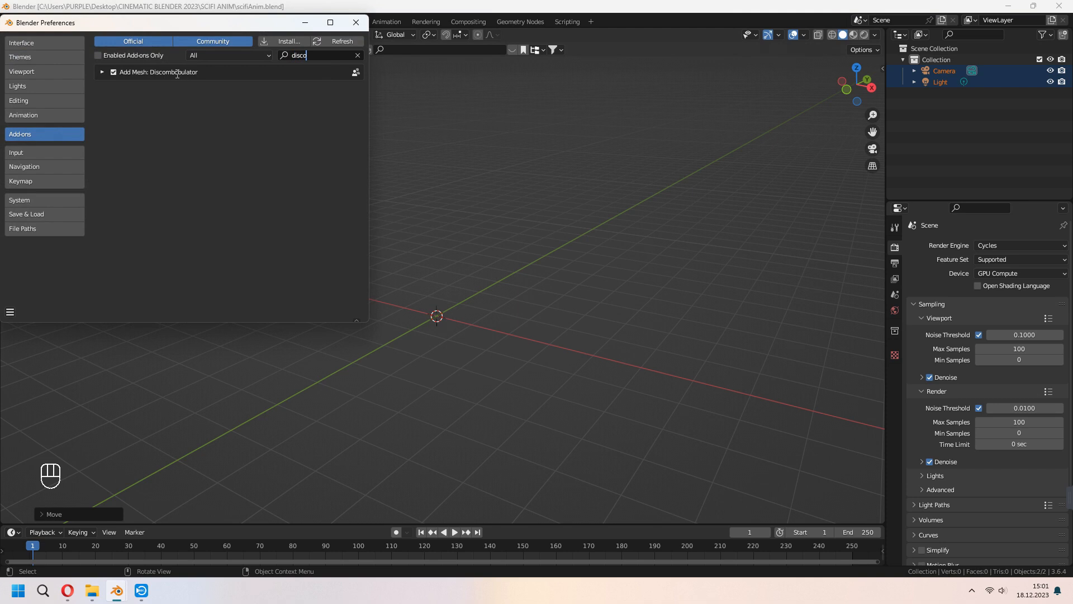
# Review the Discombobulator add-on's details and close the preferences
pyautogui.click(102, 73)
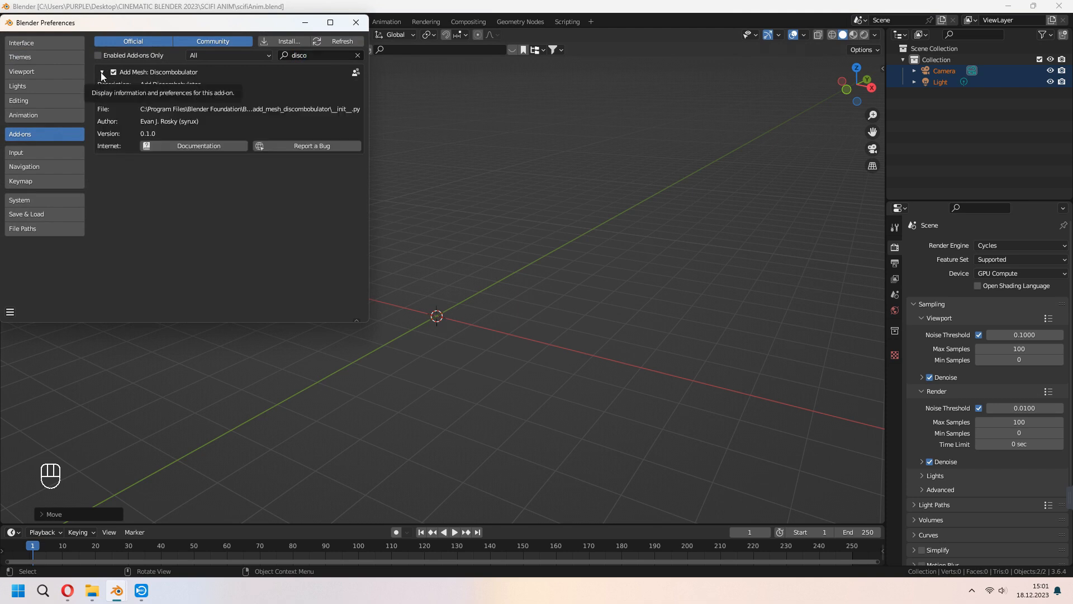
pyautogui.click(103, 73)
pyautogui.click(356, 22)
# Add a cube and scale it up in X and Y only to form a wide, flat box
pyautogui.hotkey('shift', 'a')
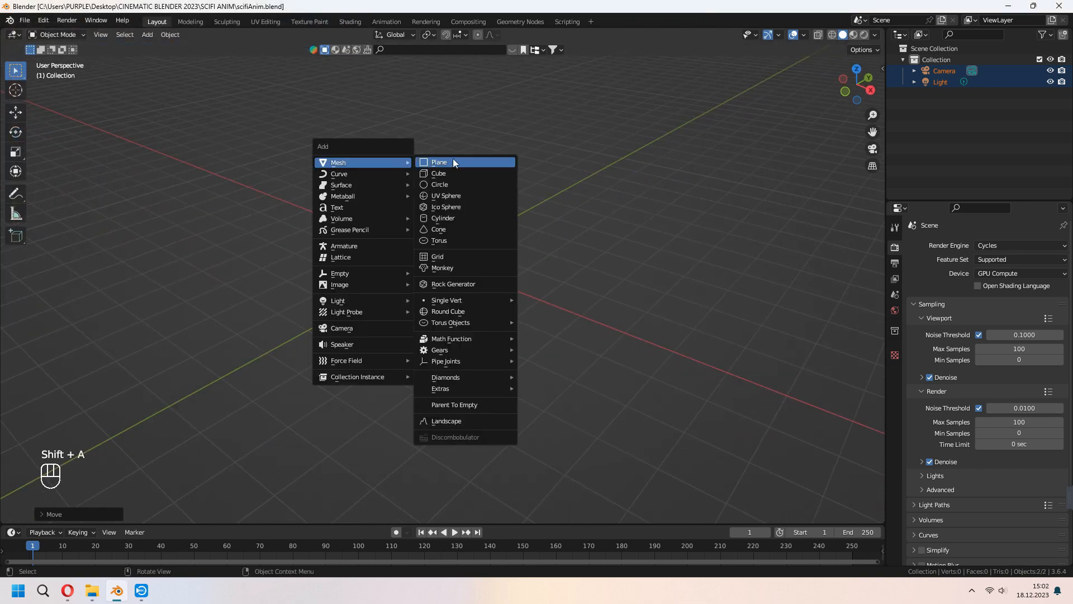
pyautogui.click(462, 178)
pyautogui.moveTo(462, 178); pyautogui.dragTo(513, 255, button='middle')
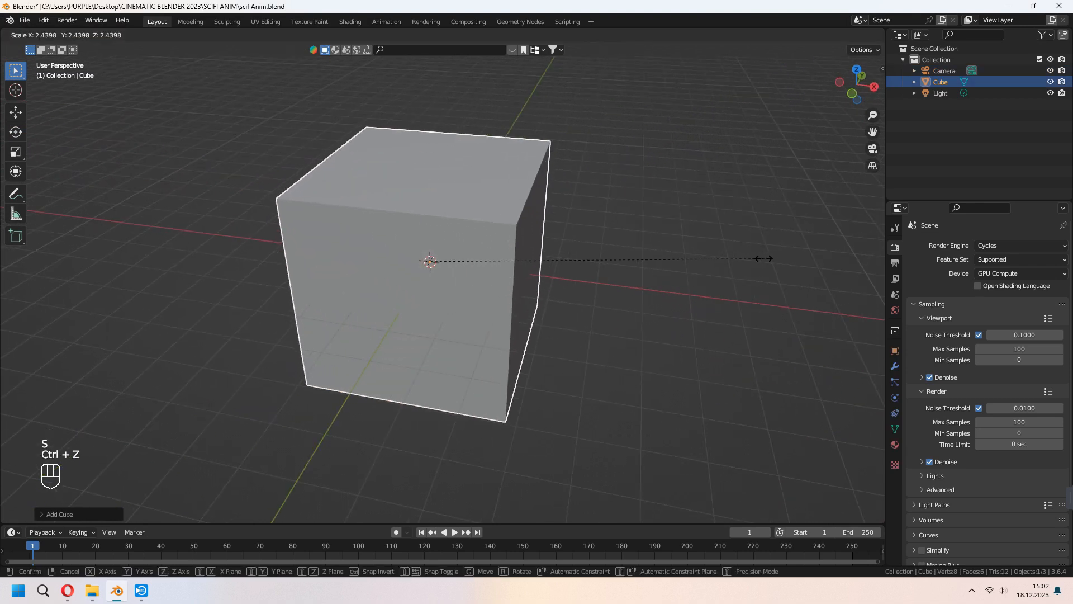
pyautogui.hotkey('shift', 'z')
pyautogui.click(343, 388)
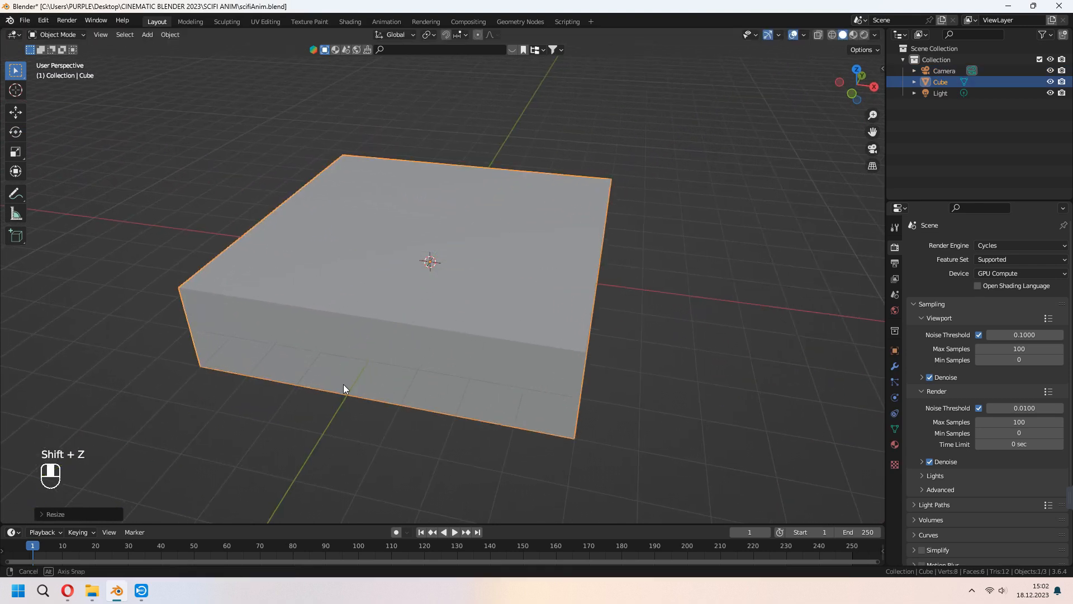
# Delete the front and back faces of the box, leaving an open-ended hallway shell
pyautogui.press('Tab')
pyautogui.press('3')
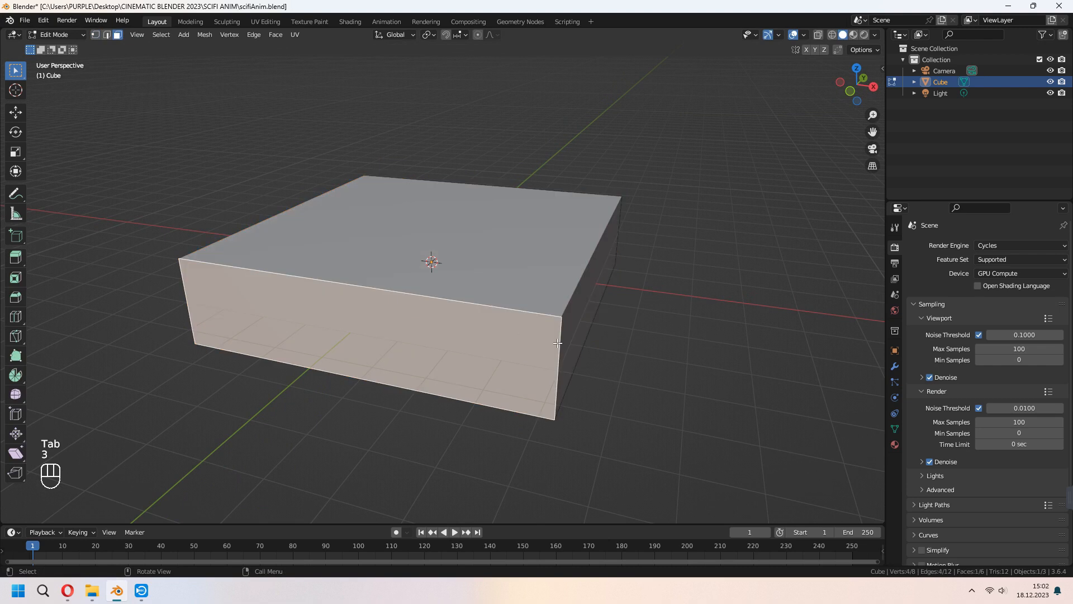
pyautogui.moveTo(381, 335); pyautogui.dragTo(453, 263, button='middle')
pyautogui.click(419, 293)
pyautogui.press('x')
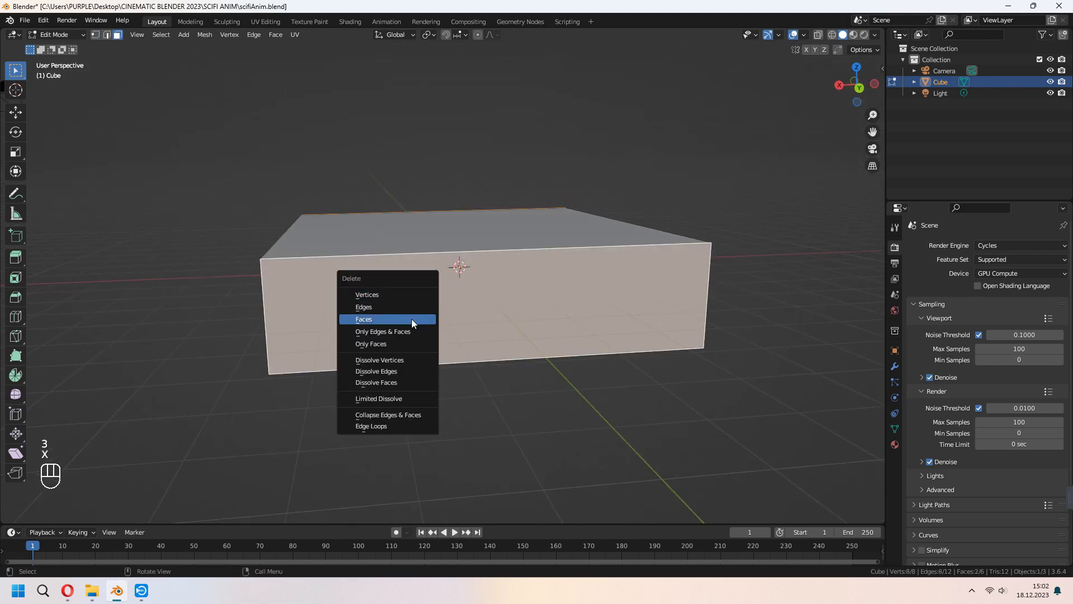
pyautogui.click(412, 323)
pyautogui.press('Tab')
# Raise the hallway shell along Z so its bottom rests on the grid floor
pyautogui.moveTo(263, 328); pyautogui.dragTo(599, 340, button='middle')
pyautogui.press('KP_1')
pyautogui.moveTo(821, 347); pyautogui.dragTo(664, 296, button='middle')
pyautogui.press('g')
pyautogui.press('z')
pyautogui.click(661, 273)
# Reposition the camera at the open front of the hallway using camera-view navigation
pyautogui.press('KP_0')
pyautogui.press('q')
pyautogui.click(618, 242)
pyautogui.hotkey('shift', 'a')
pyautogui.hotkey('shift', 'w')
pyautogui.press('q')
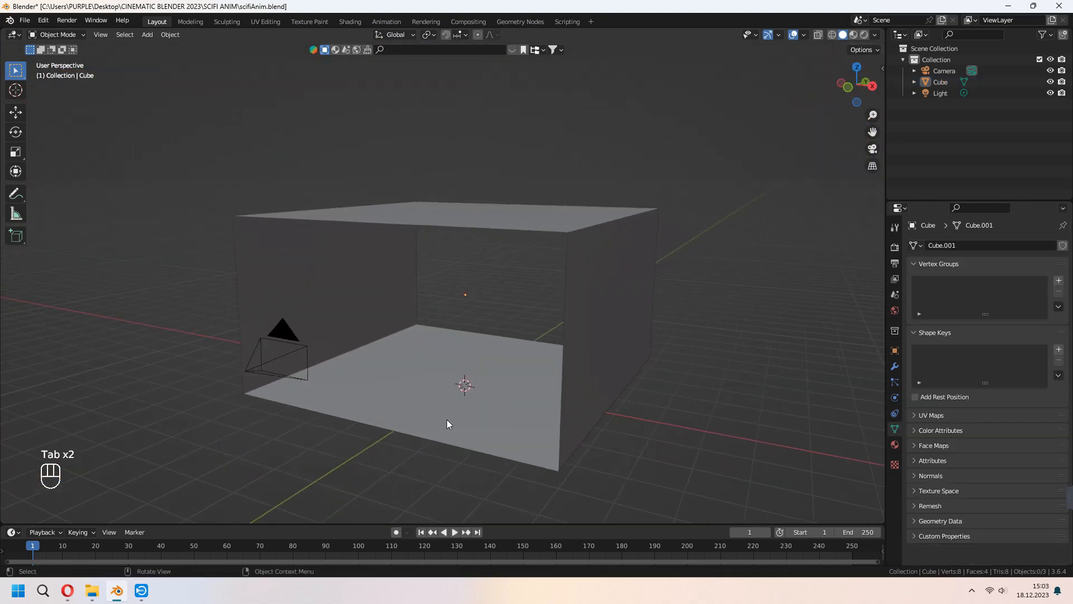
# Add seven loop cuts across the hallway's depth and ten lengthwise cuts in its ceiling
pyautogui.press('Tab')
pyautogui.moveTo(453, 414); pyautogui.dragTo(470, 425, button='middle')
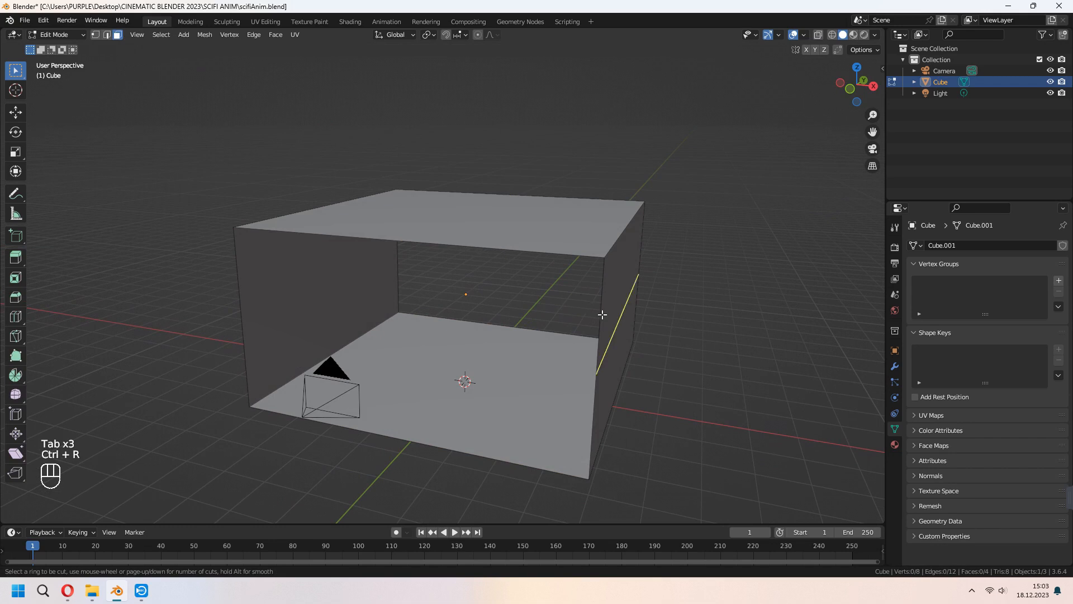
pyautogui.scroll(8, 619, 237)
pyautogui.click(619, 237)
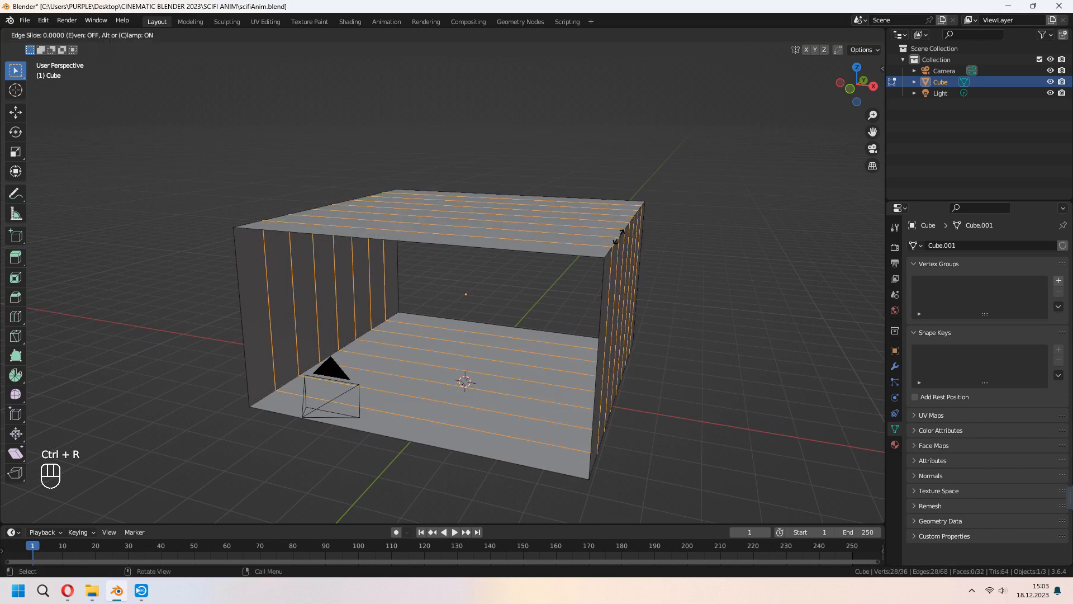
pyautogui.click(630, 263)
pyautogui.moveTo(630, 264); pyautogui.dragTo(457, 284, button='middle')
pyautogui.scroll(6, 457, 284)
pyautogui.click(456, 285)
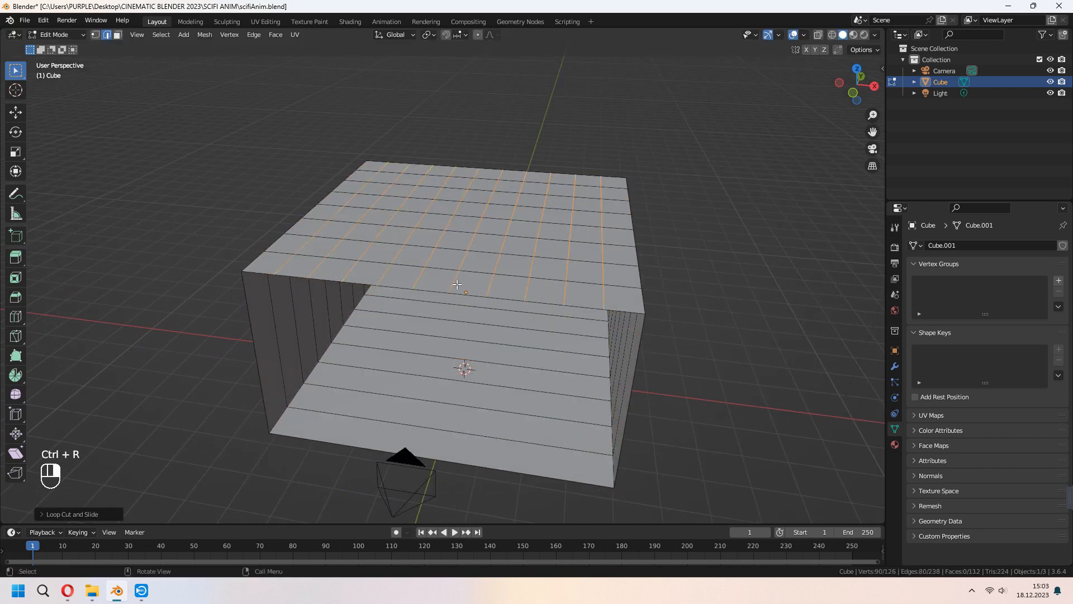
# Add evenly spaced lengthwise loop cuts to the hallway's floor and both side walls
pyautogui.scroll(8, 403, 443)
pyautogui.click(403, 443)
pyautogui.click(403, 443)
pyautogui.moveTo(403, 443); pyautogui.dragTo(541, 228, button='middle')
pyautogui.hotkey('ctrl', 'r')
pyautogui.scroll(6, 264, 306)
pyautogui.click(264, 307)
pyautogui.click(644, 299)
pyautogui.click(644, 299)
# Select all hallway faces except the uppermost row on each side wall
pyautogui.press('3')
pyautogui.press('a')
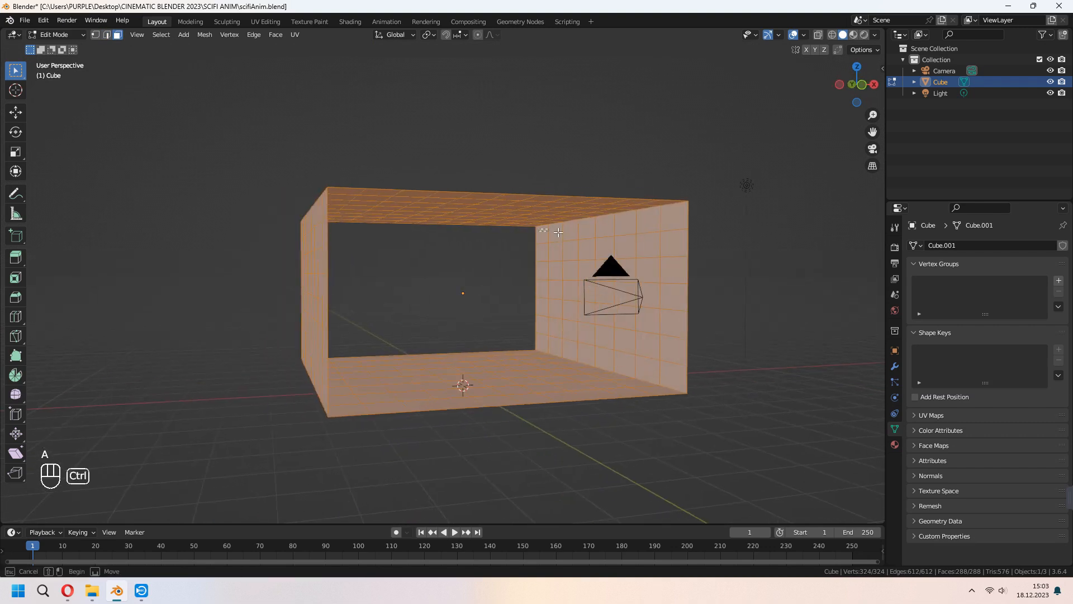
pyautogui.keyDown('ctrl'); pyautogui.moveTo(679, 227); pyautogui.dragTo(679, 228); pyautogui.keyUp('ctrl')
pyautogui.moveTo(638, 317); pyautogui.dragTo(581, 330, button='middle')
pyautogui.keyDown('ctrl'); pyautogui.moveTo(262, 221); pyautogui.dragTo(289, 223); pyautogui.keyUp('ctrl')
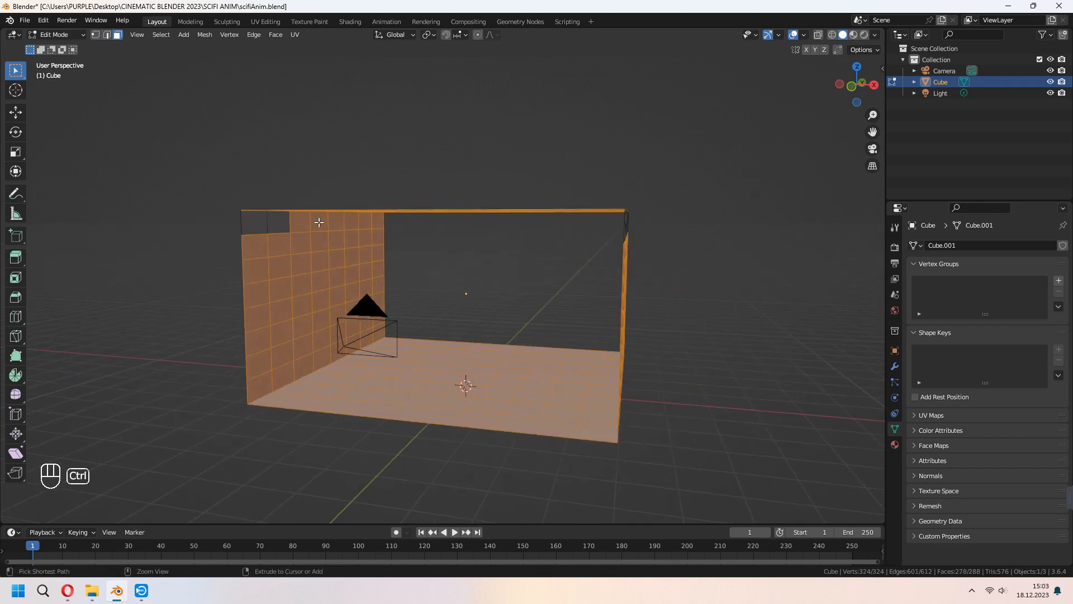
pyautogui.keyDown('ctrl'); pyautogui.moveTo(391, 221); pyautogui.dragTo(393, 222); pyautogui.keyUp('ctrl')
pyautogui.moveTo(393, 222); pyautogui.dragTo(514, 372, button='middle')
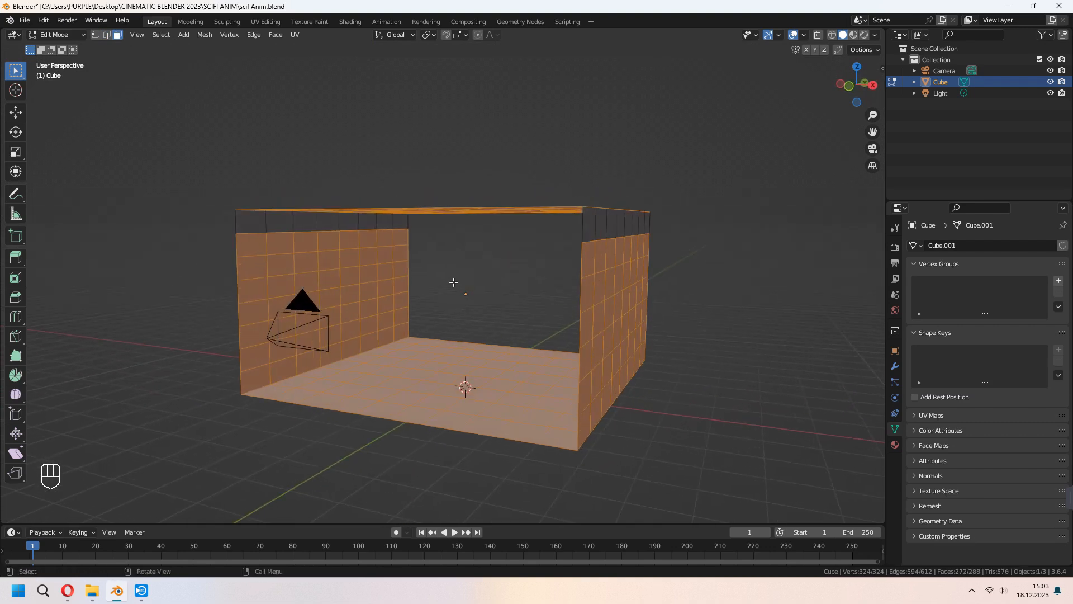
# Generate a Discombobulator mesh from the selected hallway faces with the default settings
pyautogui.hotkey('shift', 'a')
pyautogui.click(433, 557)
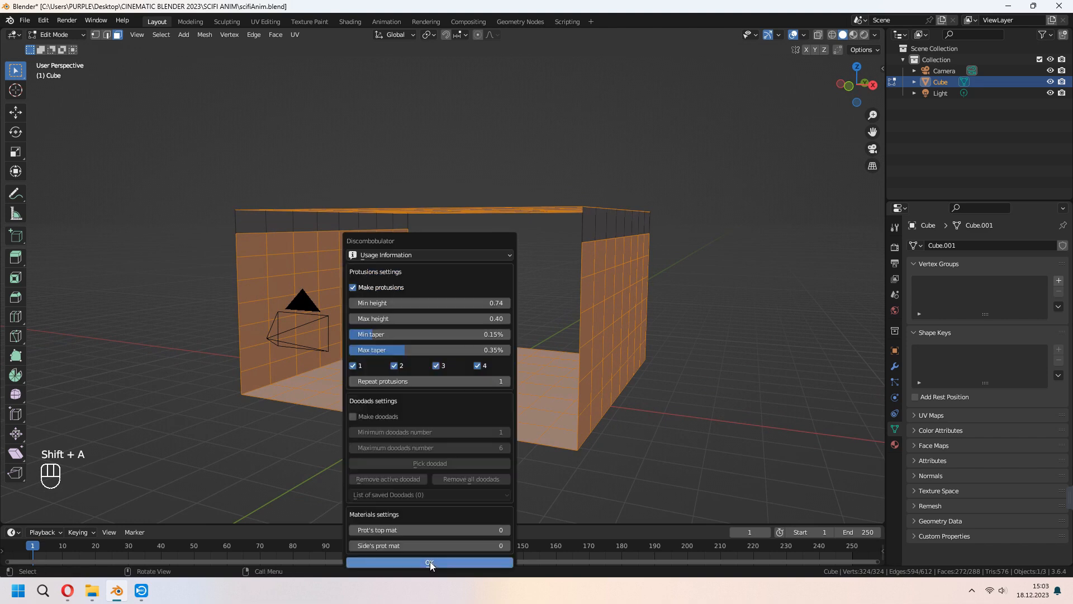
pyautogui.click(428, 561)
pyautogui.moveTo(489, 511); pyautogui.dragTo(502, 430, button='middle')
pyautogui.scroll(-3, 416, 465)
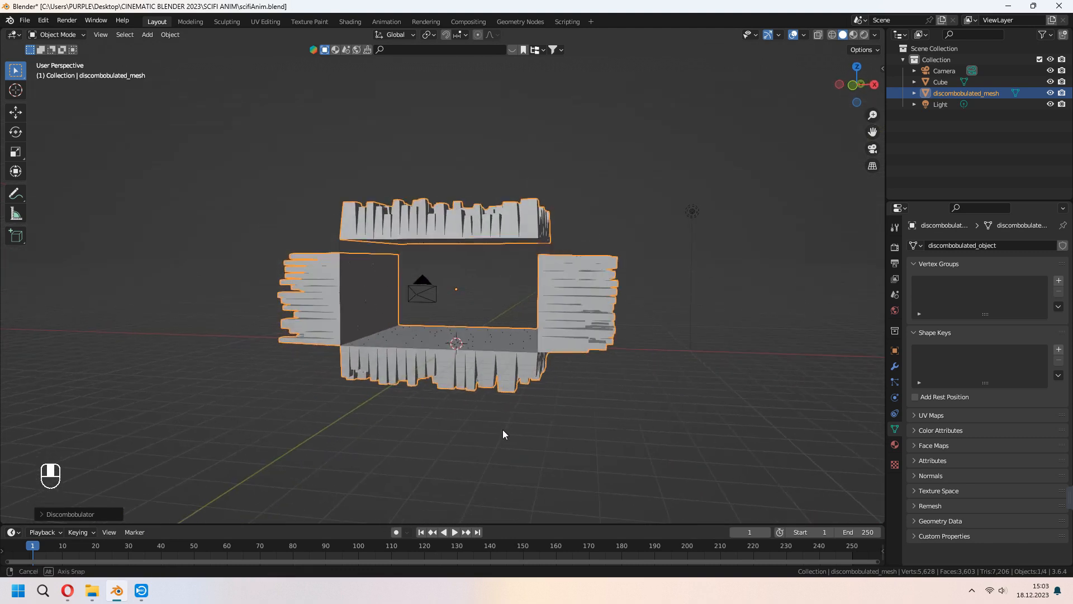
pyautogui.scroll(2, 504, 428)
# Lower the Discombobulator's minimum protrusion height to -0.19
pyautogui.click(44, 514)
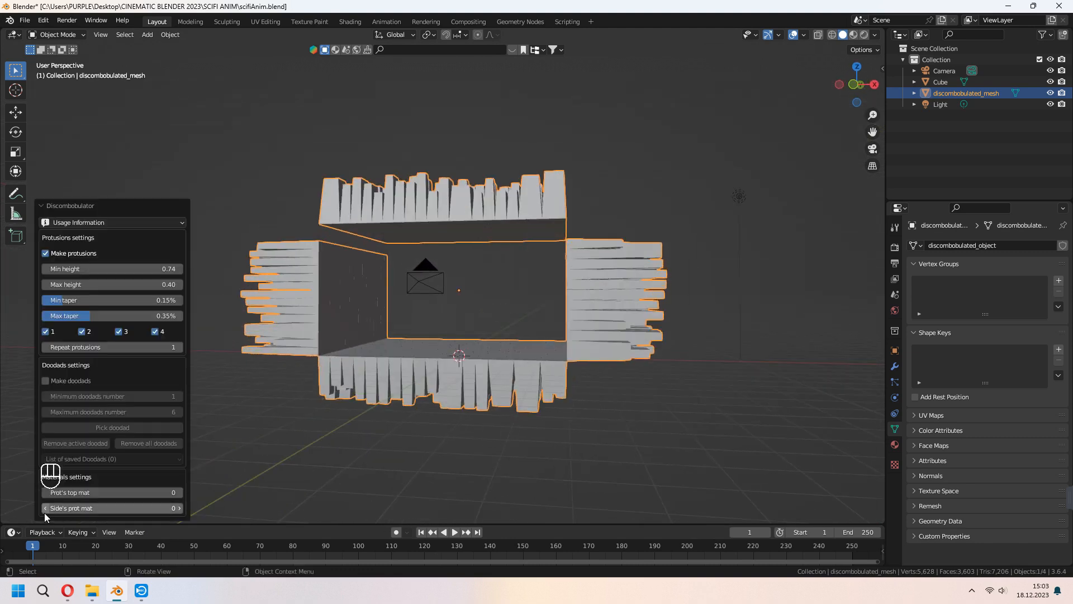
pyautogui.click(46, 269)
pyautogui.click(47, 268)
pyautogui.click(47, 268)
pyautogui.click(47, 268)
pyautogui.click(47, 268)
pyautogui.click(46, 268)
pyautogui.click(47, 269)
pyautogui.click(46, 269)
pyautogui.moveTo(338, 318); pyautogui.dragTo(274, 330, button='middle')
pyautogui.click(46, 269)
pyautogui.click(46, 269)
pyautogui.click(46, 269)
pyautogui.click(46, 270)
pyautogui.click(47, 269)
pyautogui.click(47, 270)
pyautogui.click(46, 269)
pyautogui.click(46, 270)
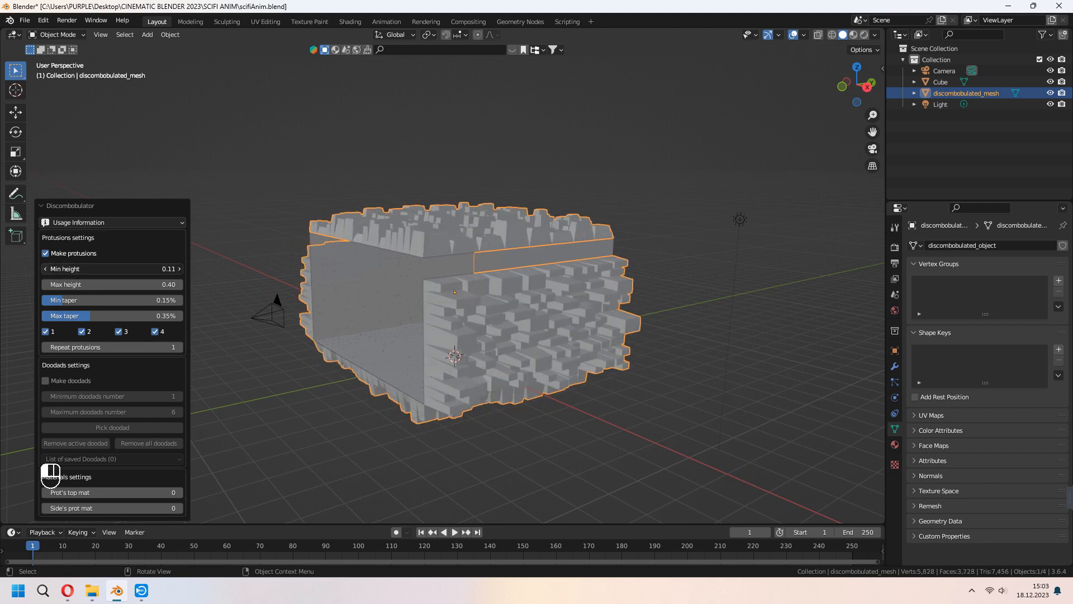
pyautogui.click(47, 270)
pyautogui.click(47, 269)
pyautogui.moveTo(229, 296); pyautogui.dragTo(281, 298, button='middle')
pyautogui.click(46, 270)
pyautogui.click(46, 270)
pyautogui.click(46, 270)
pyautogui.click(47, 270)
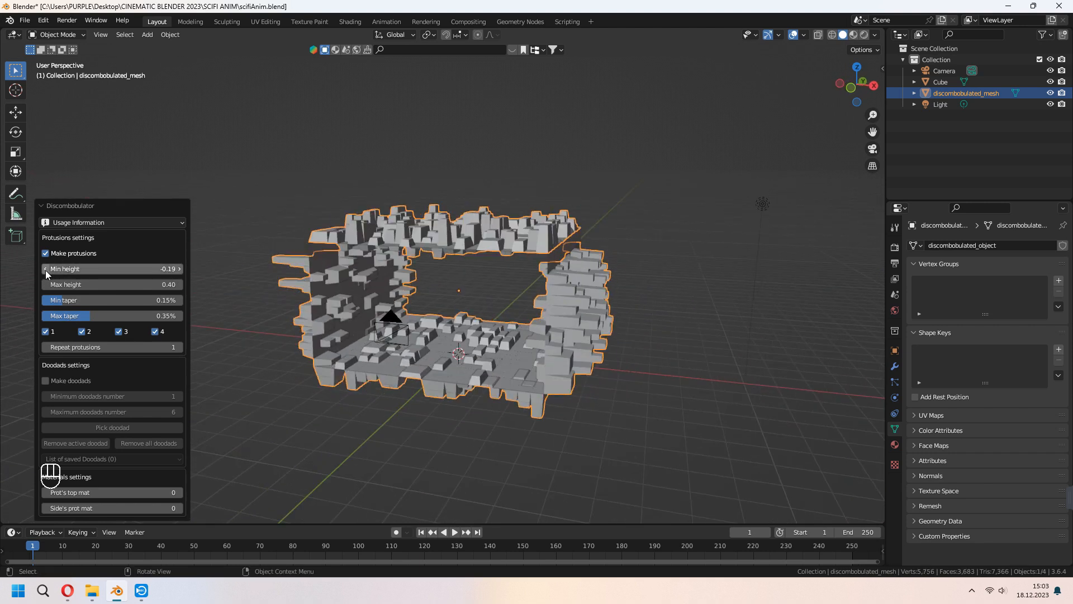
# Set the protrusions to -0.04 min height, 0.01 max height and 0.15% max taper, with option 4 disabled
pyautogui.moveTo(215, 286); pyautogui.dragTo(231, 280, button='middle')
pyautogui.click(180, 286)
pyautogui.moveTo(48, 288); pyautogui.dragTo(23, 286)
pyautogui.moveTo(111, 269); pyautogui.dragTo(657, 268)
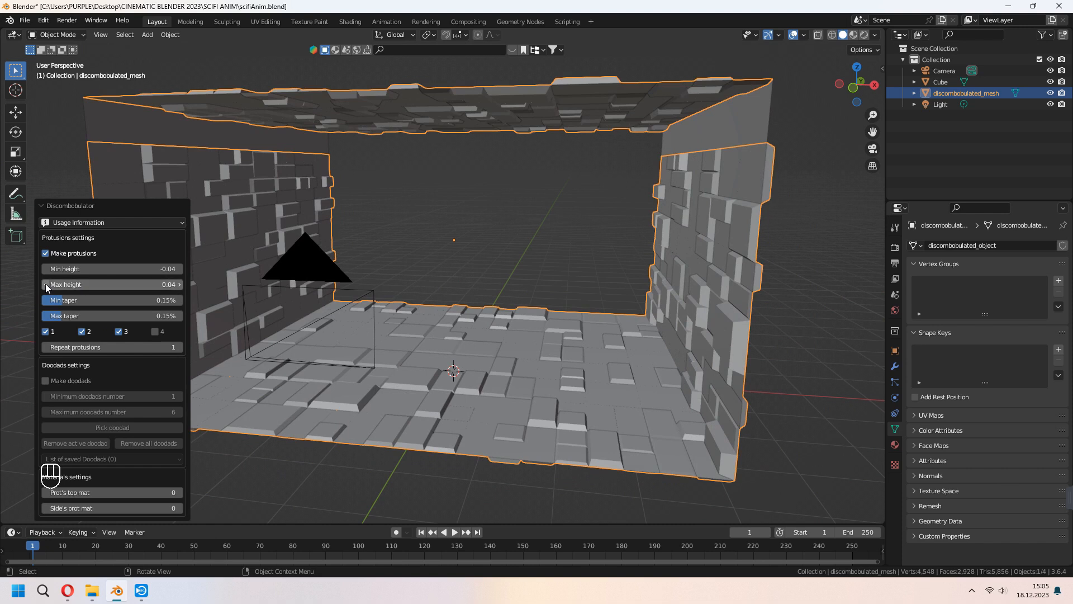
pyautogui.click(46, 285)
pyautogui.moveTo(247, 328); pyautogui.dragTo(391, 348, button='middle')
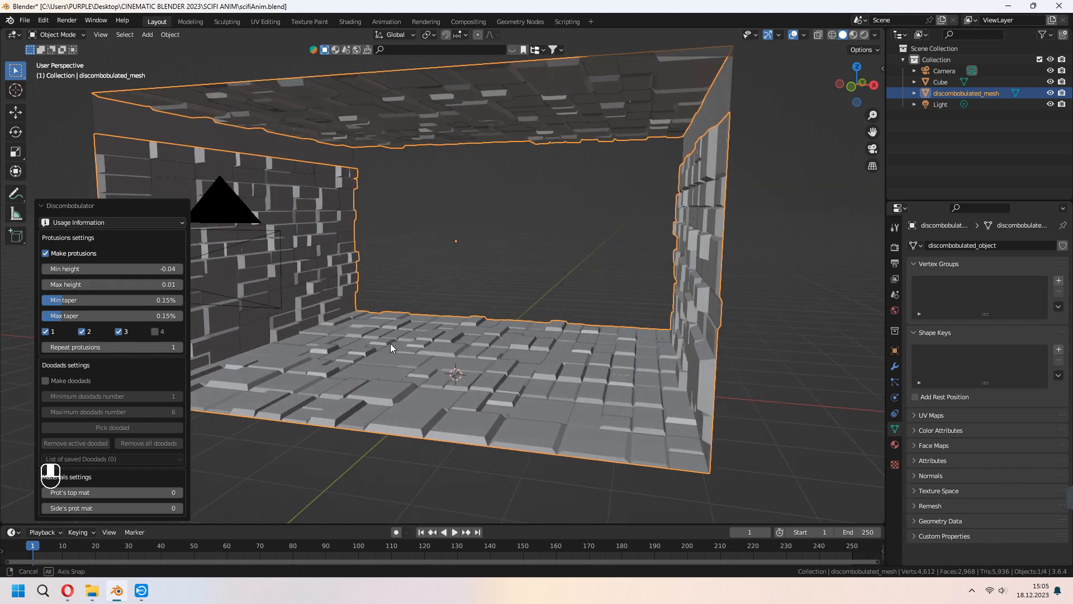
pyautogui.click(48, 210)
# Add a new cube at the origin and raise it along Z onto the grid floor
pyautogui.moveTo(553, 360); pyautogui.dragTo(543, 238, button='middle')
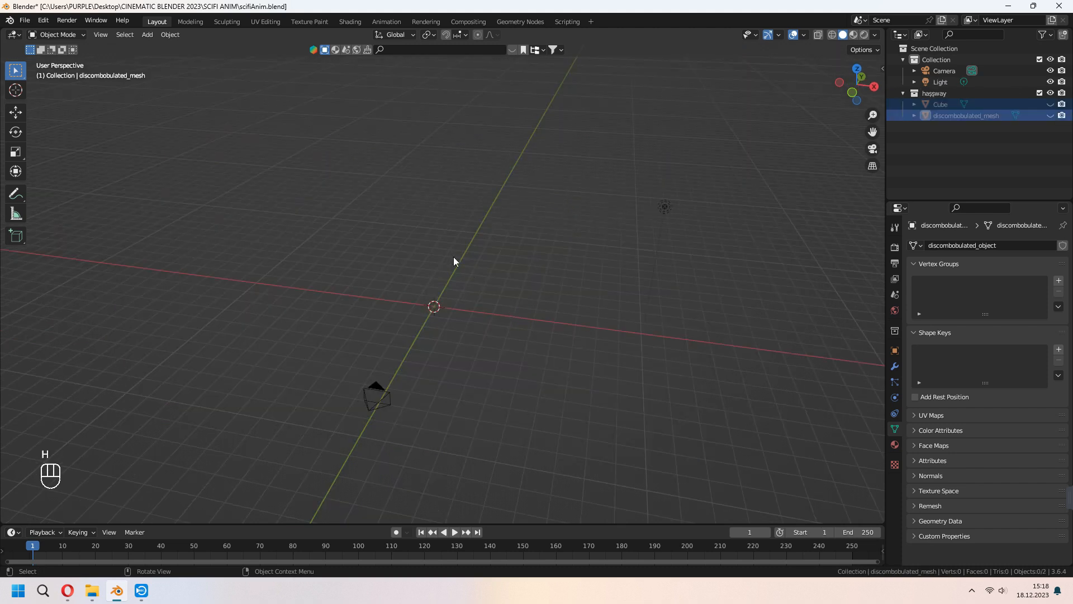
pyautogui.hotkey('shift', 'a')
pyautogui.moveTo(452, 257)
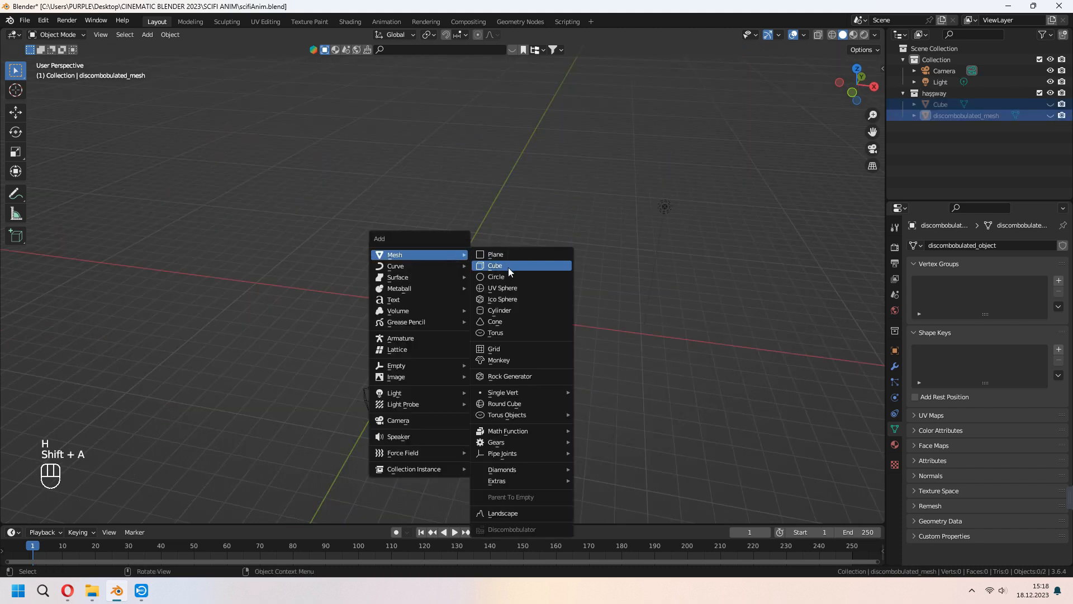
pyautogui.click(508, 267)
pyautogui.press('KP_1')
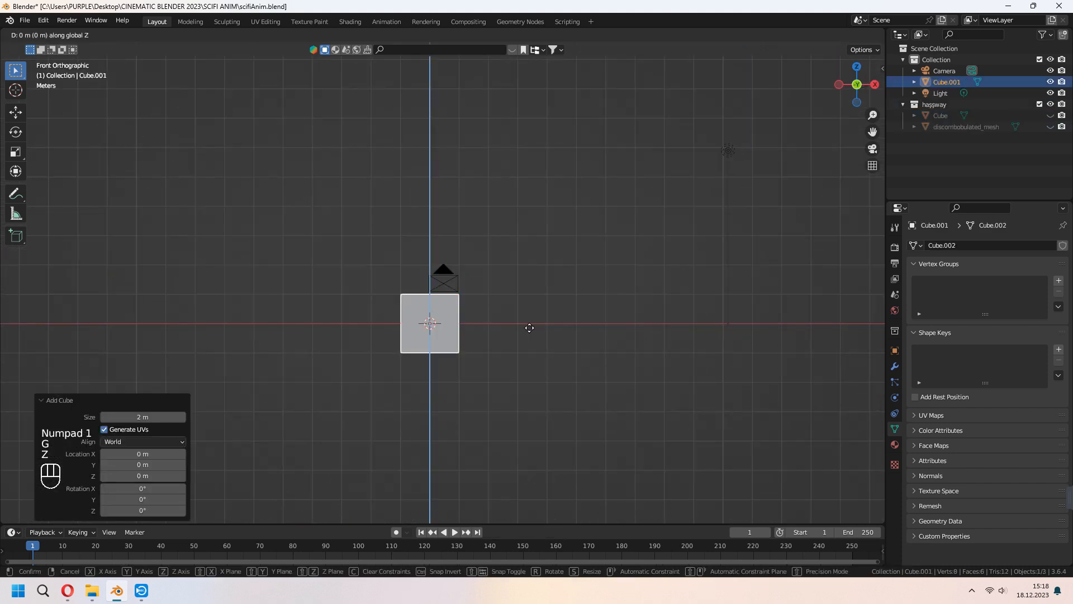
pyautogui.press('g')
pyautogui.press('z')
pyautogui.click(534, 297)
# Move the cube's top face up about 11.4 m along Z to form a tall tower
pyautogui.moveTo(534, 297); pyautogui.dragTo(469, 346, button='middle')
pyautogui.press('Tab')
pyautogui.scroll(-3, 469, 347)
pyautogui.press('3')
pyautogui.click(445, 328)
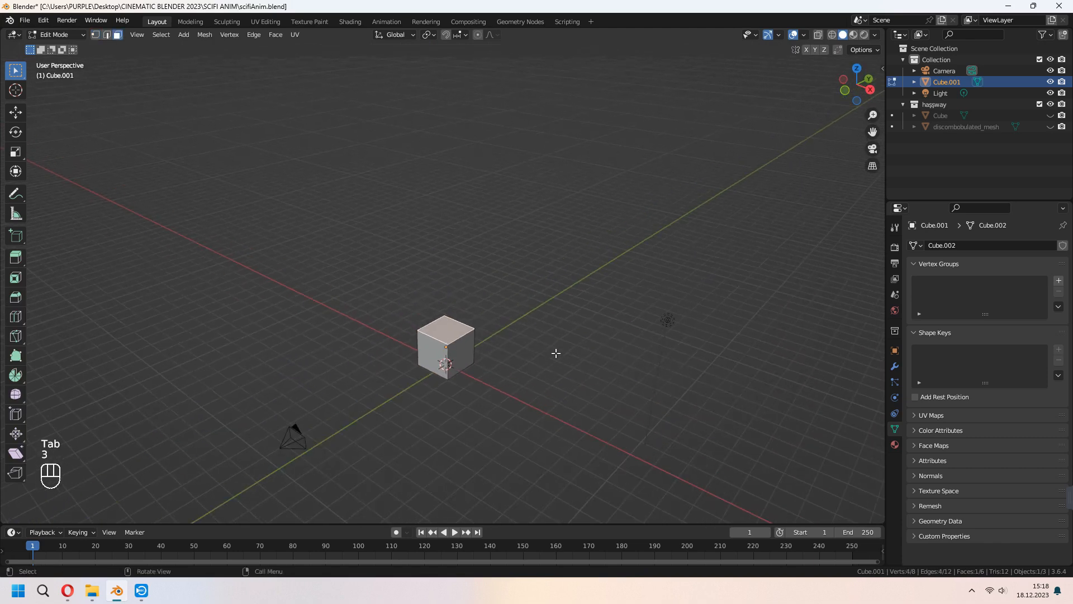
pyautogui.press('g')
pyautogui.press('z')
pyautogui.click(562, 208)
# Divide the tower into three stacked sections with two evenly spaced horizontal loop cuts
pyautogui.scroll(4, 562, 208)
pyautogui.hotkey('ctrl', 'r')
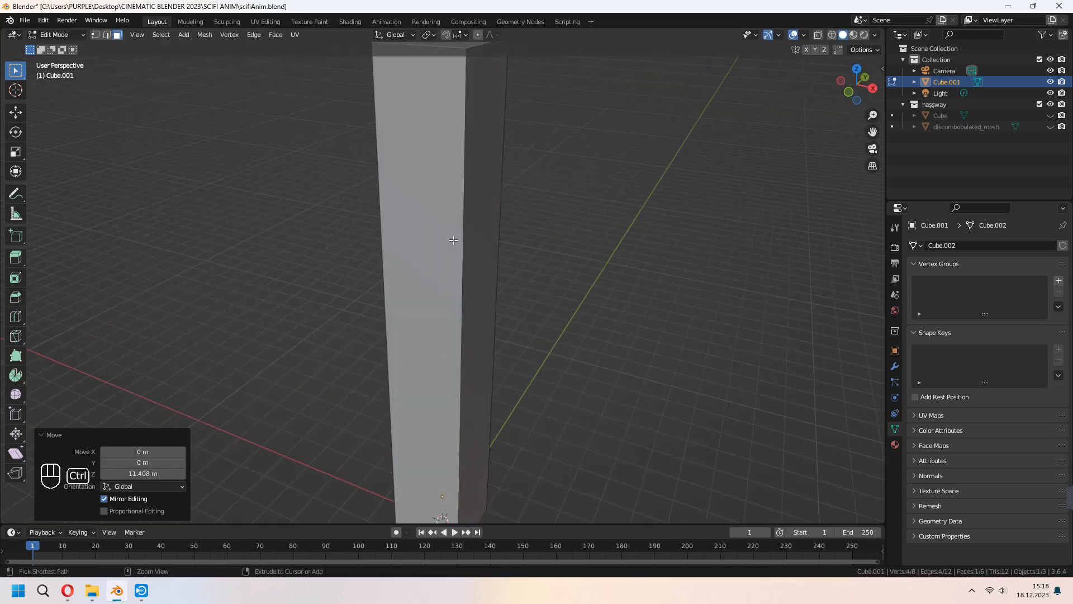
pyautogui.scroll(1, 454, 240)
pyautogui.click(454, 240)
pyautogui.rightClick(454, 240)
pyautogui.scroll(-2, 565, 311)
pyautogui.scroll(1, 564, 312)
# Extrude one side face of the tower's middle section and the upper section's front face outward, scaling each down slightly
pyautogui.press('3')
pyautogui.click(495, 319)
pyautogui.moveTo(495, 319); pyautogui.dragTo(505, 241, button='middle')
pyautogui.press('e')
pyautogui.click(587, 322)
pyautogui.click(624, 333)
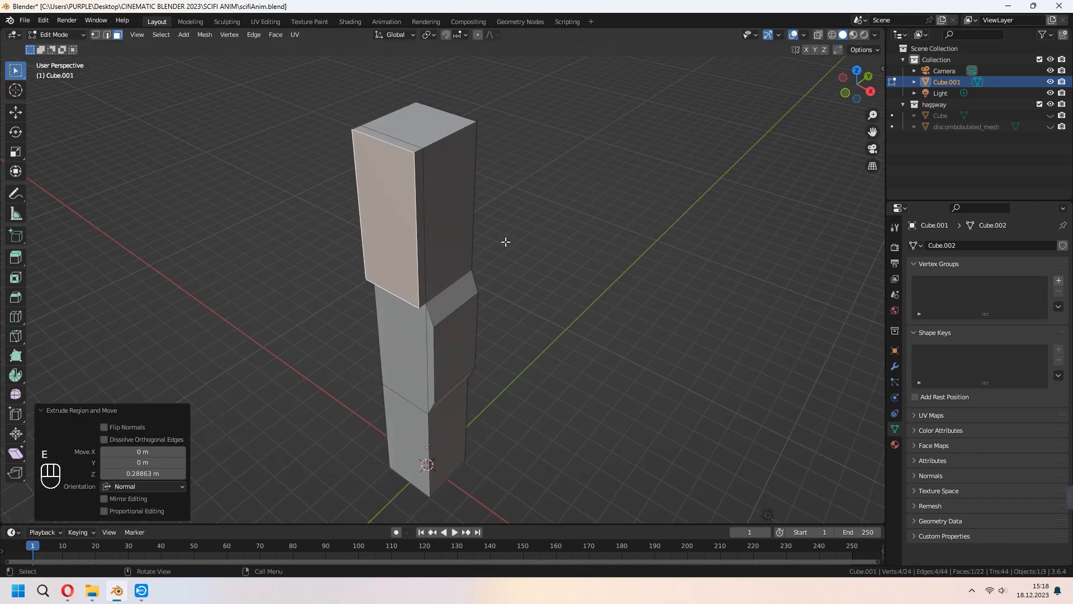
pyautogui.click(590, 306)
# Bevel a vertical edge of the tower's middle section
pyautogui.press('Tab')
pyautogui.press('Tab')
pyautogui.moveTo(491, 336); pyautogui.dragTo(499, 290, button='middle')
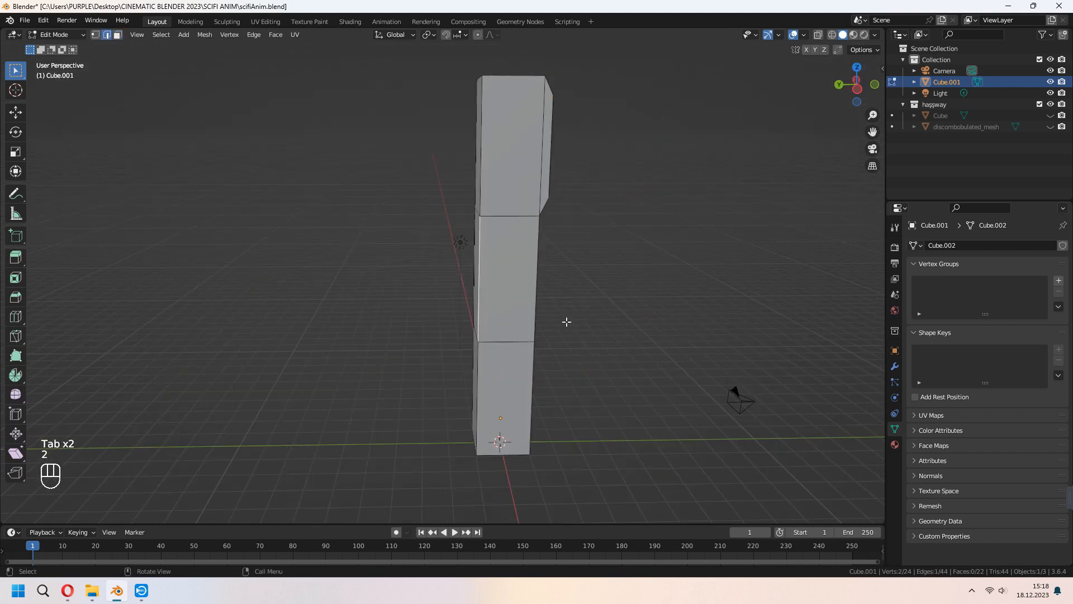
pyautogui.moveTo(567, 322); pyautogui.dragTo(615, 326, button='middle')
pyautogui.hotkey('ctrl', 'b')
pyautogui.click(656, 327)
pyautogui.press('Tab')
# Extrude the tower's top face upward twice, the second time about 1.93 m, scaling it down each time into a tapered roof
pyautogui.moveTo(532, 335); pyautogui.dragTo(565, 259, button='middle')
pyautogui.press('Tab')
pyautogui.click(455, 211)
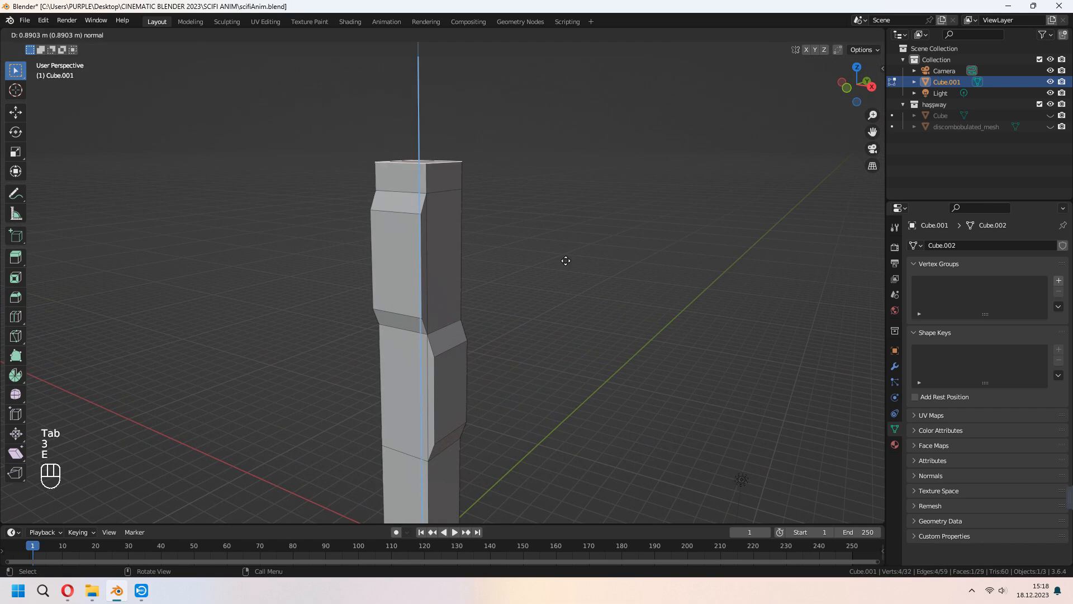
pyautogui.press('s')
pyautogui.click(587, 260)
pyautogui.press('e')
pyautogui.click(603, 197)
pyautogui.press('s')
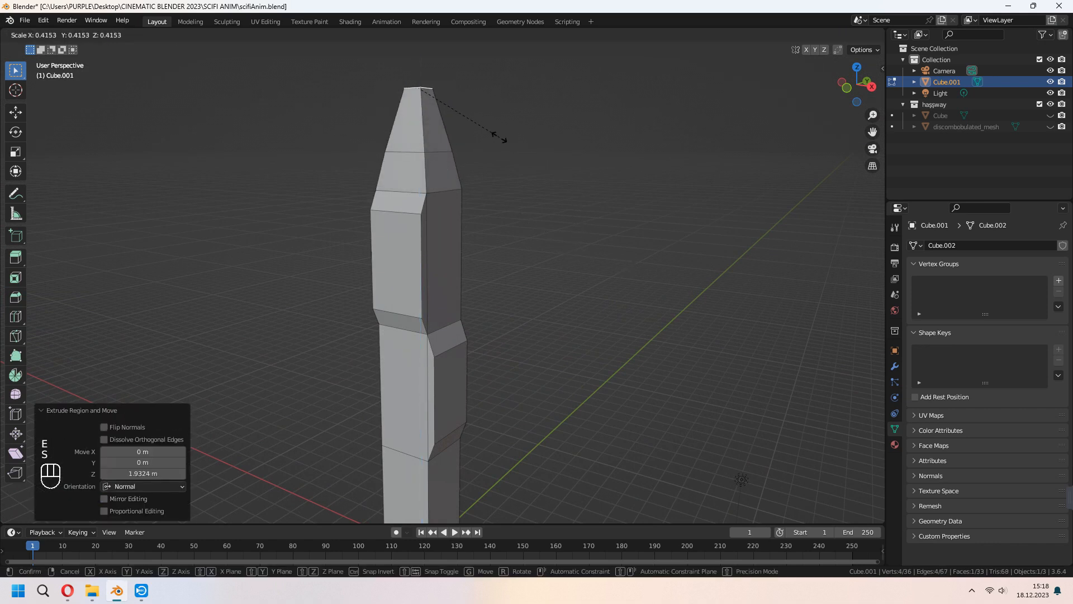
pyautogui.click(523, 211)
# Extrude the roof's tip into a thin spire and merge its end into a single point
pyautogui.press('e')
pyautogui.click(531, 194)
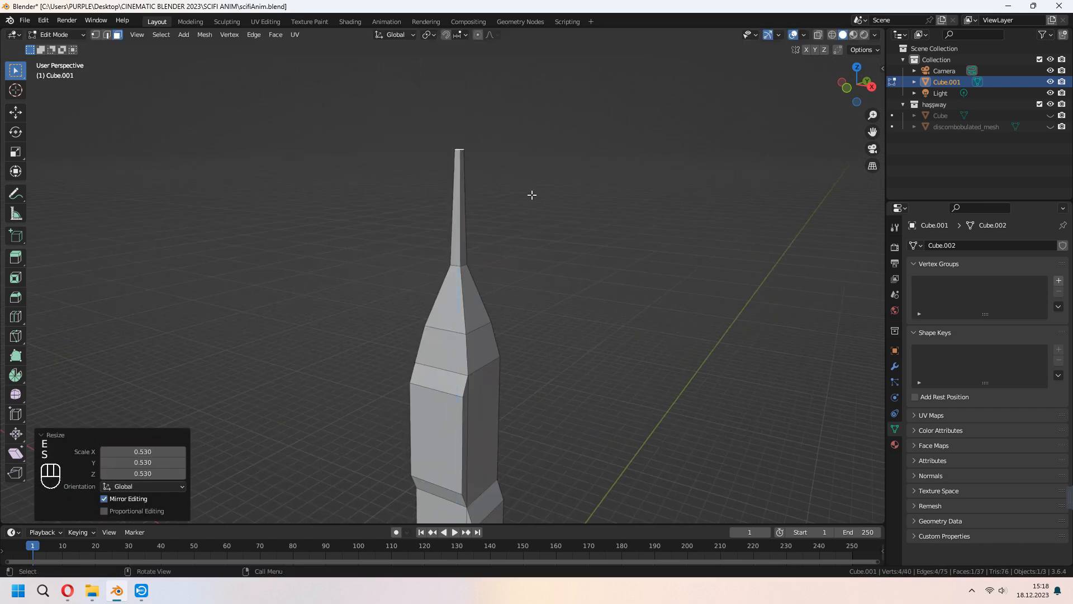
pyautogui.press('m')
pyautogui.click(537, 223)
pyautogui.press('Tab')
# Move the finished tower about 15 m along the negative X axis
pyautogui.scroll(-3, 582, 285)
pyautogui.moveTo(582, 285); pyautogui.dragTo(581, 330, button='middle')
pyautogui.press('g')
pyautogui.press('x')
pyautogui.click(451, 335)
# Add another cube at the origin and raise it about 1.09 m along Z
pyautogui.hotkey('shift', 'a')
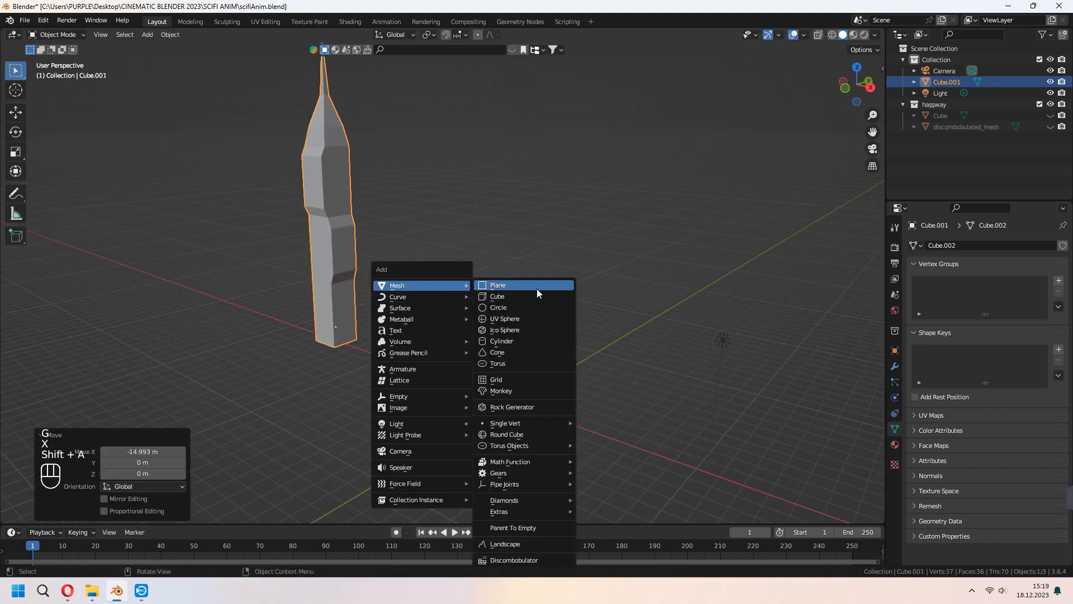
pyautogui.click(538, 300)
pyautogui.moveTo(538, 301); pyautogui.dragTo(624, 357, button='middle')
pyautogui.click(620, 338)
pyautogui.press('KP_1')
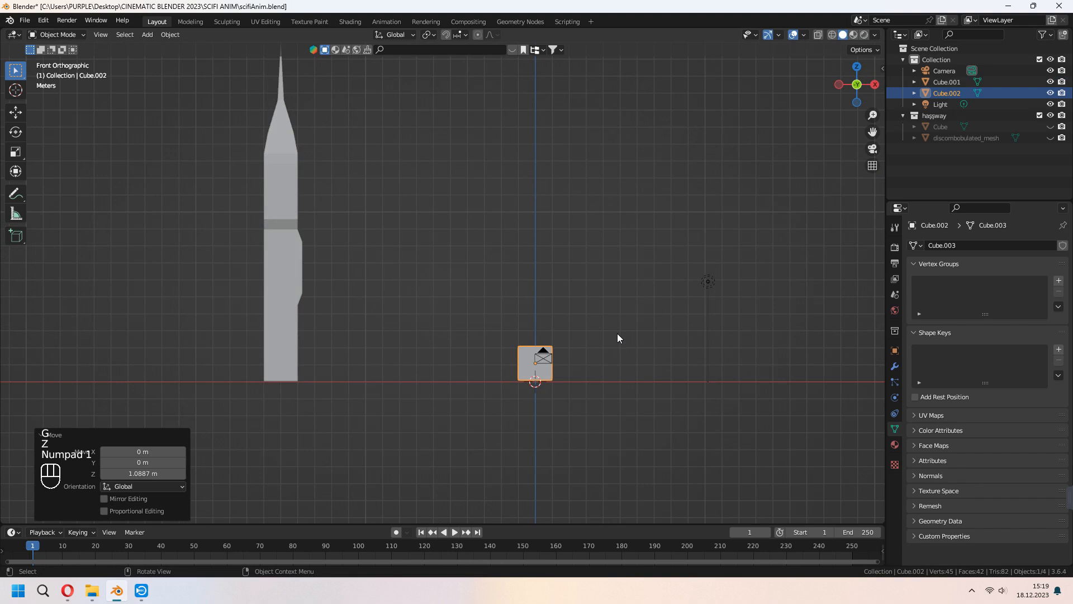
# Resize the new cube horizontally and raise its top face to form a tall tower base
pyautogui.hotkey('shift', 'z')
pyautogui.click(707, 362)
pyautogui.press('Tab')
pyautogui.press('3')
pyautogui.click(497, 357)
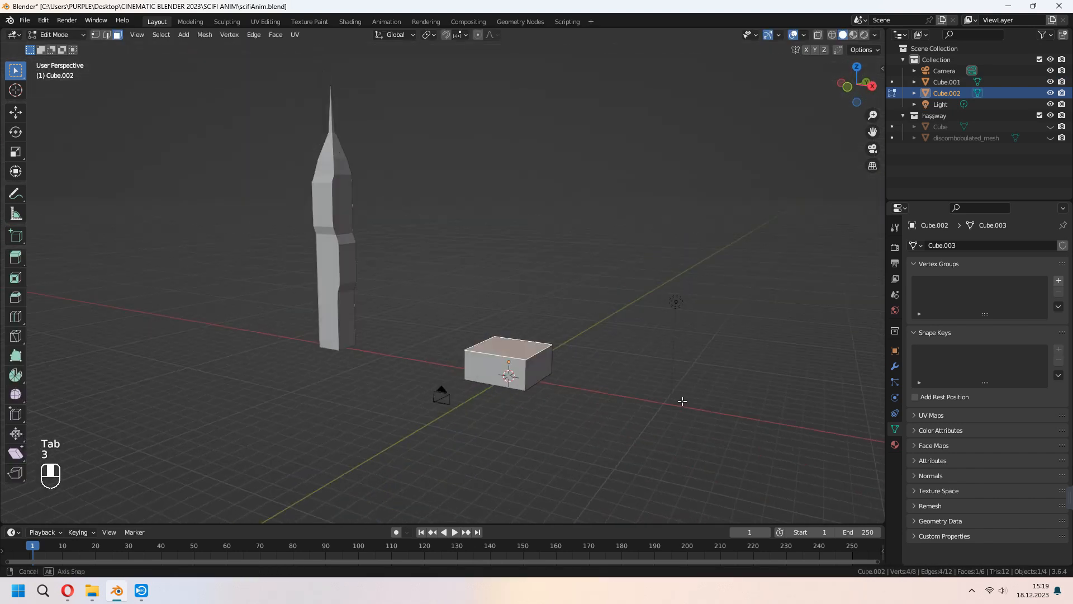
pyautogui.press('g')
pyautogui.press('z')
pyautogui.click(674, 316)
# Inset the base's top face about 0.55 m and extrude it upward about 11.64 m into a slim shaft
pyautogui.press('i')
pyautogui.click(665, 336)
pyautogui.moveTo(660, 393); pyautogui.dragTo(668, 369, button='middle')
pyautogui.press('e')
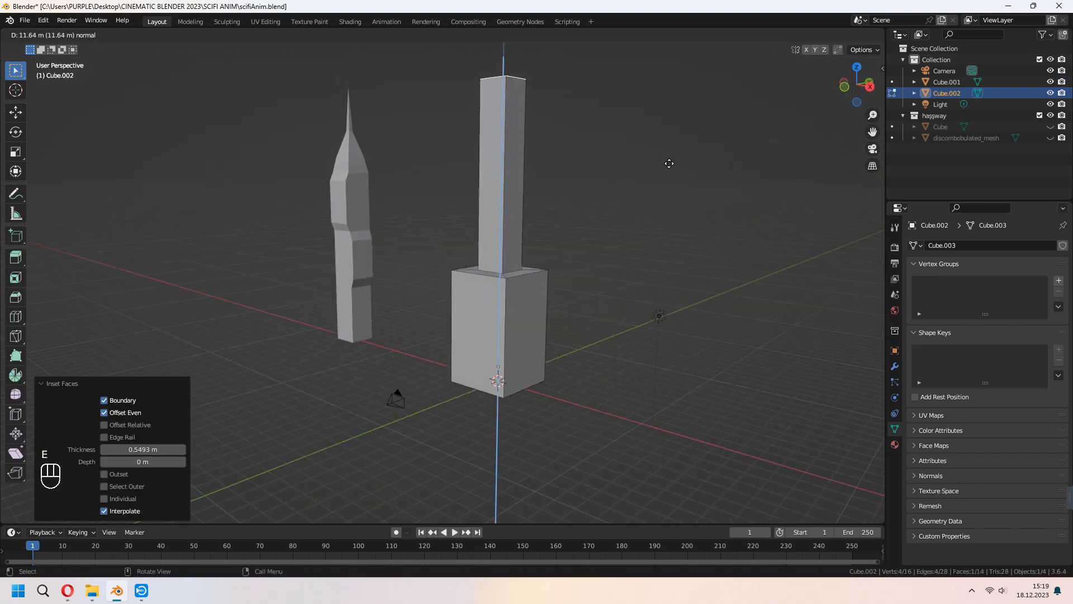
pyautogui.click(669, 163)
# Widen the shaft's top by a factor of about 1.59 and extrude it upward into a broader upper block
pyautogui.moveTo(669, 163); pyautogui.dragTo(642, 266, button='middle')
pyautogui.click(697, 338)
pyautogui.moveTo(698, 338); pyautogui.dragTo(692, 337, button='middle')
pyautogui.press('e')
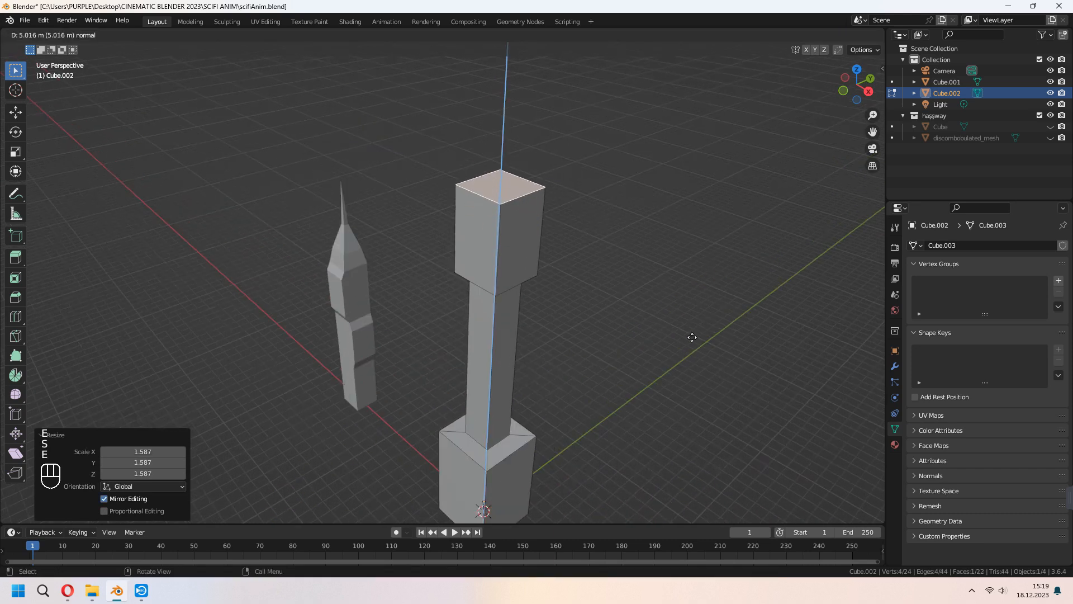
pyautogui.click(647, 386)
pyautogui.keyDown('shift'); pyautogui.moveTo(647, 392); pyautogui.dragTo(662, 315, button='middle'); pyautogui.keyUp('shift')
# Select the loop of side faces around the tower's middle shaft and fatten it outward along the normals
pyautogui.press('3')
pyautogui.keyDown('alt'); pyautogui.click(508, 311); pyautogui.keyUp('alt')
pyautogui.hotkey('alt', 's')
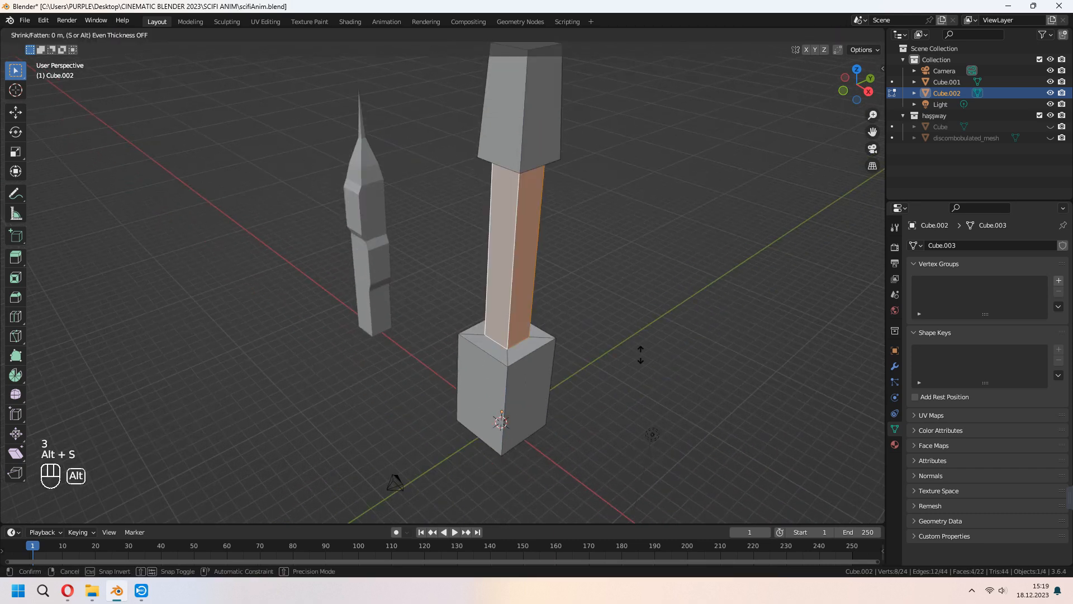
pyautogui.moveTo(651, 352); pyautogui.dragTo(618, 404, button='middle')
pyautogui.press('Tab')
pyautogui.moveTo(609, 411); pyautogui.dragTo(632, 445, button='middle')
# Scale down the second tower's top face to taper the roof to a narrow tip
pyautogui.press('Tab')
pyautogui.click(535, 200)
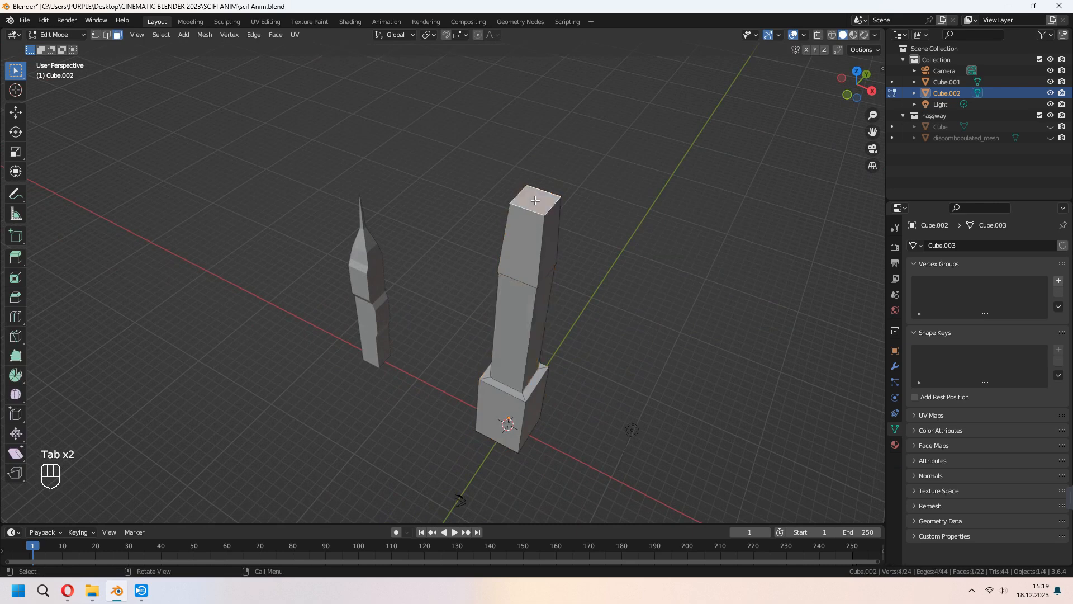
pyautogui.click(637, 257)
pyautogui.press('Tab')
pyautogui.moveTo(700, 390); pyautogui.dragTo(548, 301, button='middle')
# Add a third cube at the origin, raise it along Z onto the ground and enlarge it horizontally
pyautogui.hotkey('shift', 'a')
pyautogui.moveTo(506, 302)
pyautogui.click(583, 37)
pyautogui.moveTo(697, 178); pyautogui.dragTo(634, 331, button='middle')
pyautogui.press('KP_1')
pyautogui.press('g')
pyautogui.press('z')
pyautogui.click(743, 240)
pyautogui.press('s')
pyautogui.hotkey('shift', 'z')
pyautogui.click(81, 353)
# Raise the third building's top face about 21.9 m along Z
pyautogui.press('Tab')
pyautogui.moveTo(559, 358); pyautogui.dragTo(565, 391, button='middle')
pyautogui.press('g')
pyautogui.press('z')
pyautogui.click(600, 219)
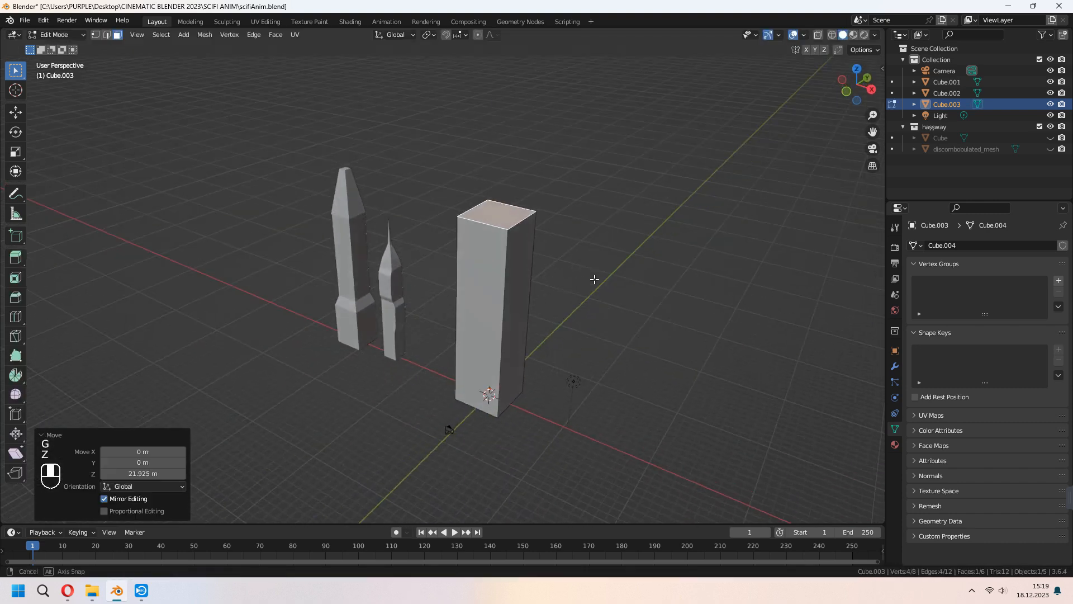
pyautogui.press('Tab')
pyautogui.moveTo(618, 278); pyautogui.dragTo(479, 261, button='middle')
# Add a fourth cube at the origin, raise it along Z onto the ground and scale it up horizontally
pyautogui.hotkey('shift', 'a')
pyautogui.click(587, 356)
pyautogui.press('KP_1')
pyautogui.press('g')
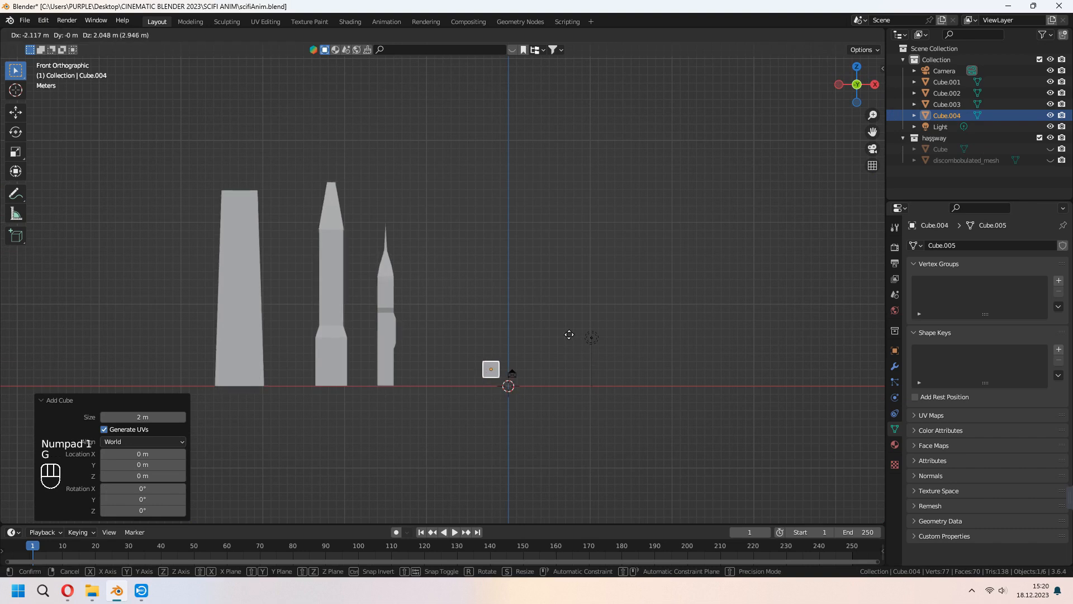
pyautogui.press('z')
pyautogui.click(569, 334)
pyautogui.press('s')
pyautogui.hotkey('shift', 'z')
pyautogui.click(587, 318)
pyautogui.moveTo(575, 268); pyautogui.dragTo(505, 253, button='middle')
# Inset the fourth block's top face and extrude it upward into stacked sections, the last about 9.76 m tall
pyautogui.press('Tab')
pyautogui.press('i')
pyautogui.click(678, 297)
pyautogui.press('e')
pyautogui.click(659, 258)
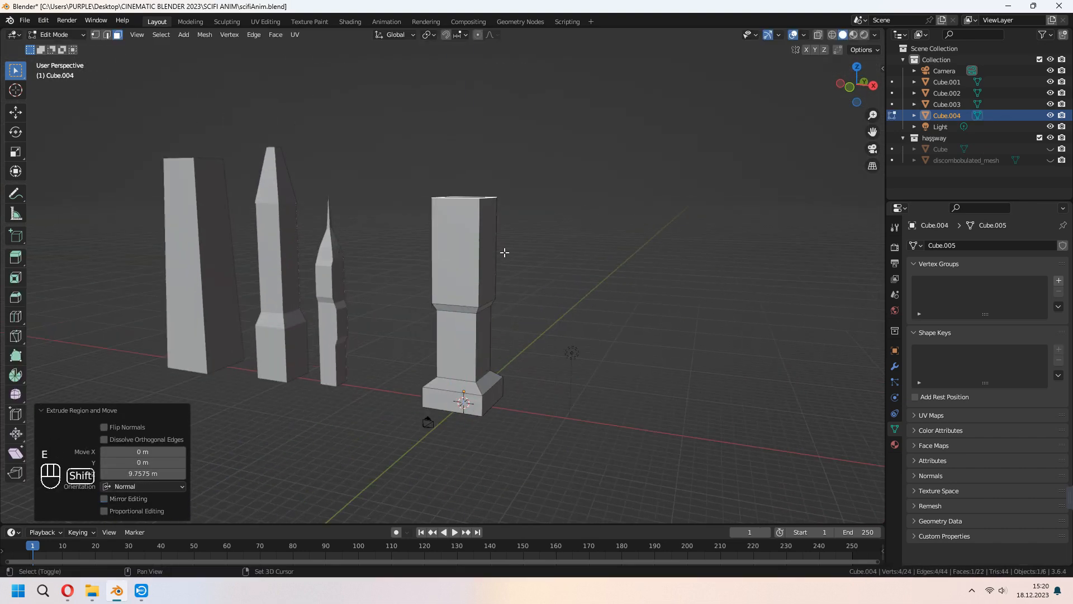
# Inset and extrude a side face of the stepped tower, scaling the extruded face along Z
pyautogui.click(463, 252)
pyautogui.press('i')
pyautogui.press('e')
pyautogui.press('s')
pyautogui.press('z')
pyautogui.press('Tab')
# Inset the stepped tower's top face and extrude it into another section
pyautogui.press('Tab')
pyautogui.click(470, 206)
pyautogui.press('i')
pyautogui.press('e')
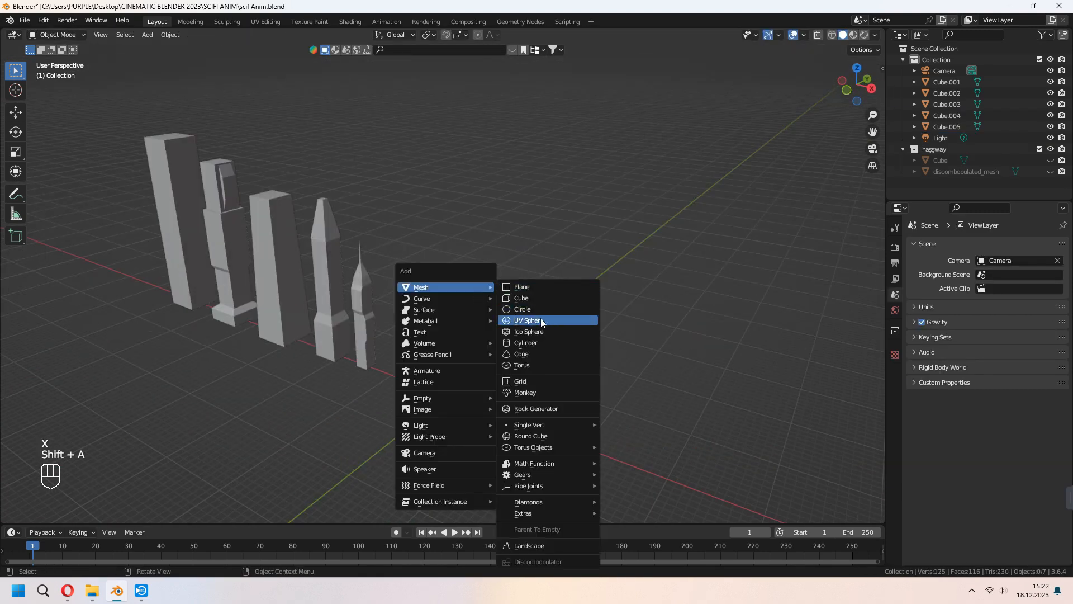
# Add a cylinder at the origin and scale it horizontally by a factor of about 4.52
pyautogui.click(526, 343)
pyautogui.moveTo(559, 364); pyautogui.dragTo(588, 385, button='middle')
pyautogui.click(618, 403)
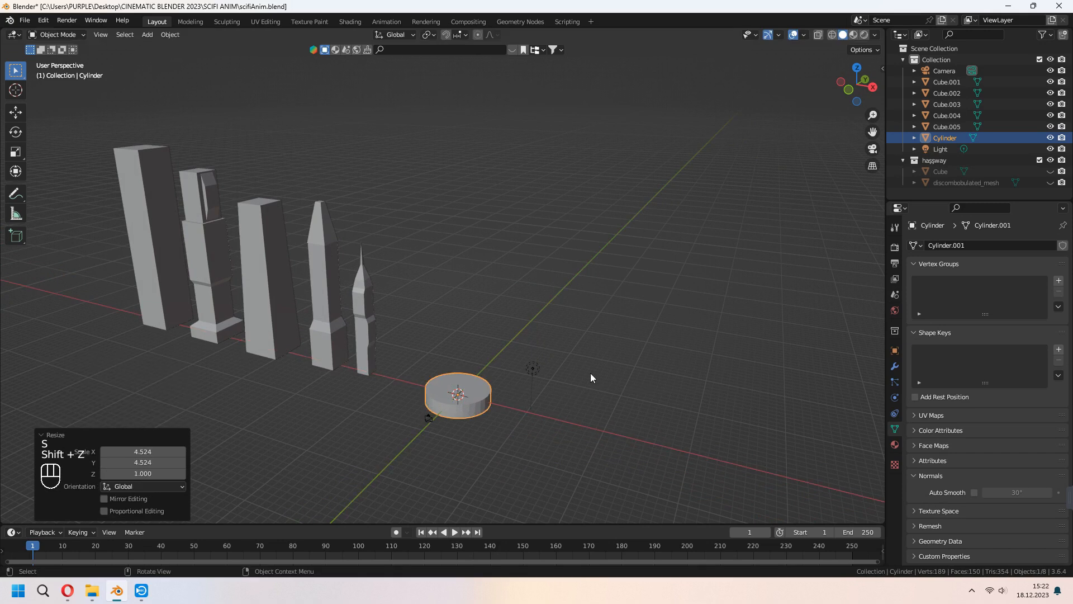
# Shade the cylinder with auto smooth at 30°
pyautogui.press('KP_1')
pyautogui.rightClick(510, 361)
pyautogui.click(503, 361)
pyautogui.moveTo(504, 361); pyautogui.dragTo(443, 398, button='middle')
# Raise the cylinder's top face along Z to make a tall round tower
pyautogui.press('Tab')
pyautogui.press('3')
pyautogui.click(443, 394)
pyautogui.moveTo(549, 404); pyautogui.dragTo(578, 384, button='middle')
pyautogui.press('g')
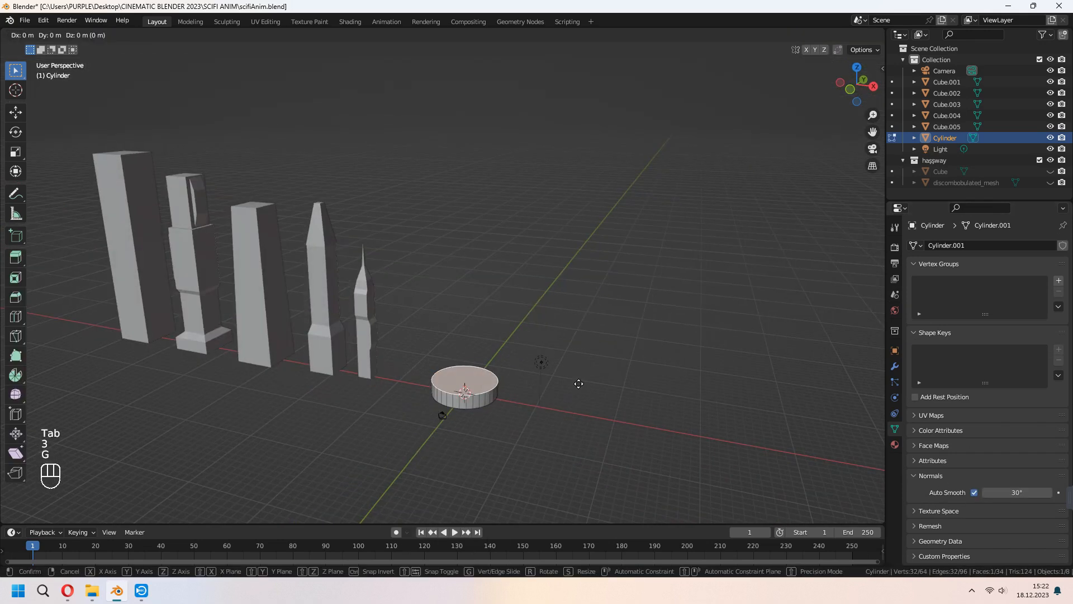
pyautogui.press('z')
pyautogui.click(569, 228)
pyautogui.keyDown('shift'); pyautogui.moveTo(600, 235); pyautogui.dragTo(598, 327, button='middle'); pyautogui.keyUp('shift')
# Inset the round tower's top face and extrude it upward into a narrower upper section
pyautogui.click(615, 289)
pyautogui.press('e')
pyautogui.click(613, 144)
pyautogui.press('Tab')
# Move the round tower about 71.1 m along the negative X axis, to the end of the row
pyautogui.scroll(-3, 616, 306)
pyautogui.press('g')
pyautogui.press('x')
pyautogui.click(321, 267)
pyautogui.keyDown('shift'); pyautogui.moveTo(320, 268); pyautogui.dragTo(348, 249, button='middle'); pyautogui.keyUp('shift')
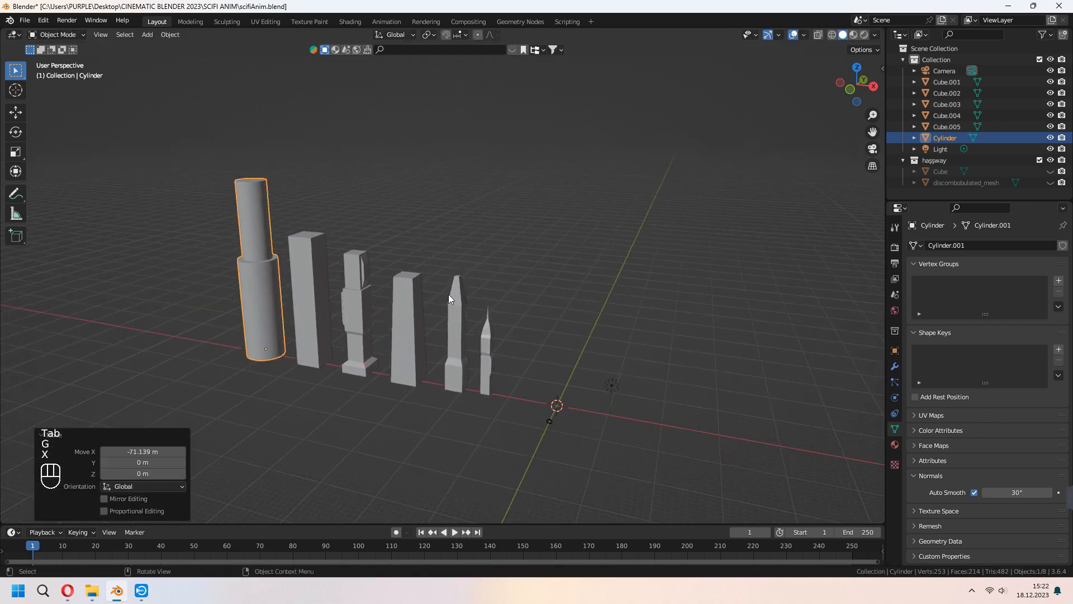
# Create a material named building1 on the spired tower and show its nodes in the Shading workspace
pyautogui.click(496, 364)
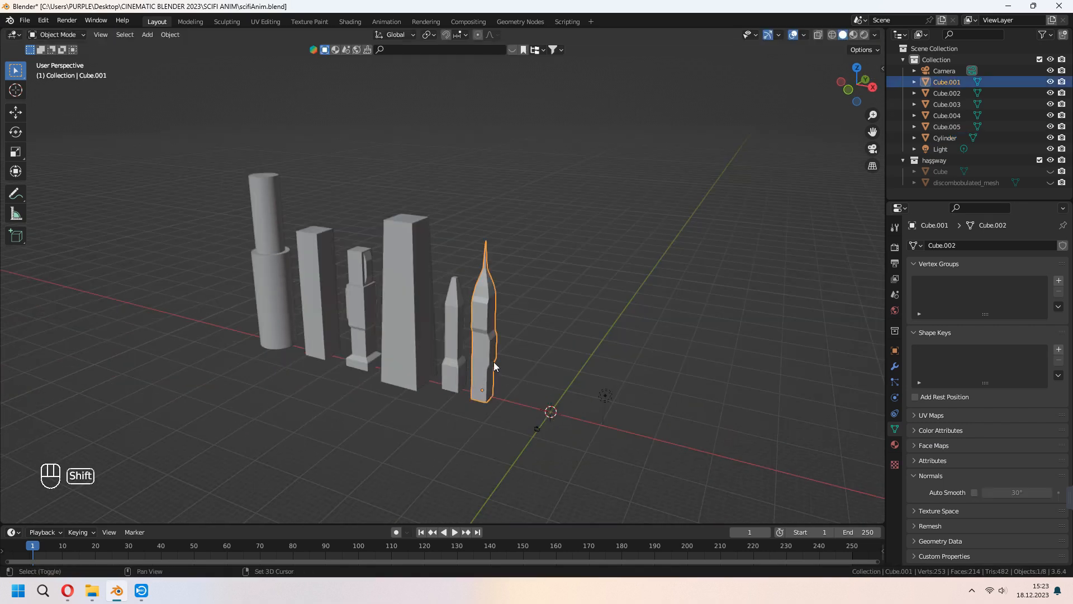
pyautogui.keyDown('shift'); pyautogui.moveTo(496, 364); pyautogui.dragTo(467, 315, button='middle'); pyautogui.keyUp('shift')
pyautogui.click(896, 445)
pyautogui.click(953, 292)
pyautogui.doubleClick(952, 290)
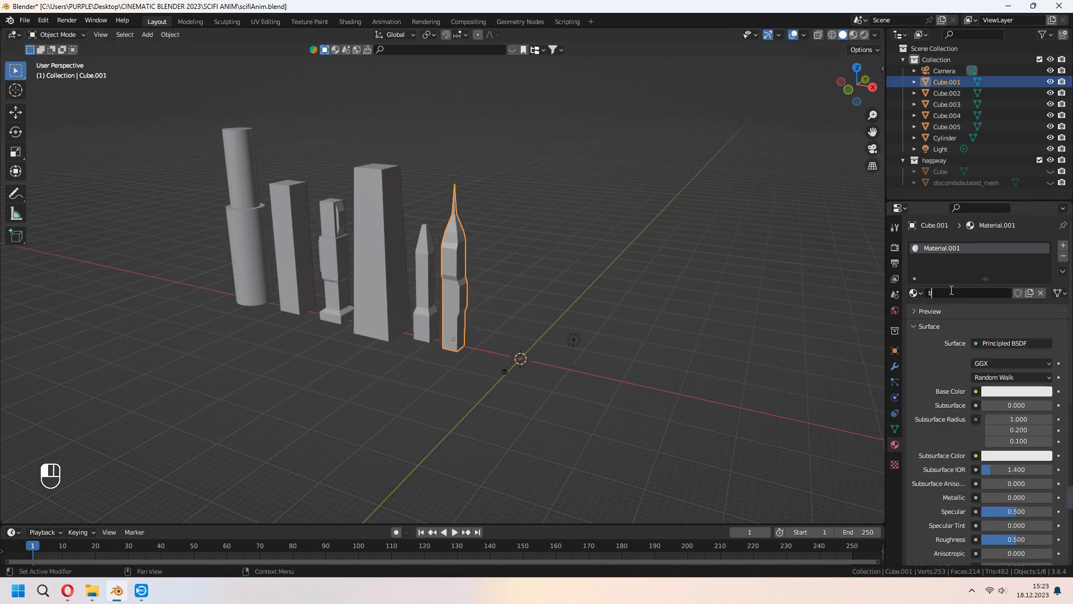
pyautogui.click(357, 21)
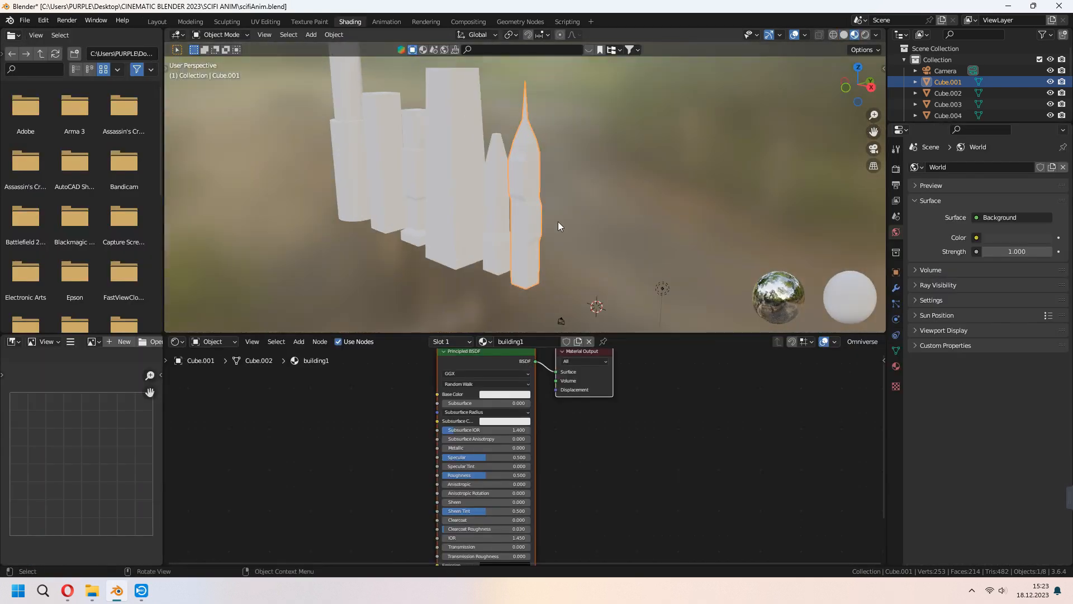
pyautogui.moveTo(488, 352); pyautogui.dragTo(556, 408, button='middle')
# Switch to the browser, look through the building textures on ambientCG and open the Facade 002 page
pyautogui.moveTo(67, 590)
pyautogui.click(83, 538)
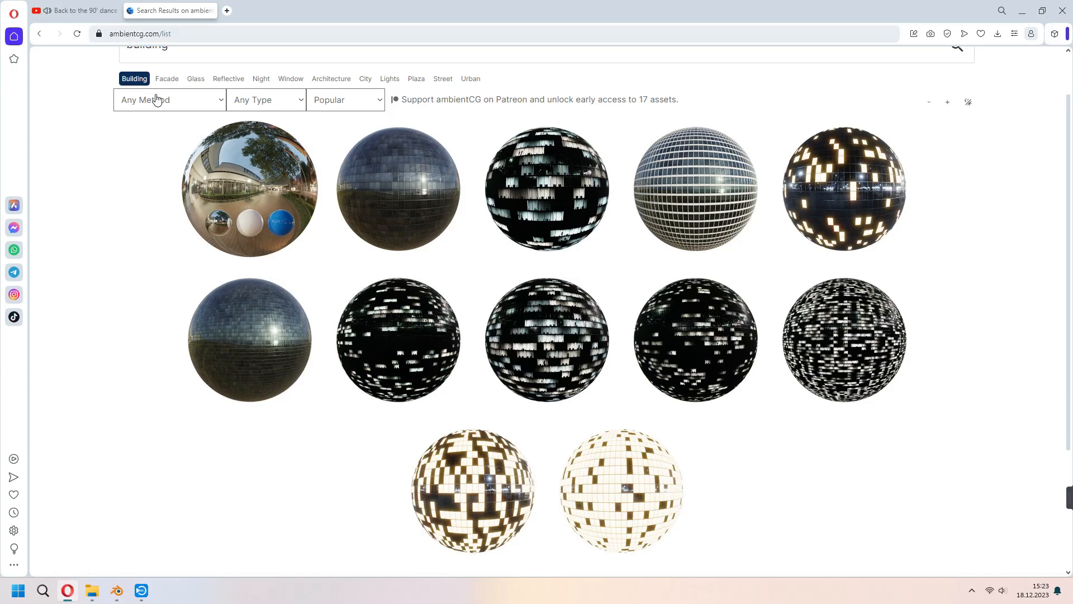
pyautogui.scroll(1, 156, 99)
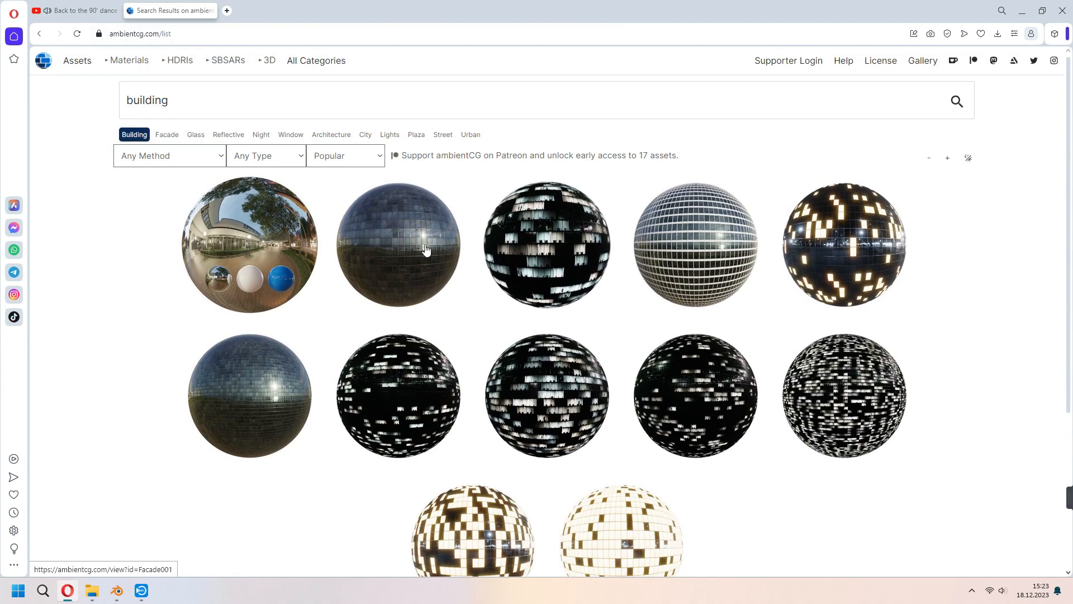
pyautogui.scroll(-1, 833, 369)
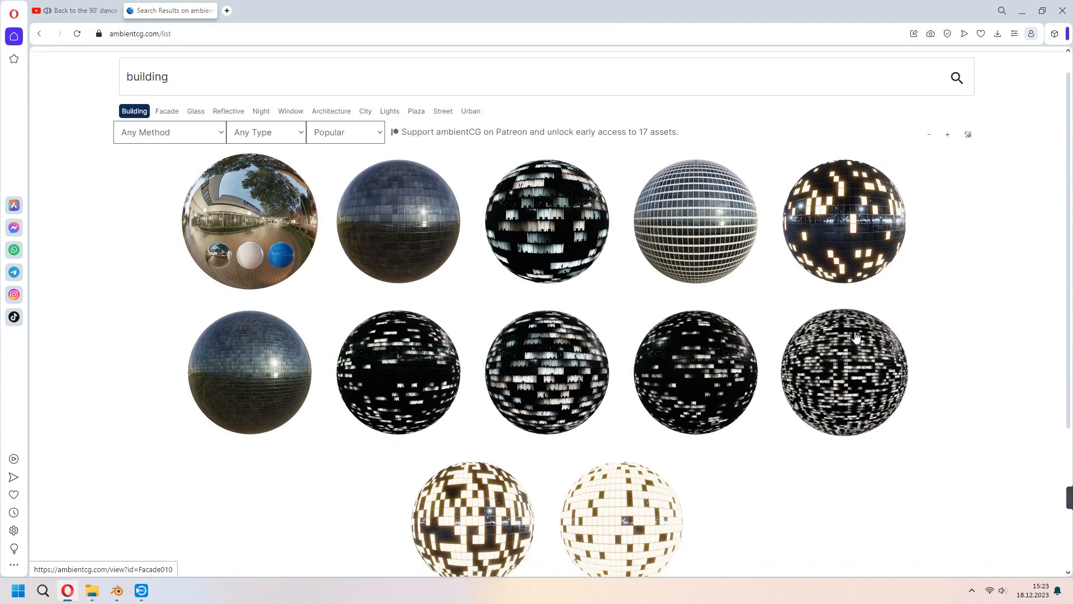
pyautogui.rightClick(828, 194)
pyautogui.click(856, 200)
pyautogui.click(260, 11)
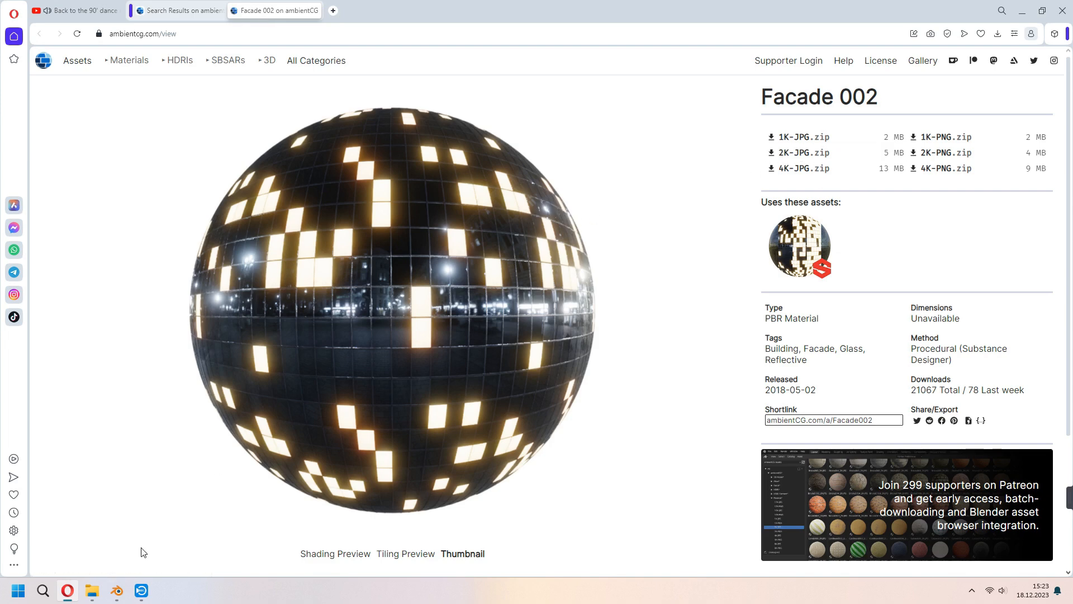
# Switch back to Blender and load the Facade001 2K texture maps into building1 with Principled Texture Setup
pyautogui.click(117, 591)
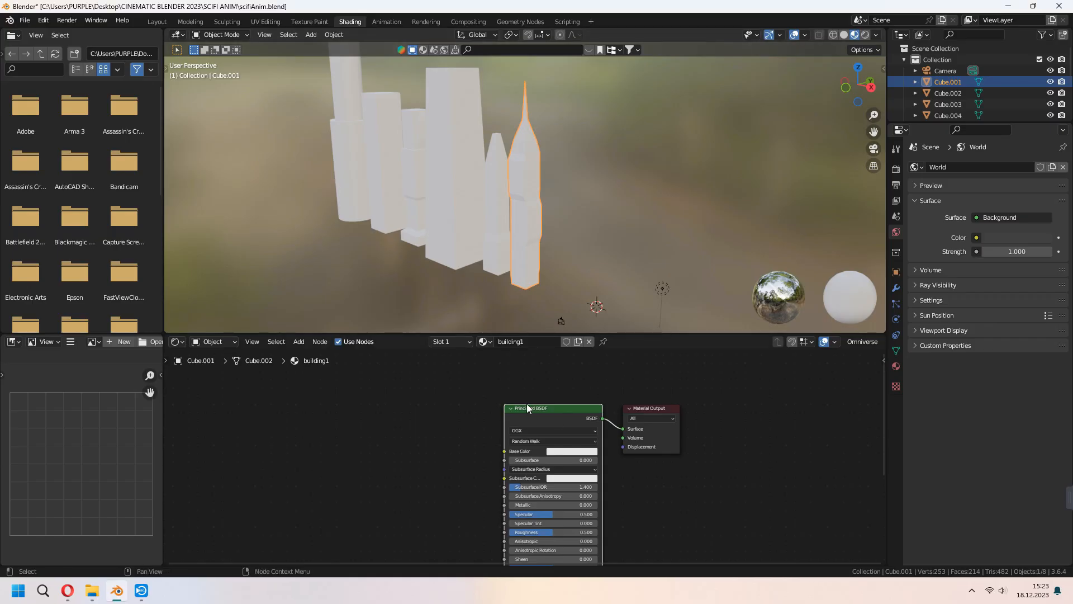
pyautogui.click(546, 407)
pyautogui.hotkey('ctrl', 'shift', 't')
pyautogui.doubleClick(408, 221)
pyautogui.doubleClick(394, 213)
pyautogui.moveTo(428, 361); pyautogui.dragTo(686, 205)
pyautogui.click(732, 449)
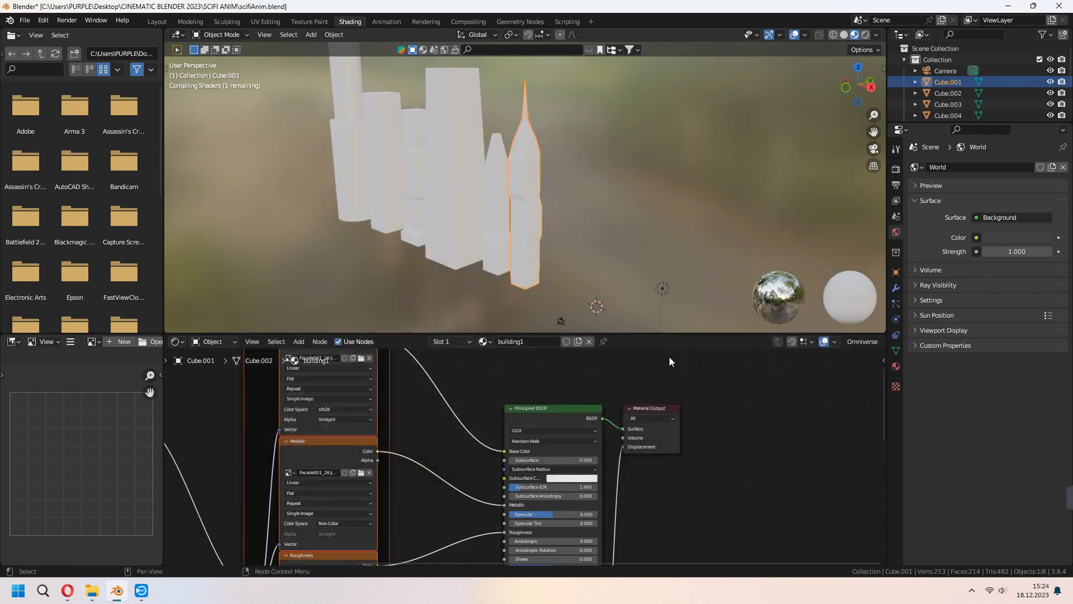
# UV-map all faces of the spired tower and increase the Mapping node's scale for denser facade windows
pyautogui.moveTo(629, 229); pyautogui.dragTo(619, 154, button='middle')
pyautogui.scroll(5, 620, 218)
pyautogui.moveTo(619, 154); pyautogui.dragTo(618, 183, button='middle')
pyautogui.press('Tab')
pyautogui.scroll(-2, 609, 176)
pyautogui.press('a')
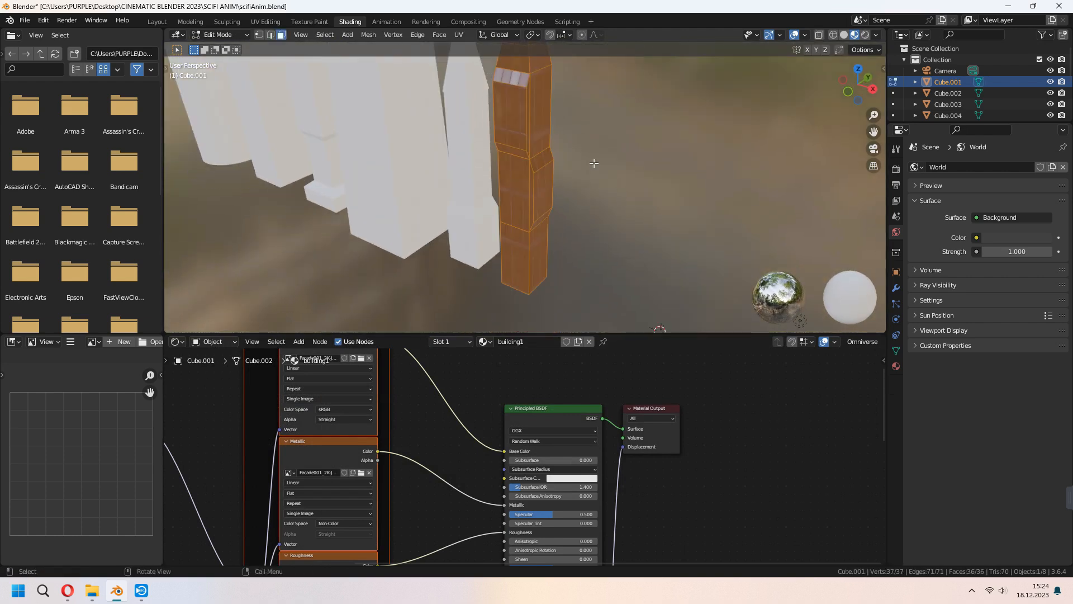
pyautogui.press('u')
pyautogui.click(568, 223)
pyautogui.press('Tab')
pyautogui.moveTo(565, 220)
pyautogui.mouseDown(button='middle')
pyautogui.moveTo(606, 172)
pyautogui.moveTo(542, 204)
pyautogui.moveTo(560, 218)
pyautogui.mouseUp(button='middle')
pyautogui.moveTo(176, 505); pyautogui.dragTo(468, 446, button='middle')
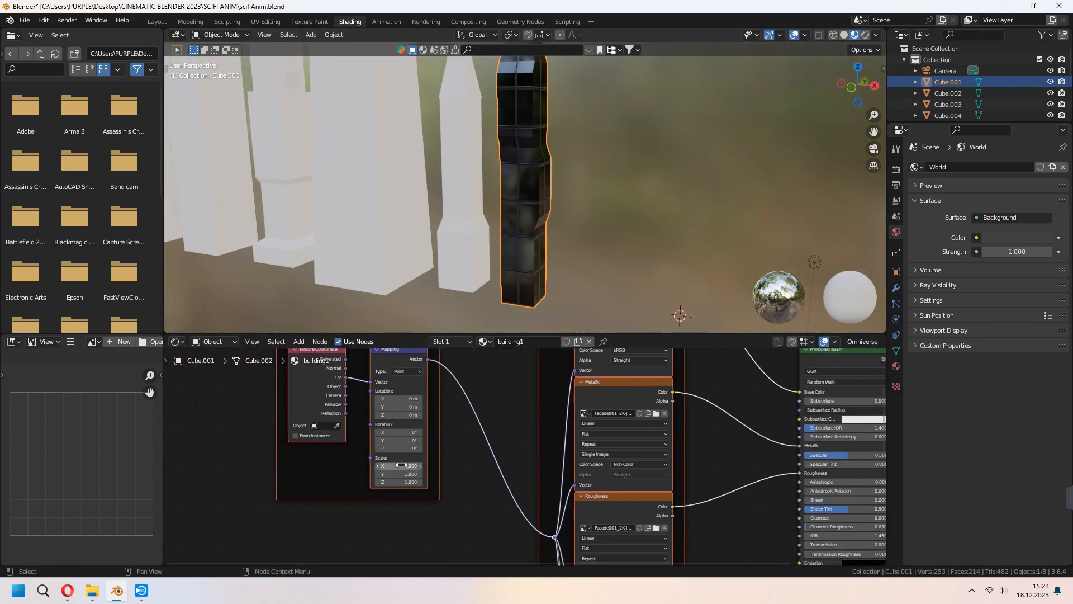
pyautogui.moveTo(581, 252)
pyautogui.mouseDown(button='middle')
pyautogui.moveTo(589, 239)
pyautogui.moveTo(566, 235)
pyautogui.moveTo(639, 233)
pyautogui.moveTo(588, 253)
pyautogui.mouseUp(button='middle')
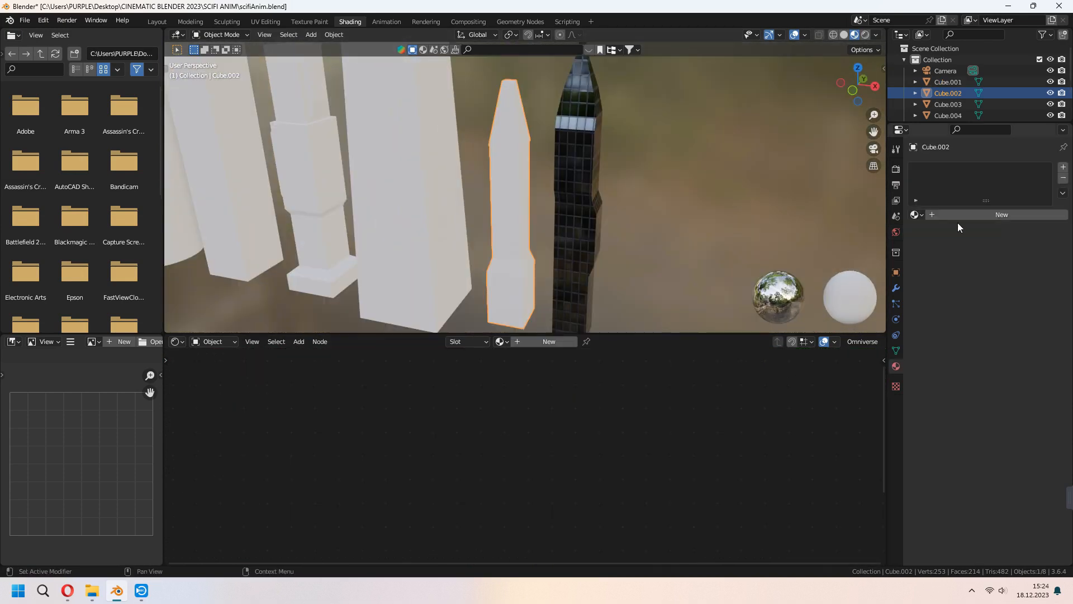
# Create a material named b2 on the second tower
pyautogui.click(958, 216)
pyautogui.click(959, 217)
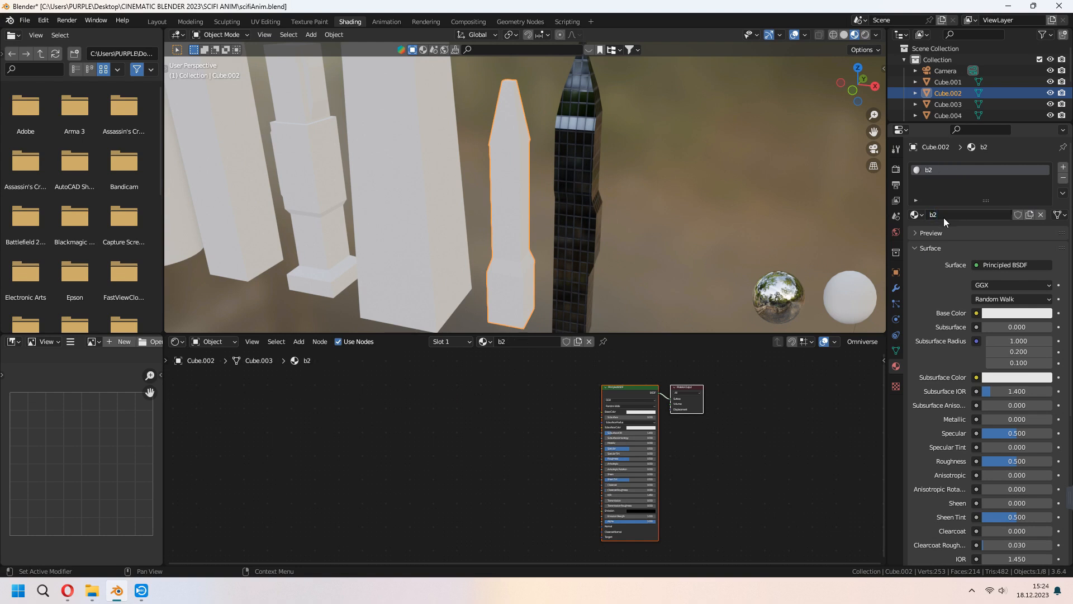
pyautogui.scroll(1, 722, 313)
# Load the Facade002 2K texture maps into material b2 with Principled Texture Setup
pyautogui.click(629, 387)
pyautogui.scroll(4, 626, 390)
pyautogui.moveTo(592, 408); pyautogui.dragTo(493, 475, button='middle')
pyautogui.hotkey('ctrl', 'shift', 't')
pyautogui.click(389, 143)
pyautogui.doubleClick(476, 194)
pyautogui.moveTo(383, 374); pyautogui.dragTo(637, 196)
pyautogui.click(736, 448)
# UV-map the second tower's faces and increase the texture mapping scale so its lit windows repeat
pyautogui.moveTo(619, 231); pyautogui.dragTo(598, 263, button='middle')
pyautogui.press('Tab')
pyautogui.press('u')
pyautogui.click(559, 211)
pyautogui.moveTo(242, 504); pyautogui.dragTo(441, 450, button='middle')
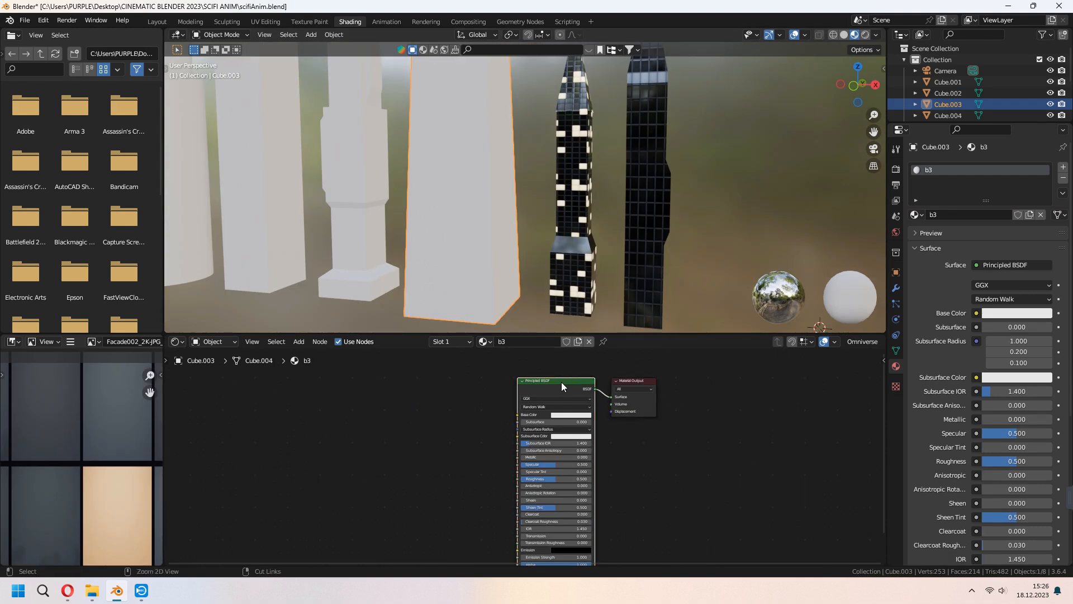
# Load a 2K facade texture set with lit windows into material b3 with Principled Texture Setup
pyautogui.hotkey('ctrl', 'shift', 't')
pyautogui.click(389, 144)
pyautogui.doubleClick(464, 293)
pyautogui.press('a')
pyautogui.click(742, 446)
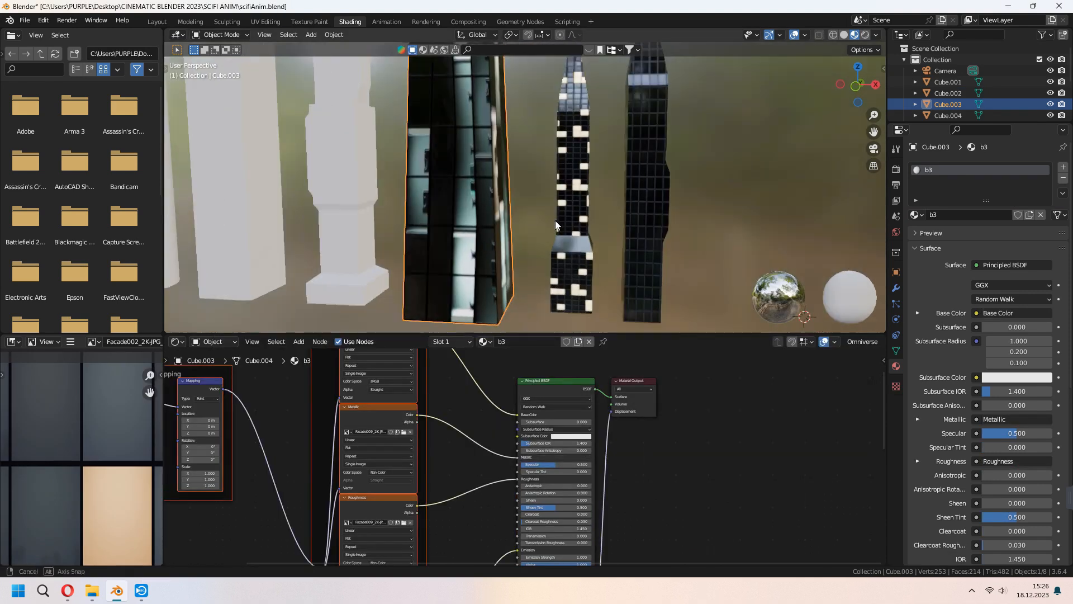
# UV-map the wide tapered tower's faces to fit the facade texture
pyautogui.press('Tab')
pyautogui.press('u')
pyautogui.click(464, 199)
pyautogui.scroll(-5, 493, 250)
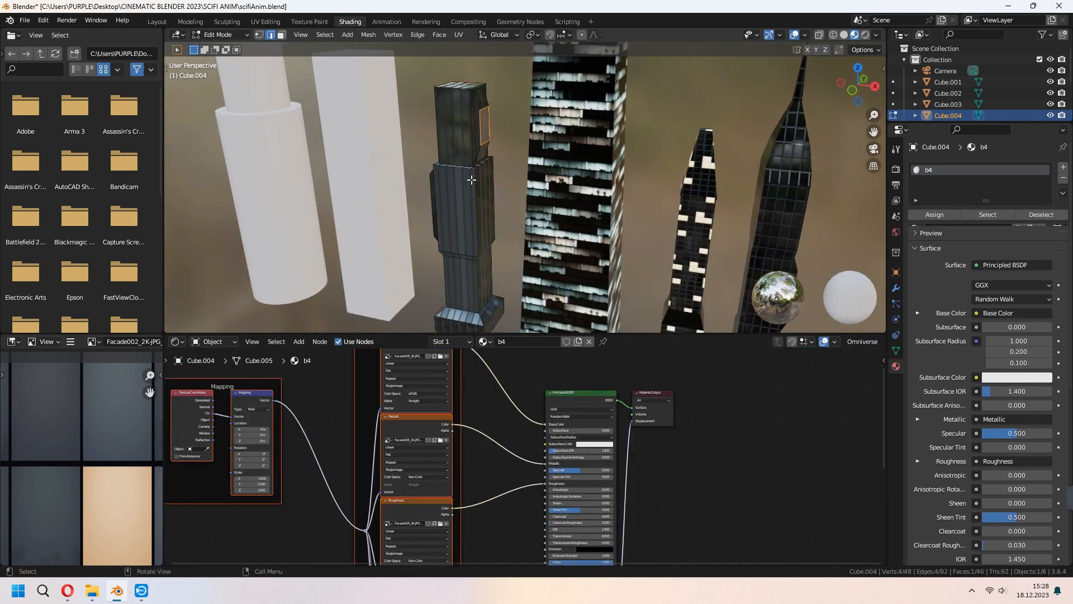
# Apply Cube Projection to all faces of the stepped tower
pyautogui.press('a')
pyautogui.press('u')
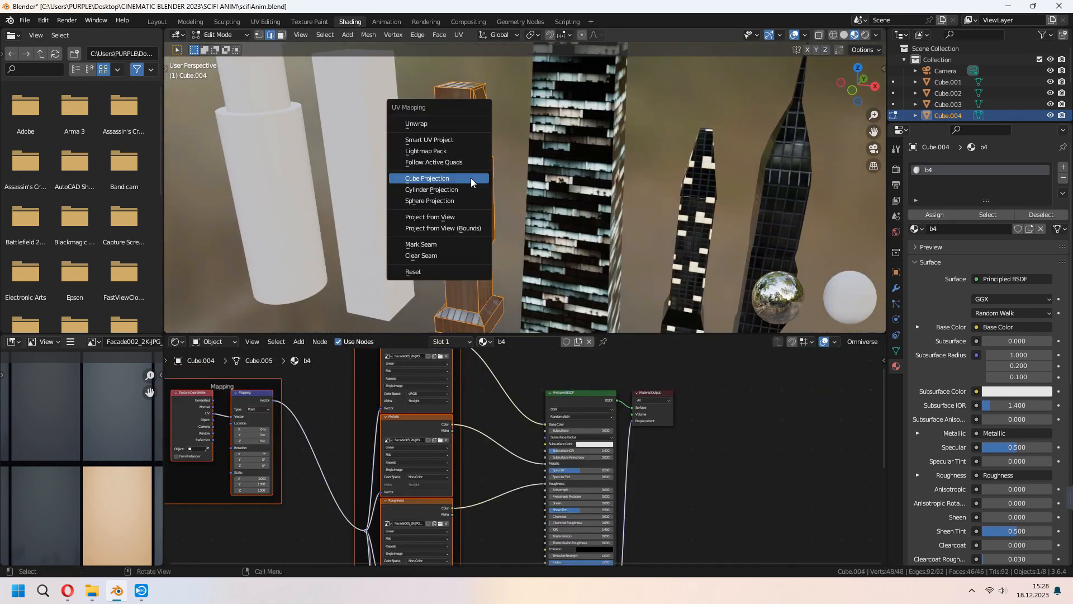
pyautogui.click(473, 178)
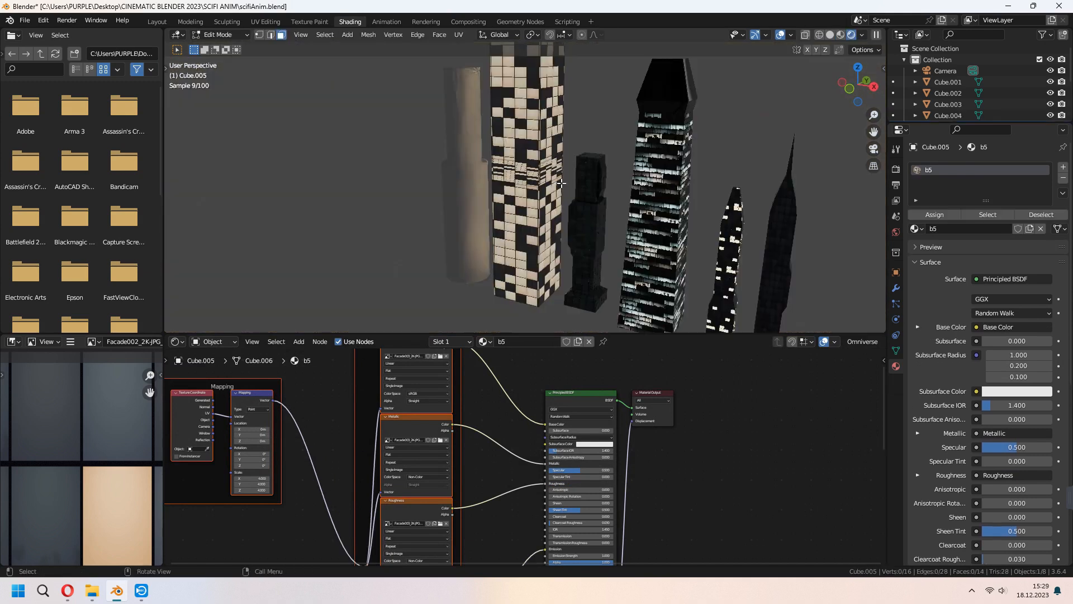
# Select the face band around the middle of the lit-window box tower, add a new material and darken its base color to black
pyautogui.keyDown('alt'); pyautogui.click(561, 183); pyautogui.keyUp('alt')
pyautogui.scroll(4, 561, 183)
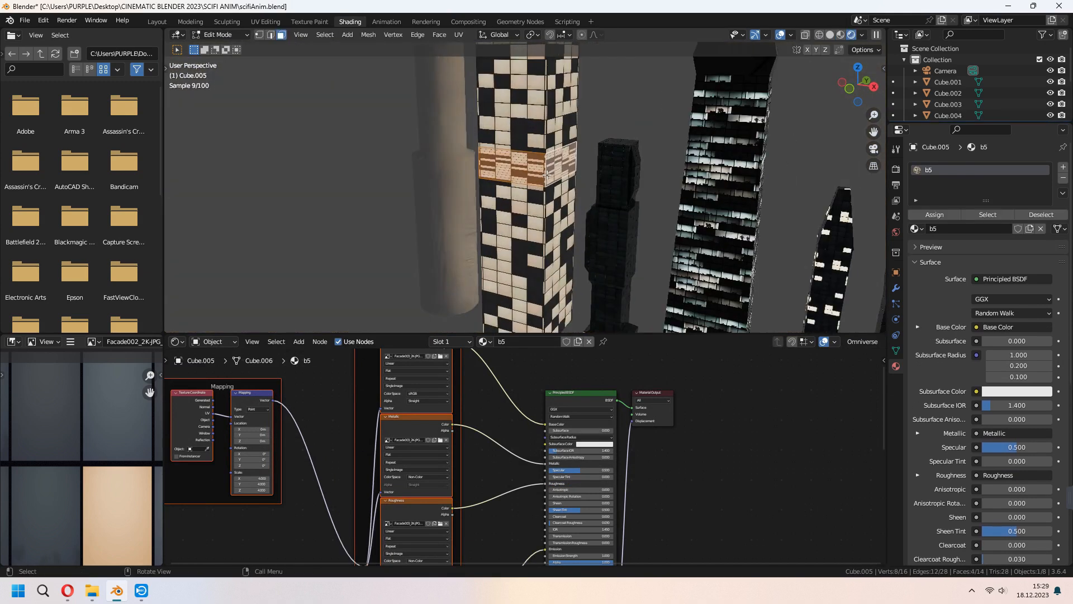
pyautogui.click(1064, 167)
pyautogui.click(985, 244)
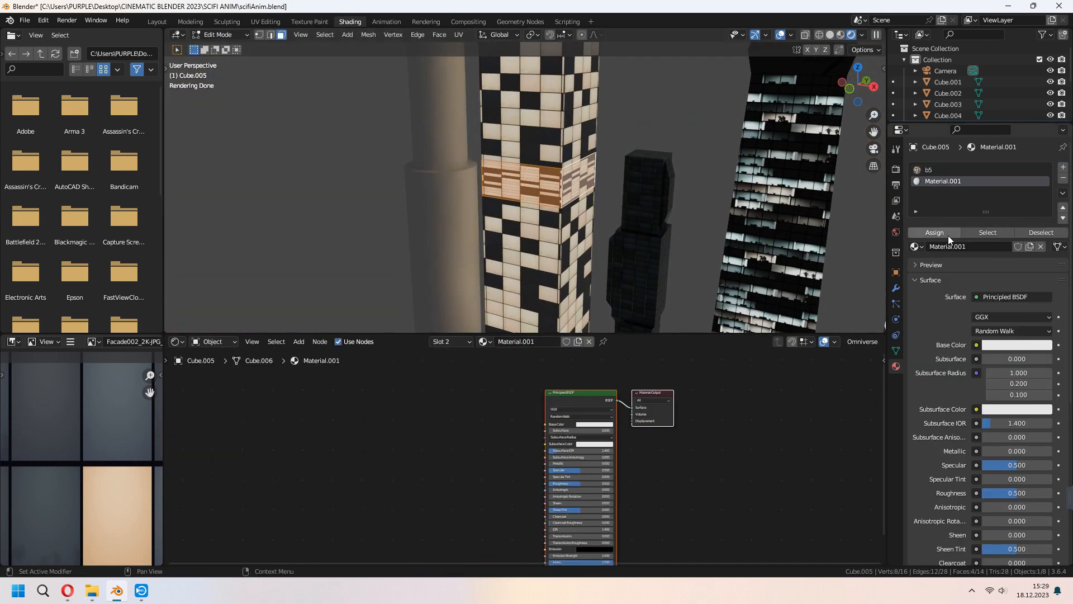
pyautogui.click(995, 346)
pyautogui.moveTo(1045, 203); pyautogui.dragTo(1045, 247)
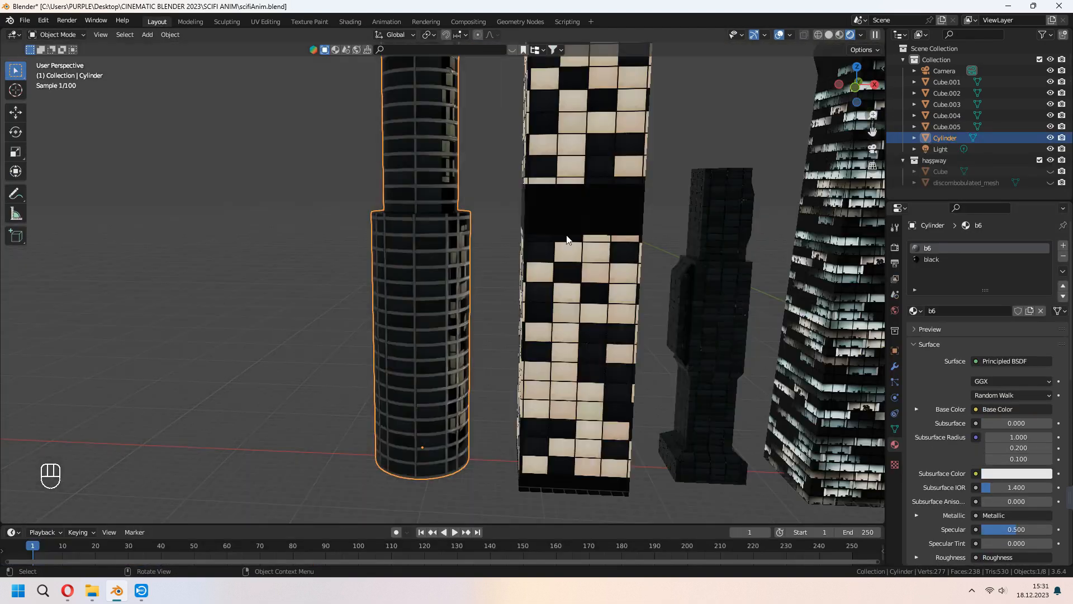
# Add a second material slot for the roof faces of the wide tapered tower and use the black material for it
pyautogui.scroll(-6, 607, 282)
pyautogui.moveTo(730, 168); pyautogui.dragTo(439, 302)
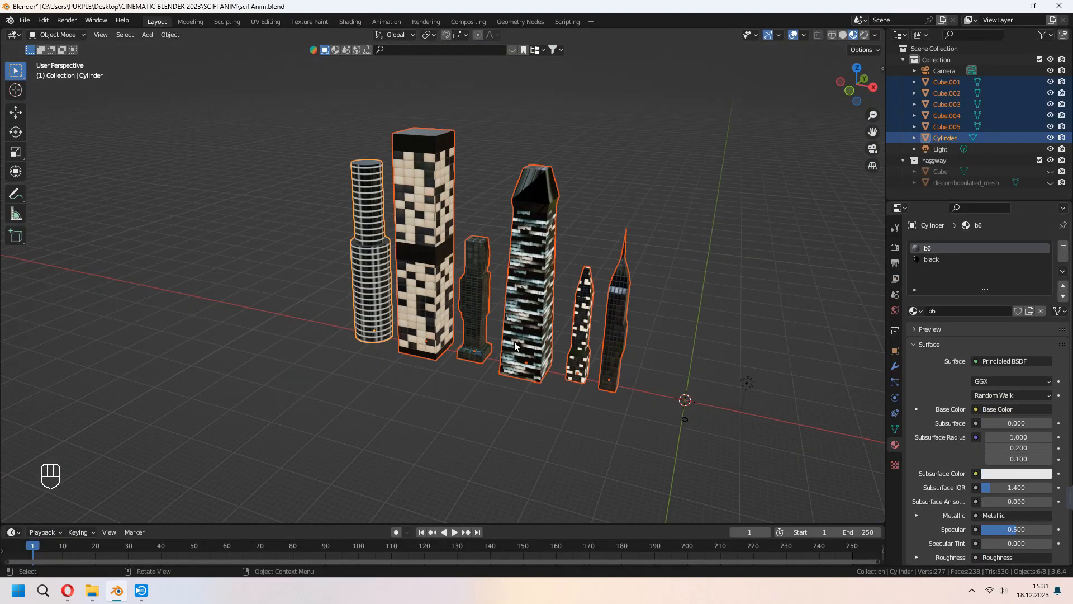
pyautogui.moveTo(515, 341); pyautogui.dragTo(544, 175, button='middle')
pyautogui.click(544, 175)
pyautogui.press('Tab')
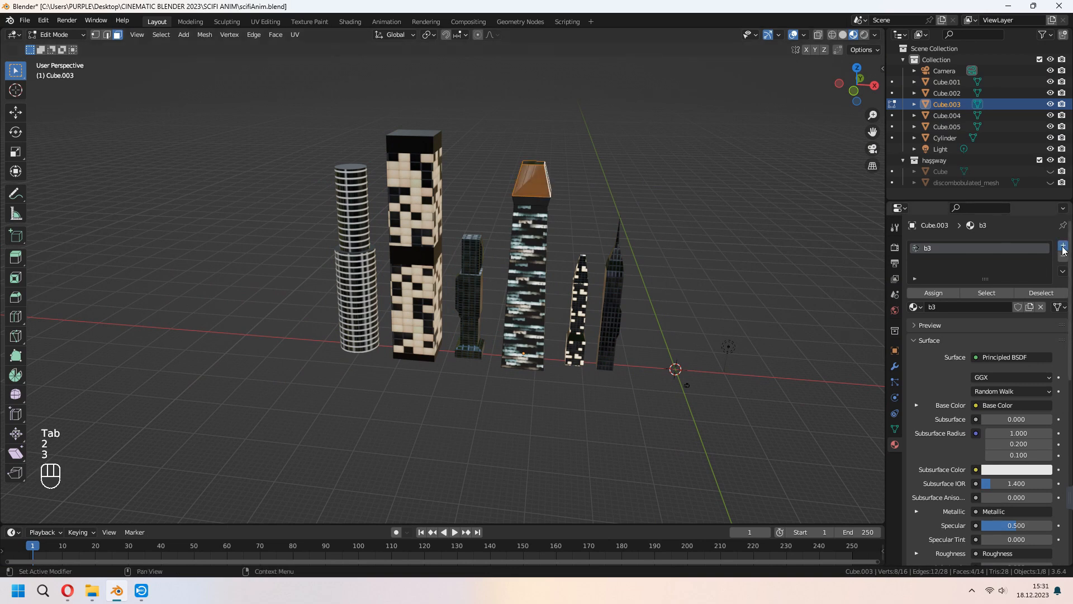
pyautogui.click(1064, 246)
pyautogui.click(915, 307)
pyautogui.click(931, 356)
pyautogui.press('Tab')
# Move the whole row of towers about -90 m along the X axis
pyautogui.moveTo(666, 367); pyautogui.dragTo(580, 323, button='middle')
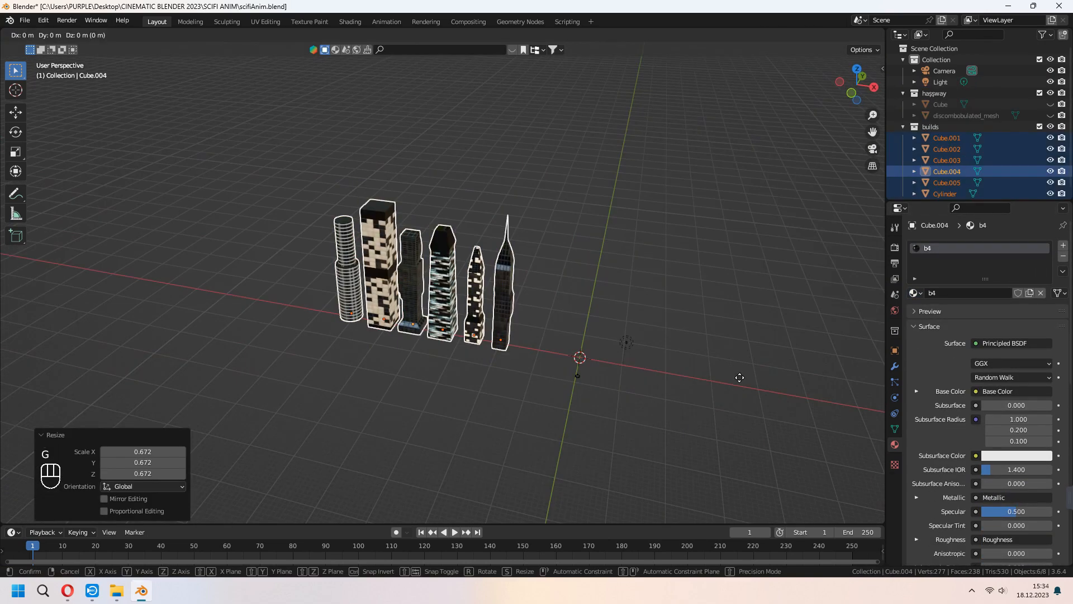
pyautogui.press('g')
pyautogui.press('x')
pyautogui.click(454, 325)
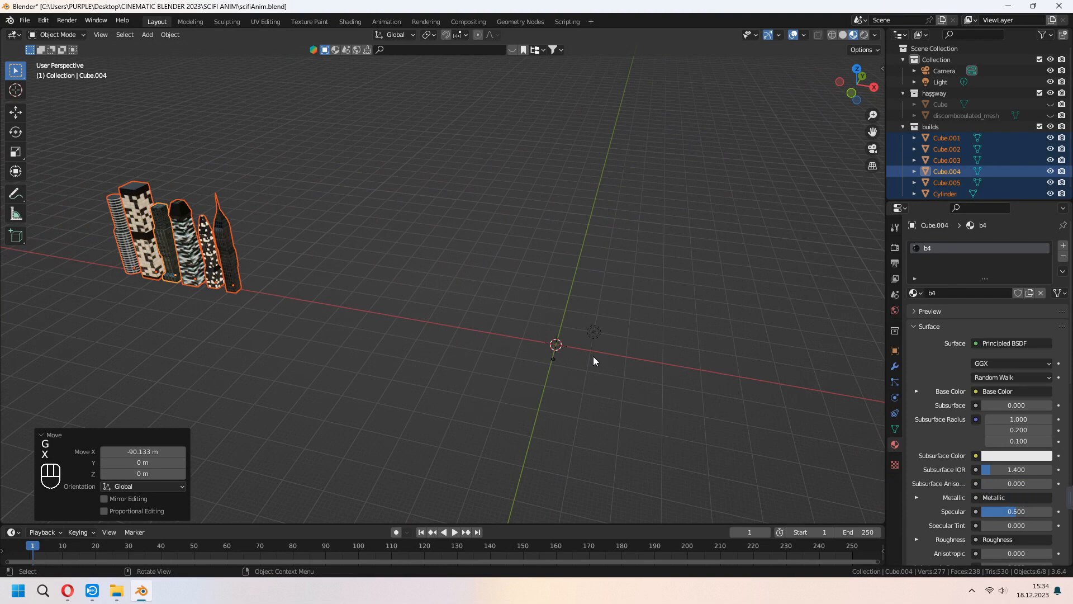
# Add a plane at the world origin and scale it up by about 24.9
pyautogui.moveTo(594, 361); pyautogui.dragTo(505, 239, button='middle')
pyautogui.hotkey('shift', 'a')
pyautogui.moveTo(506, 239)
pyautogui.click(582, 237)
pyautogui.press('s')
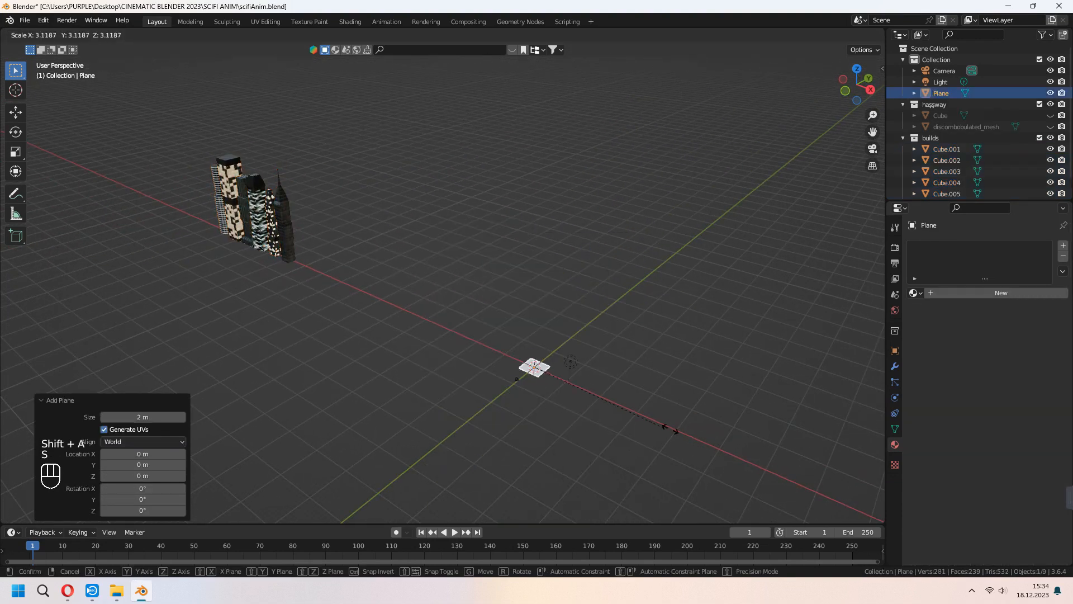
pyautogui.click(773, 57)
# Rescale the ground plane and move it about 60 m along the Y axis
pyautogui.moveTo(773, 57); pyautogui.dragTo(712, 196, button='middle')
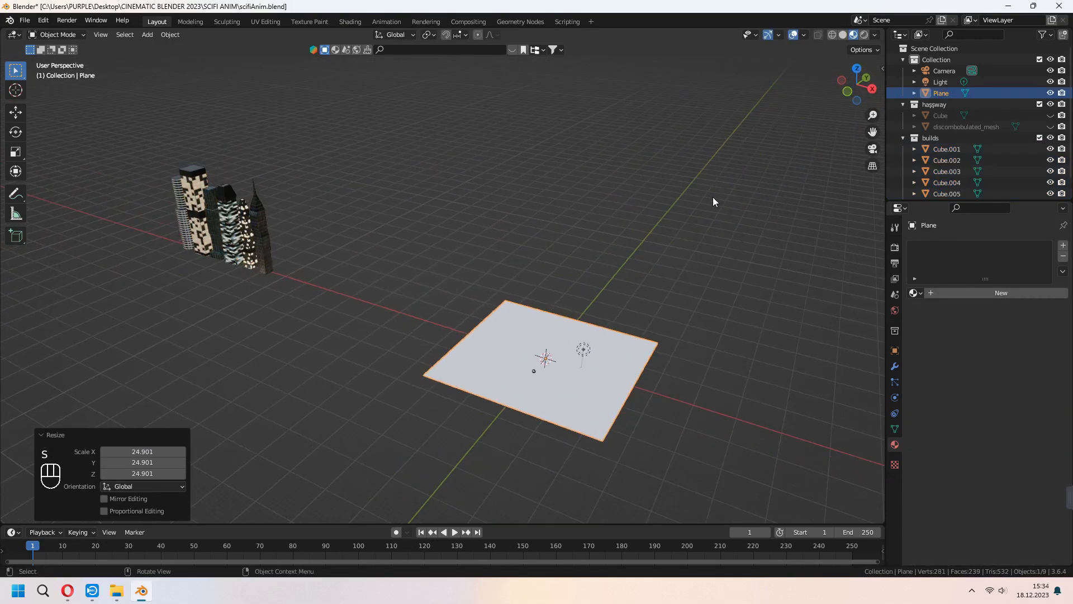
pyautogui.scroll(-1, 713, 197)
pyautogui.keyDown('shift'); pyautogui.moveTo(769, 260); pyautogui.dragTo(731, 192, button='middle'); pyautogui.keyUp('shift')
pyautogui.press('s')
pyautogui.click(84, 257)
pyautogui.press('g')
pyautogui.press('y')
pyautogui.click(782, 225)
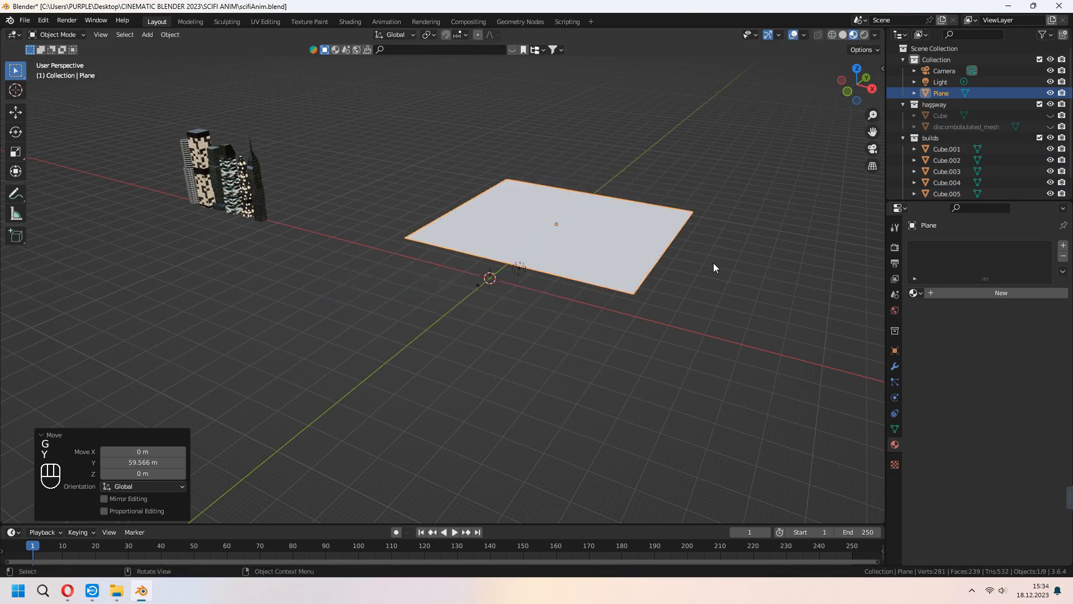
# Enlarge the ground plane further and lower it about 18 m along the Z axis
pyautogui.press('s')
pyautogui.click(829, 263)
pyautogui.moveTo(694, 234); pyautogui.dragTo(671, 268, button='middle')
pyautogui.press('g')
pyautogui.press('z')
pyautogui.click(598, 330)
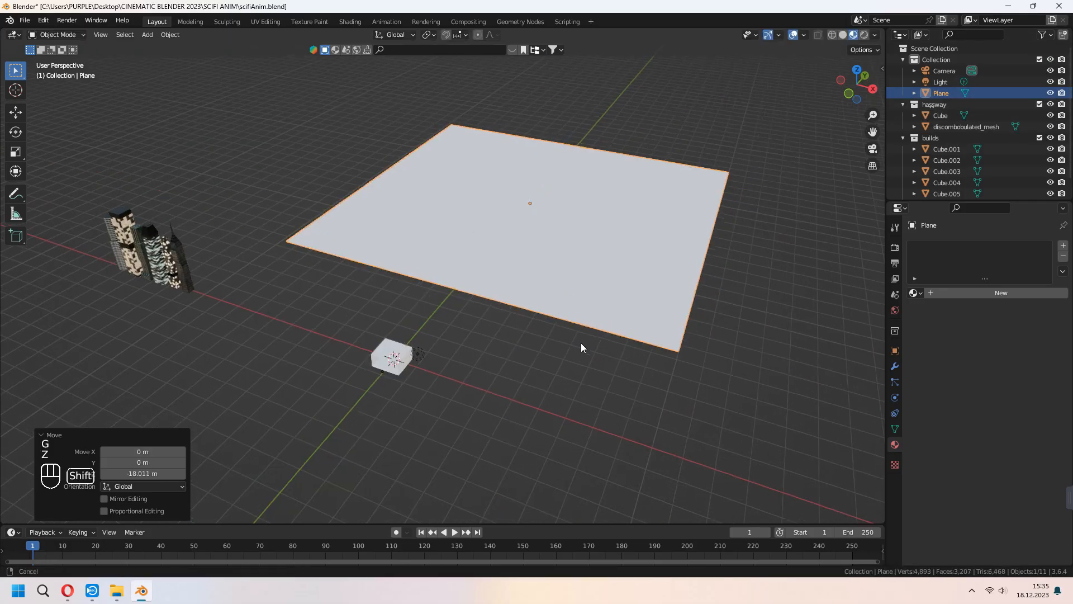
# Shift the ground plane along the Y axis relative to the hallway and save the file
pyautogui.keyDown('shift'); pyautogui.moveTo(582, 343); pyautogui.dragTo(565, 358, button='middle'); pyautogui.keyUp('shift')
pyautogui.press('g')
pyautogui.press('y')
pyautogui.click(594, 339)
pyautogui.moveTo(659, 347); pyautogui.dragTo(632, 316, button='middle')
pyautogui.hotkey('ctrl', 's')
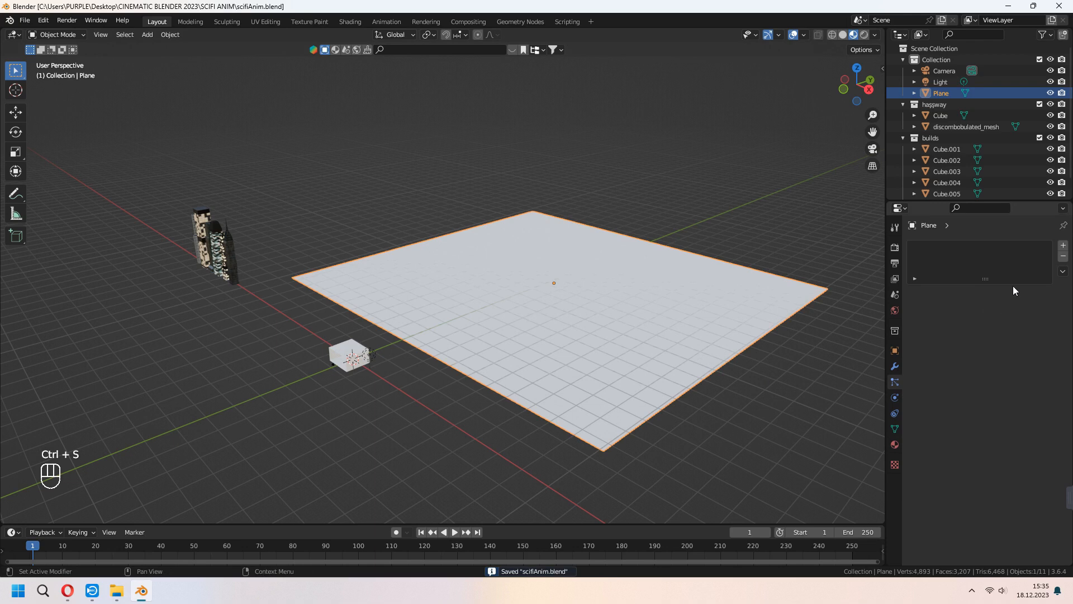
# Add a Hair particle system with Advanced and Rotation enabled to the plane and render its particles as a Collection
pyautogui.click(1063, 246)
pyautogui.click(1028, 307)
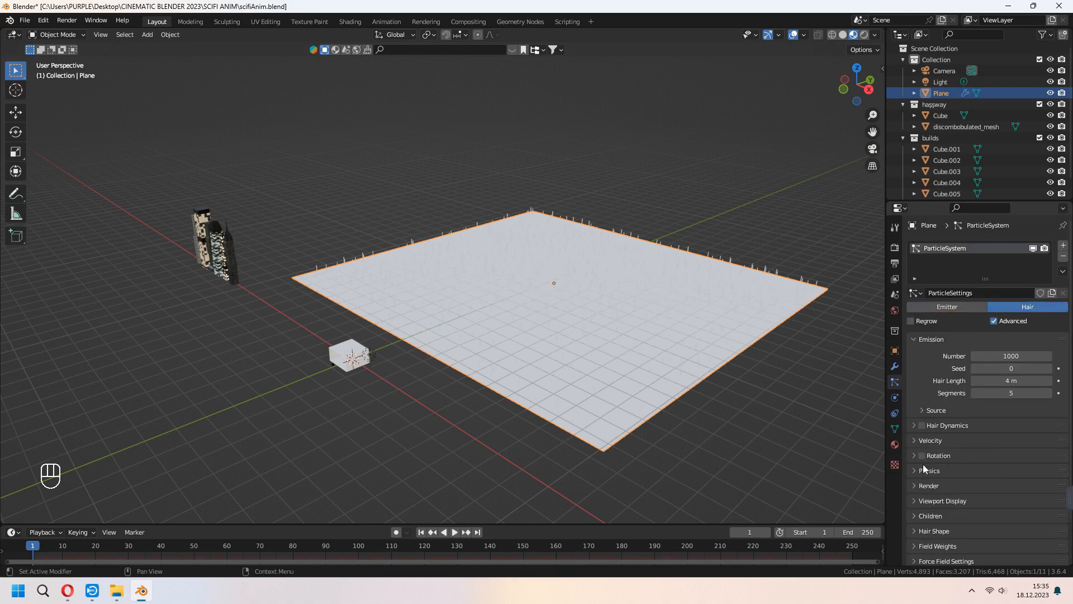
pyautogui.scroll(-2, 931, 438)
pyautogui.click(914, 437)
pyautogui.scroll(-3, 940, 444)
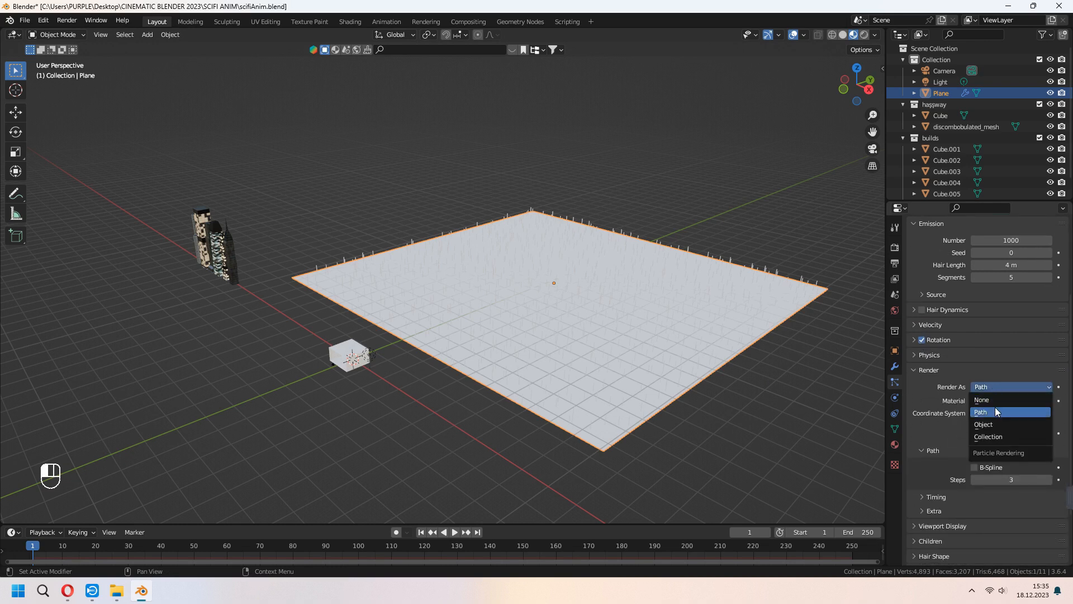
pyautogui.click(997, 437)
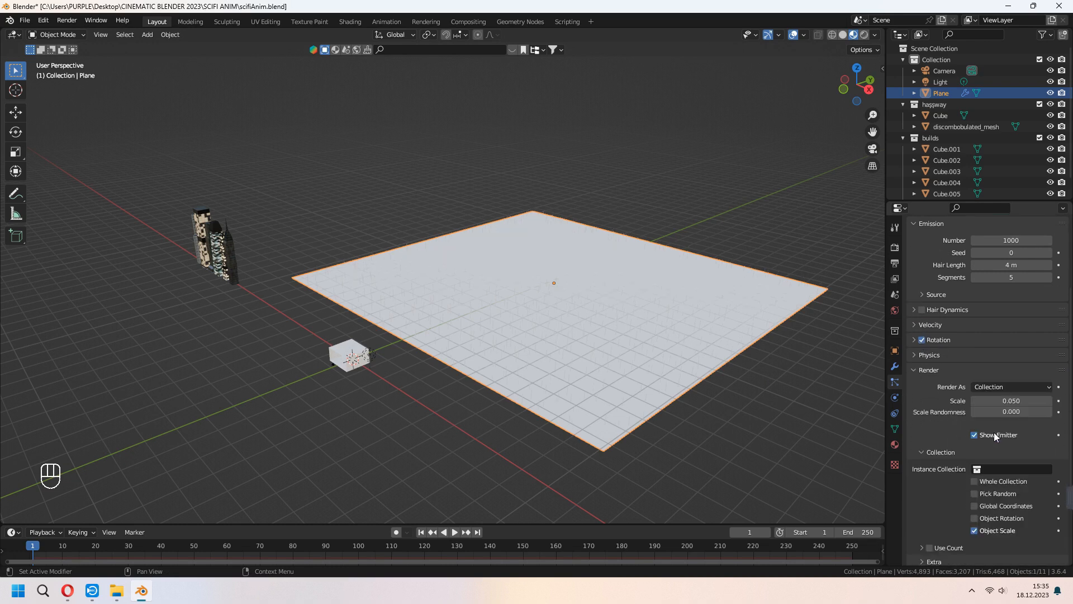
# Instance the builds collection on the plane's particles with scale 0.100 and scale randomness 0.149
pyautogui.click(989, 468)
pyautogui.click(989, 352)
pyautogui.moveTo(794, 404); pyautogui.dragTo(781, 388, button='middle')
pyautogui.moveTo(833, 414); pyautogui.dragTo(820, 391, button='middle')
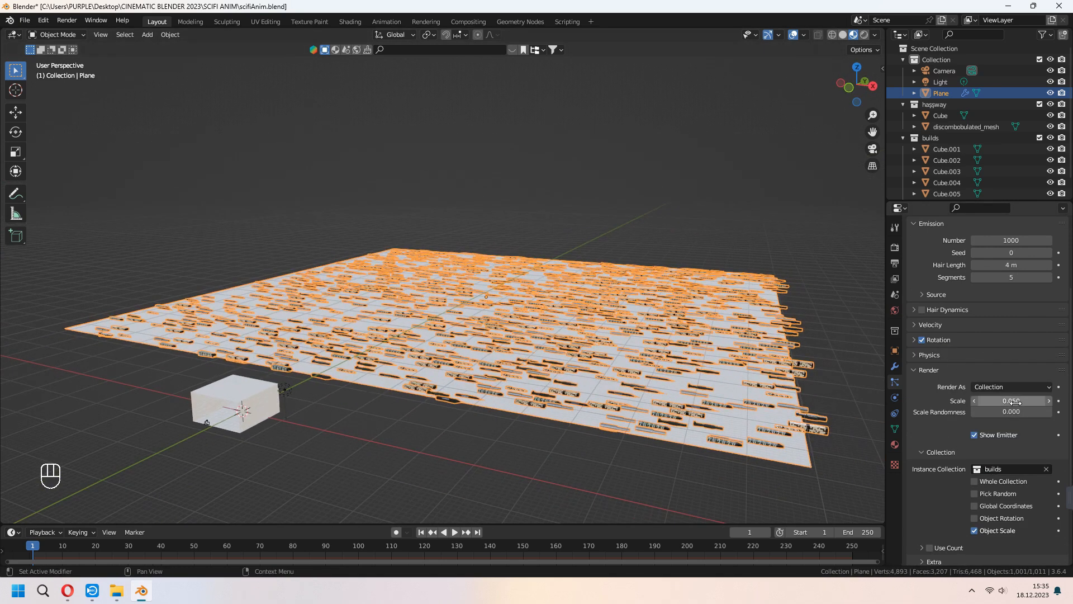
pyautogui.moveTo(1012, 400); pyautogui.dragTo(981, 412)
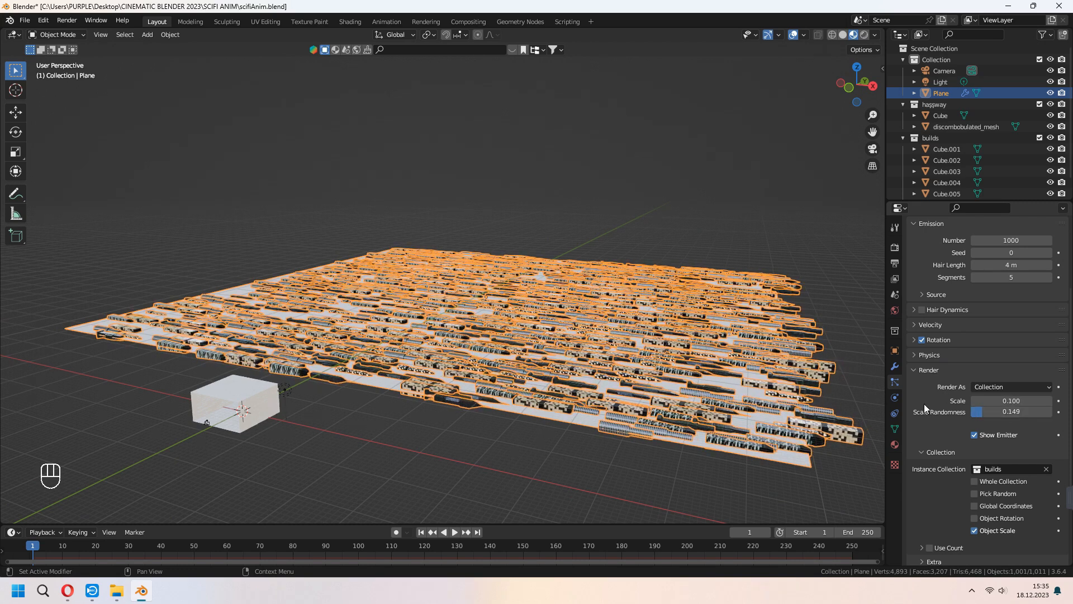
# Set the particle rotation's orientation axis to Global Y so the buildings stand upright, and deselect everything
pyautogui.scroll(3, 924, 404)
pyautogui.scroll(-4, 924, 404)
pyautogui.click(915, 317)
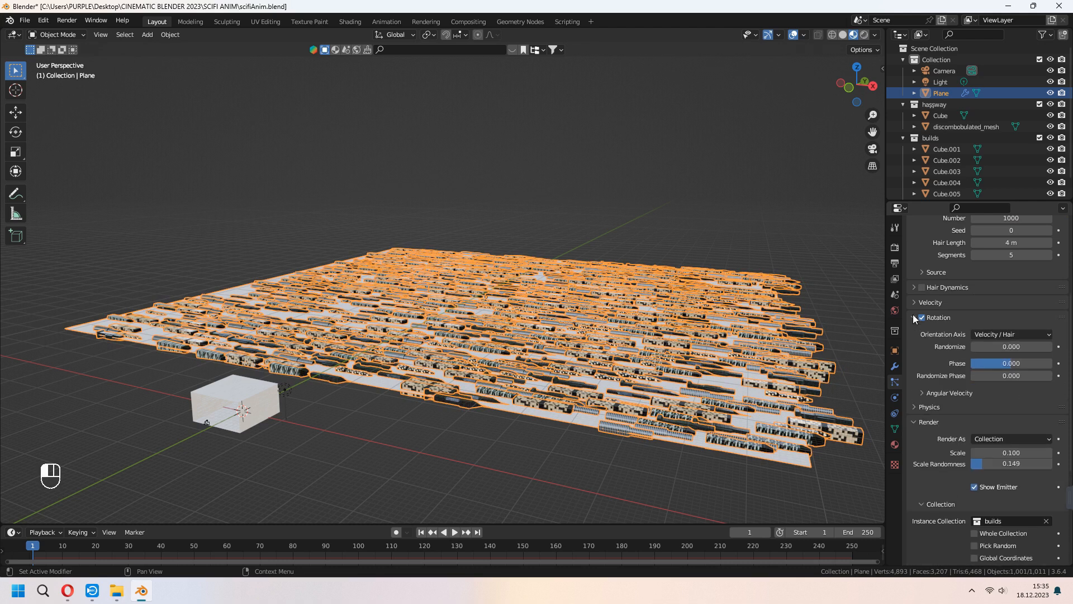
pyautogui.click(1015, 334)
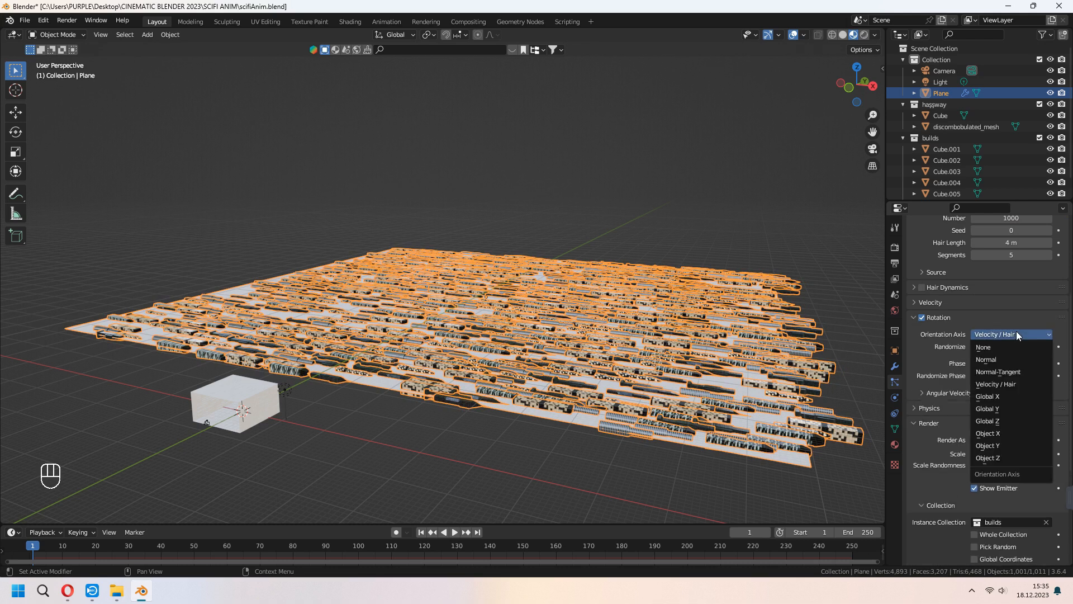
pyautogui.click(1002, 408)
pyautogui.press('a')
pyautogui.press('a')
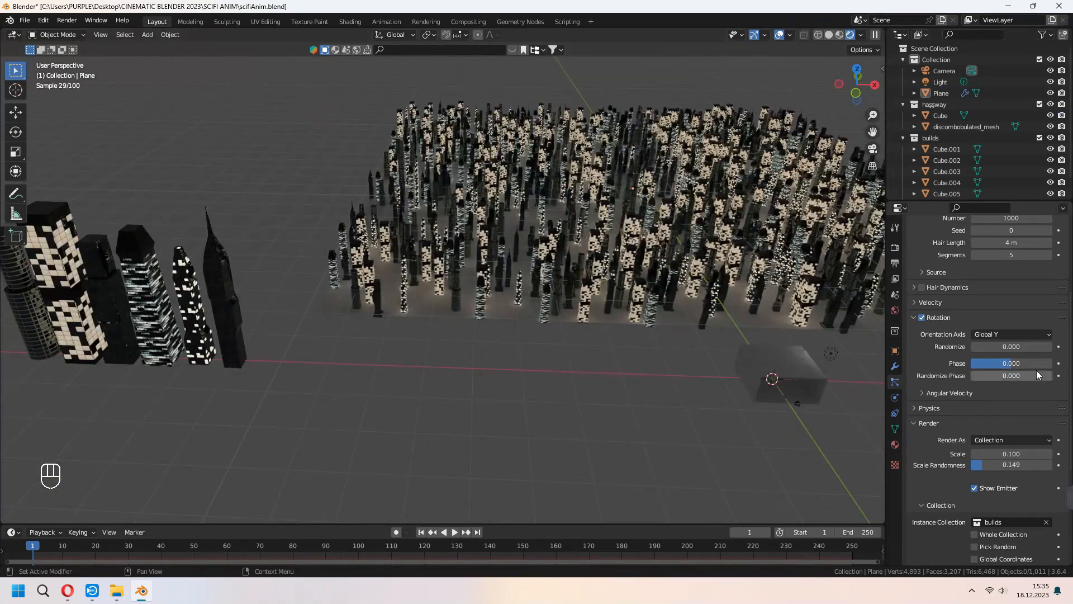
# Increase the particle buildings' scale to 0.290 and their scale randomness to 0.811
pyautogui.keyDown('shift'); pyautogui.moveTo(707, 391); pyautogui.dragTo(518, 399, button='middle'); pyautogui.keyUp('shift')
pyautogui.moveTo(1007, 453); pyautogui.dragTo(1057, 453)
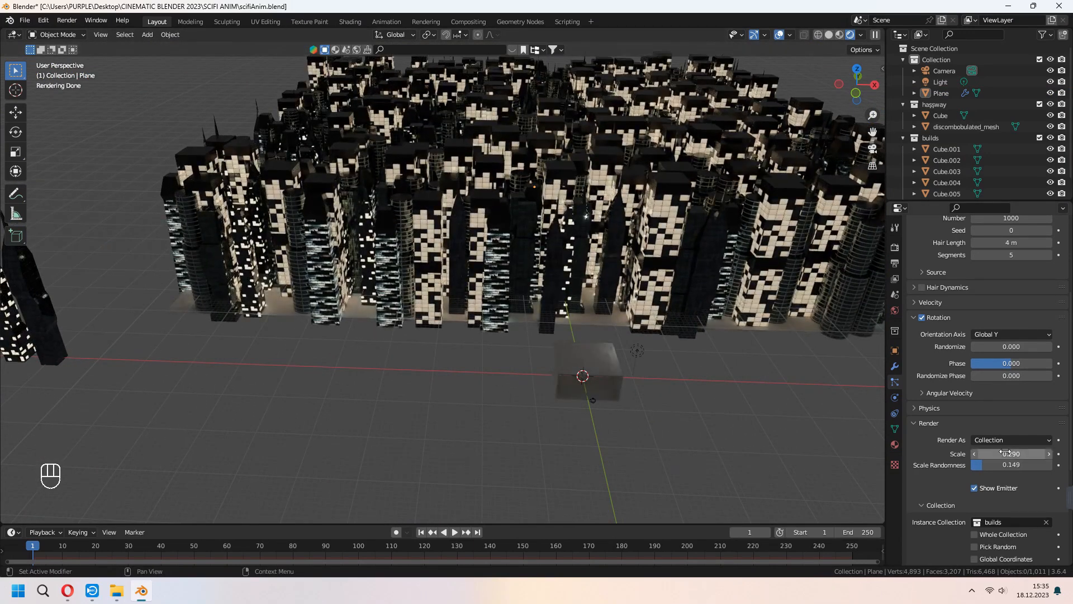
pyautogui.moveTo(983, 465); pyautogui.dragTo(1037, 464)
# Assign material b5 to the upper front face of the tall box tower in the original row
pyautogui.keyDown('shift'); pyautogui.moveTo(419, 387); pyautogui.dragTo(721, 394, button='middle'); pyautogui.keyUp('shift')
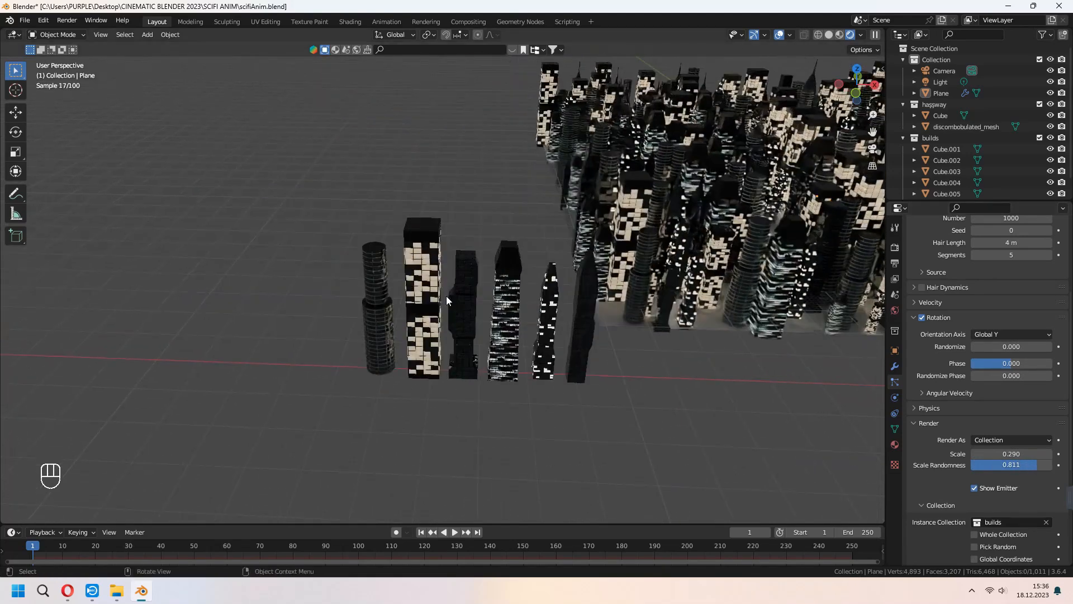
pyautogui.click(438, 289)
pyautogui.press('Tab')
pyautogui.scroll(4, 442, 289)
pyautogui.keyDown('shift'); pyautogui.moveTo(465, 309); pyautogui.dragTo(520, 309, button='middle'); pyautogui.keyUp('shift')
pyautogui.click(460, 296)
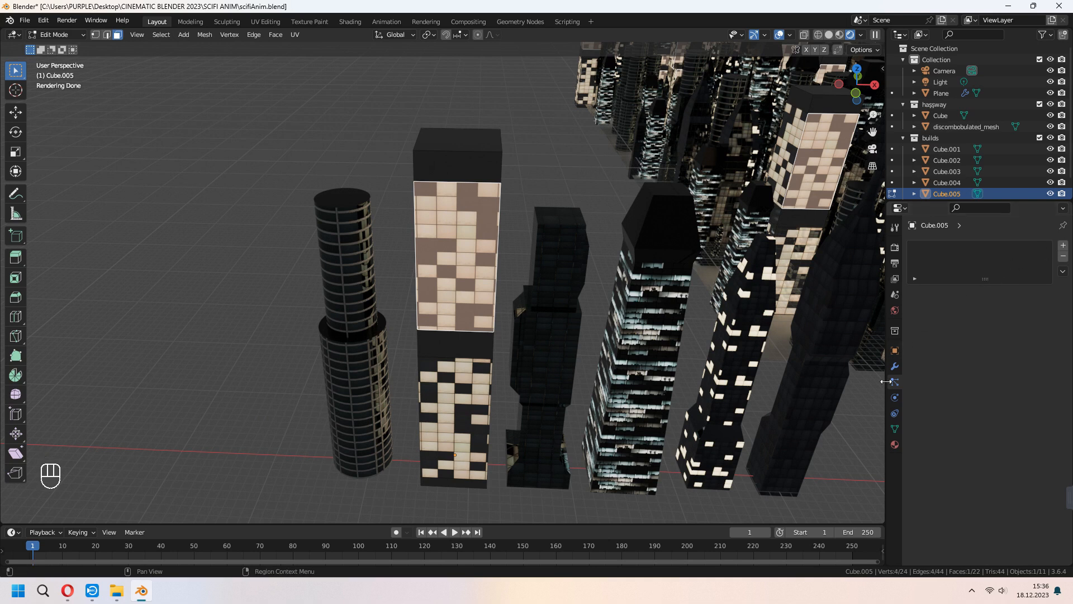
pyautogui.click(894, 444)
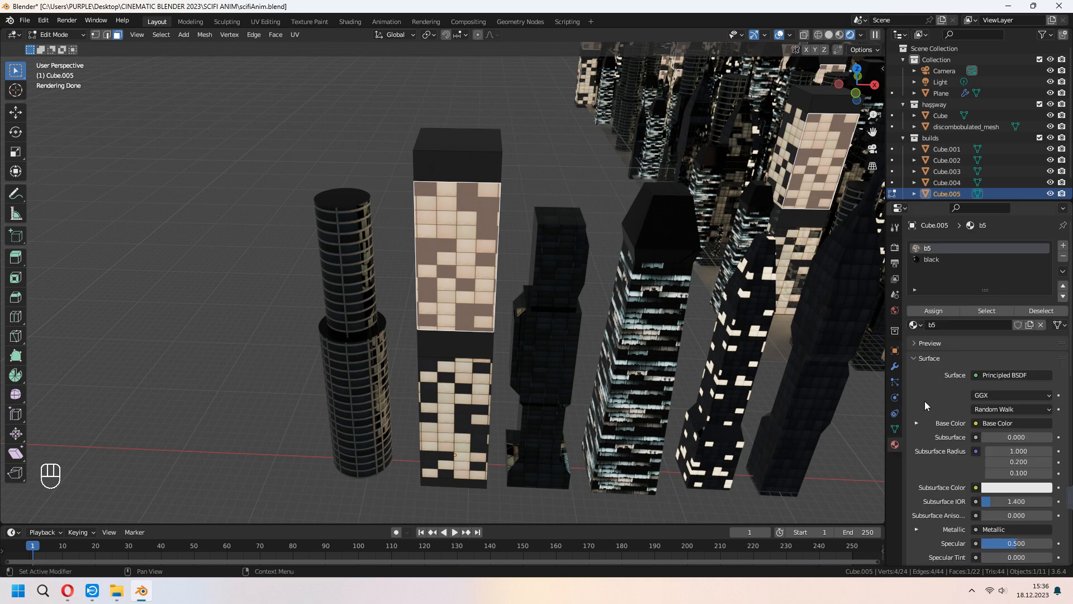
pyautogui.click(939, 310)
pyautogui.press('Tab')
pyautogui.moveTo(593, 280); pyautogui.dragTo(666, 302, button='middle')
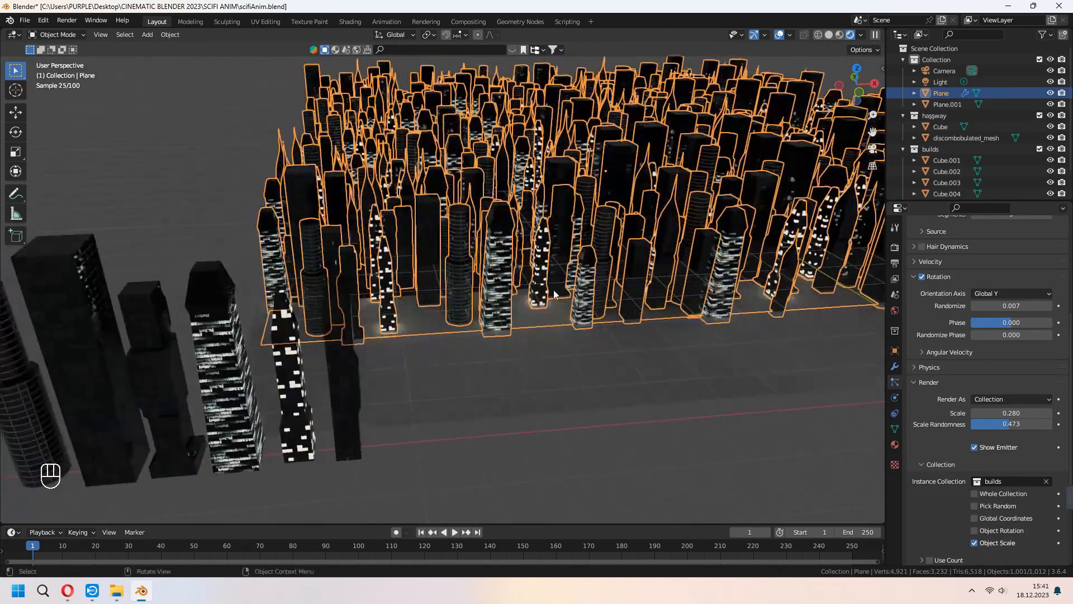
# View the particle city through the camera and start walk navigation to adjust its framing
pyautogui.moveTo(555, 294); pyautogui.dragTo(324, 331, button='middle')
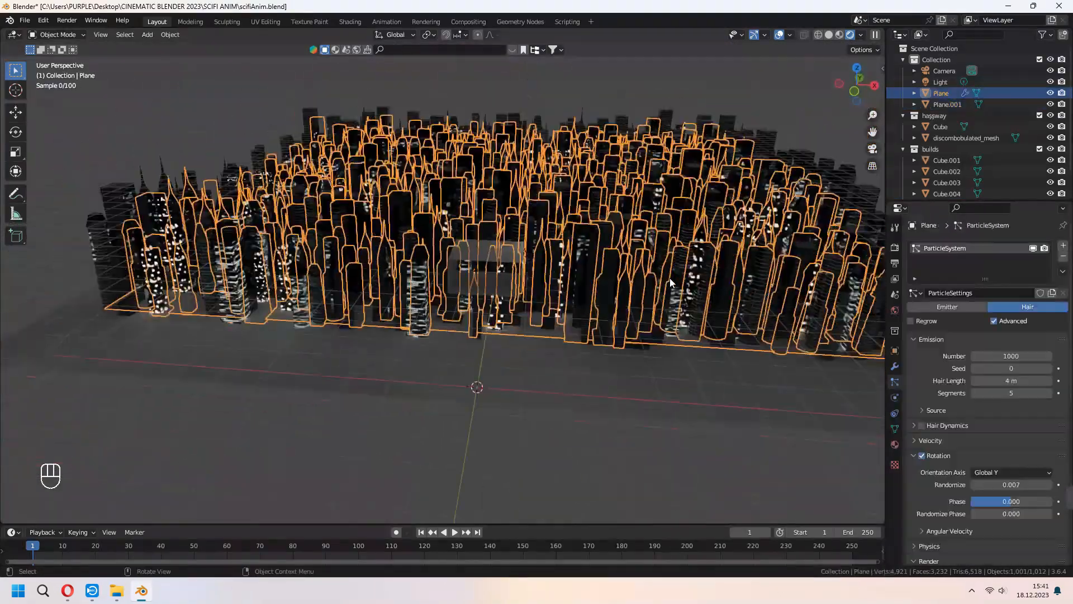
pyautogui.press('KP_0')
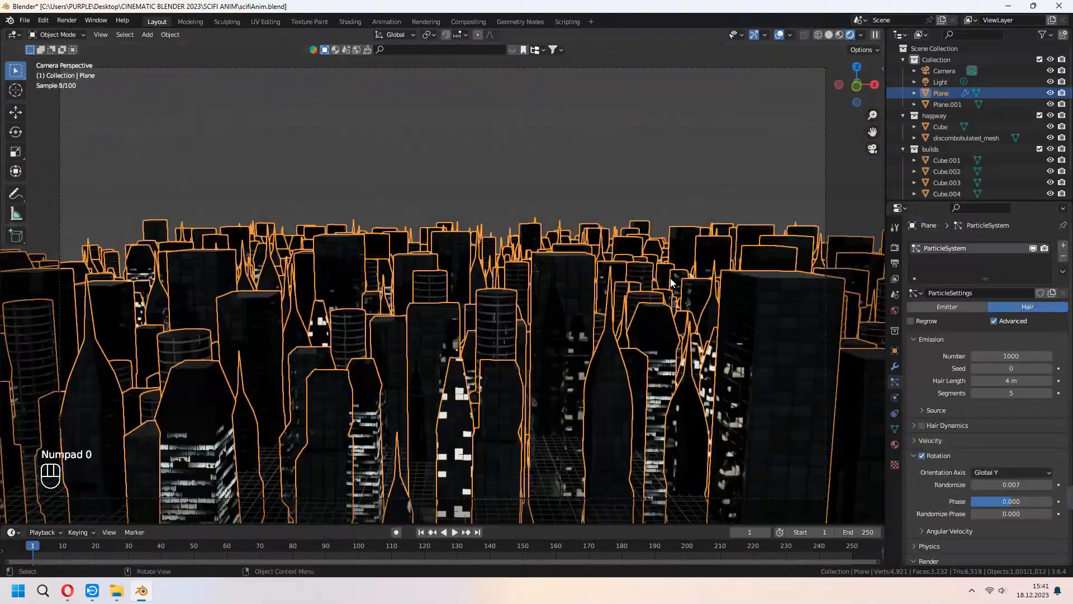
pyautogui.hotkey('shift', '`')
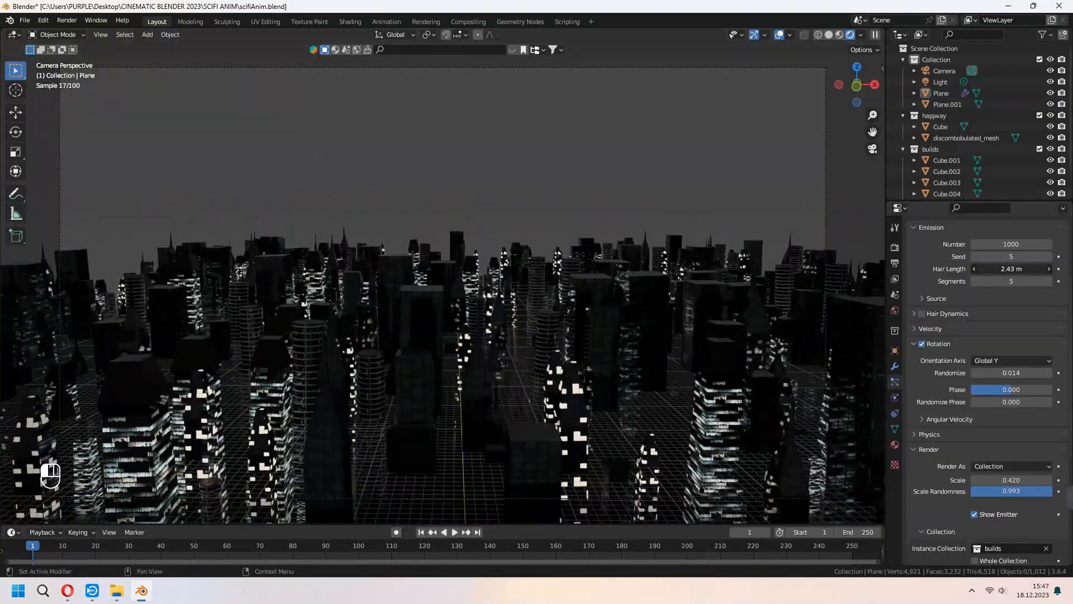
# Duplicate the city particle plane about 287 m along the Y axis
pyautogui.moveTo(649, 379); pyautogui.dragTo(545, 436, button='middle')
pyautogui.click(629, 409)
pyautogui.hotkey('shift', 'd')
pyautogui.press('y')
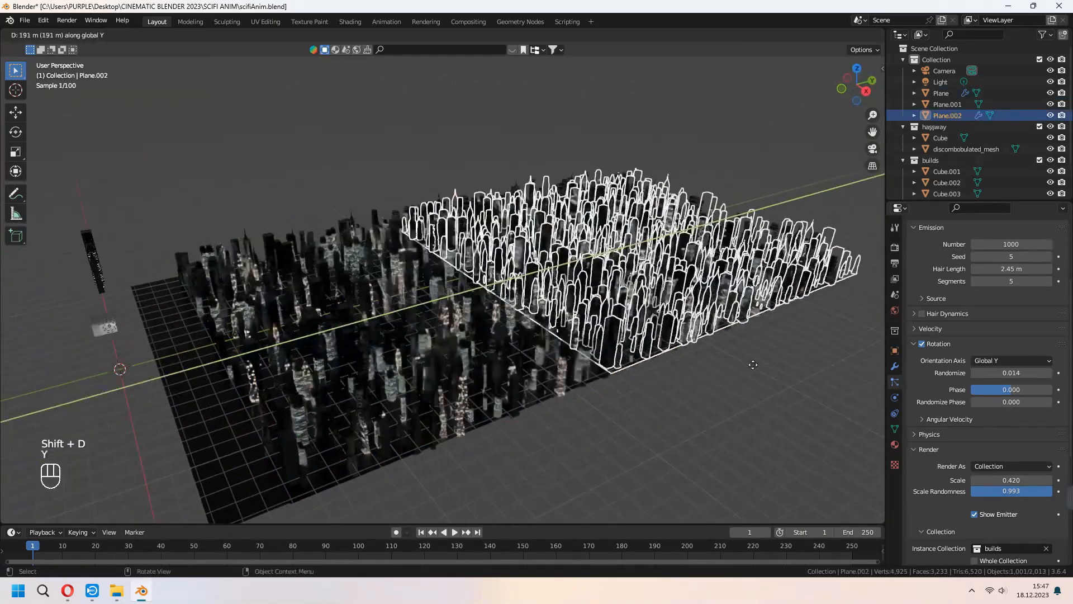
pyautogui.click(817, 340)
# Make the duplicated plane's particle settings independent, with hair length 3.27 m and render scale 0.650
pyautogui.scroll(5, 951, 383)
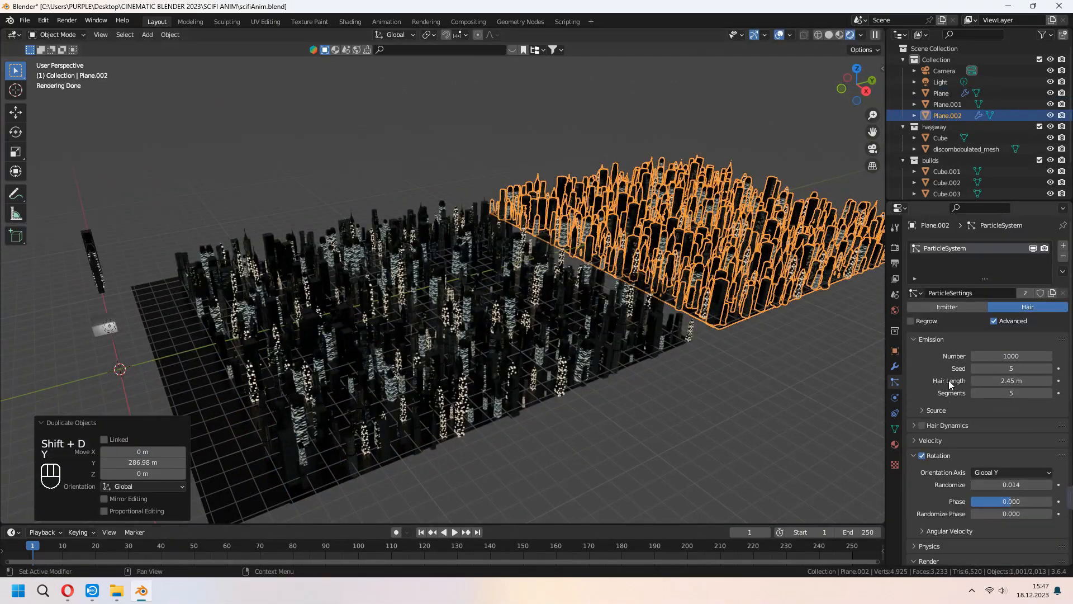
pyautogui.click(1054, 295)
pyautogui.moveTo(811, 341); pyautogui.dragTo(643, 336, button='middle')
pyautogui.moveTo(1012, 380); pyautogui.dragTo(1040, 380)
pyautogui.scroll(-3, 950, 492)
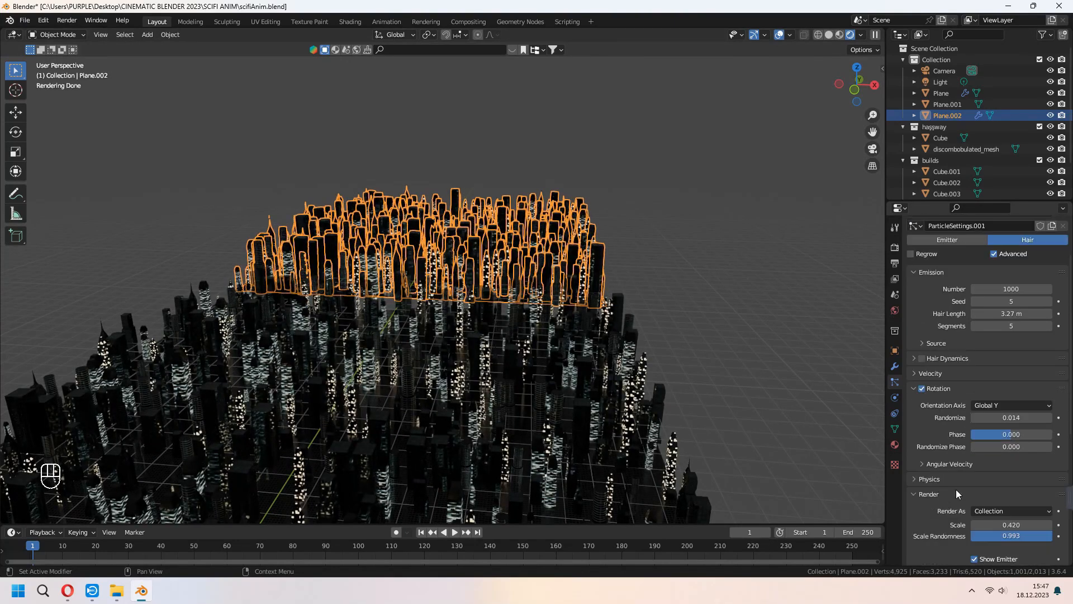
pyautogui.moveTo(1008, 522); pyautogui.dragTo(1018, 524)
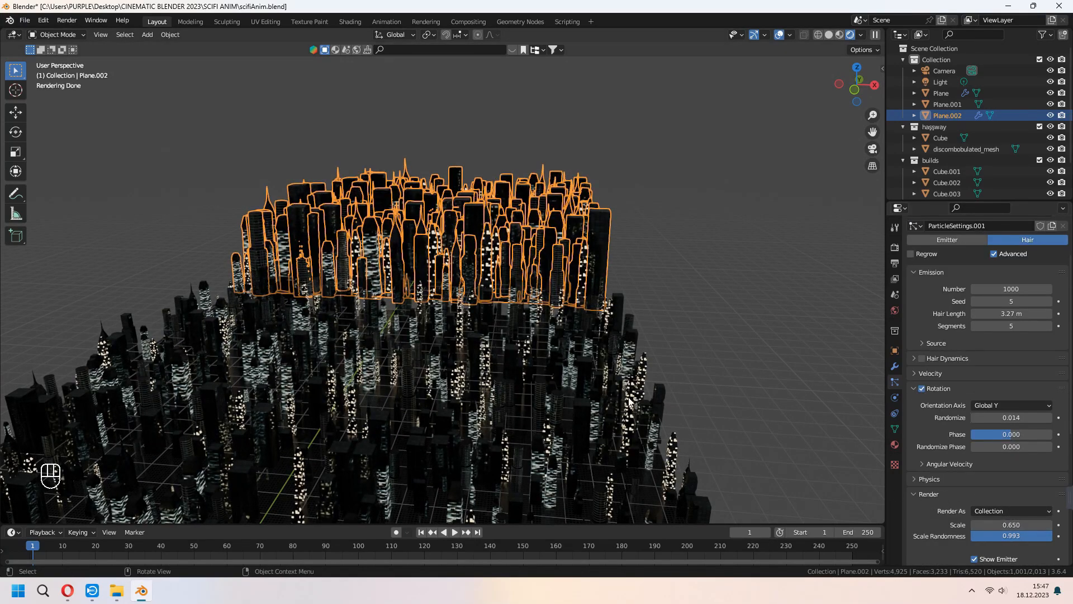
# Scale the duplicated city plane up by about 1.855 and move it about 86 m farther along the Y axis
pyautogui.press('KP_0')
pyautogui.press('s')
pyautogui.click(576, 309)
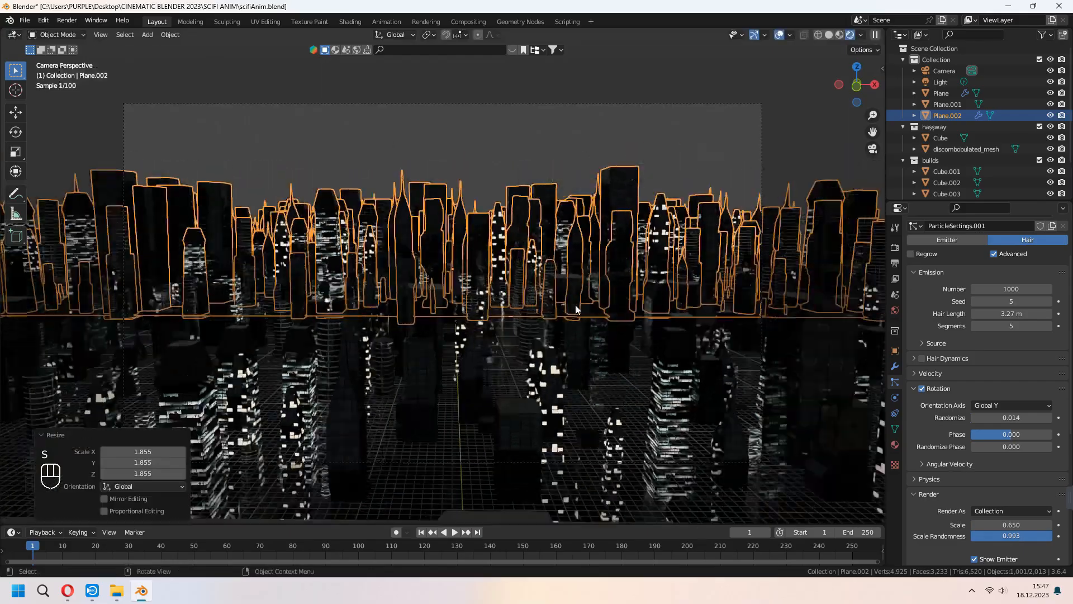
pyautogui.moveTo(576, 308); pyautogui.dragTo(593, 268, button='middle')
pyautogui.press('g')
pyautogui.press('y')
pyautogui.click(683, 254)
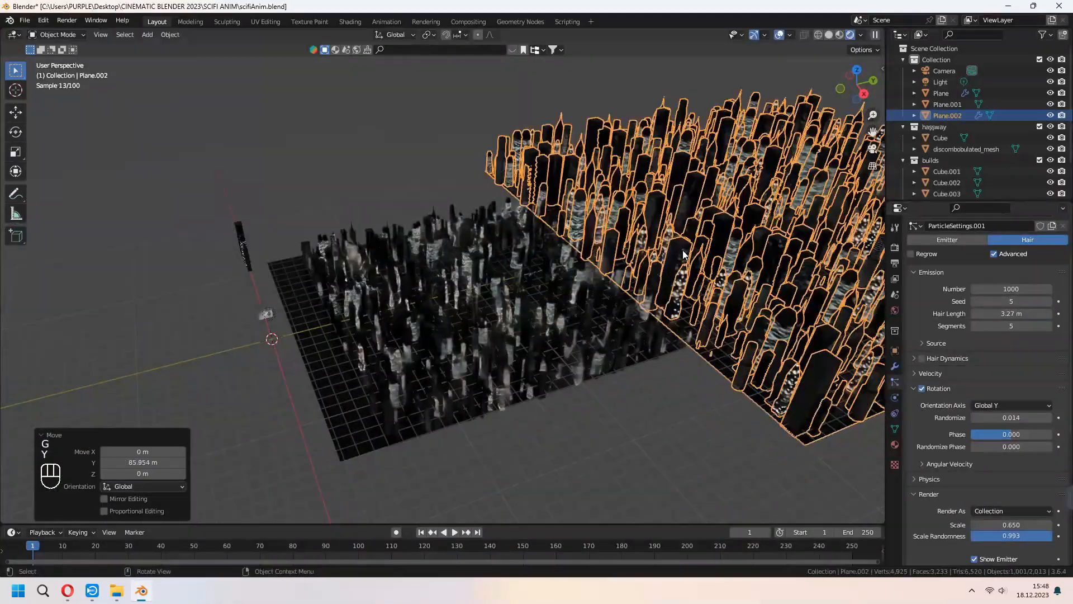
# View the city through the camera, clear the selection and walk the camera backward inside the hallway
pyautogui.press('KP_0')
pyautogui.press('a')
pyautogui.press('a')
pyautogui.hotkey('shift', 's')
pyautogui.hotkey('shift', 's')
pyautogui.hotkey('shift', 's')
pyautogui.hotkey('shift', 's')
pyautogui.hotkey('shift', 's')
pyautogui.hotkey('shift', 's')
pyautogui.hotkey('shift', 's')
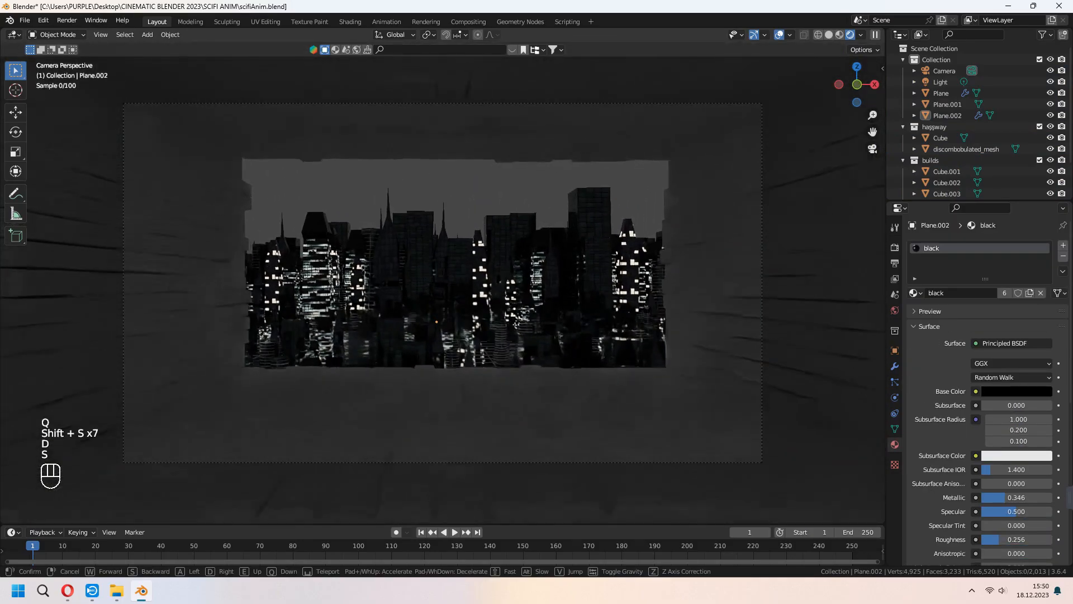
pyautogui.press('d')
pyautogui.press('s')
# Walk the camera forward out of the hallway opening so the city towers fill the frame
pyautogui.press('w')
pyautogui.press('w')
pyautogui.press('w')
pyautogui.press('w')
pyautogui.press('w')
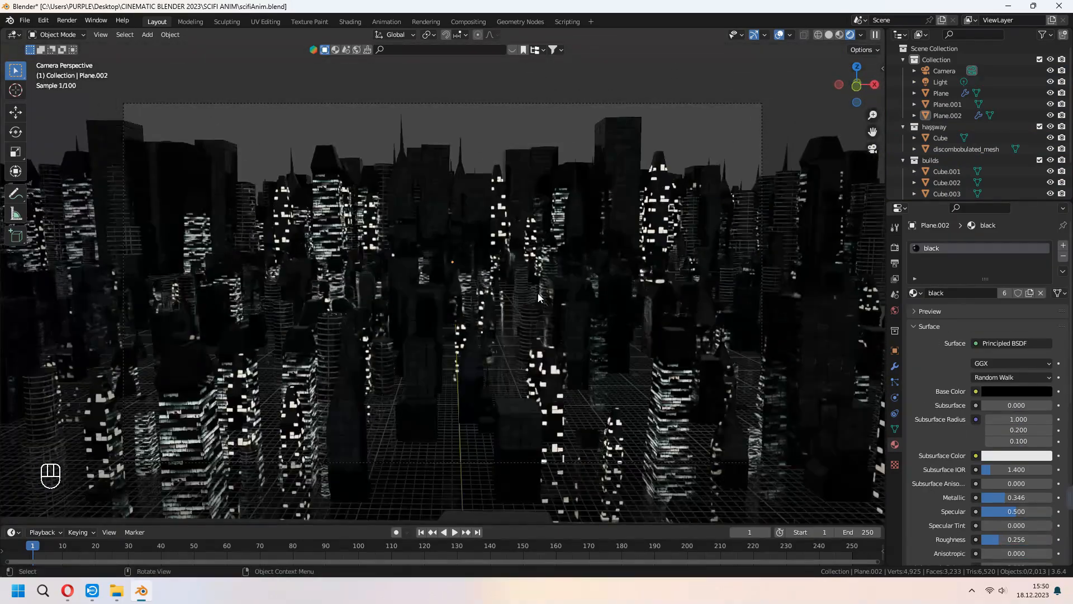
pyautogui.press('q')
pyautogui.click(443, 282)
# Scale the area light horizontally, move it along the Y axis over the city, and view it through the camera
pyautogui.press('s')
pyautogui.hotkey('shift', 'z')
pyautogui.click(604, 335)
pyautogui.moveTo(604, 335); pyautogui.dragTo(673, 374, button='middle')
pyautogui.scroll(-10, 632, 354)
pyautogui.press('g')
pyautogui.press('y')
pyautogui.click(705, 345)
pyautogui.press('KP_0')
pyautogui.press('a')
pyautogui.hotkey('alt', 'a')
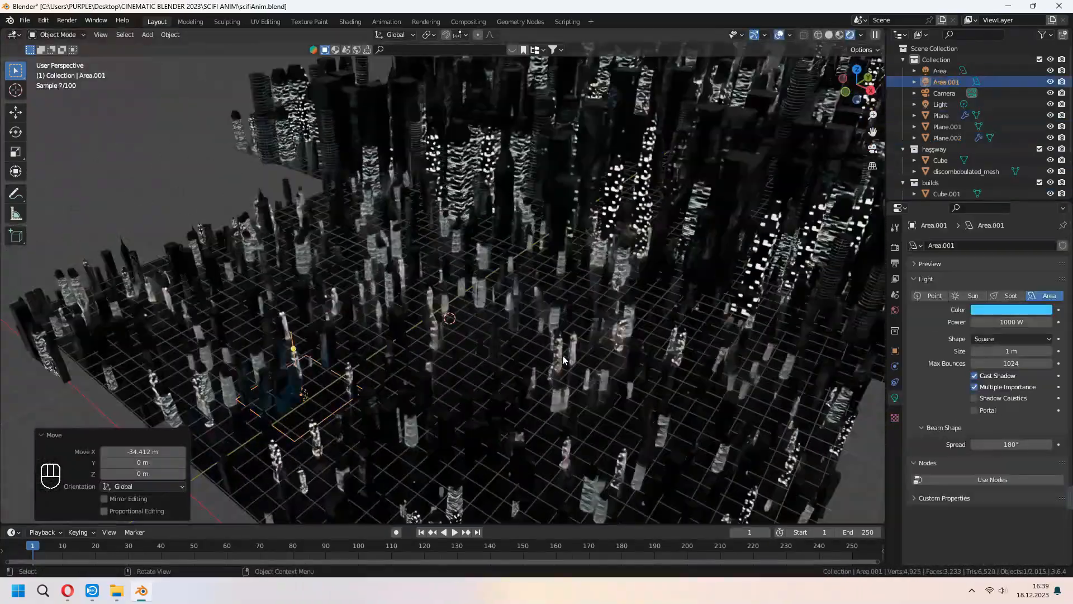
# Add a cube in the middle of the city, enlarge it and stretch it by about 14.702 along the X axis
pyautogui.moveTo(562, 354); pyautogui.dragTo(172, 219, button='middle')
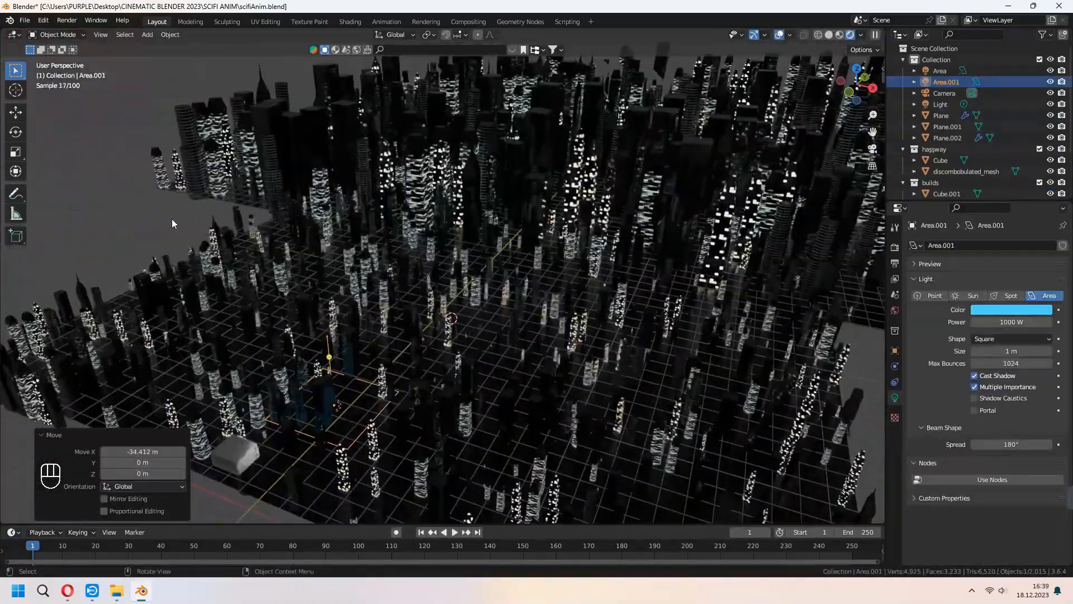
pyautogui.hotkey('alt', 'a')
pyautogui.hotkey('shift', 'a')
pyautogui.moveTo(260, 60)
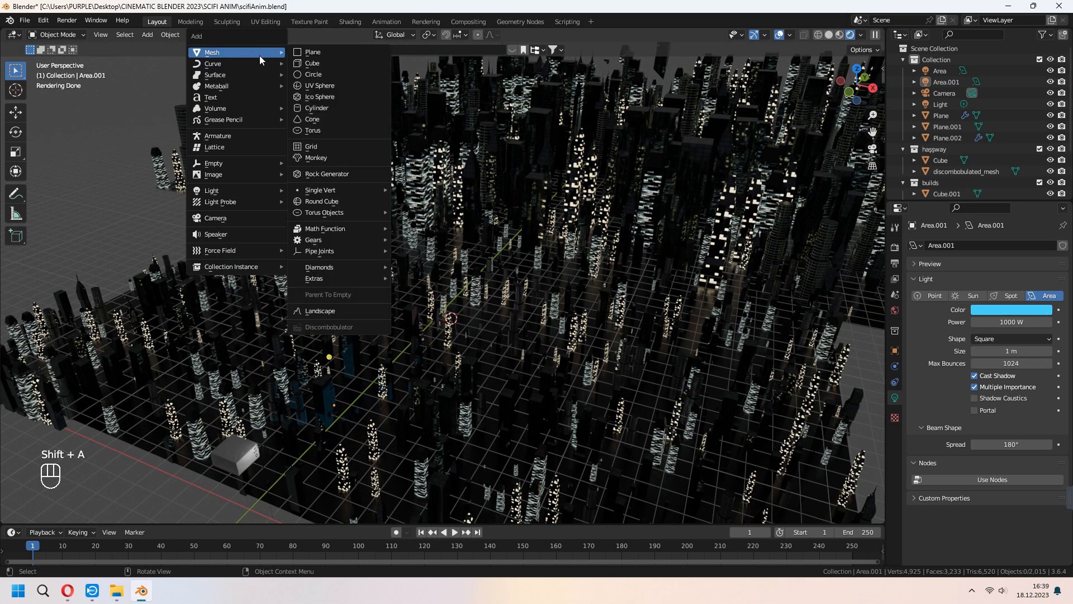
pyautogui.click(312, 64)
pyautogui.press('s')
pyautogui.click(518, 350)
pyautogui.scroll(-5, 518, 350)
pyautogui.press('s')
pyautogui.press('Return')
pyautogui.press('s')
pyautogui.press('x')
pyautogui.press('Return')
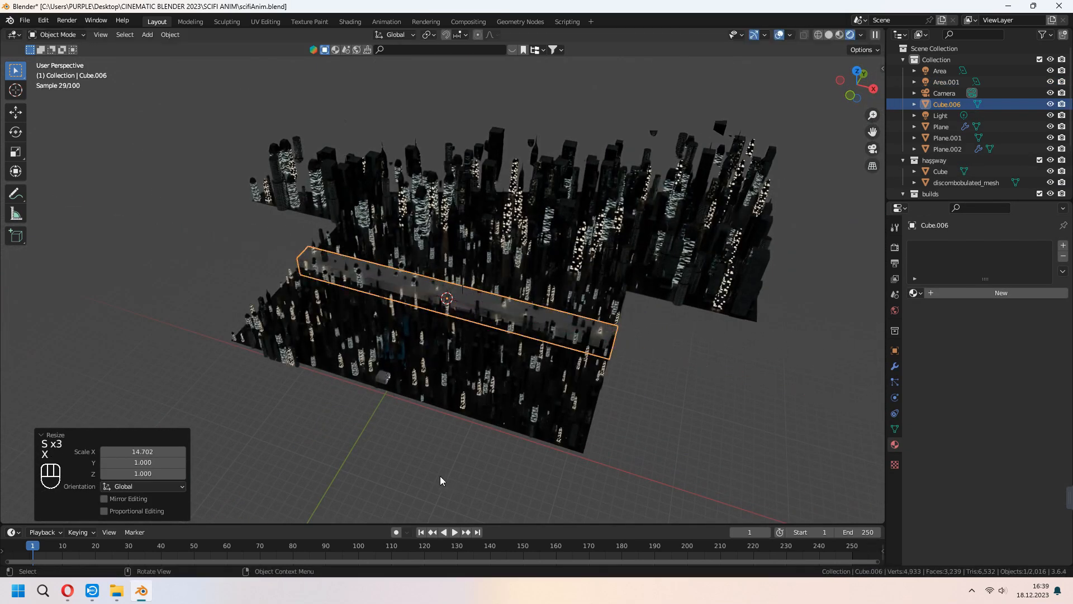
# Stretch the new cube by about 10.967 along the Y axis over the first city plane
pyautogui.moveTo(441, 475); pyautogui.dragTo(458, 437, button='middle')
pyautogui.press('s')
pyautogui.press('y')
pyautogui.press('Return')
# Stretch the cube by a further 2.650 along Y and move it about 263 m along Y toward the rear towers
pyautogui.moveTo(137, 172)
pyautogui.mouseDown(button='middle')
pyautogui.moveTo(391, 335)
pyautogui.moveTo(626, 381)
pyautogui.moveTo(727, 280)
pyautogui.mouseUp(button='middle')
pyautogui.press('n')
pyautogui.click(879, 117)
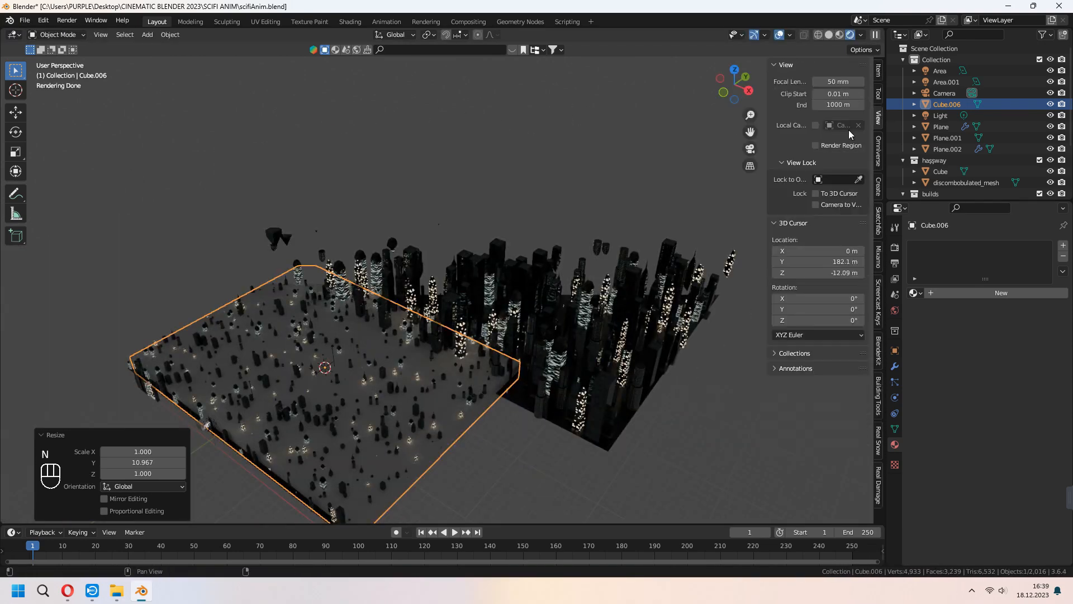
pyautogui.press('n')
pyautogui.press('g')
pyautogui.press('y')
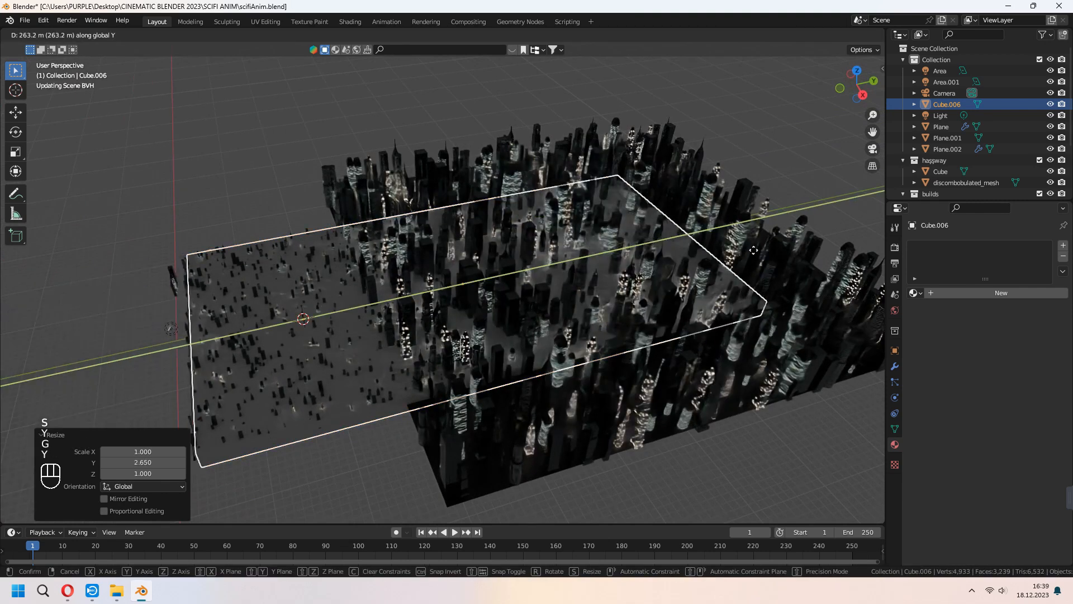
pyautogui.press('Return')
# View the cube through the camera and give it a new material named fog
pyautogui.press('KP_0')
pyautogui.click(977, 292)
pyautogui.click(976, 293)
pyautogui.write('fog')
pyautogui.press('Return')
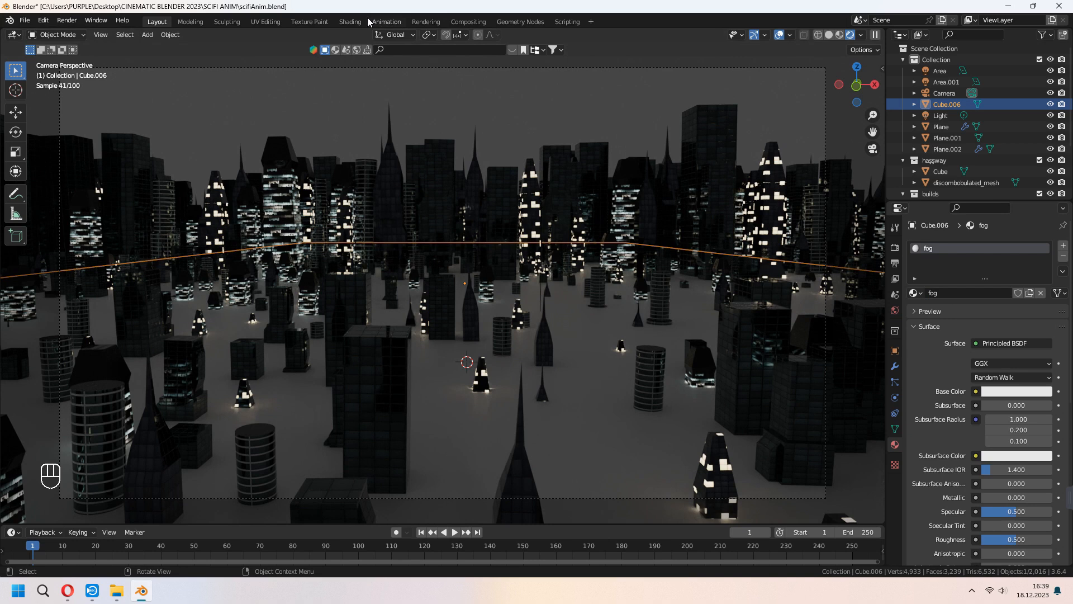
# Replace the fog material's surface shader with a Principled Volume node connected to the output's Volume socket
pyautogui.click(350, 22)
pyautogui.click(659, 444)
pyautogui.moveTo(639, 424); pyautogui.dragTo(575, 411, button='middle')
pyautogui.press('x')
pyautogui.hotkey('shift', 'a')
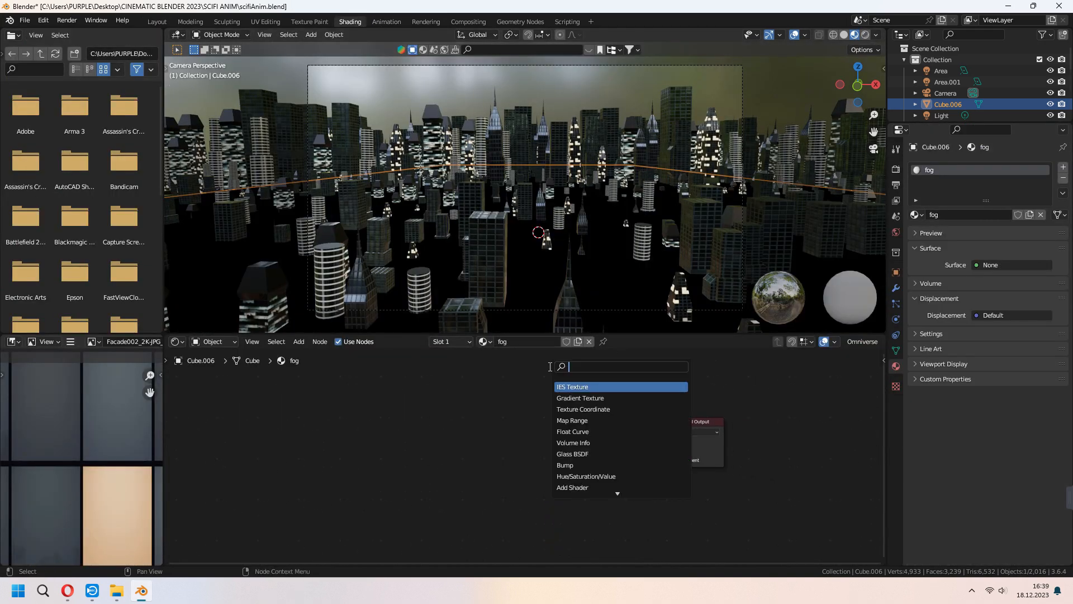
pyautogui.click(583, 398)
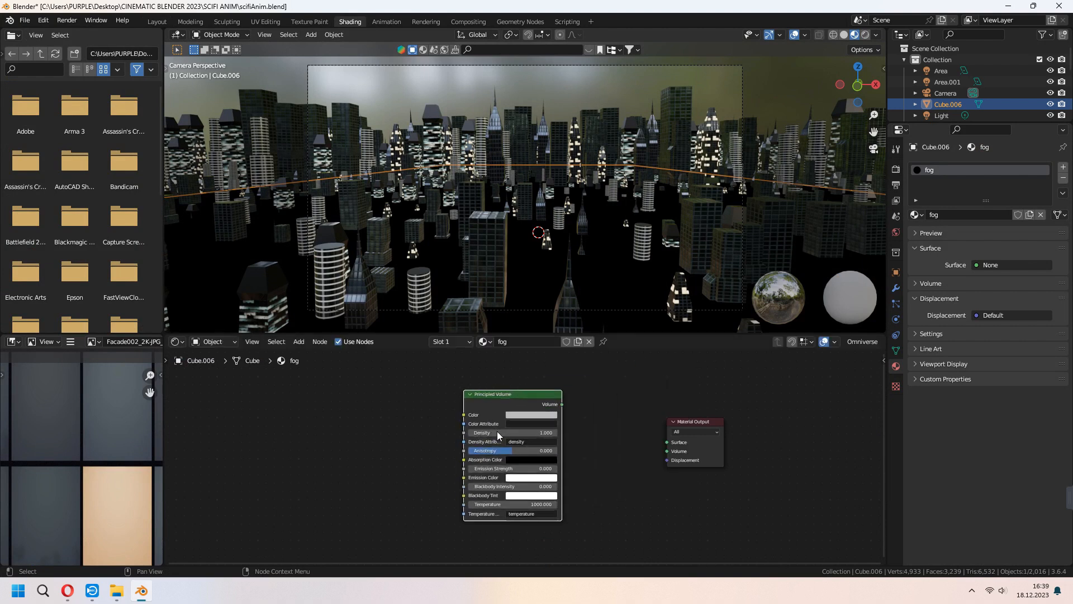
pyautogui.moveTo(669, 453); pyautogui.dragTo(573, 382)
# Add a Color Ramp driving the Principled Volume's Emission Color and set the volume density to 0.001
pyautogui.write('co')
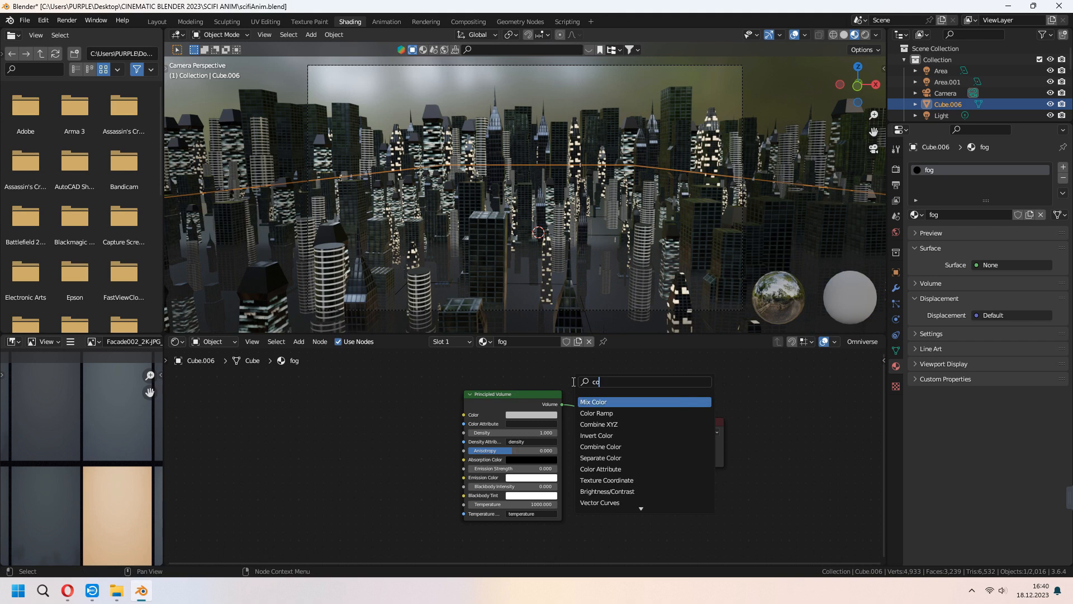
pyautogui.write('lo')
pyautogui.click(595, 415)
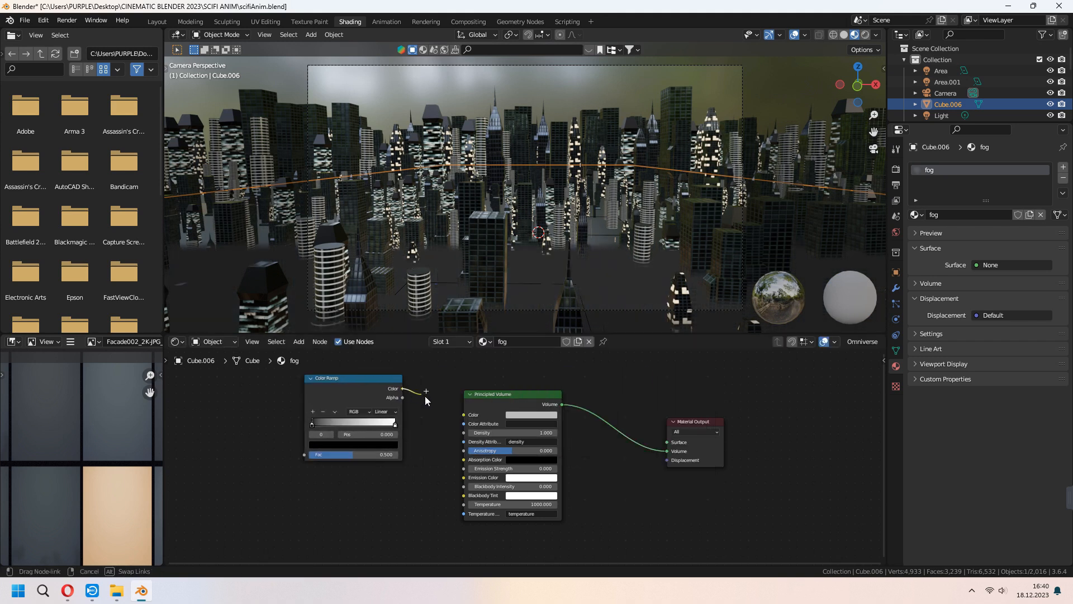
pyautogui.moveTo(457, 475); pyautogui.dragTo(459, 476)
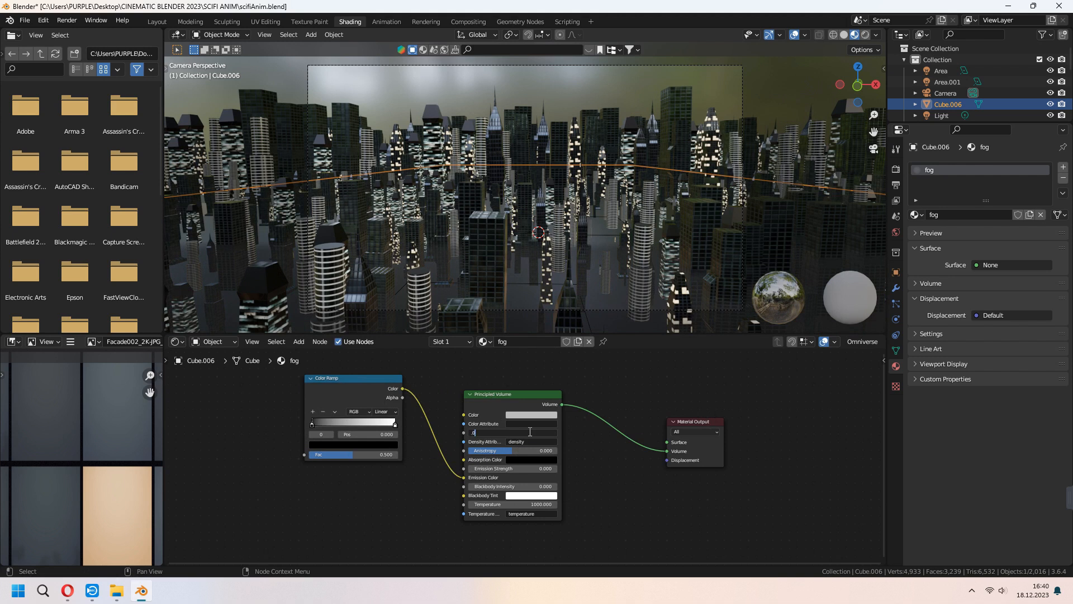
pyautogui.click(530, 432)
pyautogui.write('.001')
pyautogui.press('Return')
# Add a Noise Texture and connect its Fac output to the Color Ramp's Fac input
pyautogui.moveTo(415, 431); pyautogui.dragTo(481, 438, button='middle')
pyautogui.hotkey('shift', 'a')
pyautogui.click(333, 378)
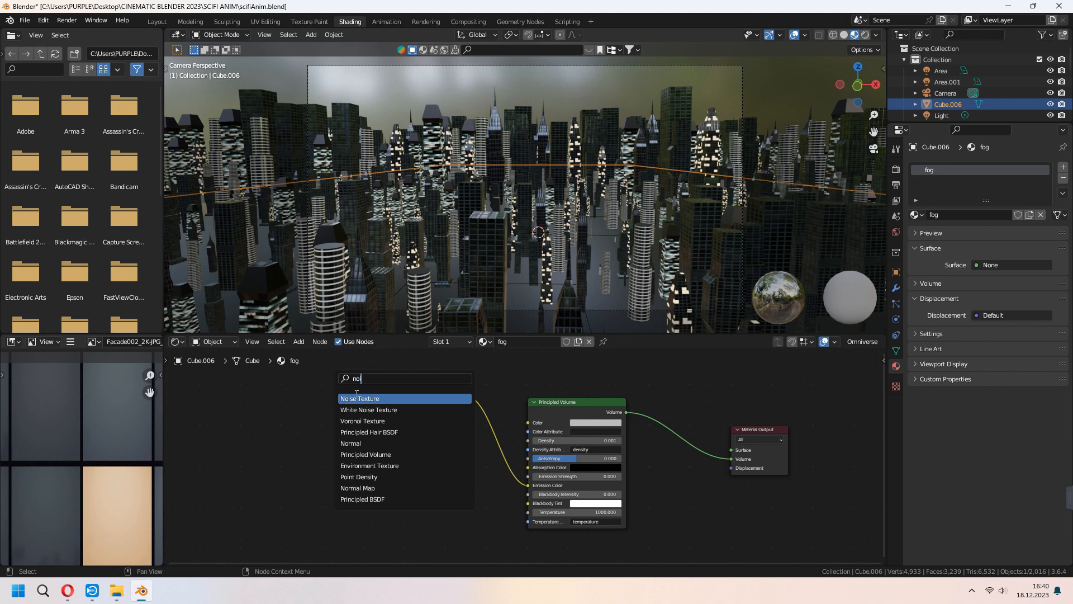
pyautogui.click(357, 397)
pyautogui.moveTo(289, 405); pyautogui.dragTo(369, 462)
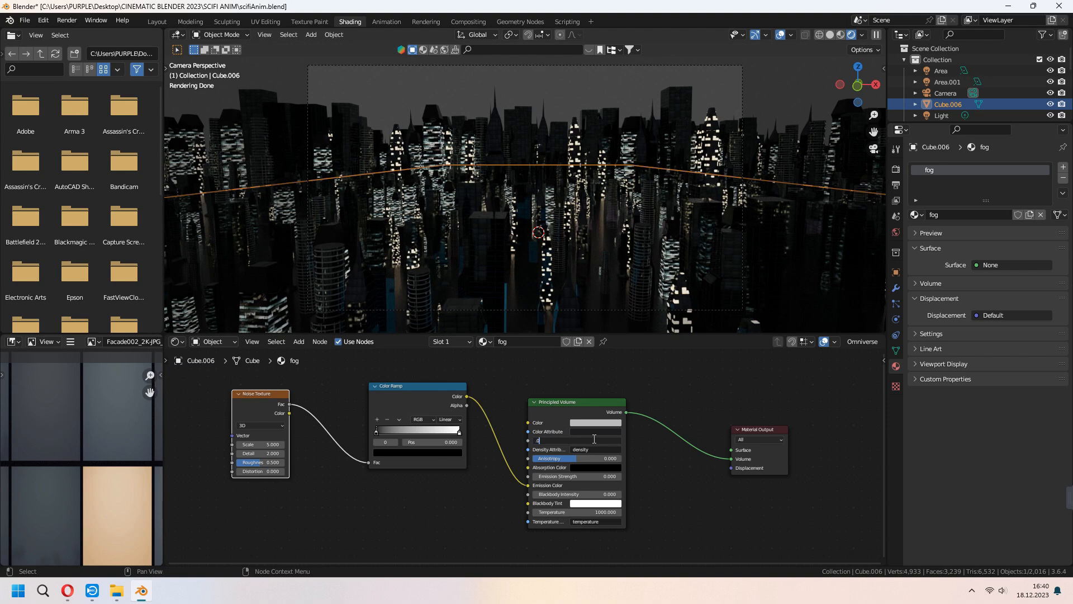
# Set the Principled Volume density to 0.2 and shift the Color Ramp's black stop to about 0.86
pyautogui.write('.2')
pyautogui.press('Return')
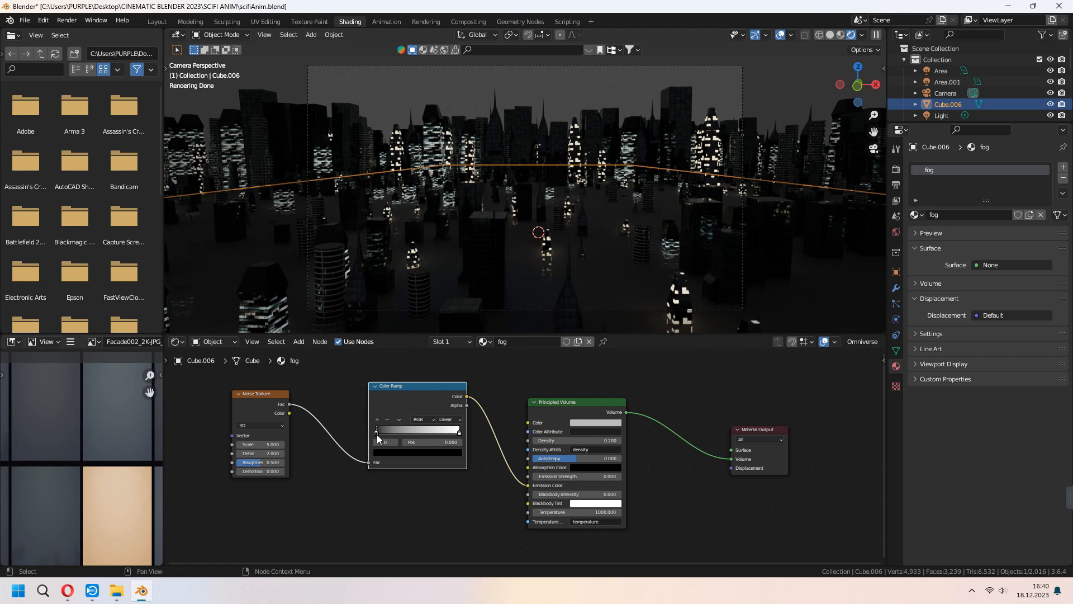
pyautogui.moveTo(377, 433); pyautogui.dragTo(423, 435)
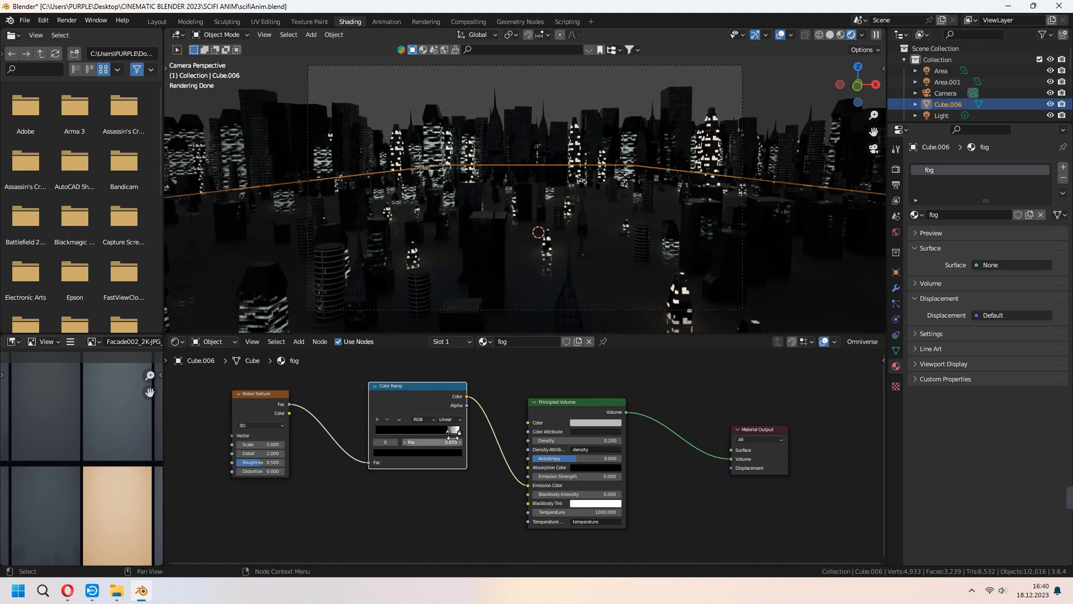
pyautogui.moveTo(450, 434); pyautogui.dragTo(453, 435)
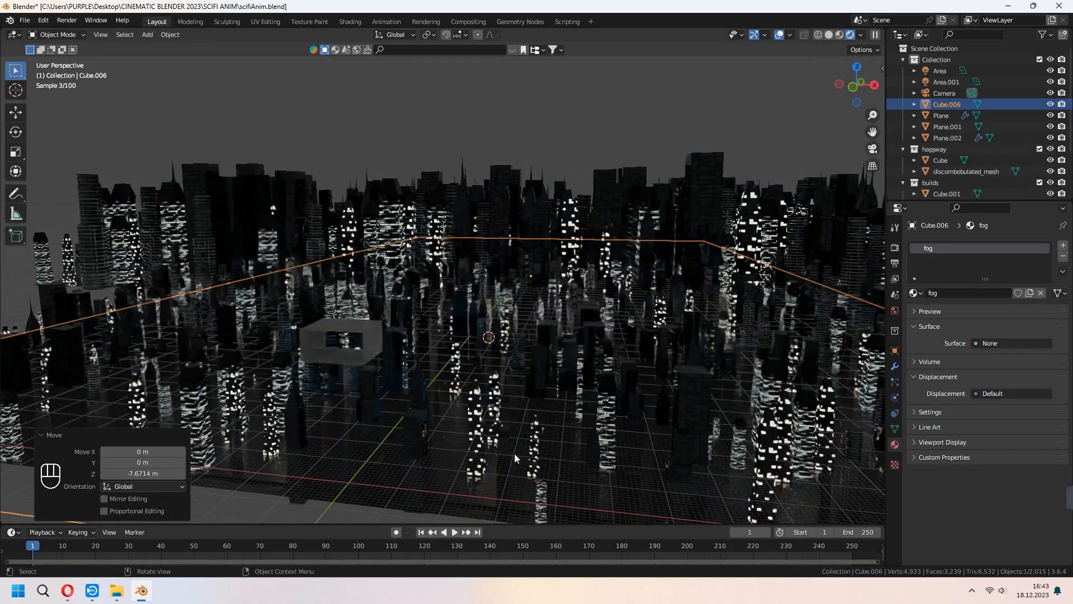
# In right orthographic view, raise the fog cube about 1.5 m and scale it by about 1.19 along the Z axis
pyautogui.moveTo(514, 454)
pyautogui.mouseDown(button='middle')
pyautogui.moveTo(568, 446)
pyautogui.moveTo(515, 438)
pyautogui.moveTo(538, 430)
pyautogui.moveTo(565, 448)
pyautogui.moveTo(544, 446)
pyautogui.moveTo(629, 416)
pyautogui.mouseUp(button='middle')
pyautogui.press('KP_3')
pyautogui.scroll(3, 543, 443)
pyautogui.press('g')
pyautogui.press('z')
pyautogui.click(643, 433)
pyautogui.press('s')
pyautogui.press('z')
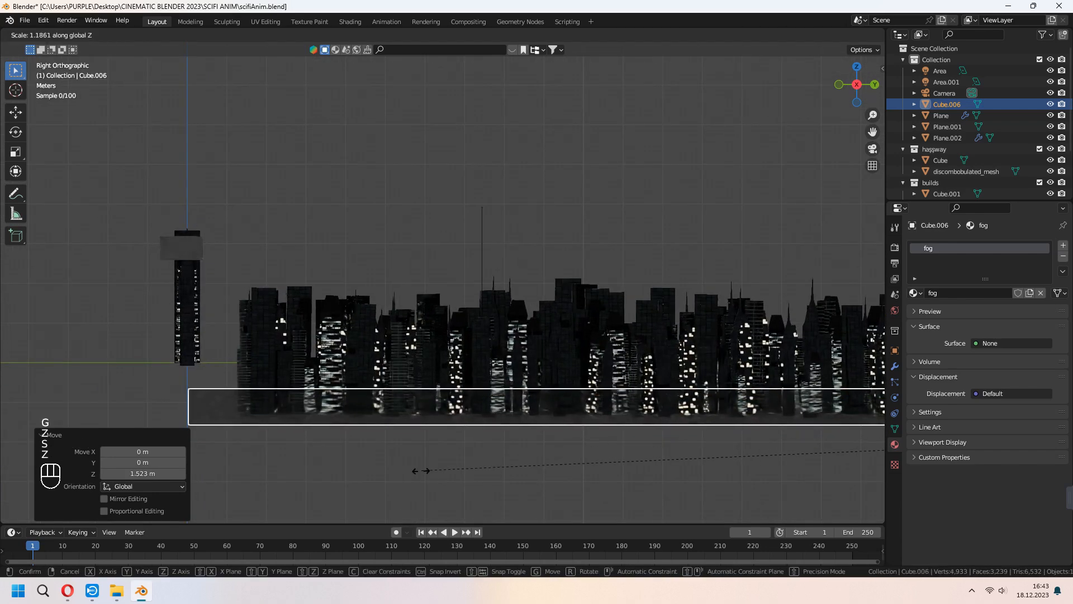
pyautogui.click(559, 415)
# Return to the camera view and walk the camera sideways and backward to adjust the city framing
pyautogui.press('KP_0')
pyautogui.hotkey('shift', '`')
pyautogui.press('d')
pyautogui.press('d')
pyautogui.press('d')
pyautogui.press('d')
pyautogui.press('s')
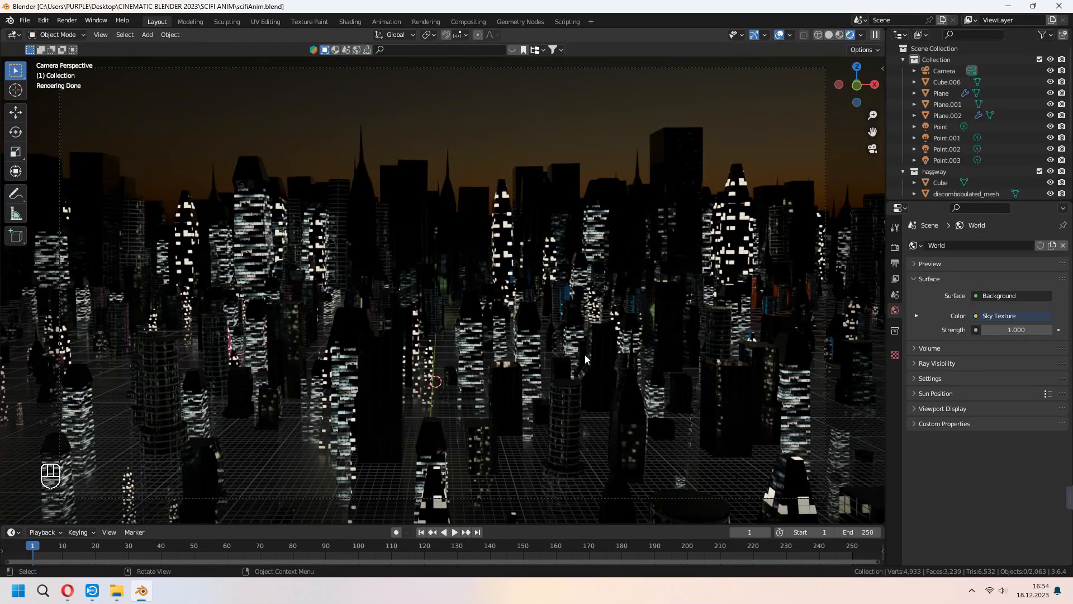
# Preview the Billions stars Skybox HDRI panorama on its Sketchfab web page, and import the model into Blender
pyautogui.press('n')
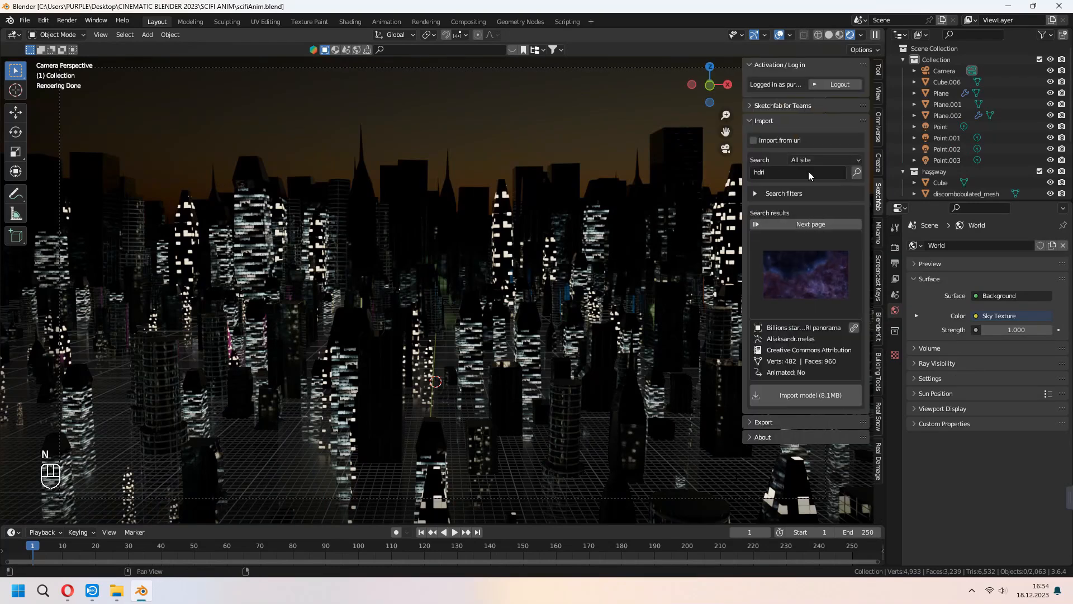
pyautogui.click(792, 284)
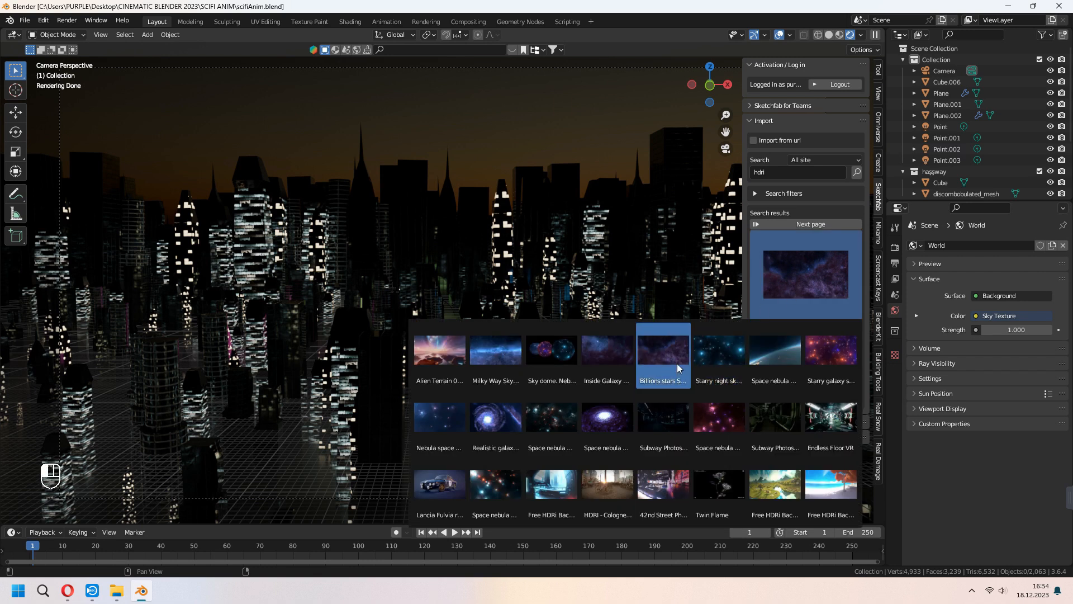
pyautogui.click(795, 284)
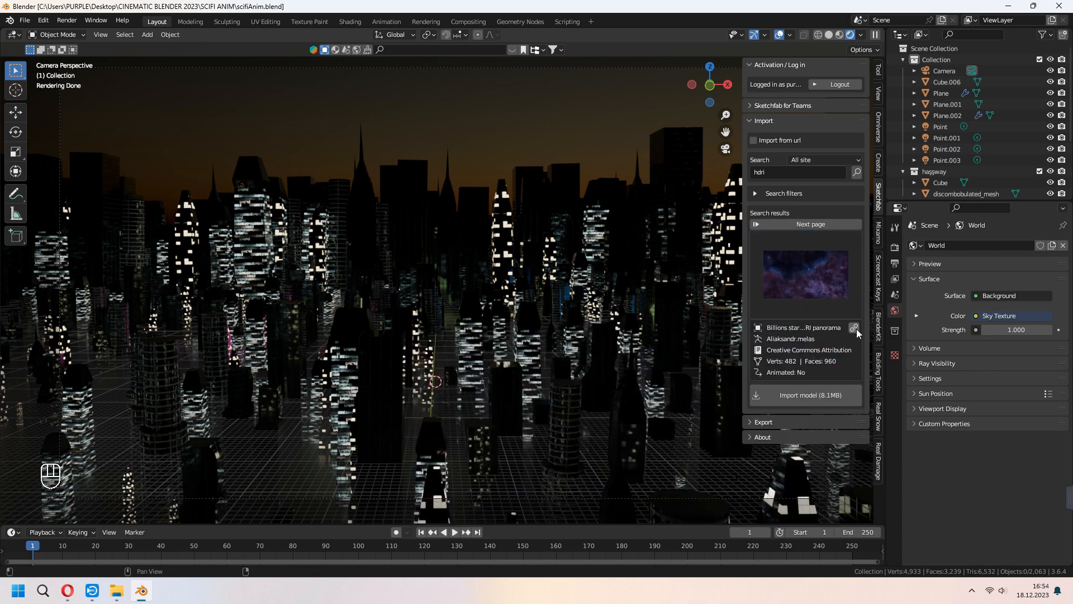
pyautogui.click(855, 329)
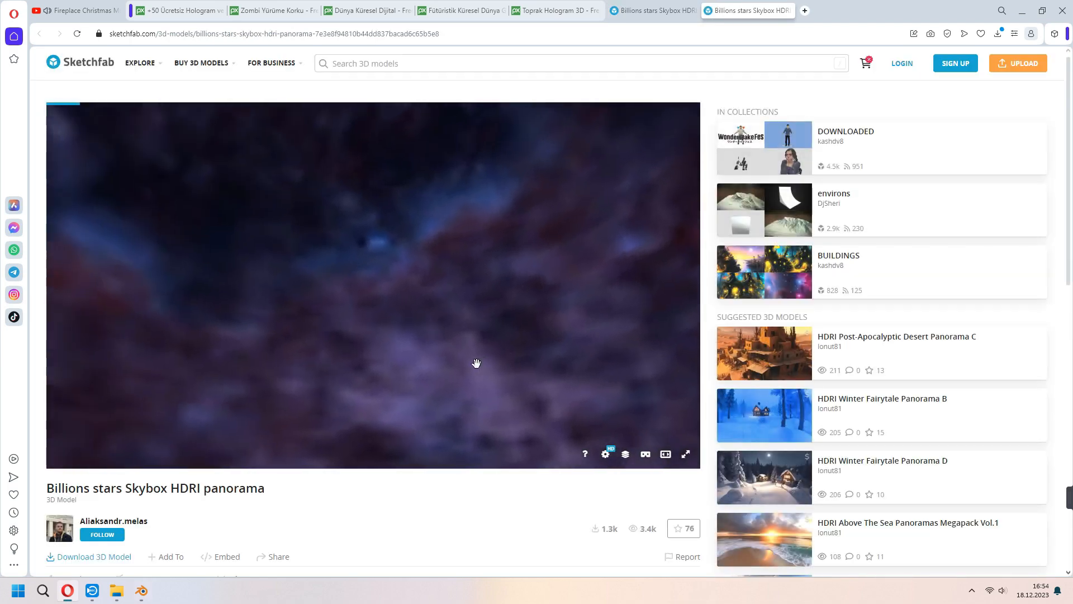
pyautogui.moveTo(457, 403); pyautogui.dragTo(314, 398)
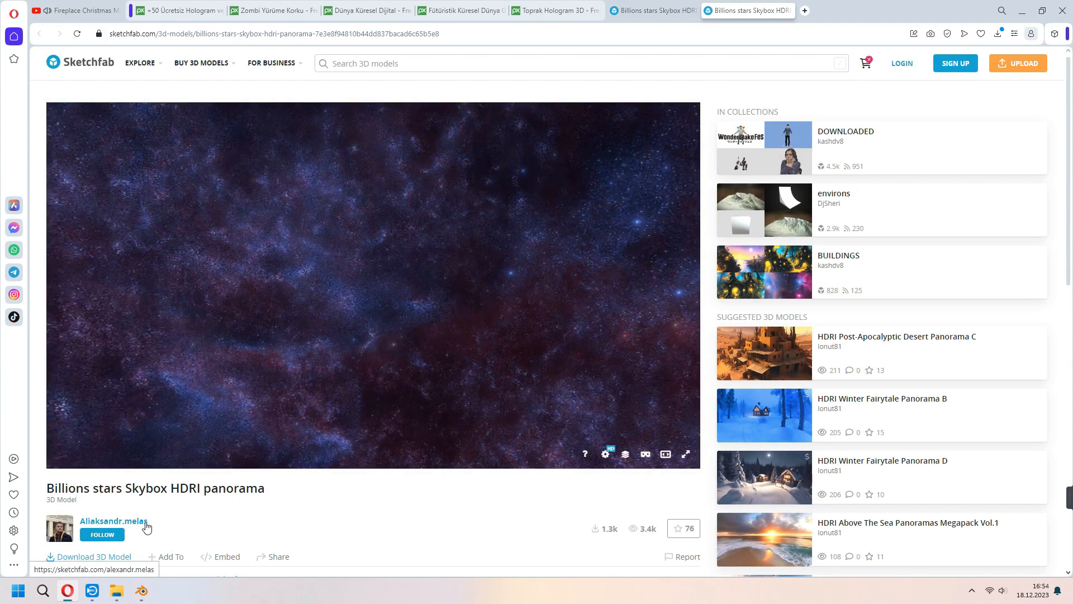
pyautogui.hotkey('alt', 'Tab')
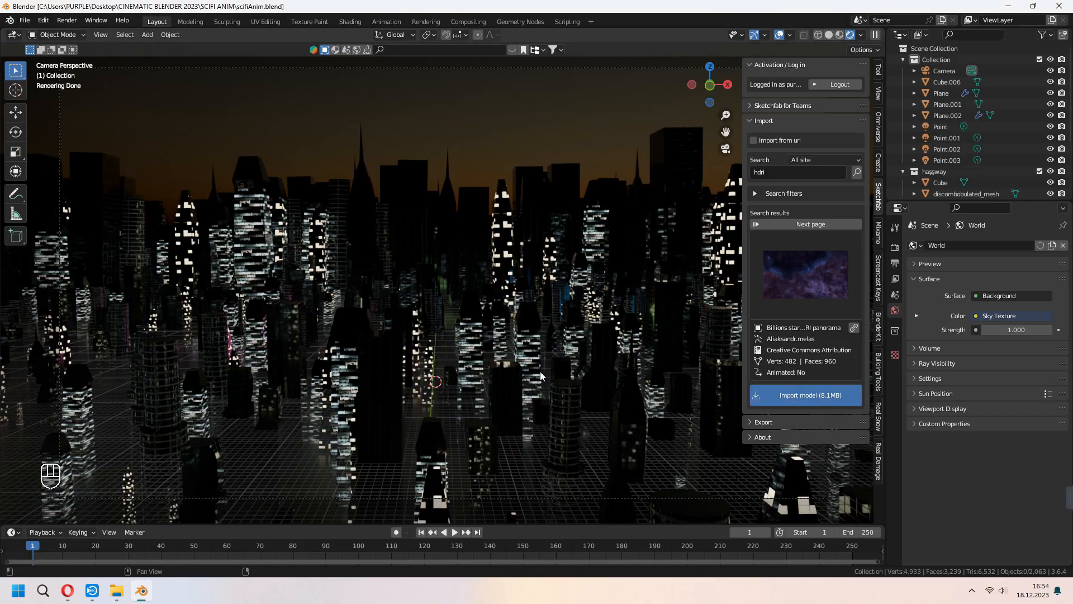
pyautogui.press('n')
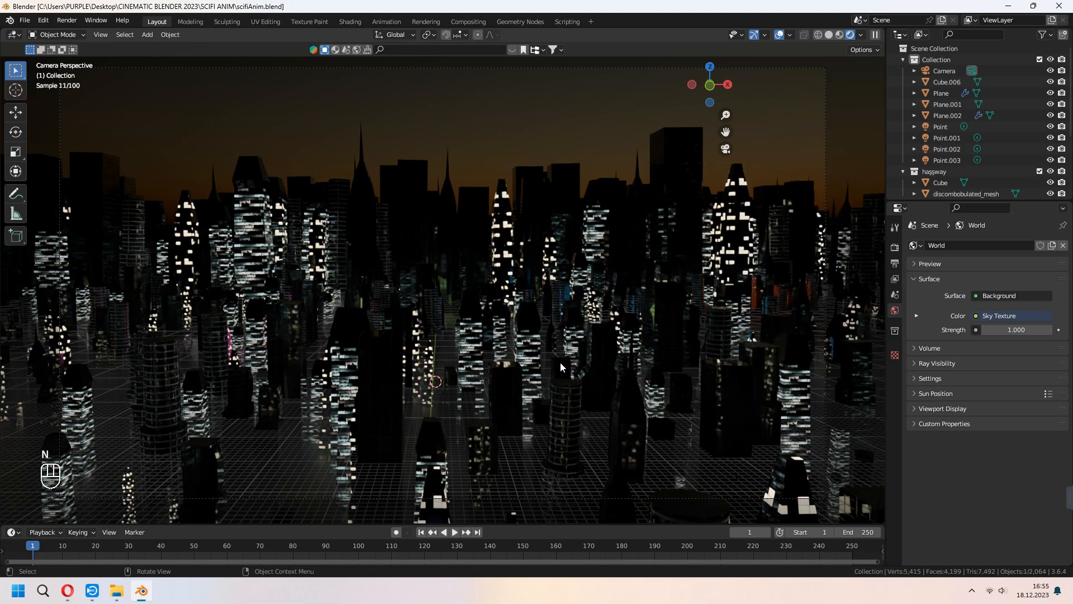
# Focus on the imported skybox sphere and scale it up by about 17.267, followed by another 5.222
pyautogui.moveTo(561, 361); pyautogui.dragTo(559, 287, button='middle')
pyautogui.scroll(-8, 557, 280)
pyautogui.press('KP_Decimal')
pyautogui.press('s')
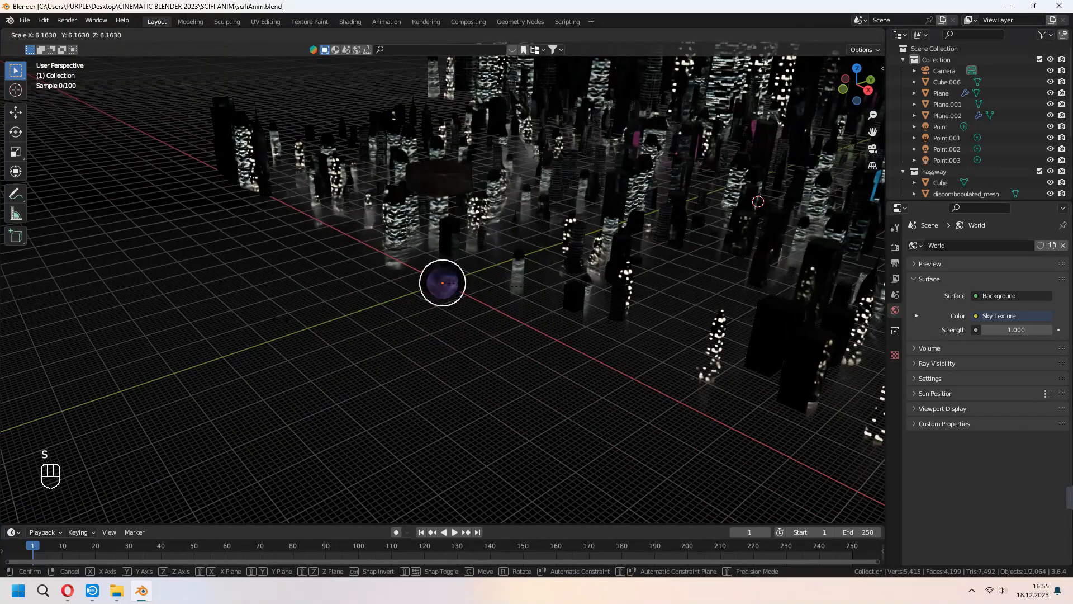
pyautogui.click(619, 374)
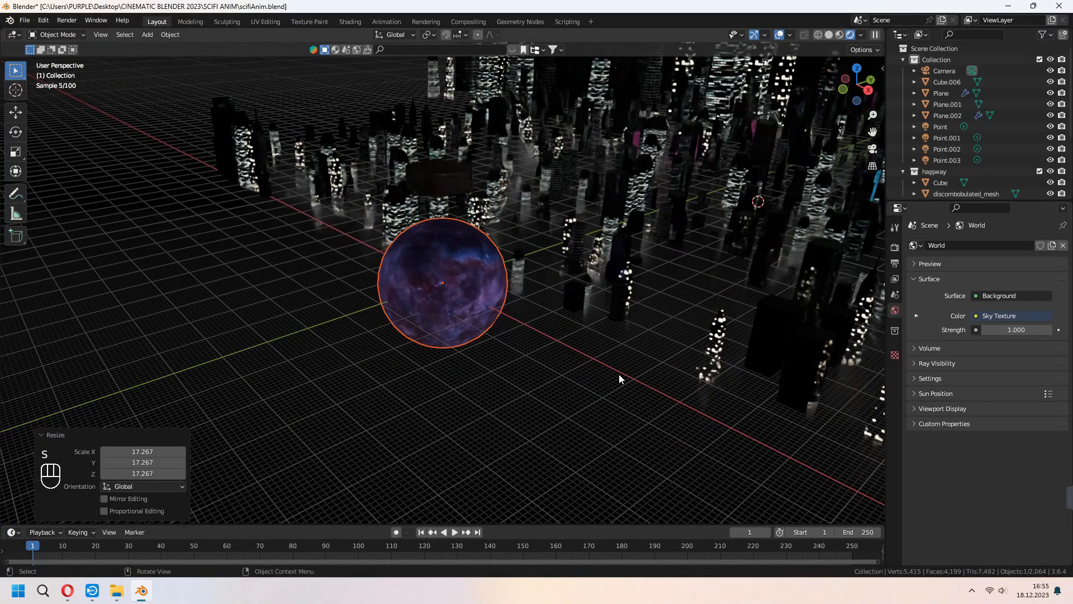
pyautogui.press('s')
pyautogui.click(667, 340)
# Move the skybox sphere along the Y axis toward the city and scale it by about -4.775 to surround the towers
pyautogui.scroll(-7, 666, 340)
pyautogui.moveTo(665, 340); pyautogui.dragTo(612, 356, button='middle')
pyautogui.press('g')
pyautogui.press('y')
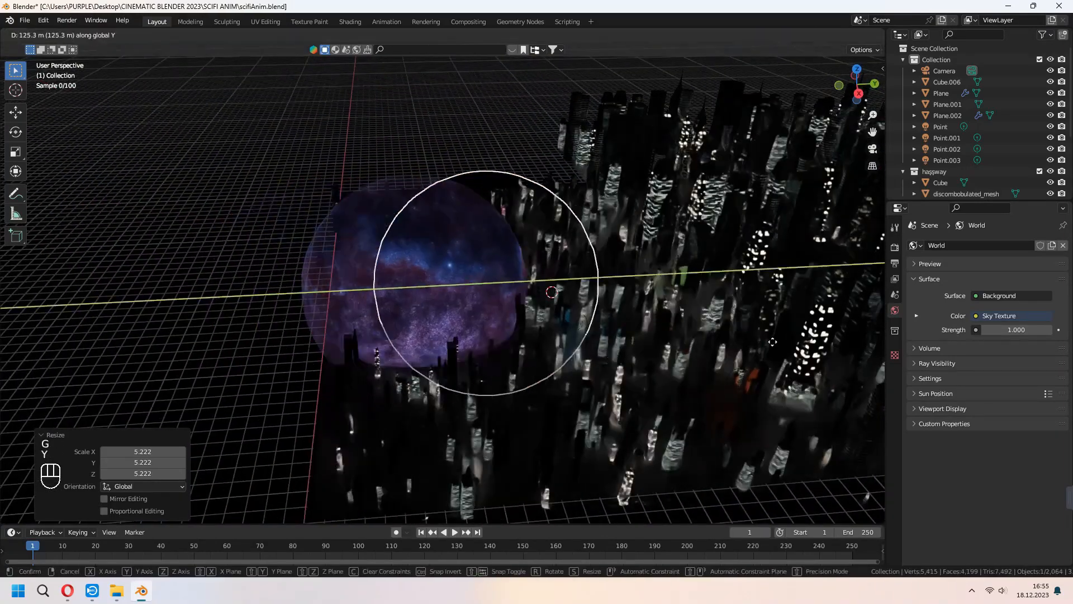
pyautogui.click(294, 290)
pyautogui.scroll(-3, 295, 290)
pyautogui.press('s')
pyautogui.click(752, 327)
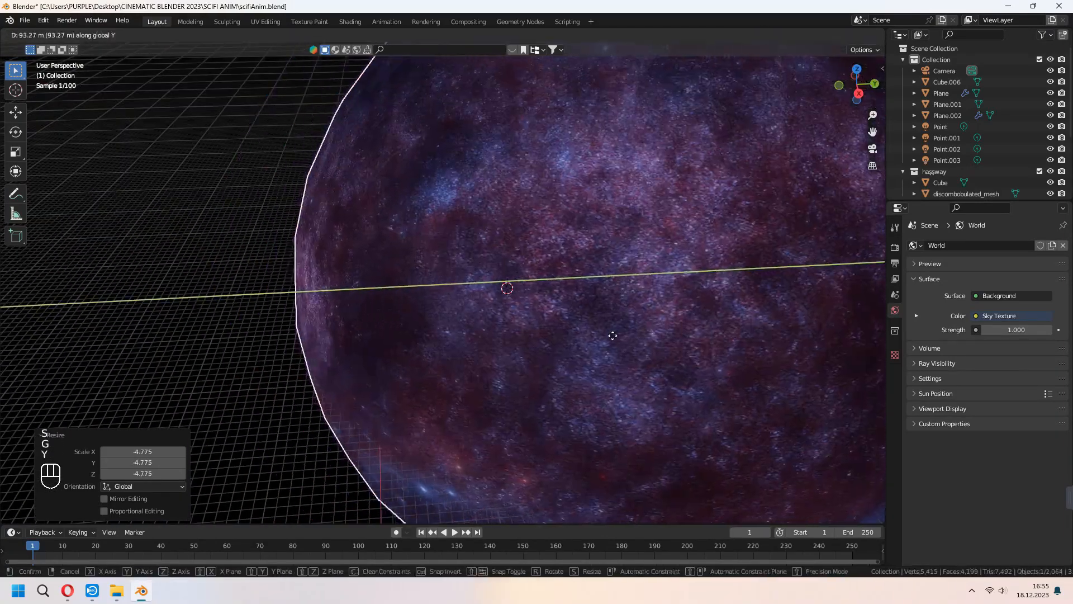
# View the starry city through the camera, clear the selection and save the file
pyautogui.press('KP_0')
pyautogui.press('a')
pyautogui.press('a')
pyautogui.hotkey('ctrl', 's')
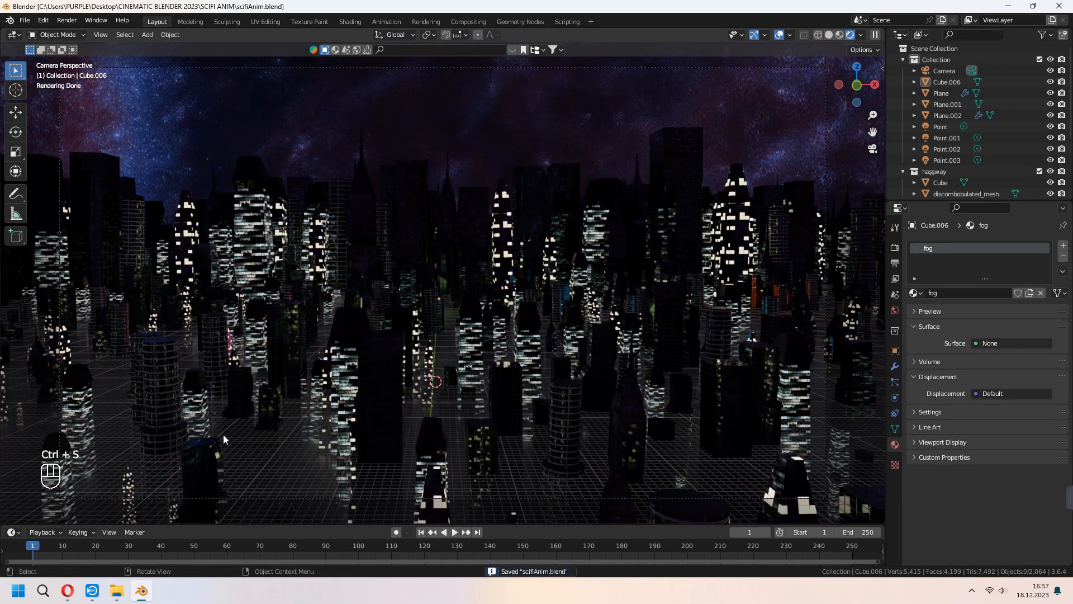
# Switch to the browser and look through the hologram video search results on Pixabay
pyautogui.click(67, 590)
pyautogui.click(181, 10)
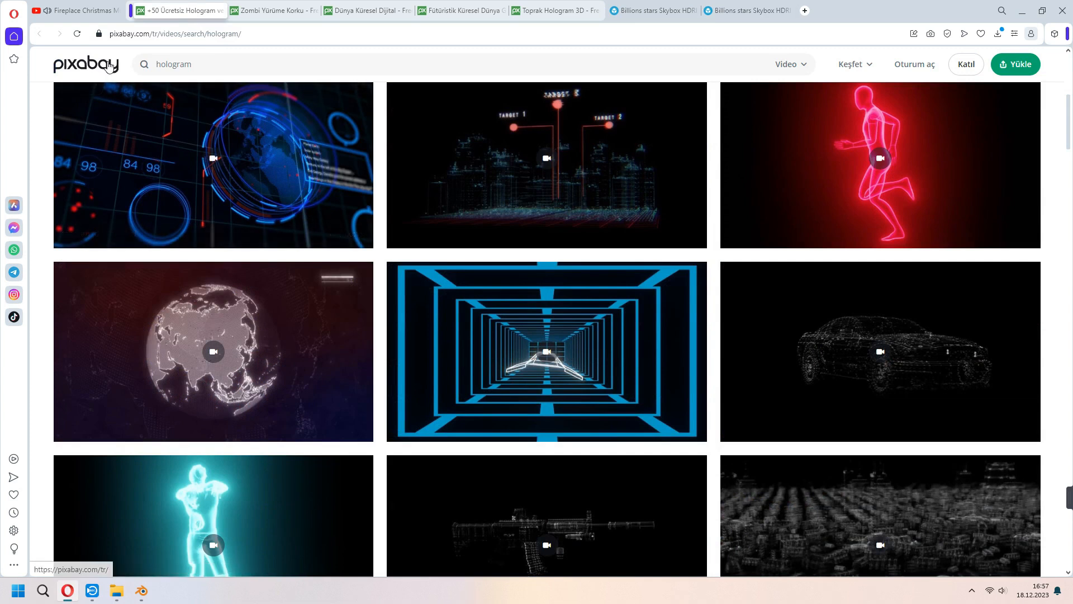
pyautogui.moveTo(254, 314)
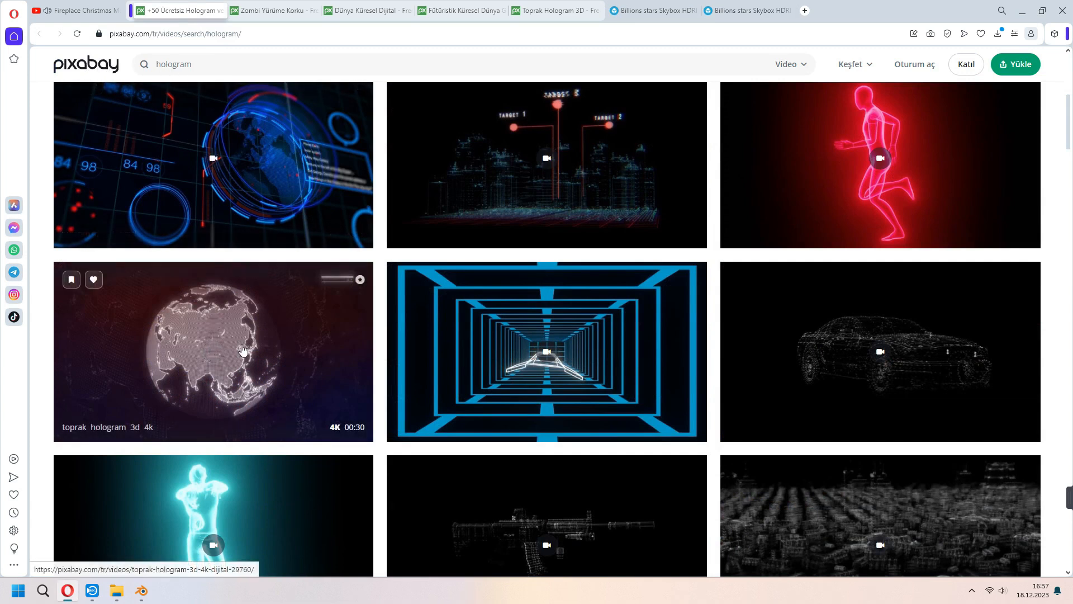
pyautogui.moveTo(824, 345)
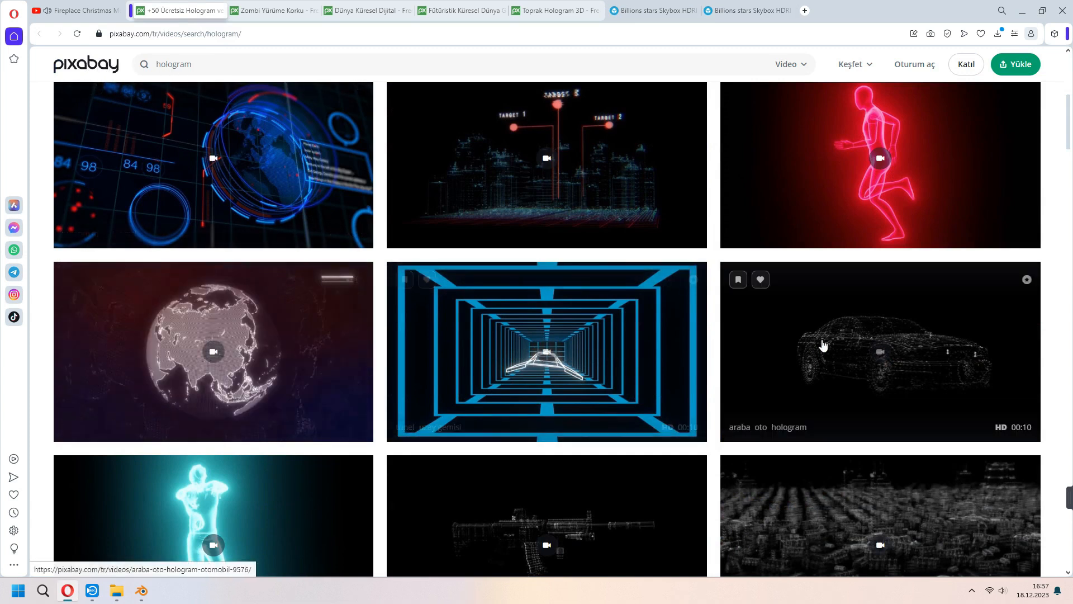
pyautogui.scroll(-9, 894, 358)
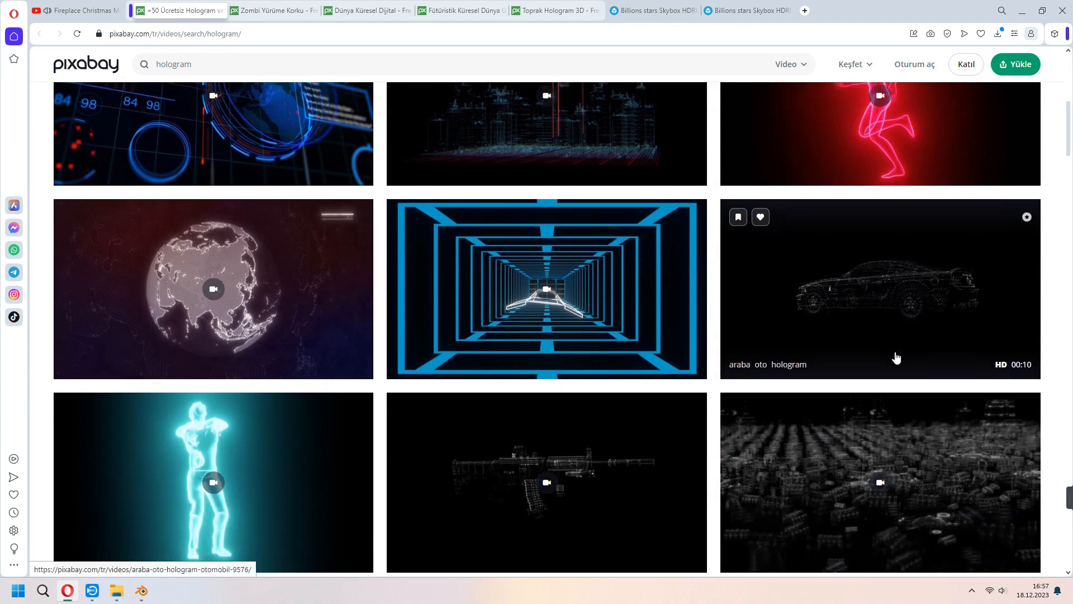
pyautogui.moveTo(583, 431)
pyautogui.scroll(-5, 662, 419)
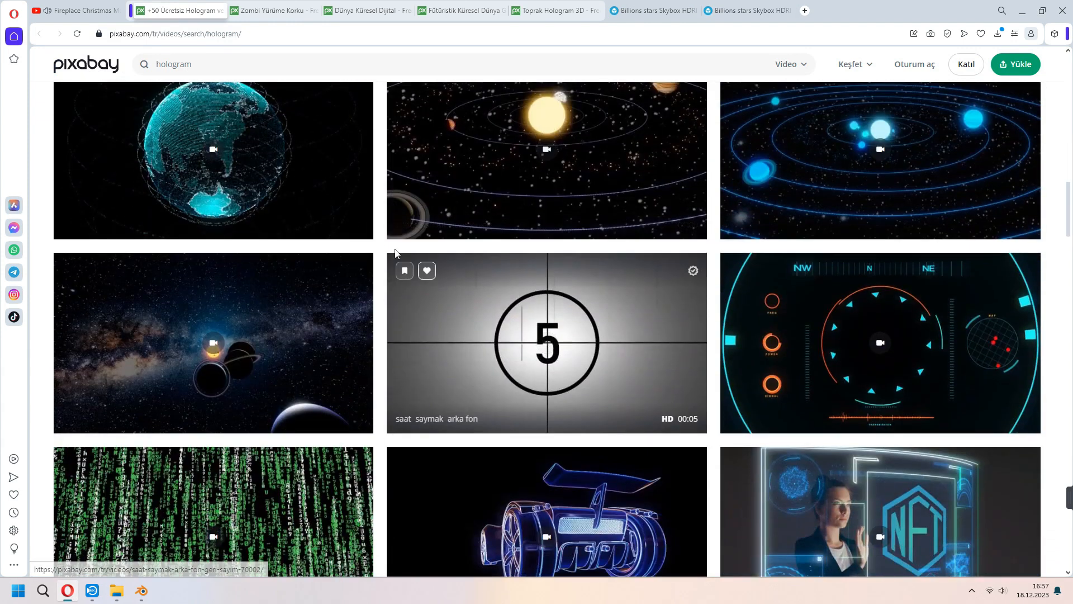
# Review the Pixabay pages of the zombie, digital globe, futuristic world and Earth hologram videos
pyautogui.click(274, 10)
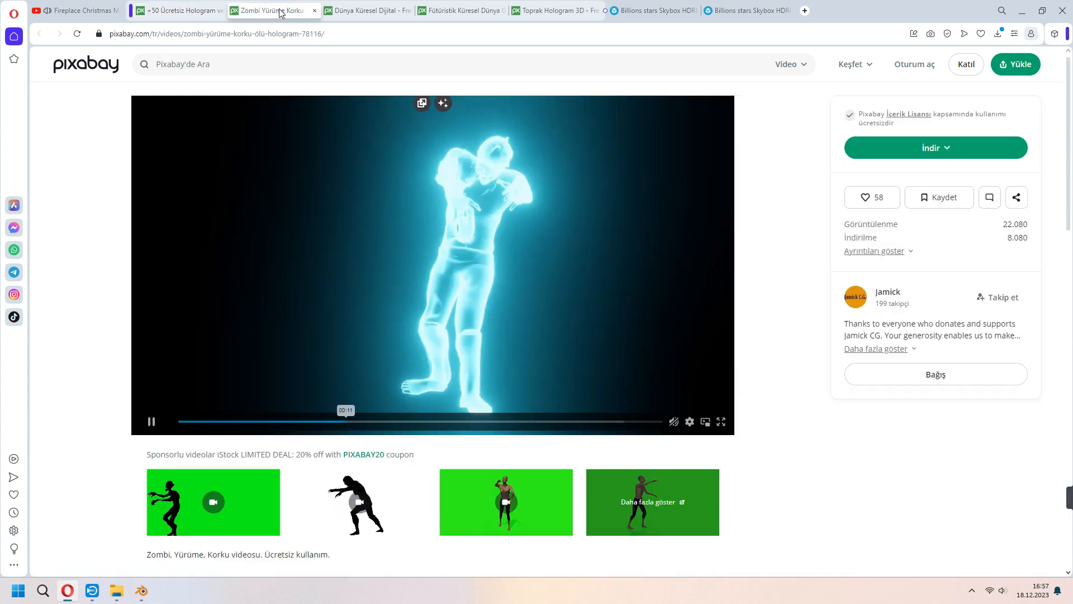
pyautogui.click(364, 12)
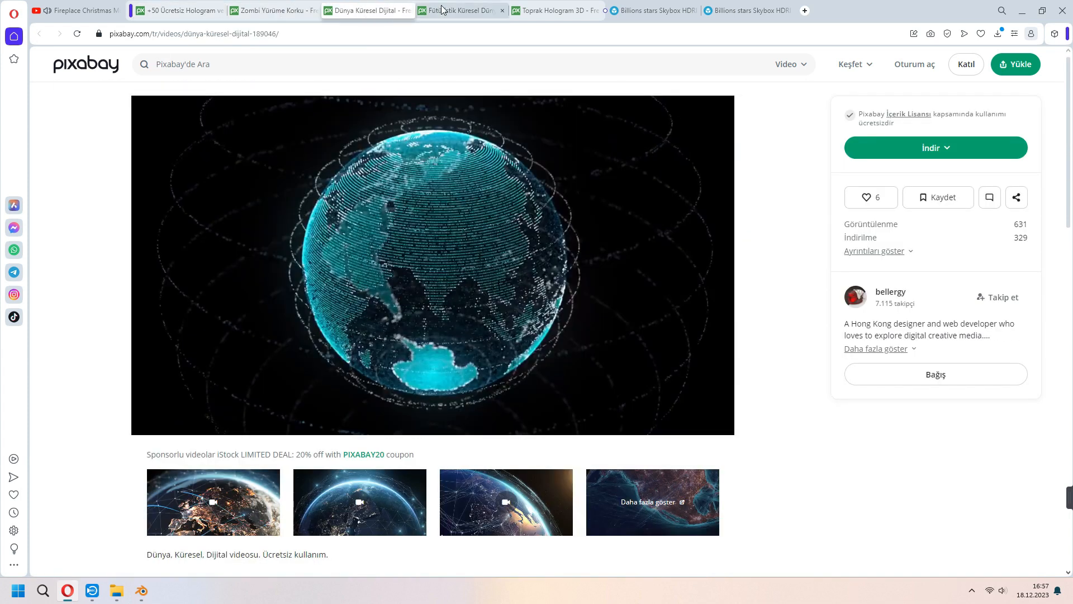
pyautogui.click(466, 10)
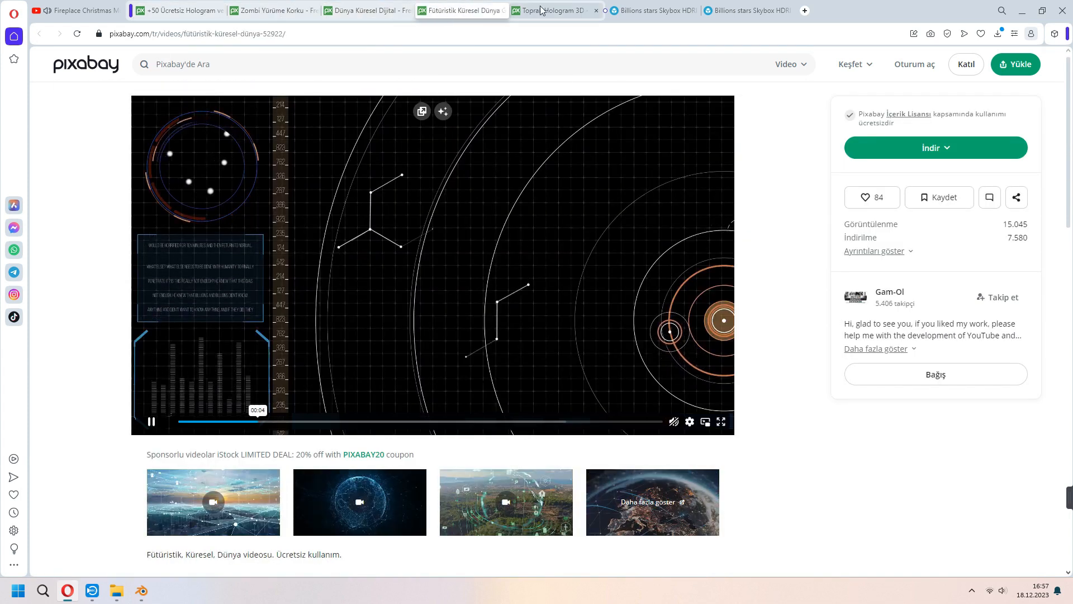
pyautogui.click(551, 11)
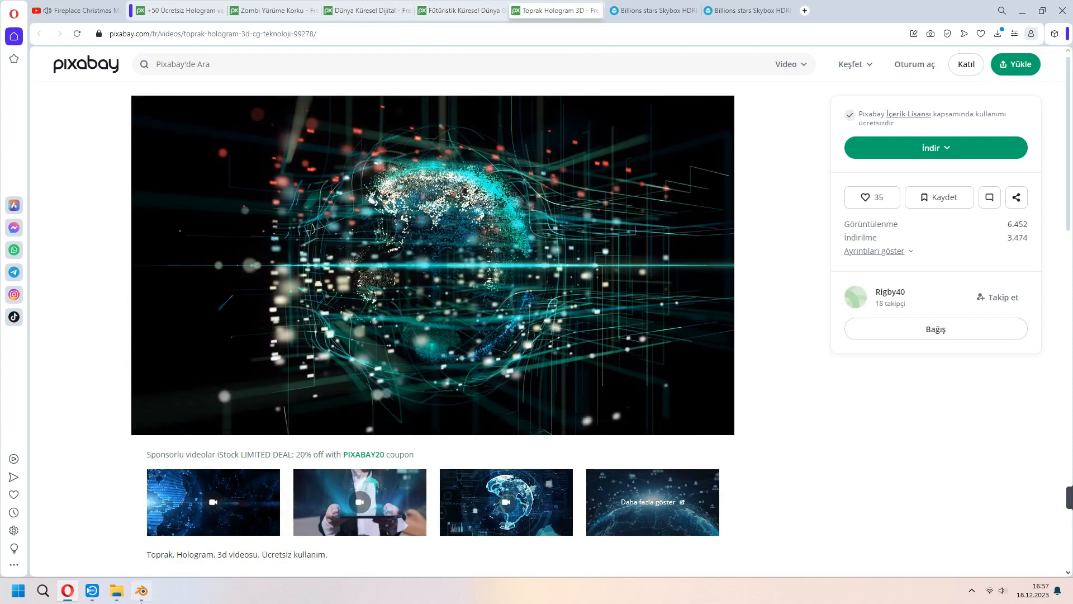
# Switch back to Blender, hide the Billions stars skybox sphere and show the city in material preview shading
pyautogui.click(142, 590)
pyautogui.scroll(-8, 497, 303)
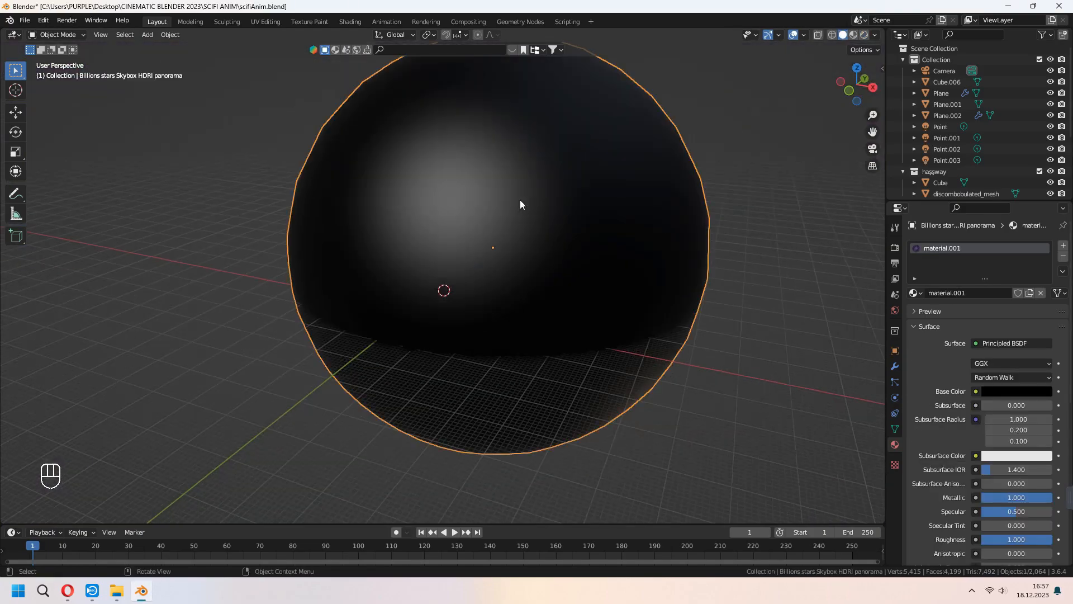
pyautogui.press('Delete')
pyautogui.press('z')
pyautogui.hotkey('shift', 'a')
pyautogui.moveTo(424, 258)
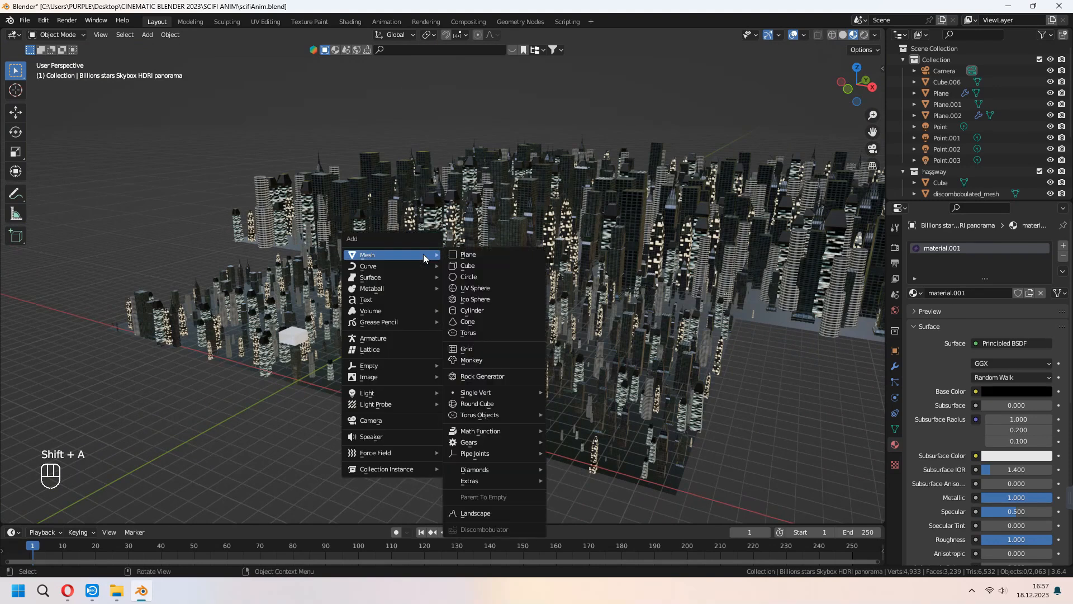
pyautogui.moveTo(428, 377)
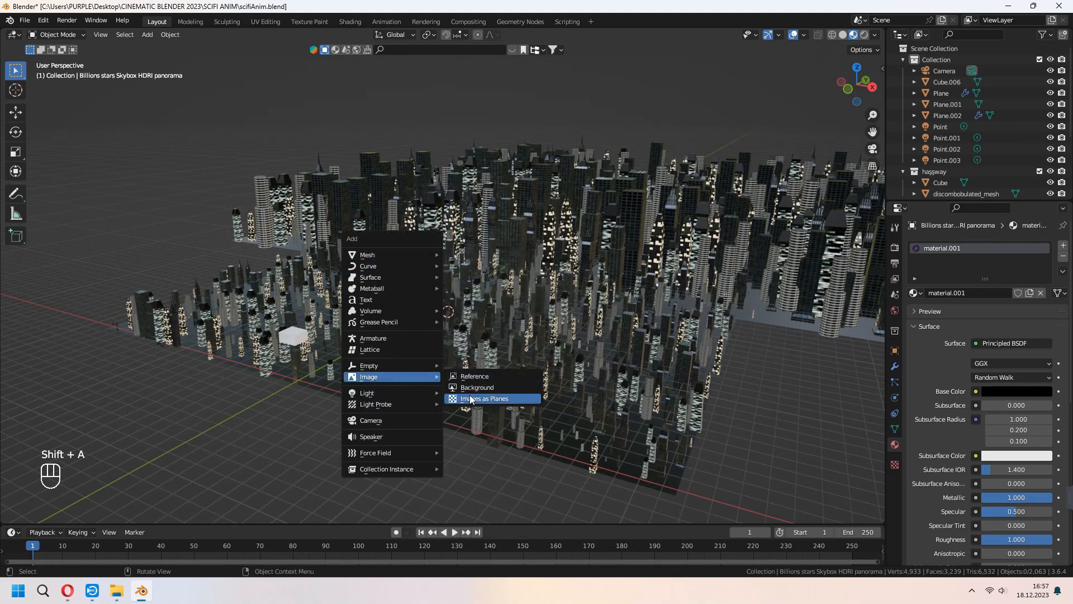
pyautogui.click(471, 400)
pyautogui.doubleClick(401, 210)
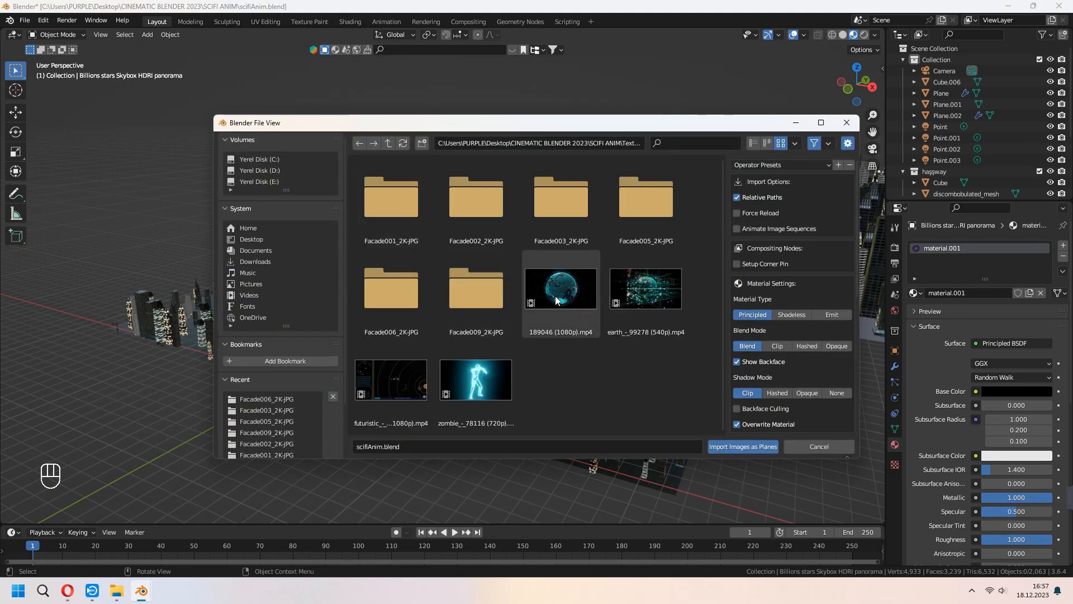
pyautogui.doubleClick(555, 297)
# Move the globe video plane up about 77.61 m along Z and enlarge it
pyautogui.press('g')
pyautogui.press('z')
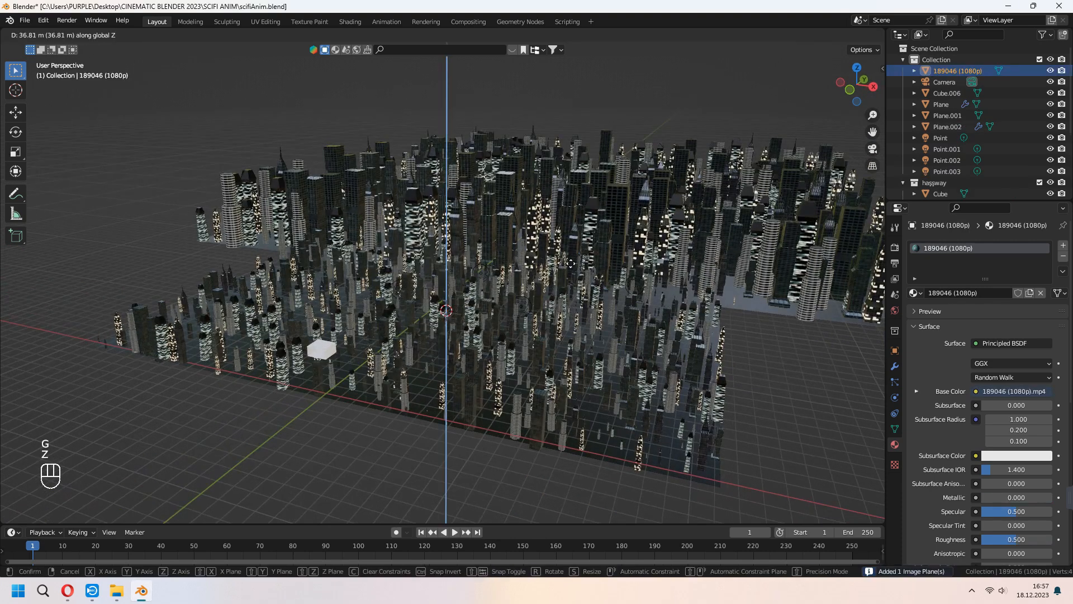
pyautogui.click(569, 218)
pyautogui.press('KP_Decimal')
pyautogui.press('s')
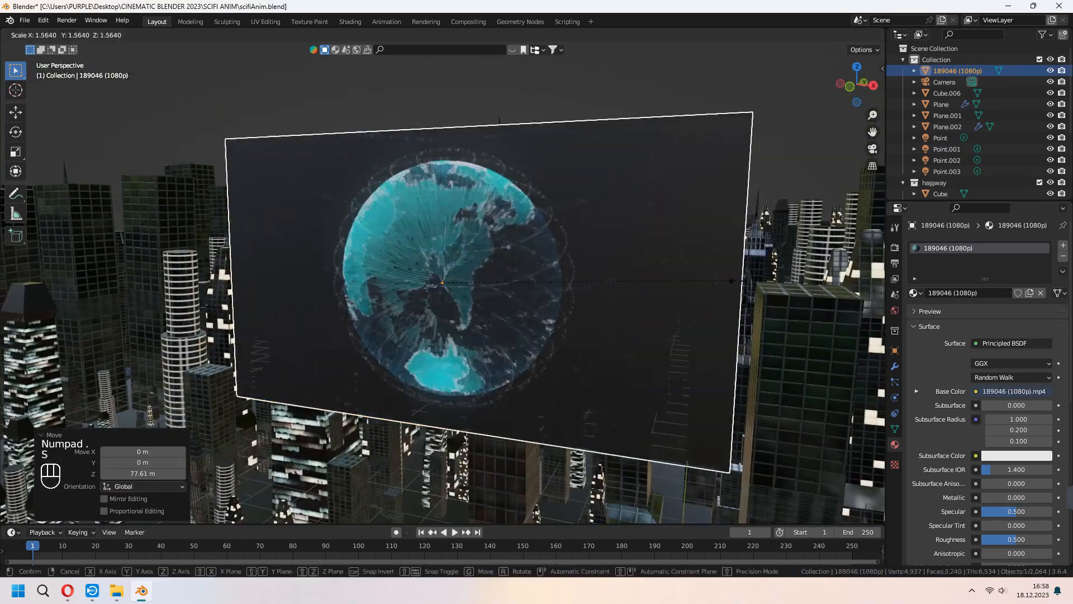
pyautogui.click(859, 313)
# Open the globe video plane's material nodes for shading, move the movie texture node aside and delete the Principled BSDF
pyautogui.click(350, 22)
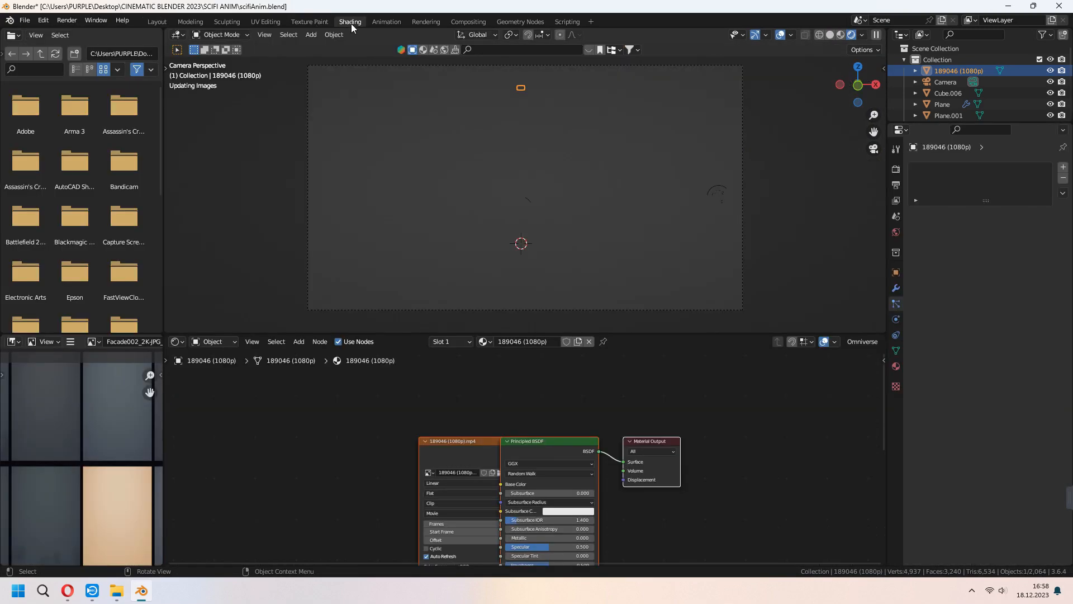
pyautogui.press('KP_Decimal')
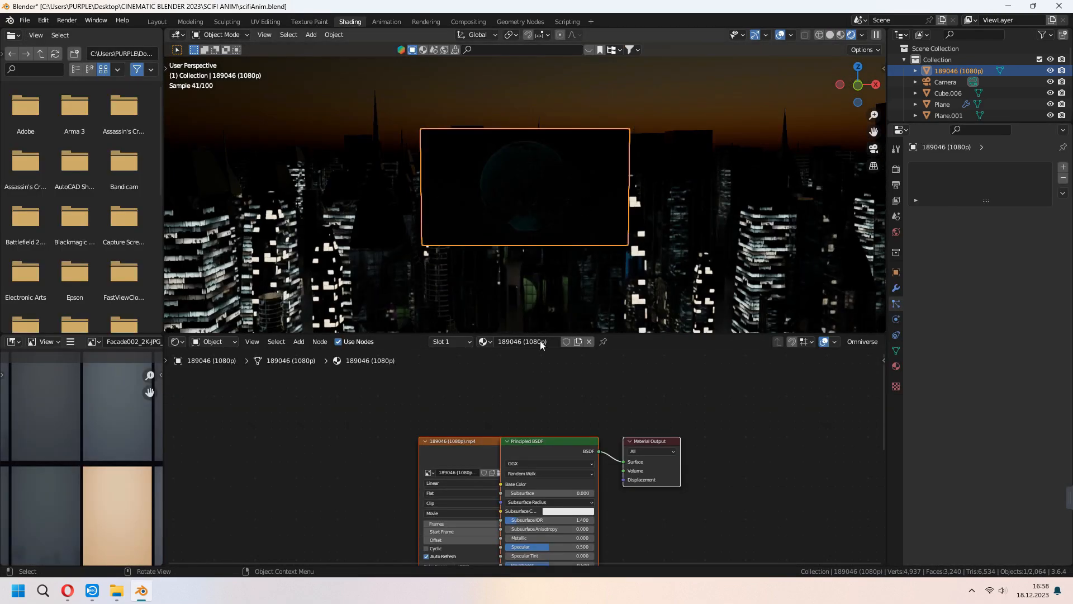
pyautogui.moveTo(540, 398); pyautogui.dragTo(573, 397, button='middle')
pyautogui.moveTo(487, 441); pyautogui.dragTo(284, 412)
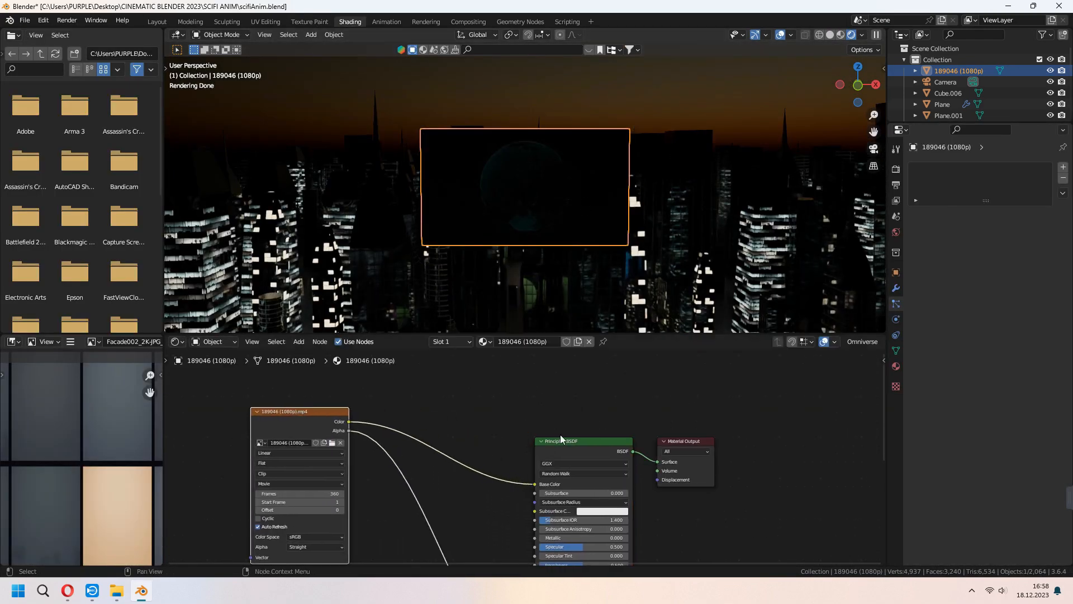
pyautogui.moveTo(679, 529); pyautogui.dragTo(687, 499, button='middle')
pyautogui.click(621, 434)
pyautogui.press('x')
# Add an Emission shader, fed by the movie texture's color and connected to the Material Output's surface
pyautogui.hotkey('shift', 'a')
pyautogui.write('em')
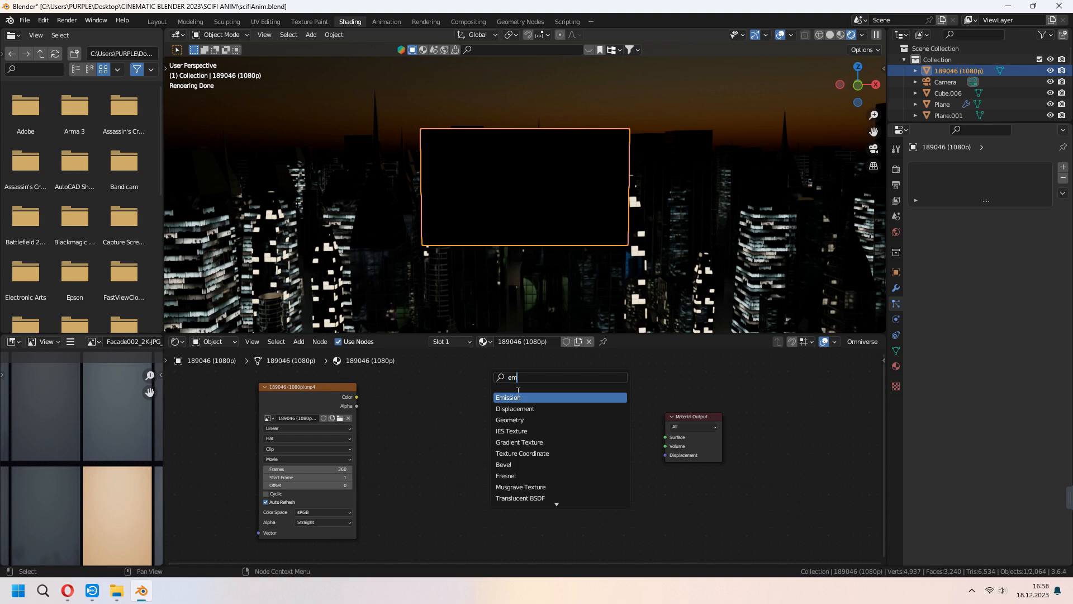
pyautogui.press('Return')
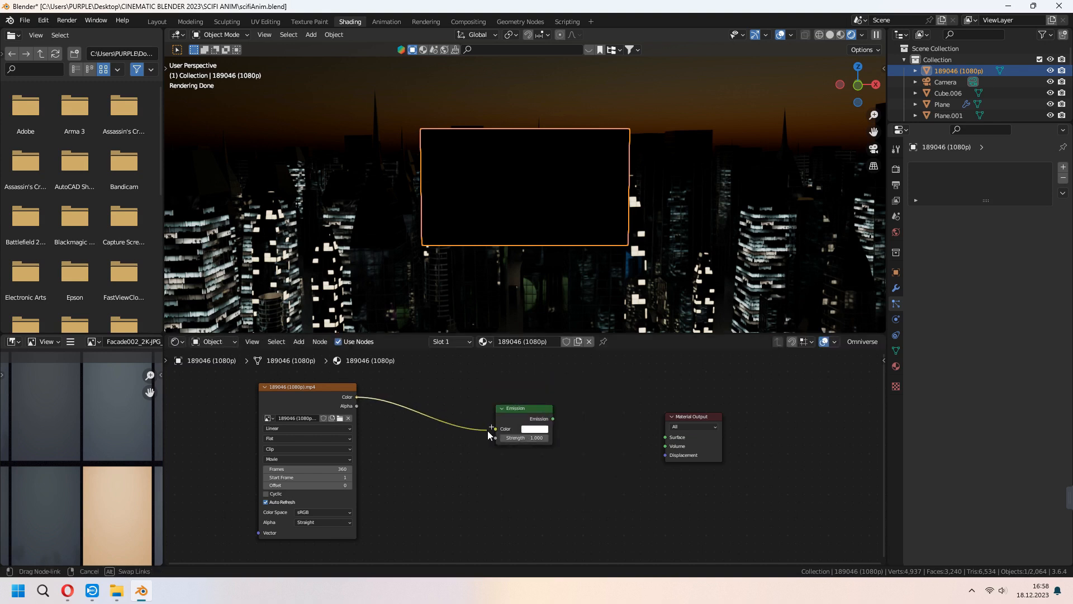
pyautogui.moveTo(554, 418); pyautogui.dragTo(665, 437)
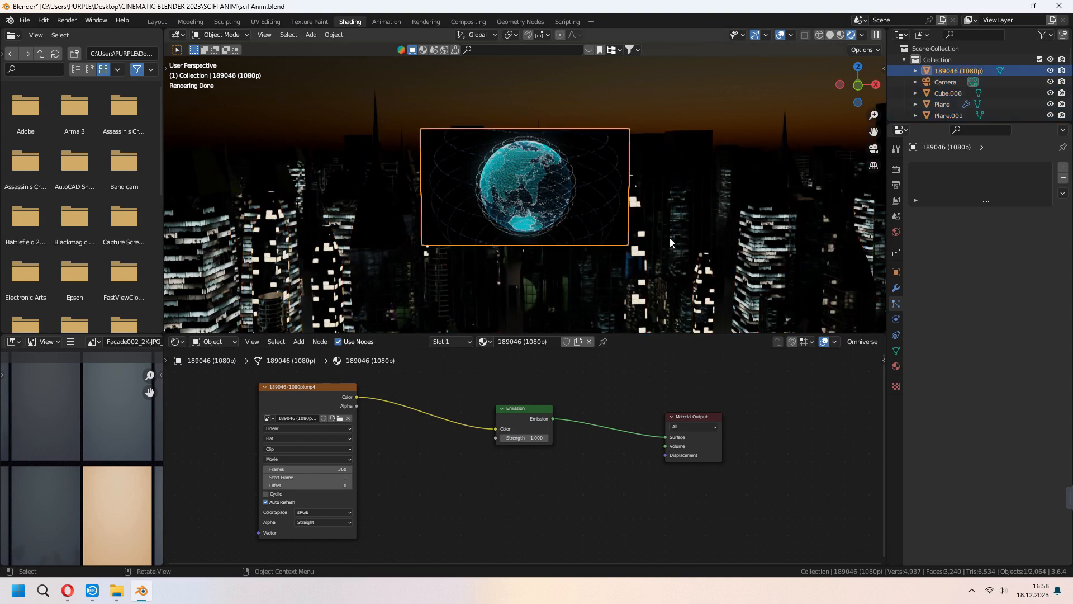
# Resize the globe video plane and play the animation briefly to check the moving hologram from an angle
pyautogui.press('s')
pyautogui.click(692, 239)
pyautogui.press('space')
pyautogui.moveTo(692, 239); pyautogui.dragTo(625, 257, button='middle')
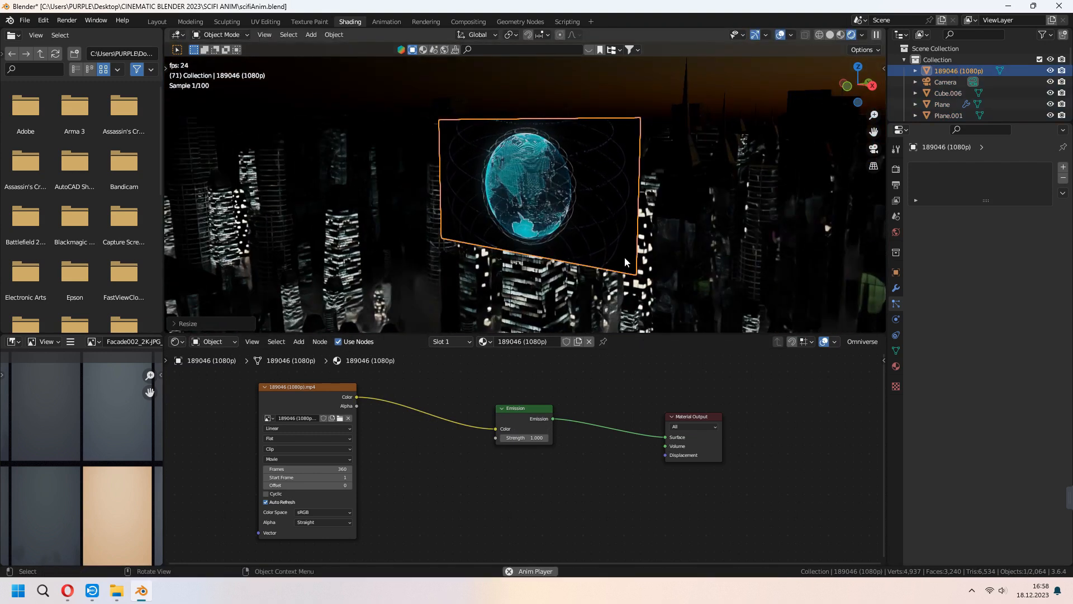
pyautogui.hotkey('alt', 'a')
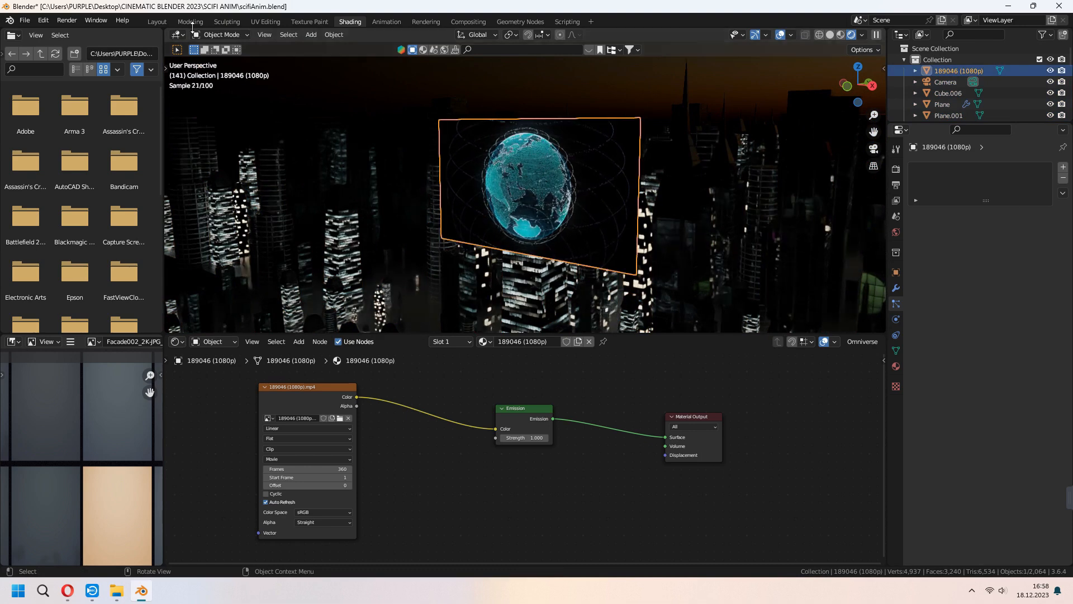
# Return to the layout workspace and move the globe video plane along X to sit above the tall building's roof
pyautogui.click(157, 22)
pyautogui.scroll(-5, 619, 240)
pyautogui.press('g')
pyautogui.press('x')
pyautogui.click(593, 366)
pyautogui.moveTo(592, 402); pyautogui.dragTo(471, 269, button='middle')
# Snap the 3D cursor to the video plane, add a mesh plane there and rotate it 90° about X
pyautogui.hotkey('shift', 's')
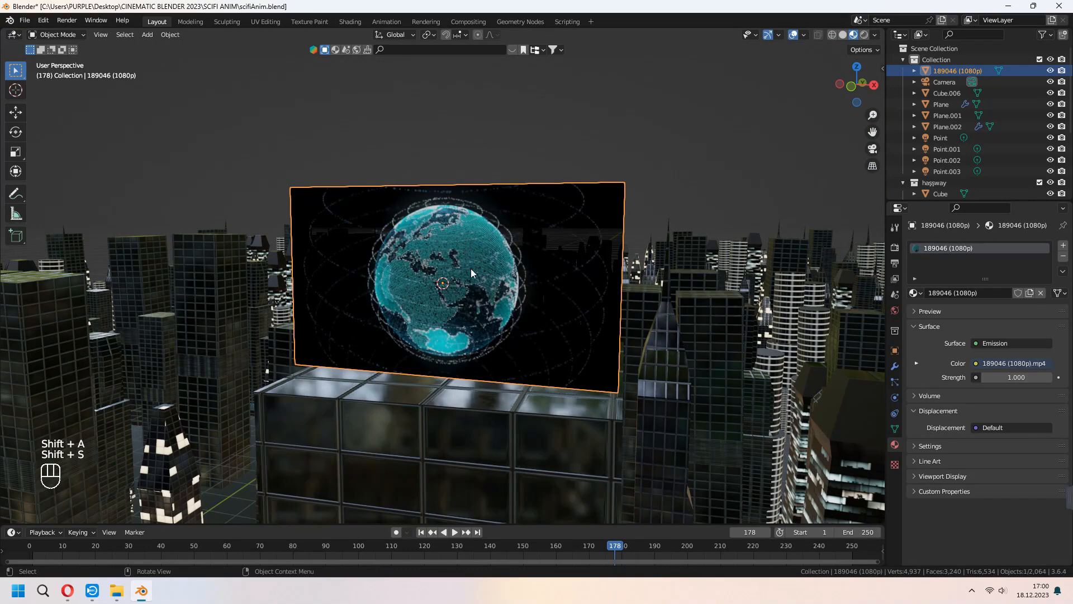
pyautogui.hotkey('shift', 'a')
pyautogui.moveTo(451, 250)
pyautogui.click(499, 252)
pyautogui.press('r')
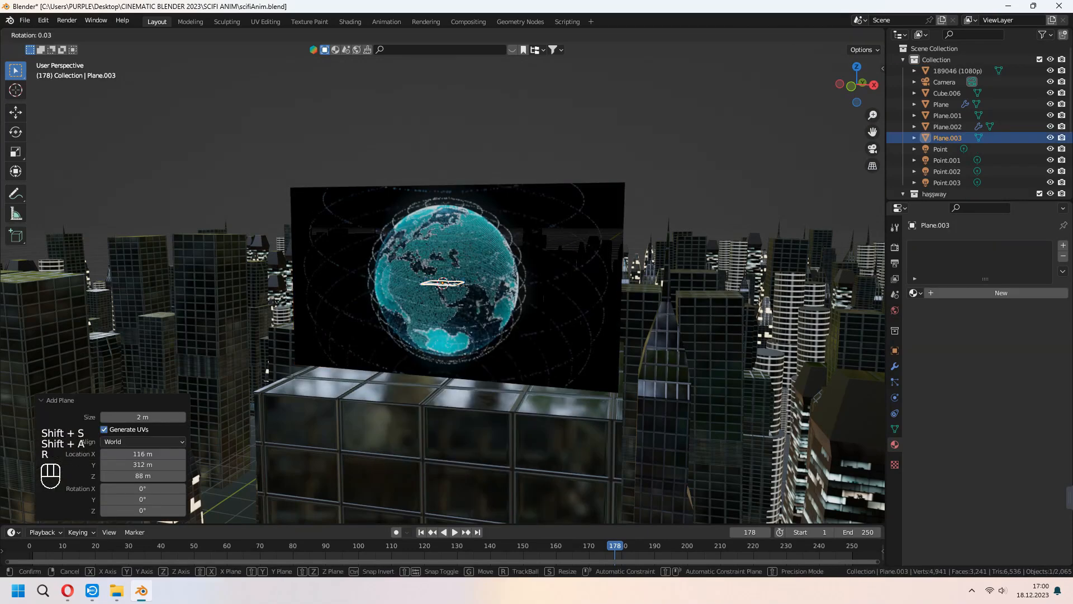
pyautogui.press('x')
pyautogui.press('KP_9')
pyautogui.press('KP_0')
pyautogui.press('KP_Enter')
# Scale the new plane to billboard size, adjust its height along Z and extrude it into a thick panel
pyautogui.press('s')
pyautogui.click(561, 254)
pyautogui.moveTo(561, 254)
pyautogui.mouseDown(button='middle')
pyautogui.moveTo(648, 289)
pyautogui.moveTo(603, 290)
pyautogui.moveTo(632, 274)
pyautogui.mouseUp(button='middle')
pyautogui.press('g')
pyautogui.press('z')
pyautogui.press('Tab')
pyautogui.press('e')
pyautogui.click(607, 291)
# Inset the panel's front face to form a border around the screen, and leave mesh editing
pyautogui.press('z')
pyautogui.press('3')
pyautogui.press('i')
pyautogui.click(729, 194)
pyautogui.moveTo(729, 194); pyautogui.dragTo(552, 287, button='middle')
pyautogui.press('Tab')
# Adjust the billboard parts along Y so the video sits within the frame's front, and assign an existing dark material to the frame
pyautogui.press('z')
pyautogui.click(532, 268)
pyautogui.press('g')
pyautogui.press('y')
pyautogui.click(579, 274)
pyautogui.click(569, 304)
pyautogui.click(914, 292)
pyautogui.click(935, 363)
# Select the video plane and frame together, tilt them about 9.46° in the right view and shift them about -2.91 m along Y
pyautogui.keyDown('shift'); pyautogui.click(551, 287); pyautogui.keyUp('shift')
pyautogui.moveTo(613, 348); pyautogui.dragTo(529, 364, button='middle')
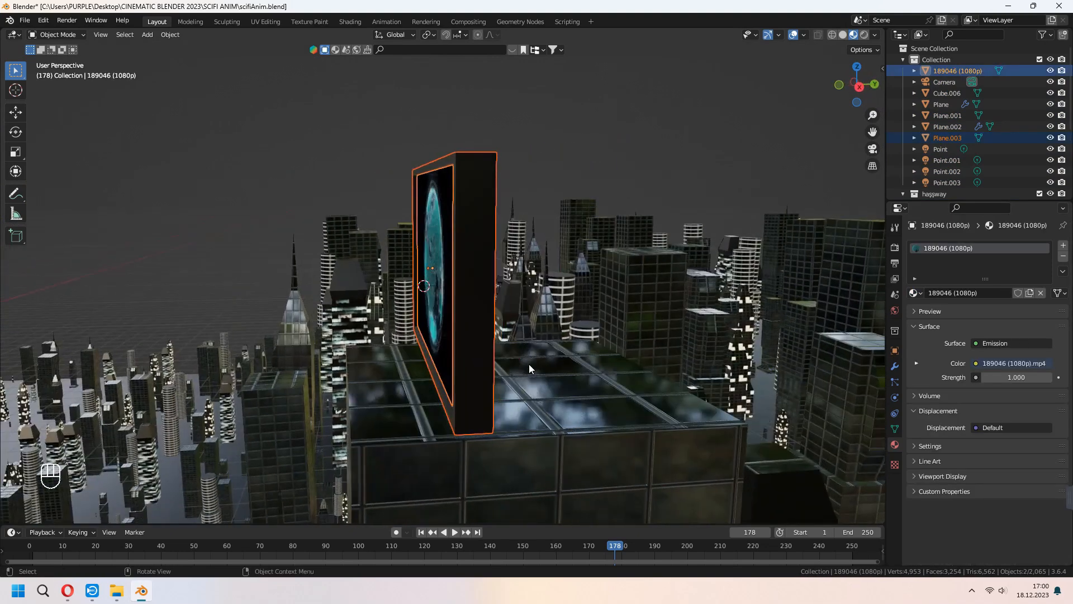
pyautogui.press('KP_3')
pyautogui.press('r')
pyautogui.click(677, 409)
pyautogui.press('g')
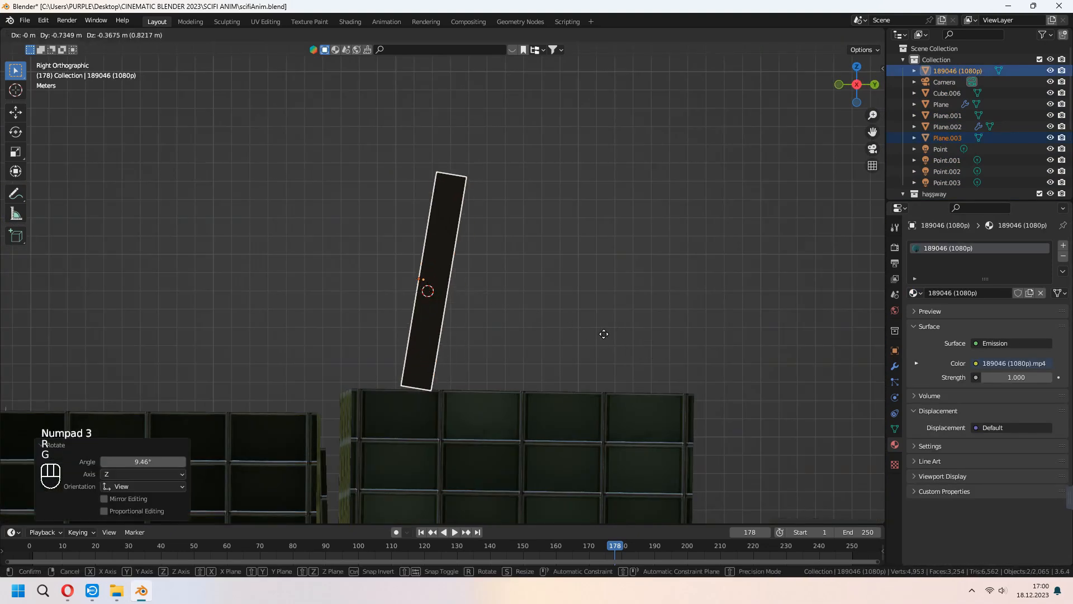
pyautogui.click(580, 335)
pyautogui.moveTo(580, 334); pyautogui.dragTo(451, 403, button='middle')
# View the rooftop billboard through the camera with nothing selected, in rendered shading, and play the animation
pyautogui.press('KP_0')
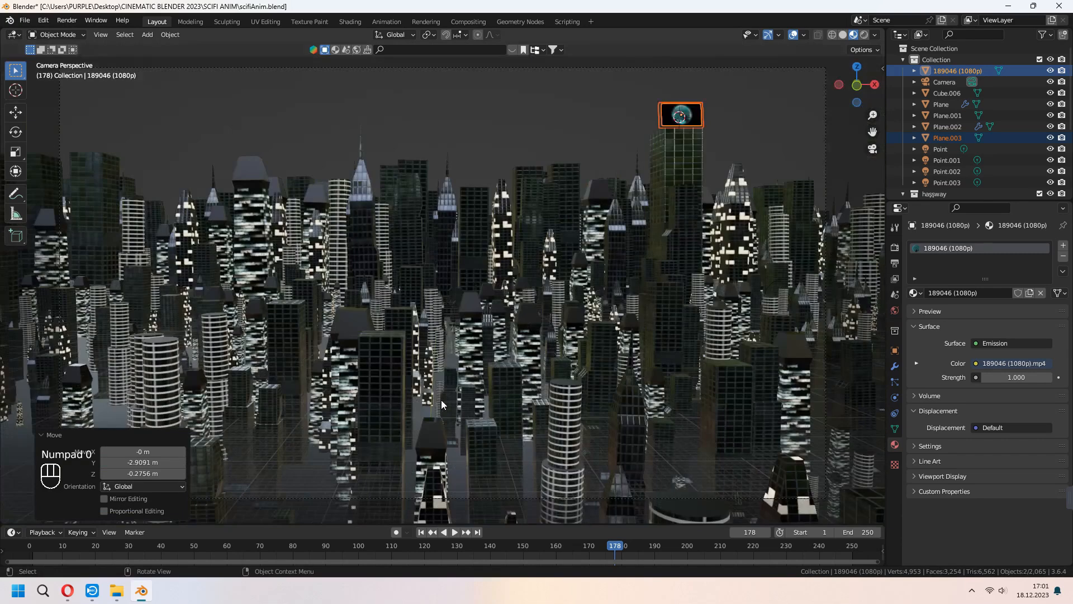
pyautogui.press('a')
pyautogui.press('a')
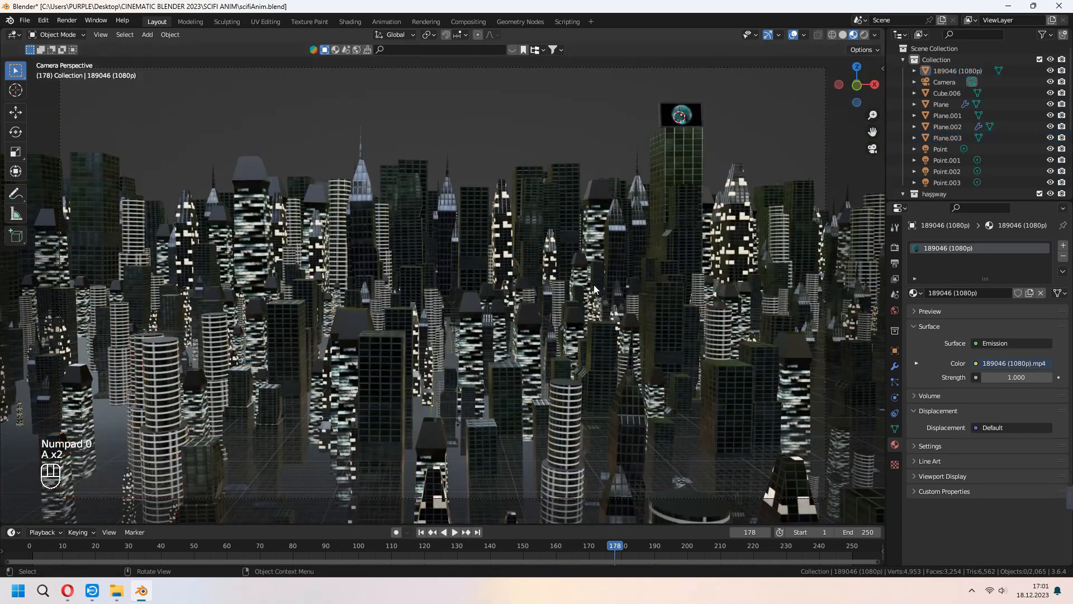
pyautogui.click(864, 35)
pyautogui.press('space')
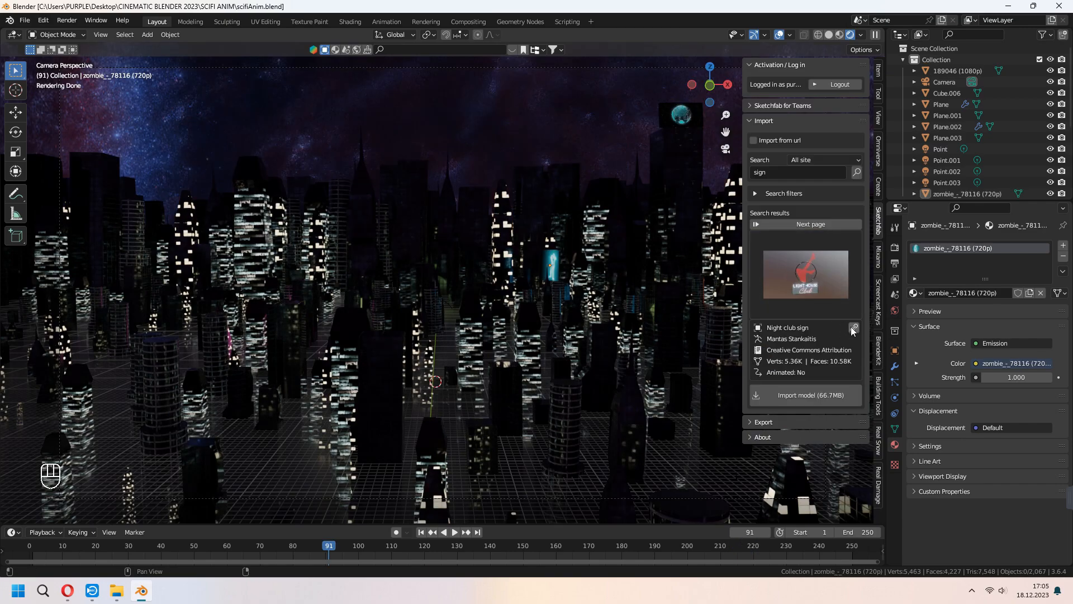
# Preview the Night club sign model on its Sketchfab web page, and inspect the imported sign beside the city in Blender
pyautogui.click(854, 328)
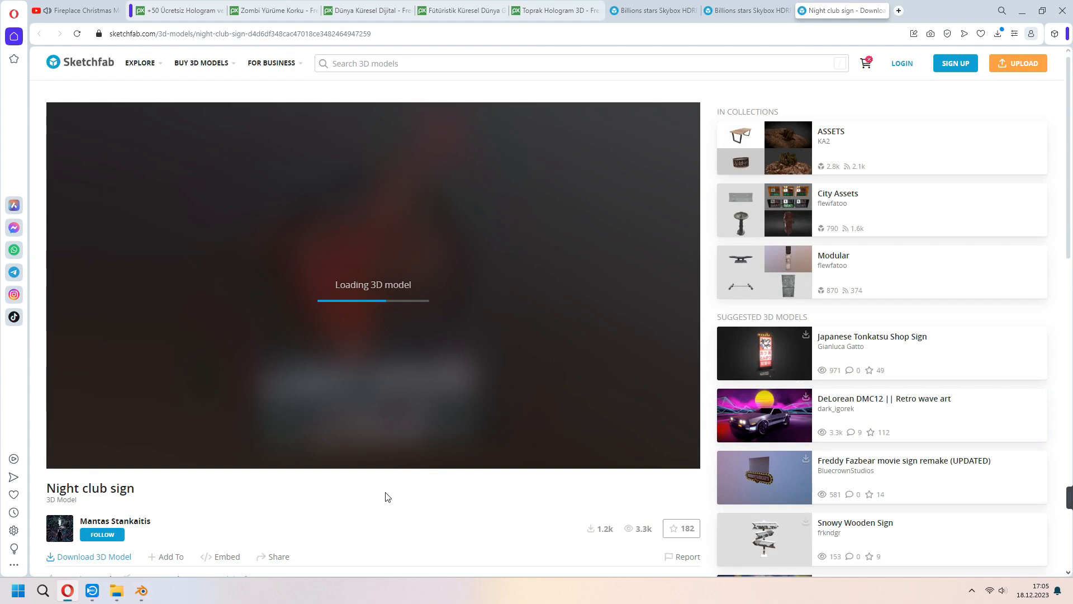
pyautogui.scroll(-4, 369, 510)
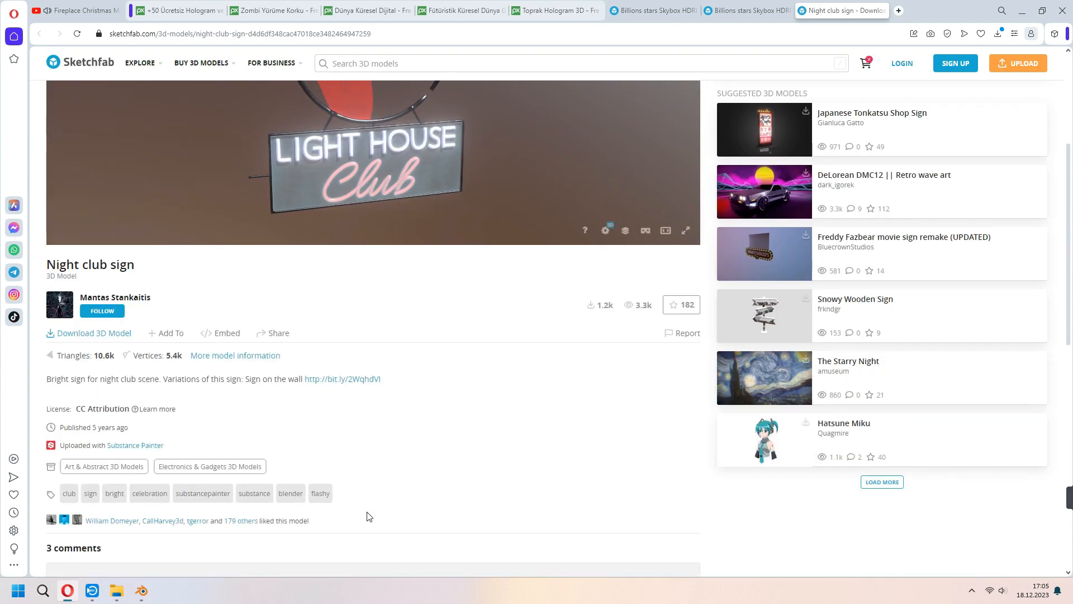
pyautogui.scroll(4, 384, 502)
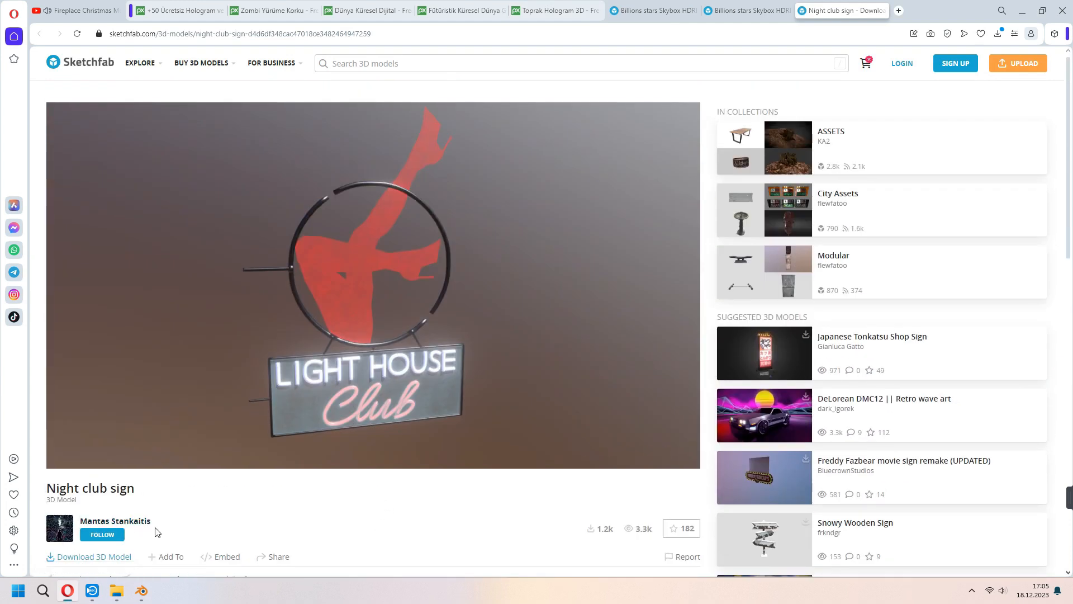
pyautogui.click(142, 591)
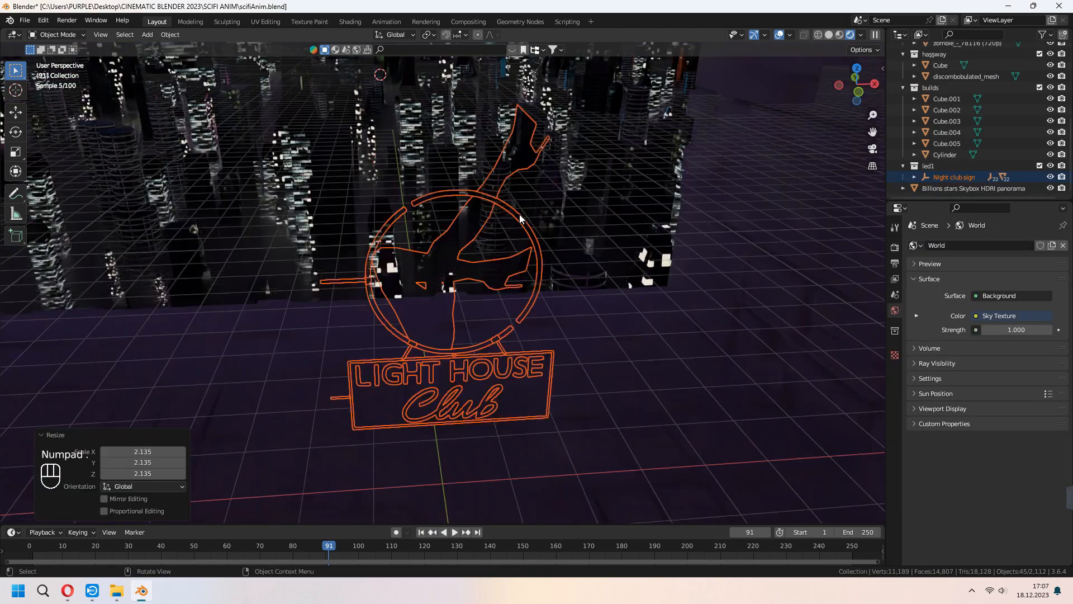
pyautogui.moveTo(391, 213); pyautogui.dragTo(567, 312, button='middle')
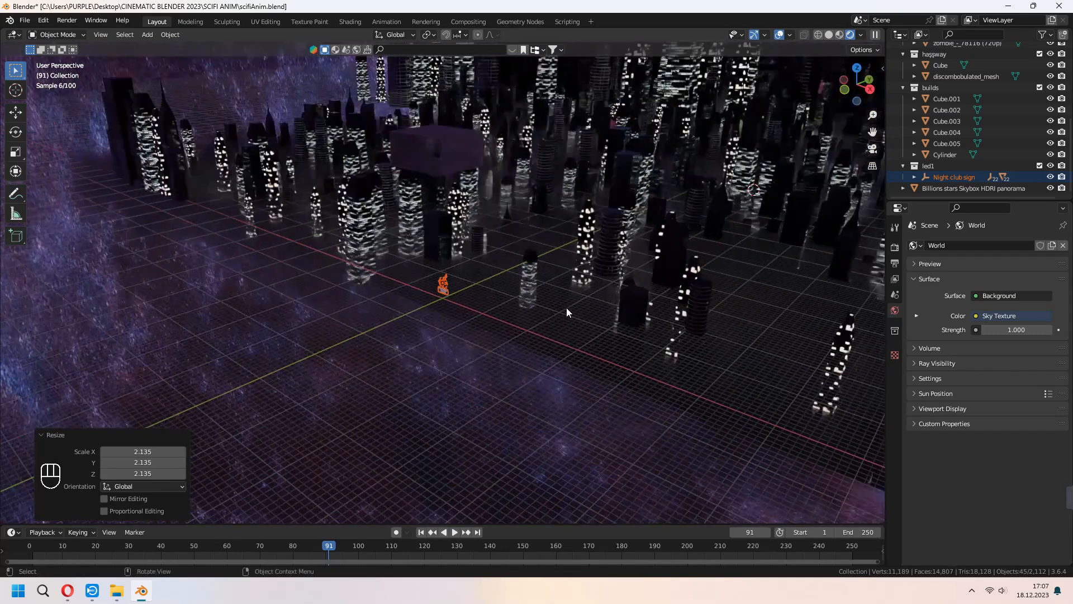
# Move the Night club sign along Y, resize it, and raise it along Z above the city
pyautogui.press('g')
pyautogui.press('y')
pyautogui.click(113, 217)
pyautogui.press('s')
pyautogui.click(422, 262)
pyautogui.press('g')
pyautogui.press('z')
pyautogui.click(421, 158)
# In the camera view, scale the Night club sign by 0.548, move it -20.033 m along X and lower it about 5.5 m
pyautogui.press('KP_0')
pyautogui.press('s')
pyautogui.click(498, 219)
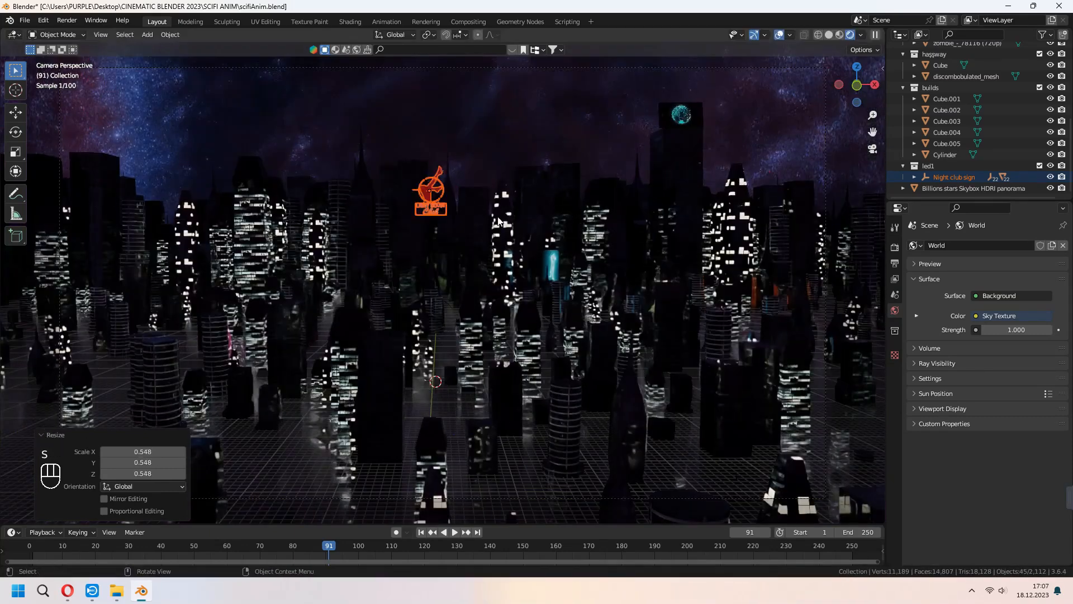
pyautogui.press('g')
pyautogui.press('x')
pyautogui.click(362, 235)
pyautogui.press('g')
pyautogui.press('z')
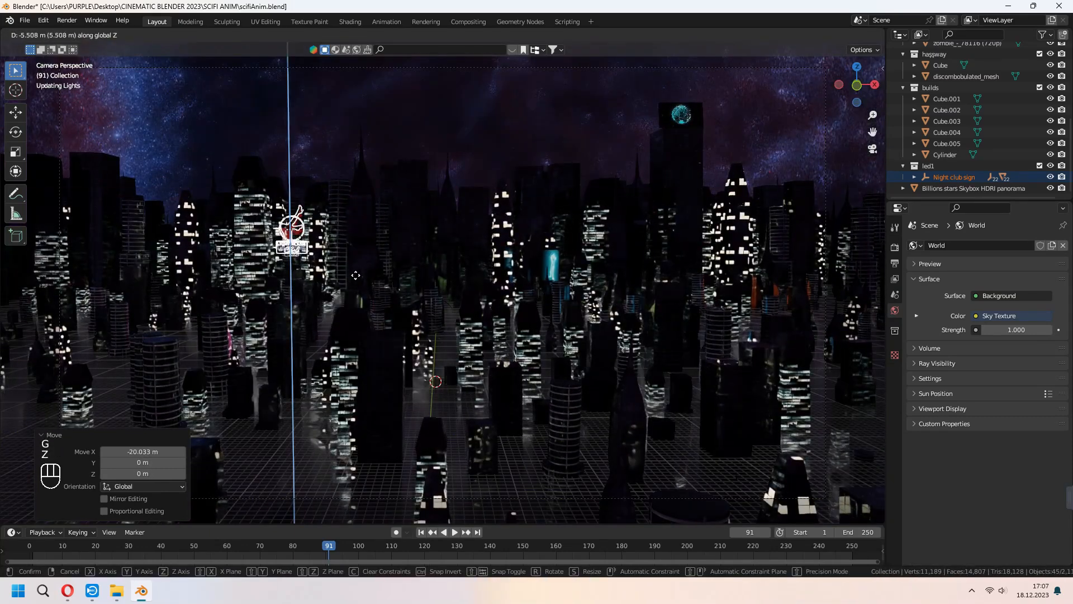
pyautogui.click(355, 275)
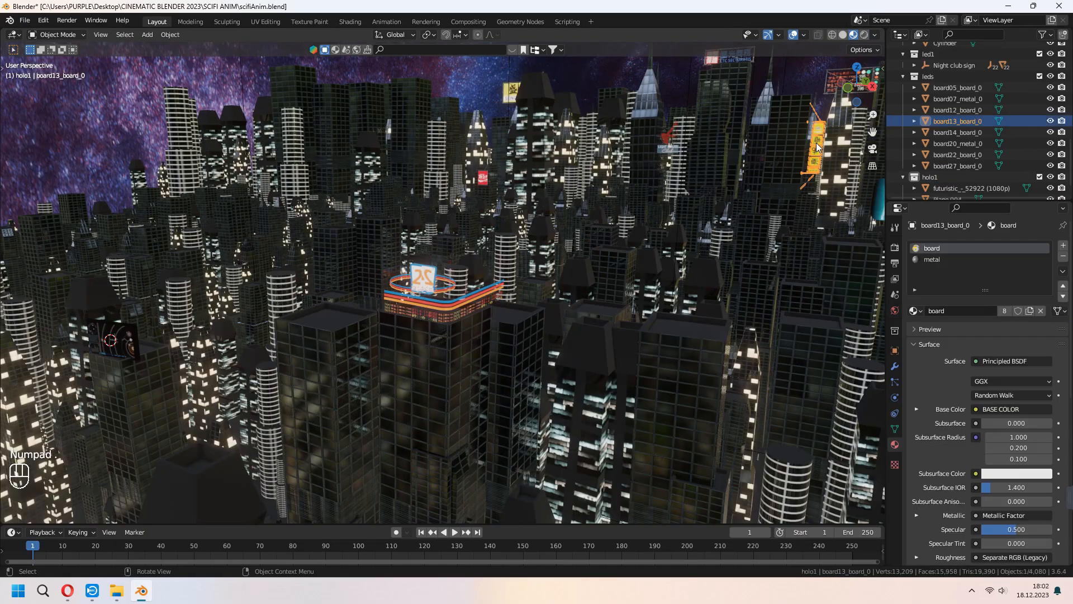
# Inspect the placed signboards up close and through the camera, and preview the Taiwan style Signboard model on its Sketchfab web page
pyautogui.press('KP_Decimal')
pyautogui.moveTo(823, 140); pyautogui.dragTo(640, 166, button='middle')
pyautogui.click(640, 167)
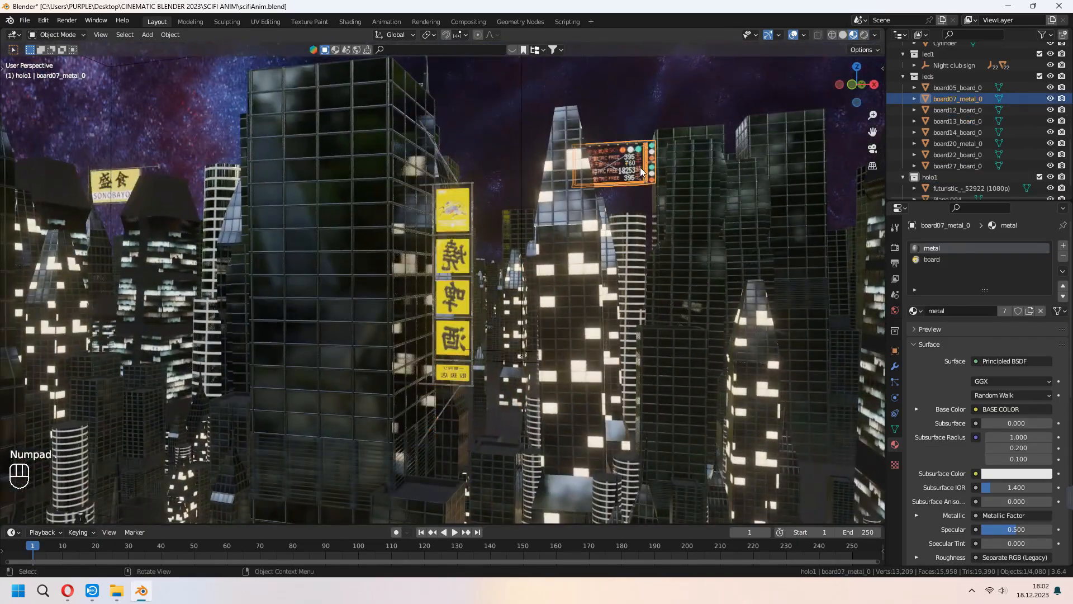
pyautogui.press('KP_Decimal')
pyautogui.moveTo(560, 291)
pyautogui.mouseDown(button='middle')
pyautogui.moveTo(577, 313)
pyautogui.moveTo(539, 325)
pyautogui.moveTo(532, 309)
pyautogui.moveTo(567, 308)
pyautogui.mouseUp(button='middle')
pyautogui.press('KP_0')
pyautogui.press('a')
pyautogui.press('a')
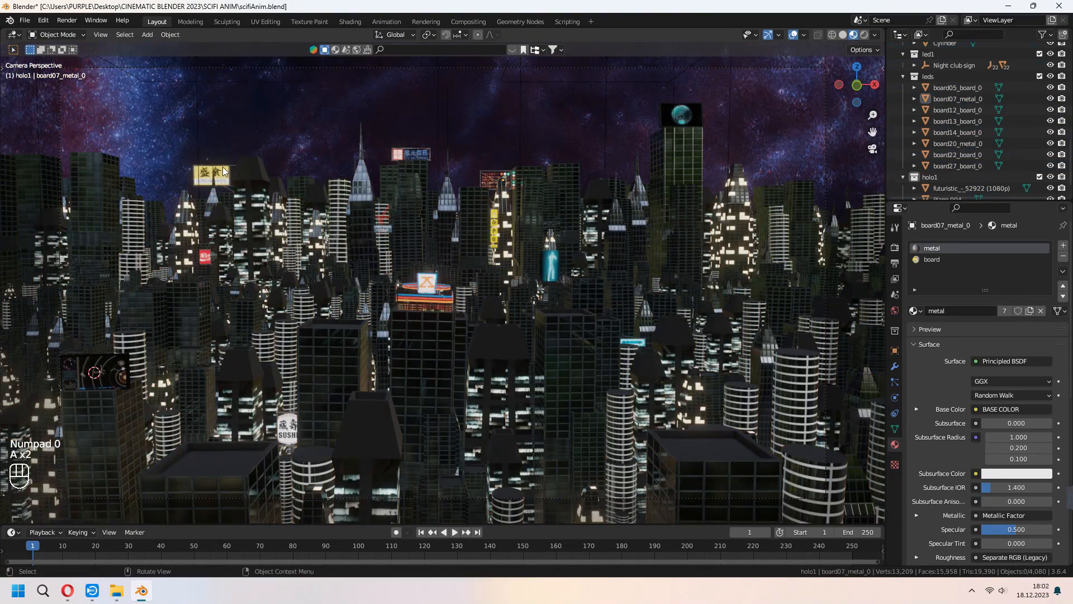
pyautogui.click(67, 591)
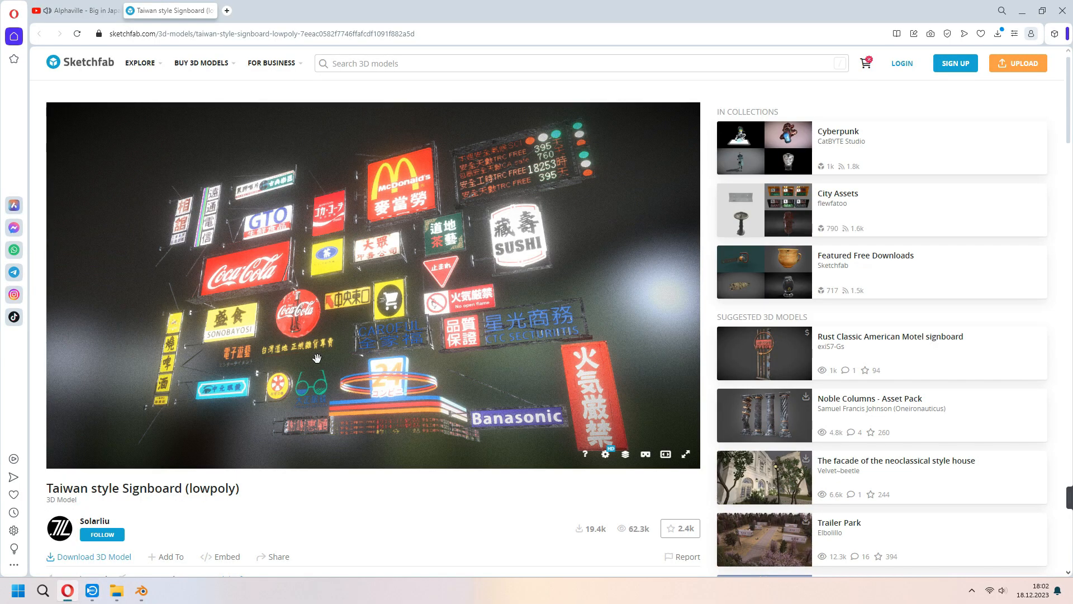
pyautogui.moveTo(374, 315)
pyautogui.mouseDown()
pyautogui.moveTo(450, 327)
pyautogui.moveTo(445, 319)
pyautogui.mouseUp()
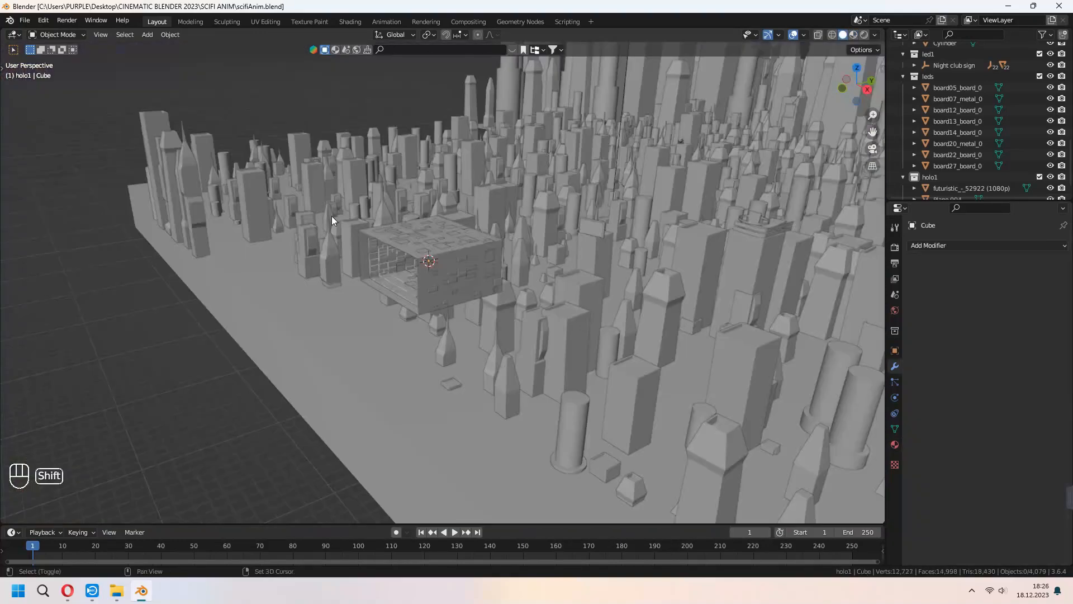
# Add a cube mesh and move it along Y toward the city's front edge
pyautogui.hotkey('shift', 'a')
pyautogui.moveTo(341, 216)
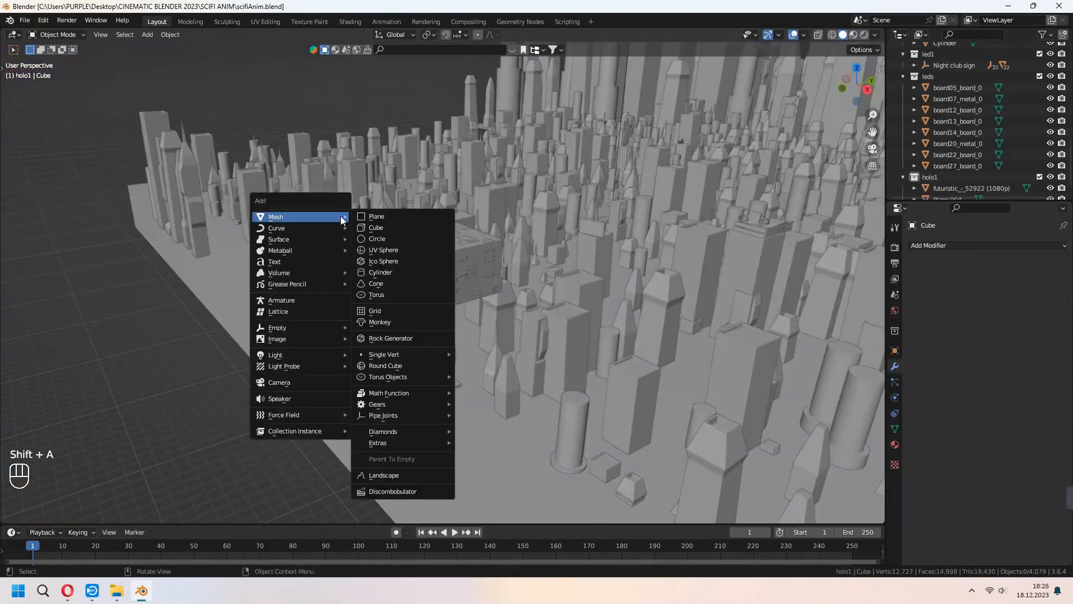
pyautogui.click(386, 226)
pyautogui.press('g')
pyautogui.press('y')
pyautogui.click(354, 429)
# Flatten the new cube along Z into a low slab
pyautogui.keyDown('shift'); pyautogui.moveTo(355, 429); pyautogui.dragTo(580, 391, button='middle'); pyautogui.keyUp('shift')
pyautogui.press('s')
pyautogui.press('z')
pyautogui.click(541, 338)
pyautogui.press('KP_Decimal')
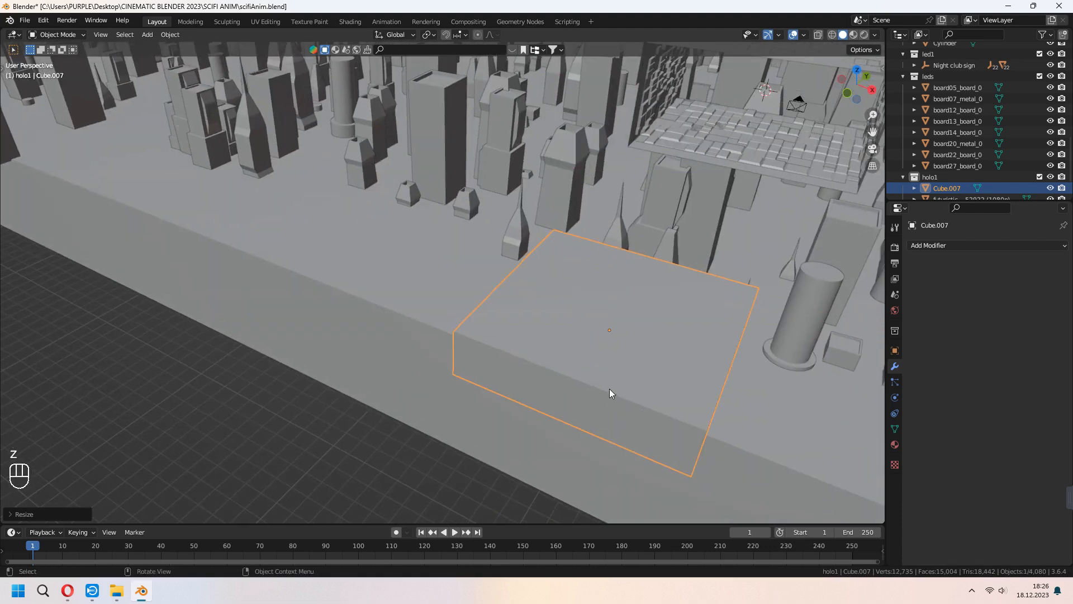
pyautogui.press('s')
pyautogui.press('z')
pyautogui.click(561, 341)
pyautogui.moveTo(561, 342); pyautogui.dragTo(441, 352, button='middle')
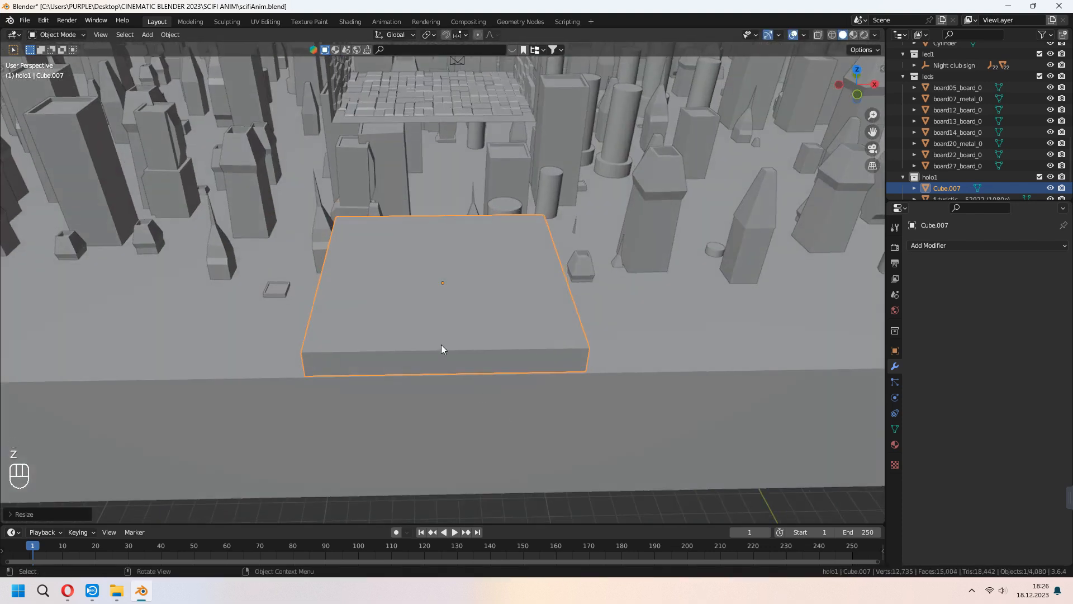
# Cut the slab lengthwise through its centre and delete the vertices of the -X half
pyautogui.press('Tab')
pyautogui.hotkey('ctrl', 'r')
pyautogui.click(818, 35)
pyautogui.moveTo(240, 183); pyautogui.dragTo(366, 419)
pyautogui.press('1')
pyautogui.press('x')
pyautogui.click(388, 326)
pyautogui.press('Tab')
pyautogui.click(818, 35)
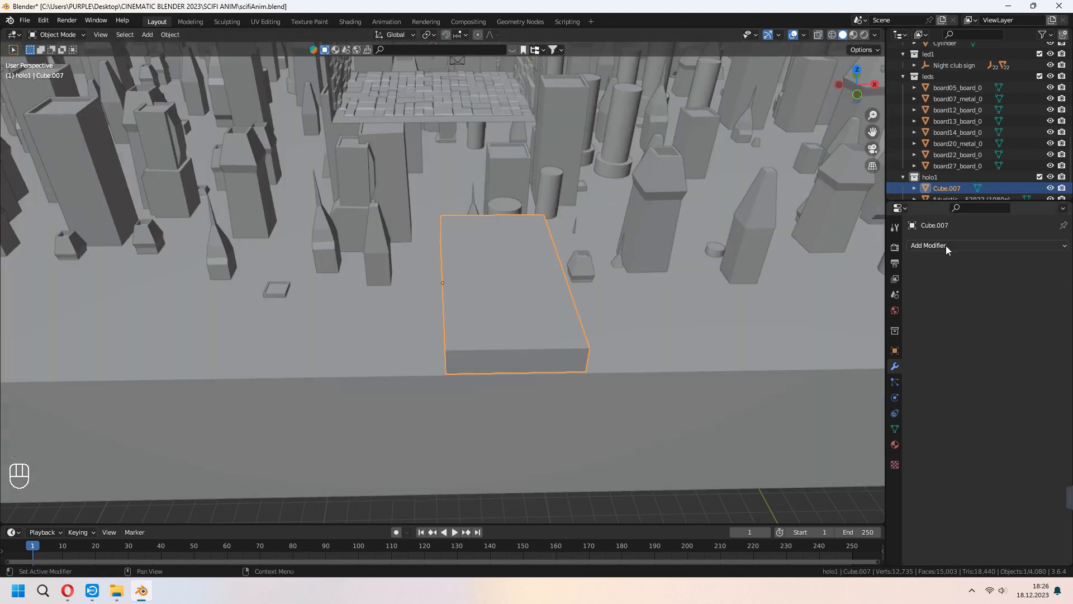
# Add a Mirror modifier on the X axis to the half slab with clipping enabled
pyautogui.click(946, 246)
pyautogui.click(842, 375)
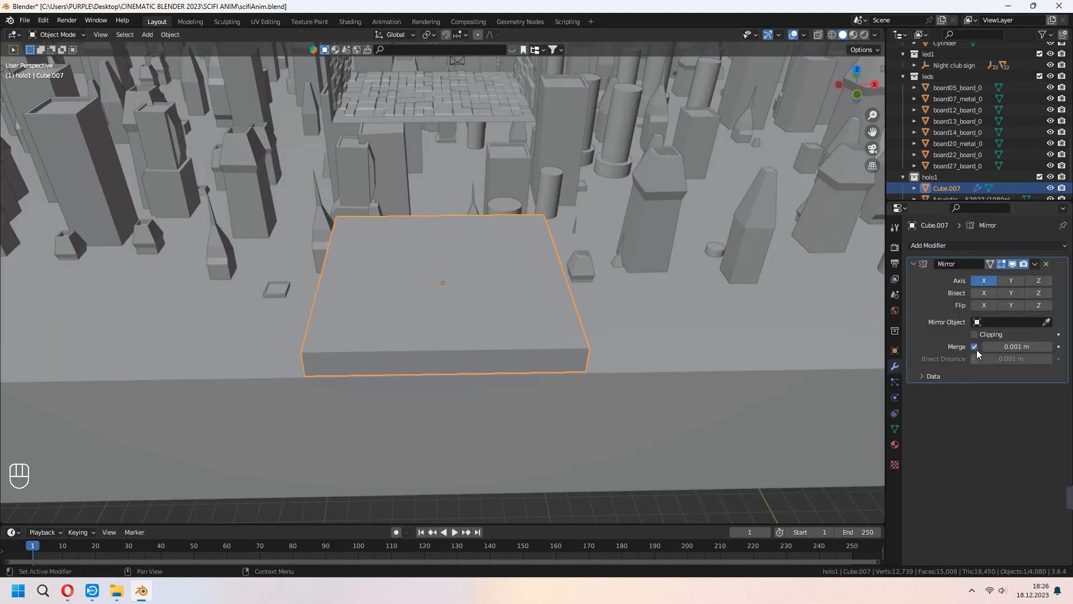
pyautogui.moveTo(503, 369); pyautogui.dragTo(524, 366, button='middle')
# Shift the whole half-slab mesh along X to narrow the mirrored body
pyautogui.press('Tab')
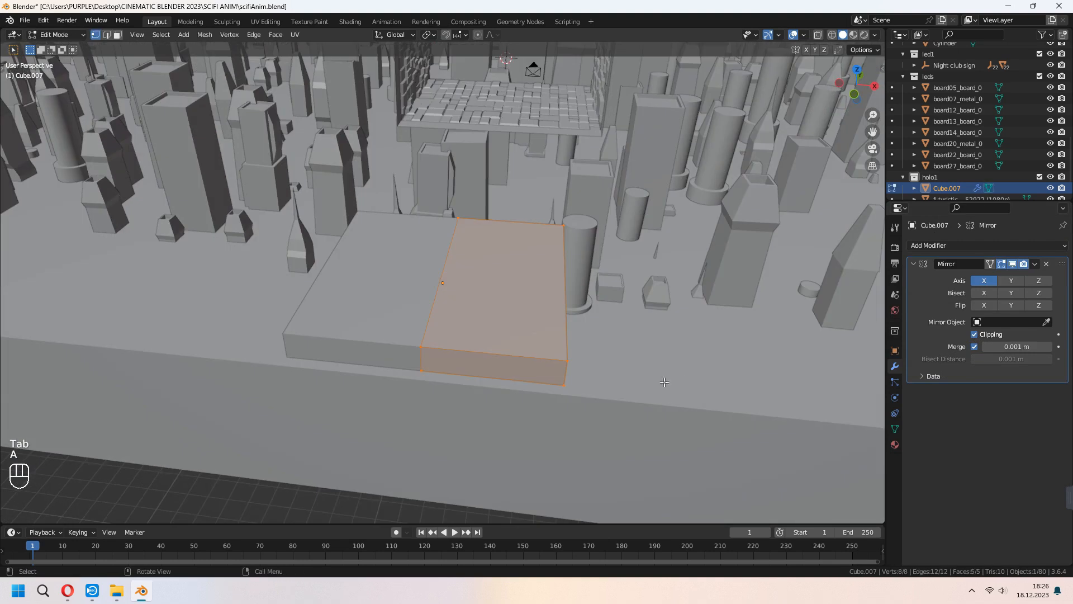
pyautogui.press('a')
pyautogui.press('g')
pyautogui.press('x')
pyautogui.click(660, 375)
# Add a lengthwise loop cut near the slab's outer edge and two evenly spaced loop cuts across its length
pyautogui.moveTo(660, 375); pyautogui.dragTo(503, 358, button='middle')
pyautogui.hotkey('ctrl', 'r')
pyautogui.click(500, 349)
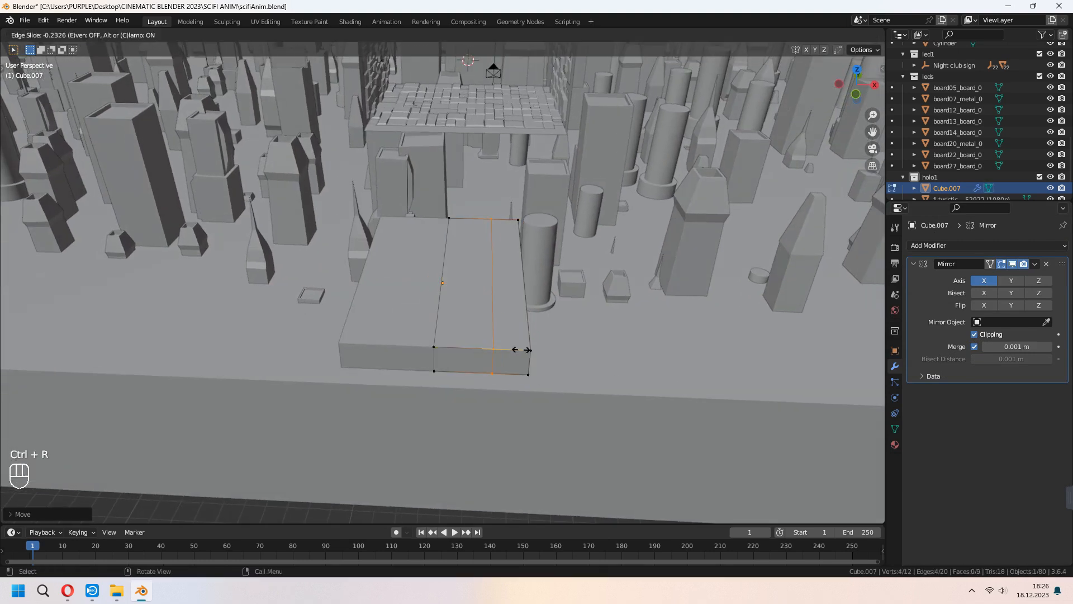
pyautogui.scroll(1, 517, 305)
pyautogui.click(517, 306)
pyautogui.rightClick(518, 306)
# Select the face loop around the slab's outer strip and extrude it outward along its normals
pyautogui.moveTo(517, 305); pyautogui.dragTo(403, 347, button='middle')
pyautogui.moveTo(520, 395); pyautogui.dragTo(486, 341, button='middle')
pyautogui.press('3')
pyautogui.press('a')
pyautogui.press('Tab')
pyautogui.press('Tab')
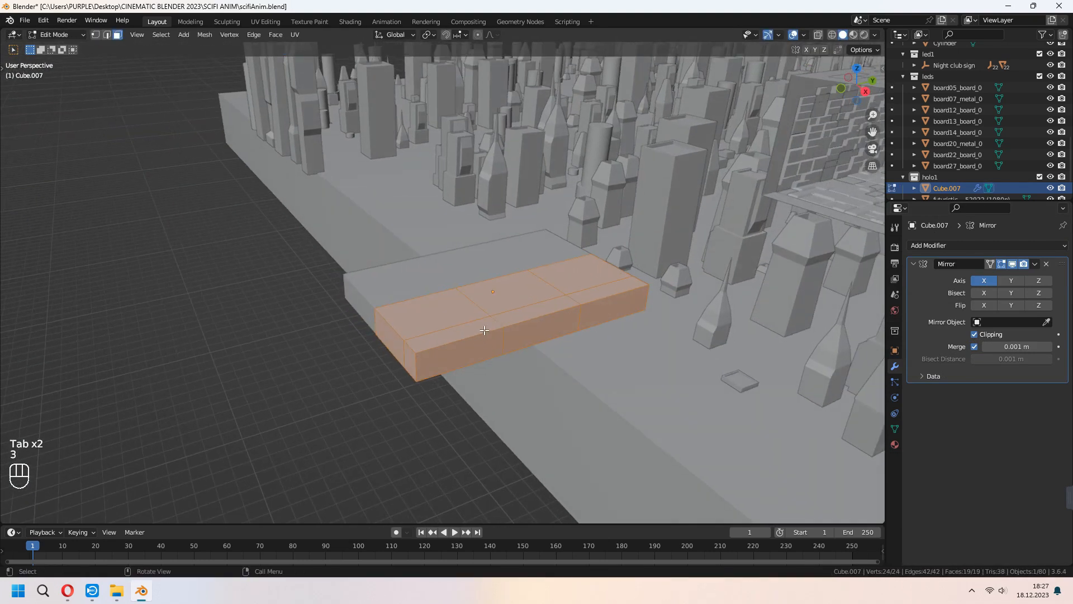
pyautogui.keyDown('alt'); pyautogui.click(494, 323); pyautogui.keyUp('alt')
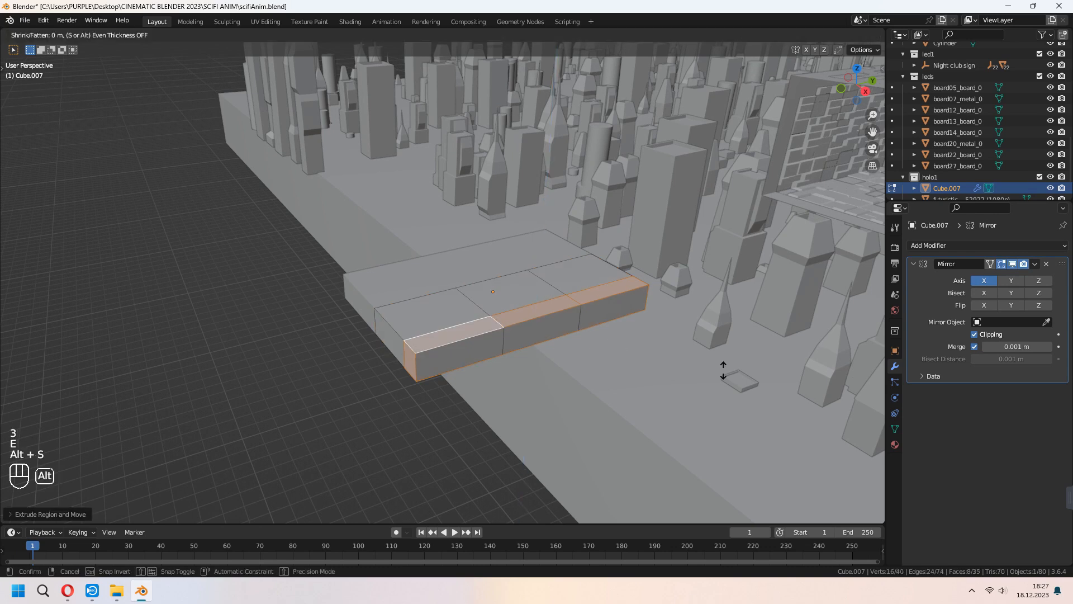
pyautogui.click(739, 332)
# Add a centred loop cut across the middle section of the vehicle body
pyautogui.moveTo(739, 332); pyautogui.dragTo(484, 351, button='middle')
pyautogui.hotkey('ctrl', 'r')
pyautogui.click(480, 335)
pyautogui.rightClick(480, 336)
# Raise two parts of the body's upper middle surface along Z to form the cabin roof
pyautogui.moveTo(472, 305); pyautogui.dragTo(579, 334, button='middle')
pyautogui.click(551, 260)
pyautogui.press('g')
pyautogui.press('z')
pyautogui.click(576, 259)
pyautogui.click(558, 272)
pyautogui.press('g')
pyautogui.press('z')
pyautogui.click(562, 255)
# Add a centred loop cut across the front section of the vehicle body
pyautogui.hotkey('ctrl', 'r')
pyautogui.click(484, 340)
pyautogui.rightClick(485, 340)
pyautogui.moveTo(485, 341); pyautogui.dragTo(674, 347, button='middle')
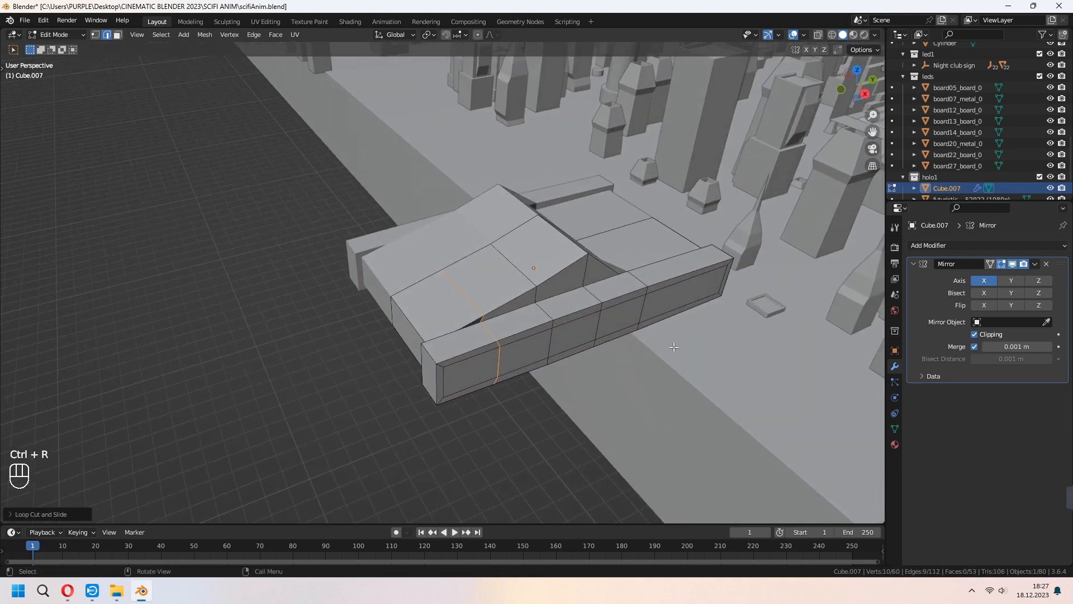
# Reposition parts of the front section to shape the vehicle's hood
pyautogui.click(467, 296)
pyautogui.press('g')
pyautogui.click(563, 302)
pyautogui.moveTo(563, 301); pyautogui.dragTo(559, 255, button='middle')
pyautogui.press('Tab')
pyautogui.press('Tab')
pyautogui.press('g')
pyautogui.click(515, 297)
# Add another loop cut across the vehicle body and adjust part of its upper surface along Z
pyautogui.hotkey('ctrl', 'r')
pyautogui.doubleClick(500, 278)
pyautogui.click(471, 246)
pyautogui.press('g')
pyautogui.press('z')
pyautogui.click(563, 263)
# Select the ring of faces around the front section and reduce its height along Z
pyautogui.moveTo(562, 263); pyautogui.dragTo(551, 297, button='middle')
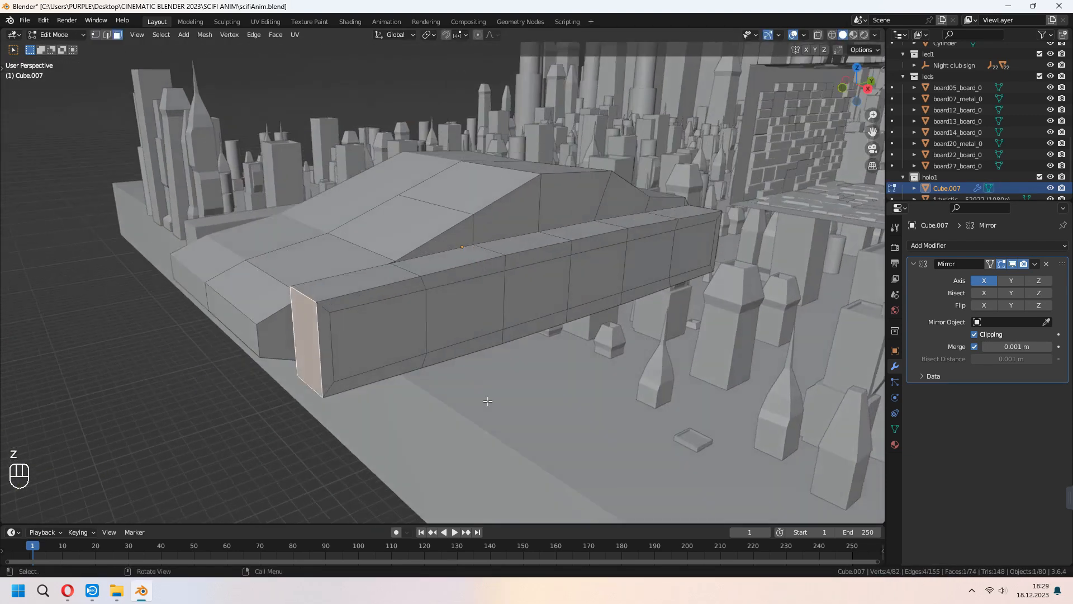
pyautogui.moveTo(486, 401); pyautogui.dragTo(498, 390, button='middle')
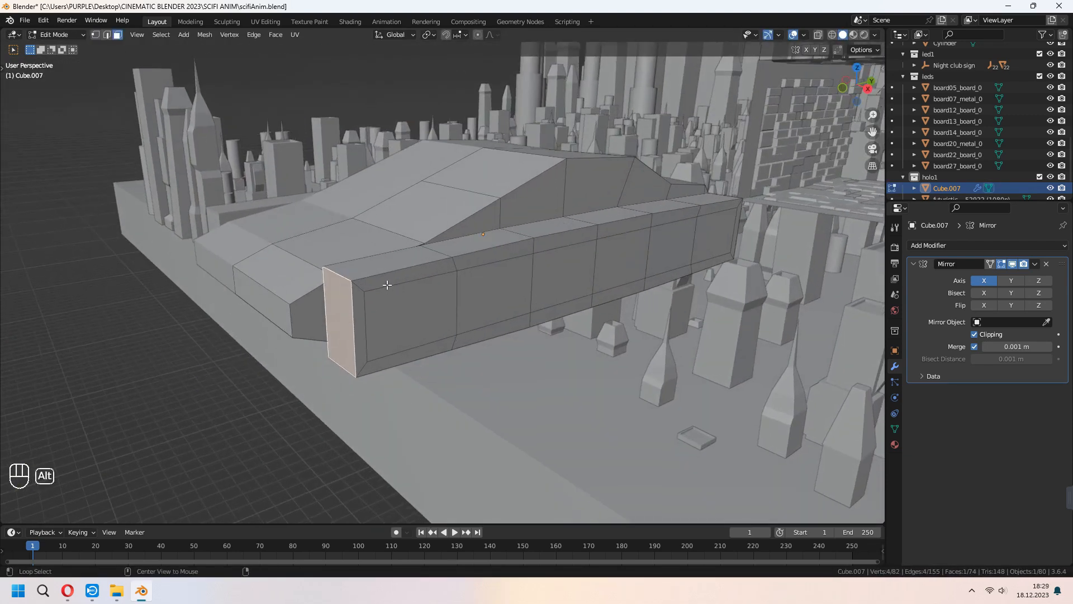
pyautogui.keyDown('alt'); pyautogui.click(386, 286); pyautogui.keyUp('alt')
pyautogui.press('s')
pyautogui.press('z')
pyautogui.click(540, 374)
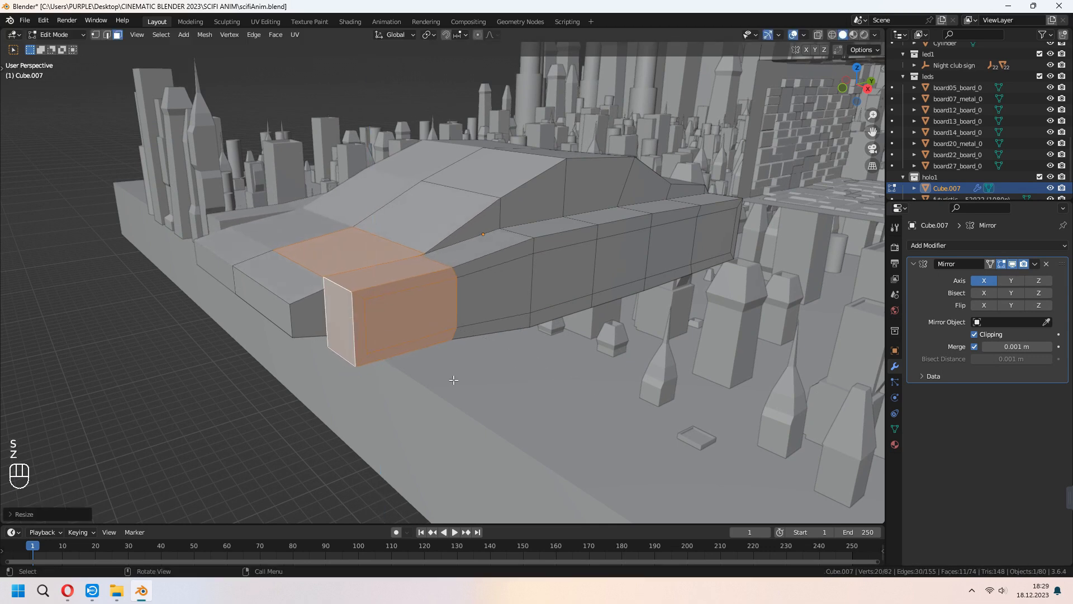
# Select the end face at the front of the side beam and shrink it along Z
pyautogui.click(341, 330)
pyautogui.press('s')
pyautogui.press('z')
pyautogui.click(529, 359)
# Extrude the side beam's front end face forward and taper it along Z
pyautogui.moveTo(528, 359); pyautogui.dragTo(503, 402, button='middle')
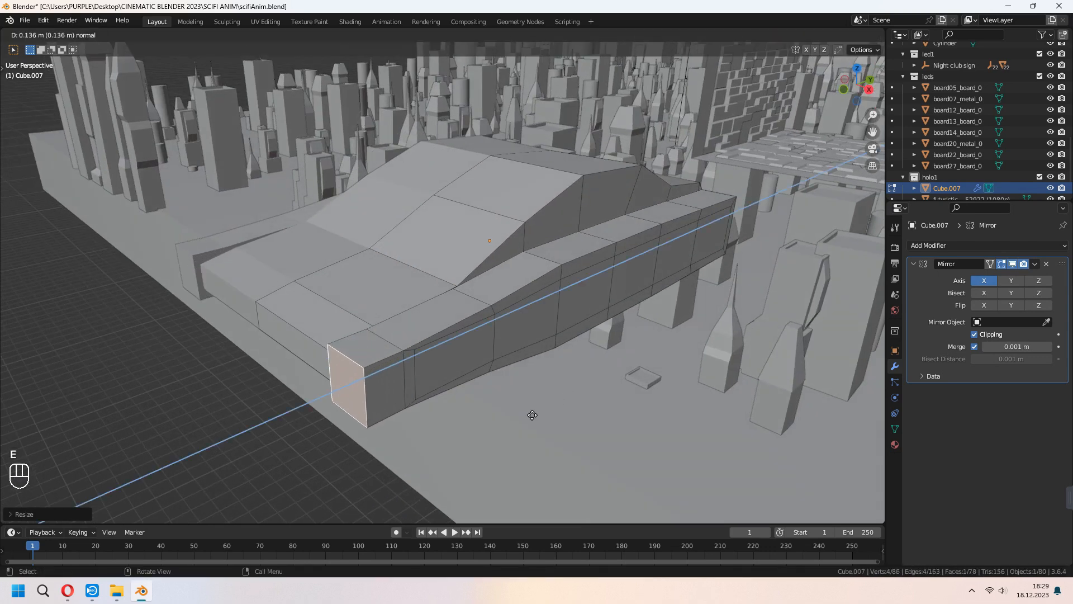
pyautogui.press('e')
pyautogui.press('s')
pyautogui.press('z')
pyautogui.click(419, 394)
# Narrow the extruded nose face along X and shift it along X
pyautogui.moveTo(423, 395); pyautogui.dragTo(523, 411, button='middle')
pyautogui.press('s')
pyautogui.press('x')
pyautogui.click(717, 415)
pyautogui.press('g')
pyautogui.press('x')
pyautogui.click(739, 412)
pyautogui.press('Tab')
pyautogui.press('Tab')
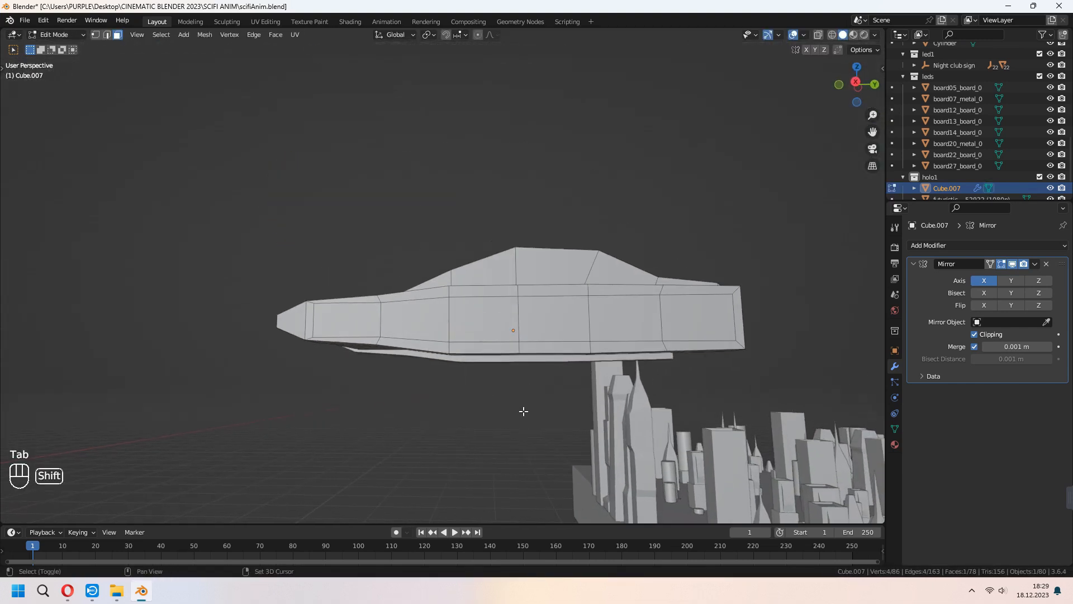
# Select the row of large side panel faces and recess them into the vehicle body
pyautogui.keyDown('shift'); pyautogui.click(573, 319); pyautogui.keyUp('shift')
pyautogui.keyDown('shift'); pyautogui.click(625, 319); pyautogui.keyUp('shift')
pyautogui.keyDown('shift'); pyautogui.click(698, 319); pyautogui.keyUp('shift')
pyautogui.moveTo(697, 319); pyautogui.dragTo(502, 301, button='middle')
pyautogui.click(639, 395)
# Scale the recessed side panel faces down along Z to create sloped borders around them
pyautogui.press('s')
pyautogui.press('z')
pyautogui.press('s')
pyautogui.click(738, 388)
pyautogui.press('Tab')
pyautogui.press('Tab')
pyautogui.press('3')
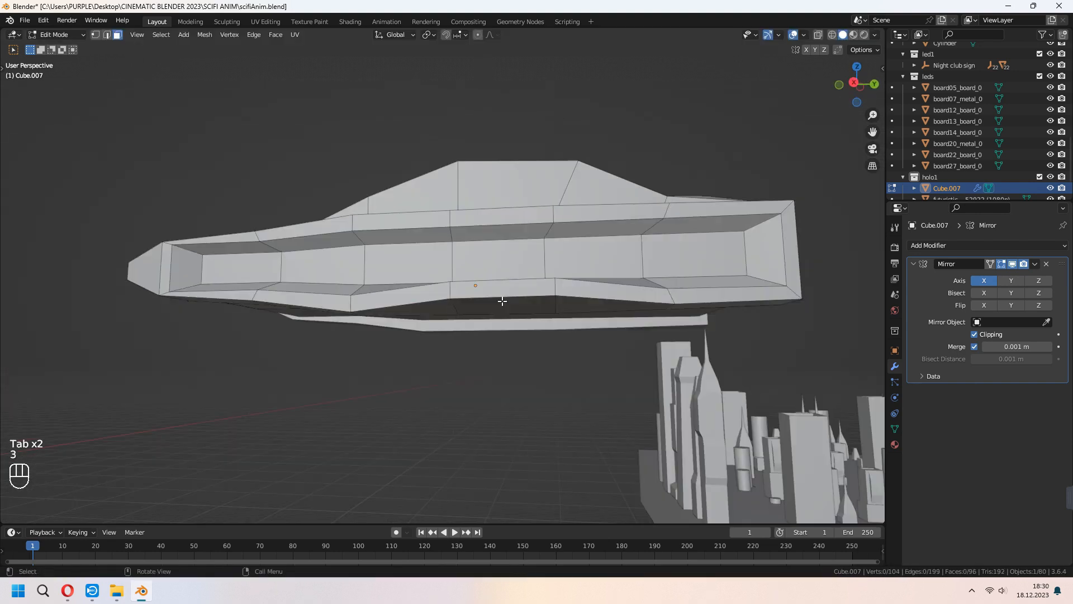
# Add a mesh circle and rotate it 90° about X and 90° about Z so it stands along the vehicle's side
pyautogui.press('Tab')
pyautogui.hotkey('shift', 'a')
pyautogui.moveTo(516, 300)
pyautogui.click(601, 86)
pyautogui.press('r')
pyautogui.press('x')
pyautogui.press('KP_9')
pyautogui.press('KP_0')
pyautogui.press('KP_Enter')
pyautogui.press('r')
pyautogui.press('z')
pyautogui.press('KP_9')
pyautogui.press('KP_0')
pyautogui.press('KP_Enter')
# Scale the circle along Y and position it beneath the vehicle body
pyautogui.press('s')
pyautogui.press('y')
pyautogui.click(624, 317)
pyautogui.press('g')
pyautogui.press('y')
pyautogui.press('x')
pyautogui.press('z')
pyautogui.click(622, 395)
# Delete the upper half of the circle's vertices to leave an open arc
pyautogui.press('Tab')
pyautogui.press('1')
pyautogui.moveTo(419, 329); pyautogui.dragTo(617, 385)
pyautogui.press('x')
pyautogui.click(617, 384)
# Move the arc along Z against the vehicle's underside and scale it along Z and Y
pyautogui.press('Tab')
pyautogui.press('g')
pyautogui.press('z')
pyautogui.click(623, 372)
pyautogui.press('s')
pyautogui.press('z')
pyautogui.click(614, 343)
pyautogui.press('s')
pyautogui.press('y')
pyautogui.click(628, 346)
# Extrude the arc's edges and fatten them outward into a curved band, shifting it along Z
pyautogui.press('Tab')
pyautogui.press('a')
pyautogui.press('e')
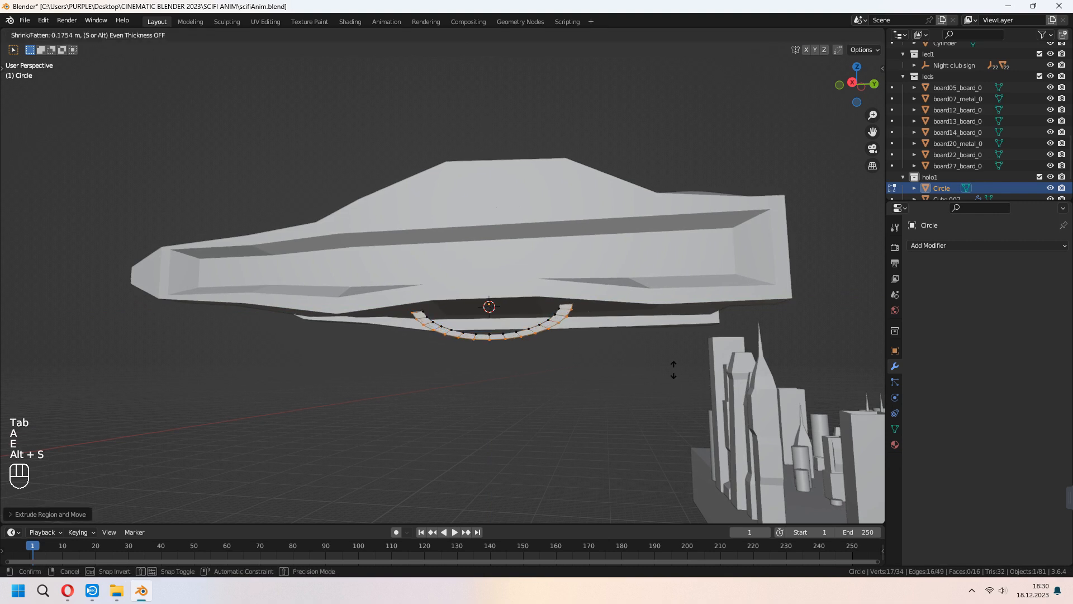
pyautogui.scroll(3, 626, 383)
pyautogui.press('g')
pyautogui.press('z')
pyautogui.click(657, 366)
# Extrude the curved band sideways to give it thickness
pyautogui.press('Tab')
pyautogui.press('Tab')
pyautogui.scroll(-2, 658, 367)
pyautogui.moveTo(657, 367); pyautogui.dragTo(523, 375, button='middle')
pyautogui.click(553, 391)
# Shade the arc smooth with Auto Smooth at 30°
pyautogui.press('Tab')
pyautogui.rightClick(523, 374)
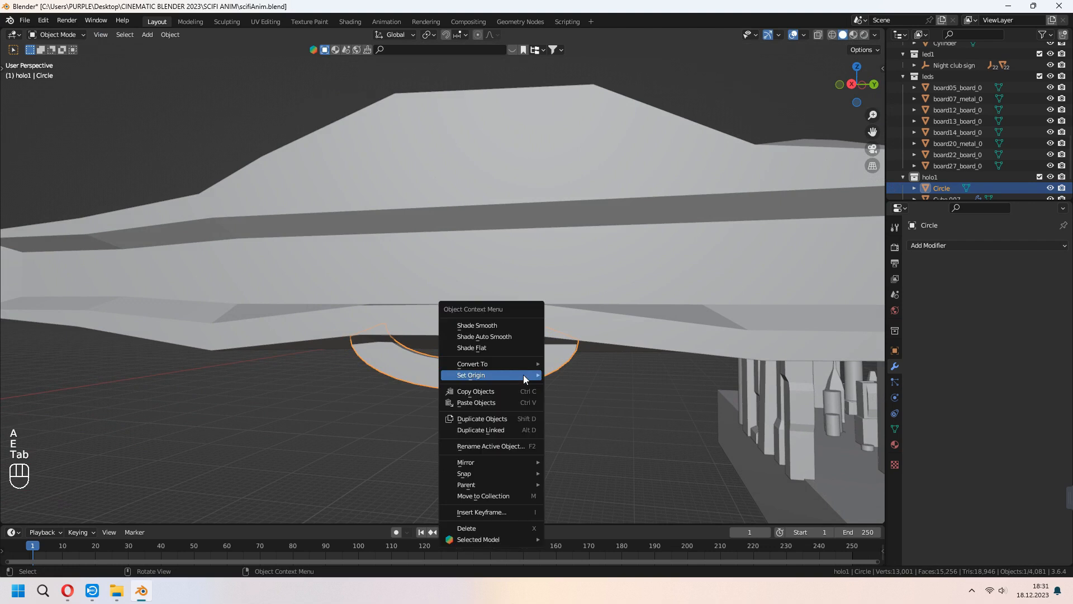
pyautogui.click(523, 371)
pyautogui.click(894, 429)
pyautogui.moveTo(604, 475); pyautogui.dragTo(510, 376, button='middle')
# Extrude the arc's faces and shrink them along their normals to form a channel between raised rims
pyautogui.press('Tab')
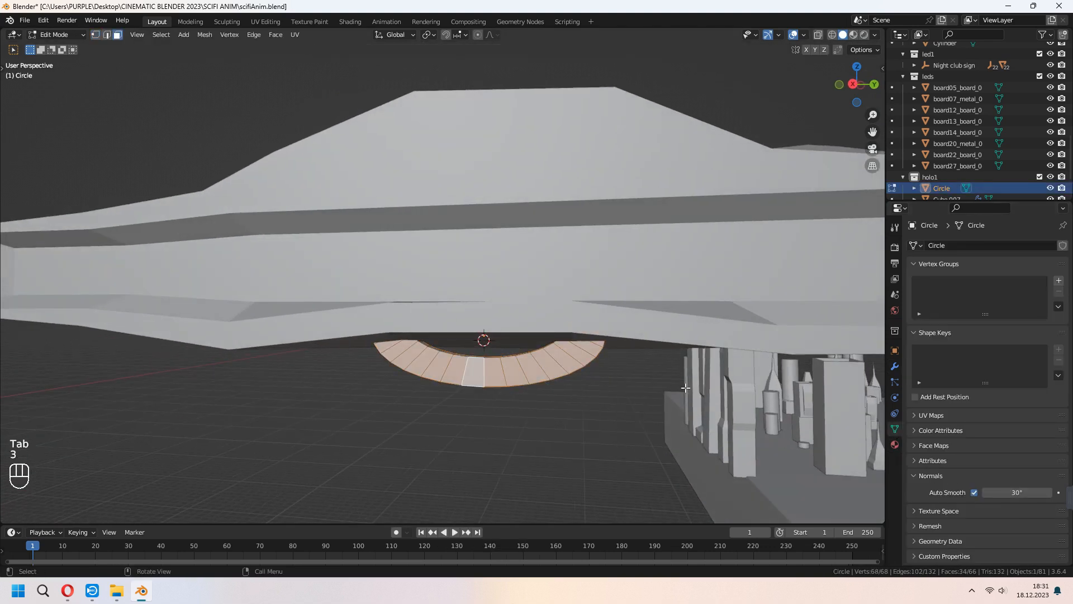
pyautogui.click(713, 382)
pyautogui.moveTo(712, 382); pyautogui.dragTo(692, 403, button='middle')
pyautogui.press('e')
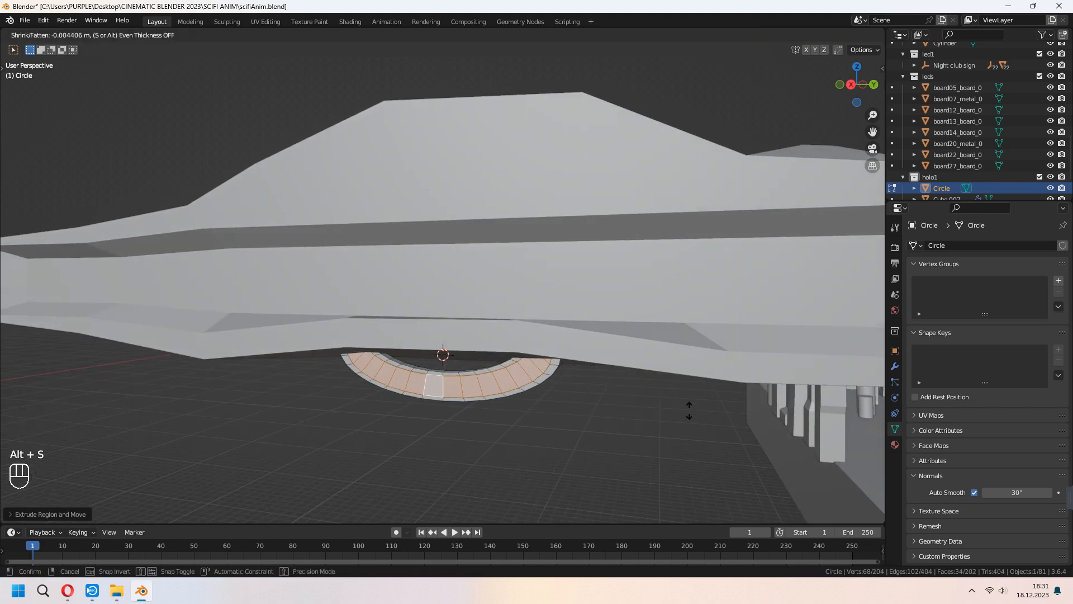
pyautogui.click(608, 442)
pyautogui.press('Tab')
# Apply the vehicle body's Mirror modifier, shade the body smooth and add a Subdivision Surface modifier
pyautogui.moveTo(606, 446); pyautogui.dragTo(666, 451, button='middle')
pyautogui.press('a')
pyautogui.click(555, 346)
pyautogui.moveTo(554, 346); pyautogui.dragTo(688, 381, button='middle')
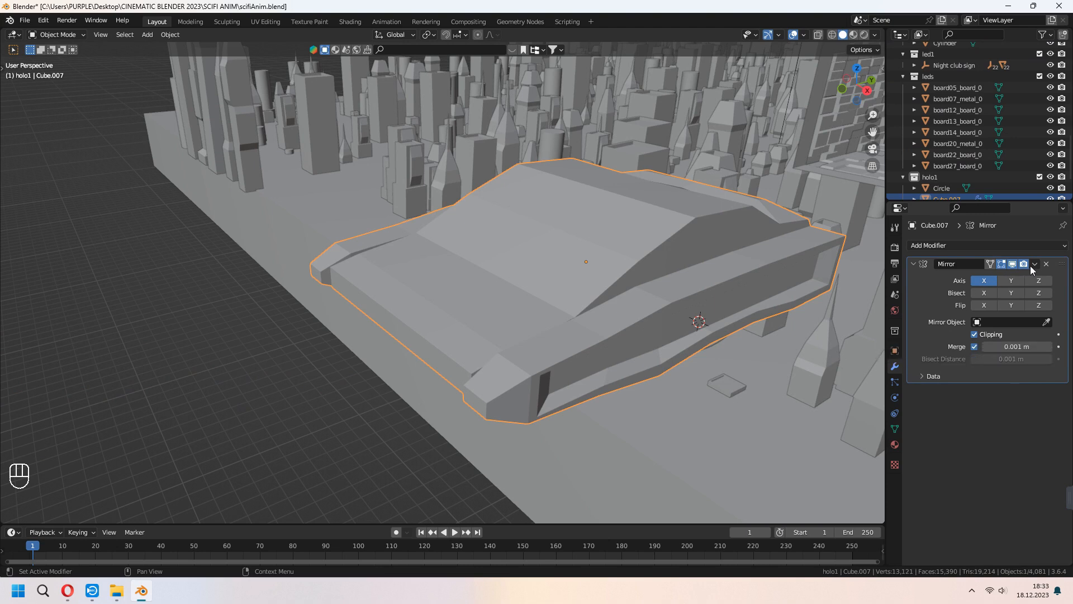
pyautogui.moveTo(559, 313); pyautogui.dragTo(525, 296, button='middle')
pyautogui.press('Tab')
pyautogui.press('Tab')
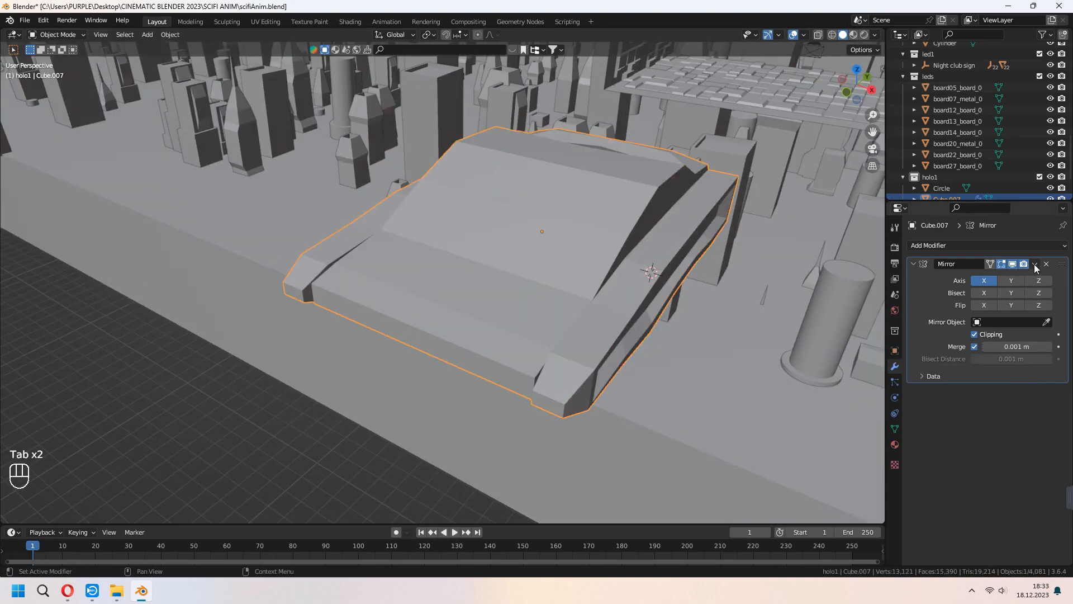
pyautogui.hotkey('ctrl', 'a')
pyautogui.rightClick(553, 291)
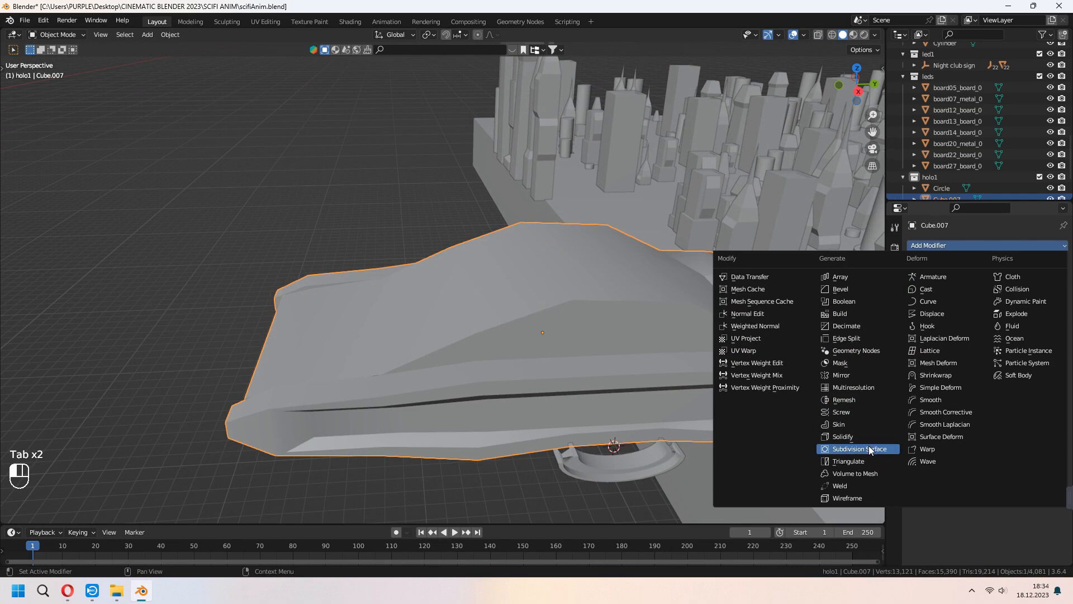
pyautogui.click(838, 449)
# Add loop cuts to the vehicle body to tighten its subdivided edges
pyautogui.press('Tab')
pyautogui.moveTo(559, 380); pyautogui.dragTo(481, 269, button='middle')
pyautogui.hotkey('ctrl', 'r')
pyautogui.click(422, 314)
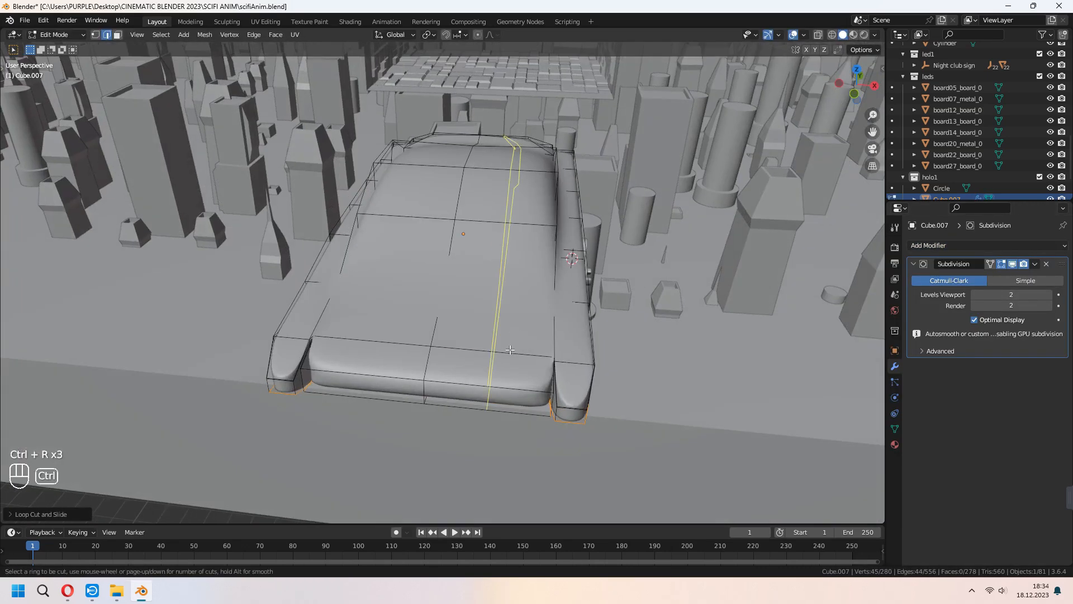
pyautogui.click(559, 352)
pyautogui.click(559, 358)
# Inset the cabin side faces on both sides of the body and recess them as side windows
pyautogui.moveTo(559, 358); pyautogui.dragTo(562, 321, button='middle')
pyautogui.press('3')
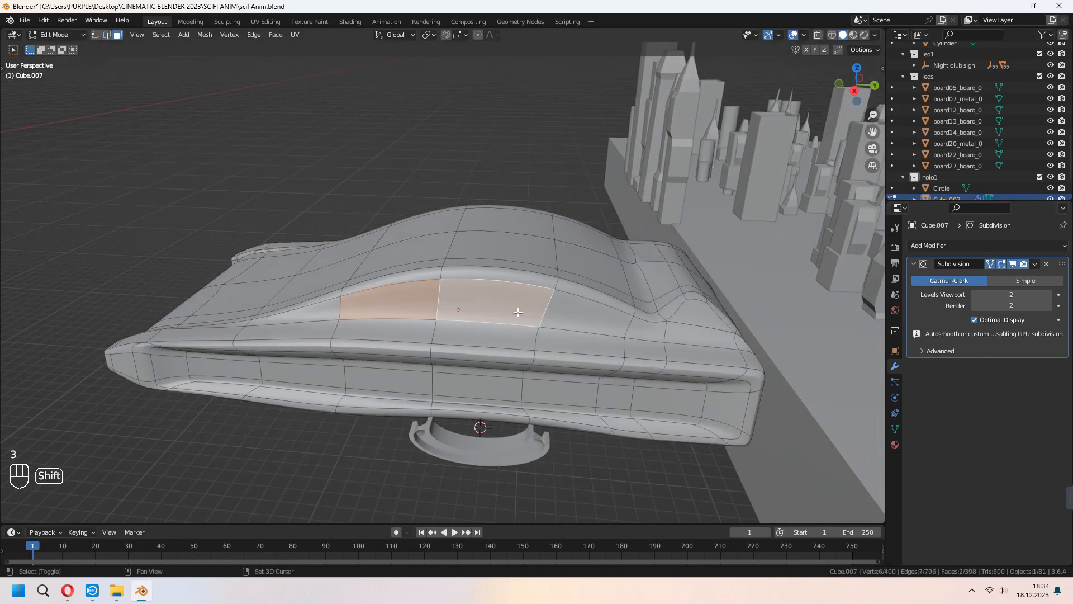
pyautogui.keyDown('shift'); pyautogui.click(489, 335); pyautogui.keyUp('shift')
pyautogui.moveTo(489, 335); pyautogui.dragTo(375, 355, button='middle')
pyautogui.keyDown('shift'); pyautogui.click(378, 272); pyautogui.keyUp('shift')
pyautogui.keyDown('shift'); pyautogui.click(462, 277); pyautogui.keyUp('shift')
pyautogui.moveTo(461, 277); pyautogui.dragTo(682, 321, button='middle')
pyautogui.moveTo(682, 321); pyautogui.dragTo(648, 408, button='middle')
pyautogui.press('i')
pyautogui.click(699, 366)
pyautogui.scroll(1, 691, 370)
pyautogui.press('e')
pyautogui.rightClick(647, 410)
pyautogui.hotkey('alt', 's')
pyautogui.click(673, 443)
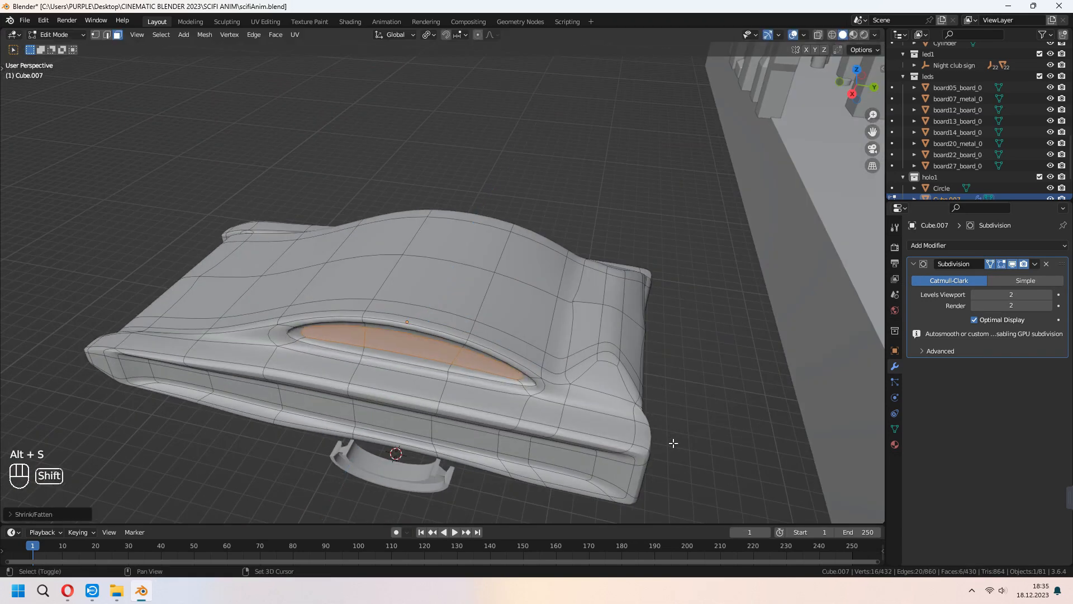
# Select the windscreen faces and extrude them inward along their normals
pyautogui.press('Tab')
pyautogui.moveTo(673, 444); pyautogui.dragTo(575, 414, button='middle')
pyautogui.press('Tab')
pyautogui.press('a')
pyautogui.press('a')
pyautogui.press('3')
pyautogui.keyDown('shift'); pyautogui.click(501, 336); pyautogui.keyUp('shift')
pyautogui.moveTo(517, 364); pyautogui.dragTo(651, 425, button='middle')
pyautogui.press('e')
pyautogui.rightClick(653, 426)
pyautogui.hotkey('alt', 's')
pyautogui.press('Tab')
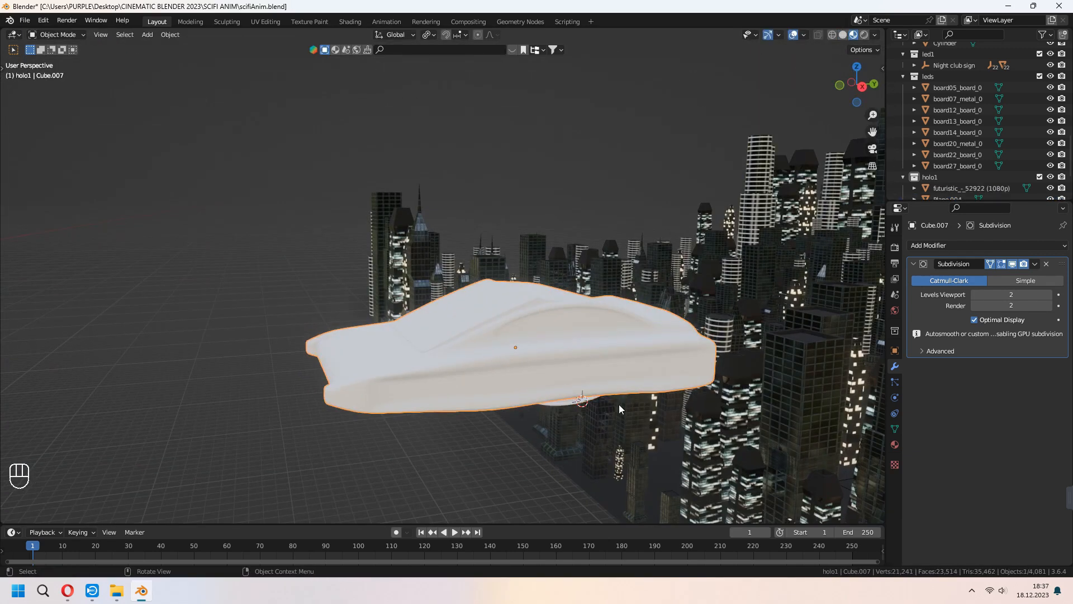
# Create a new material for the vehicle body and name it car
pyautogui.click(896, 444)
pyautogui.click(914, 293)
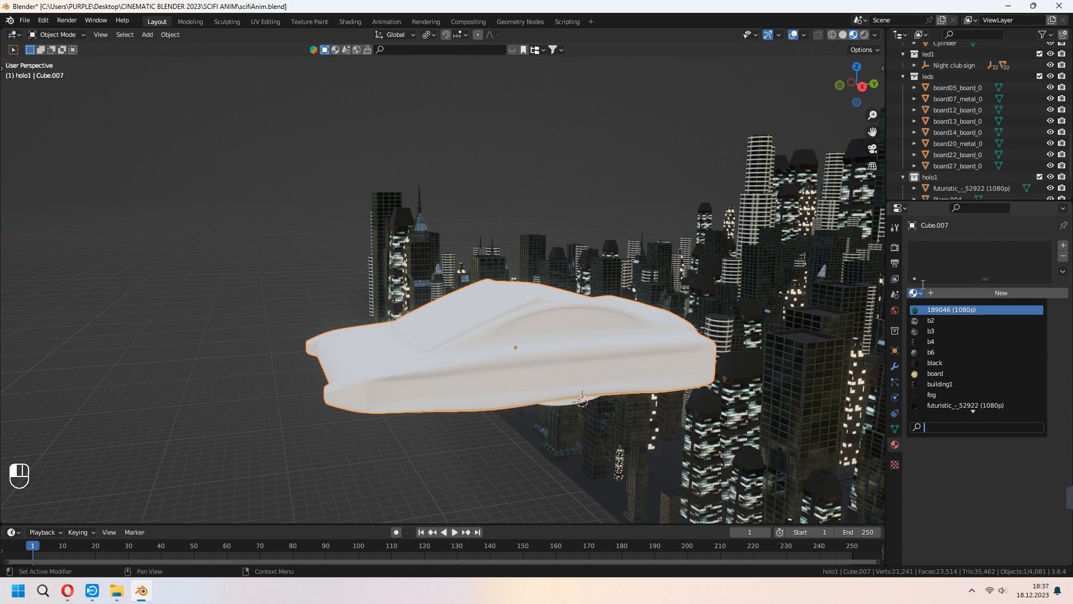
pyautogui.click(954, 293)
pyautogui.click(953, 293)
pyautogui.write('c')
# Darken the car material's base color to near black, set metallic to 0.867 and roughness to 0.281
pyautogui.click(1017, 391)
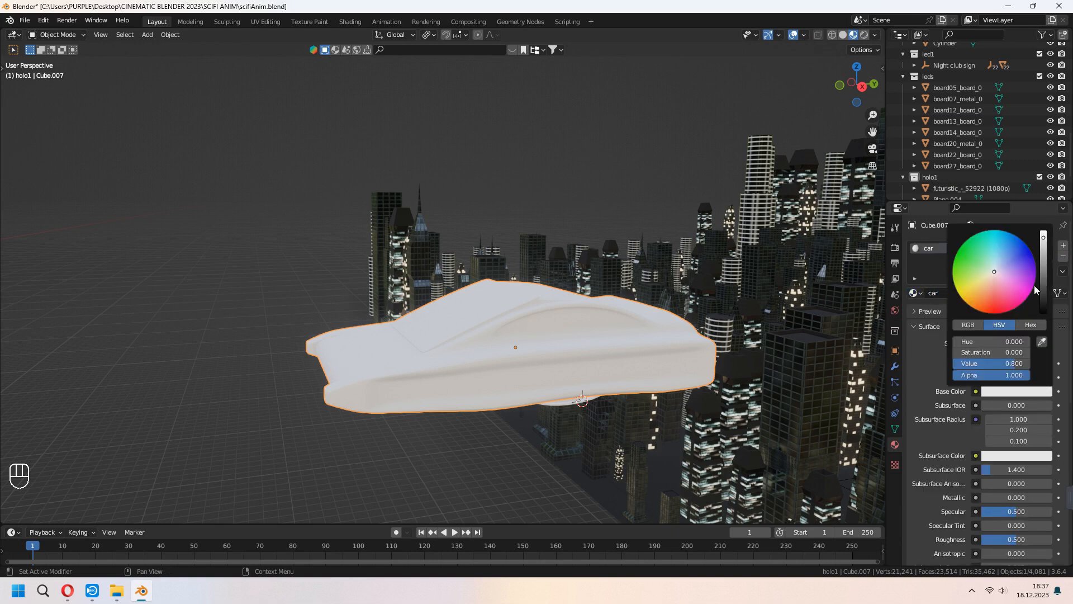
pyautogui.moveTo(1051, 313); pyautogui.dragTo(1051, 391)
pyautogui.scroll(-2, 984, 391)
pyautogui.moveTo(1001, 453); pyautogui.dragTo(1034, 453)
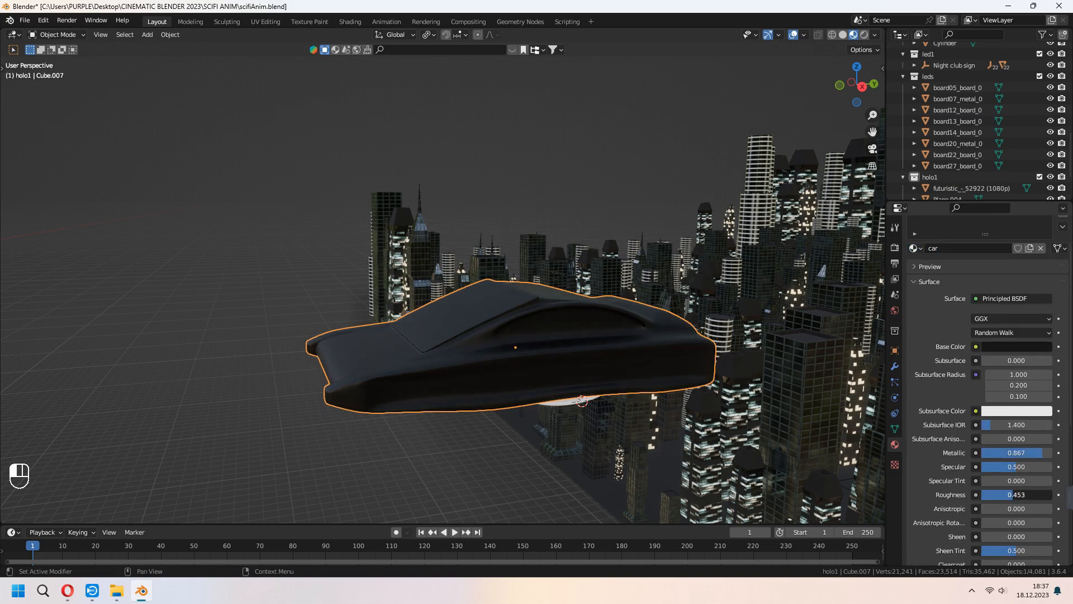
# Add a second material slot with a new material named glass
pyautogui.scroll(2, 963, 358)
pyautogui.click(1064, 245)
pyautogui.click(973, 310)
pyautogui.click(971, 308)
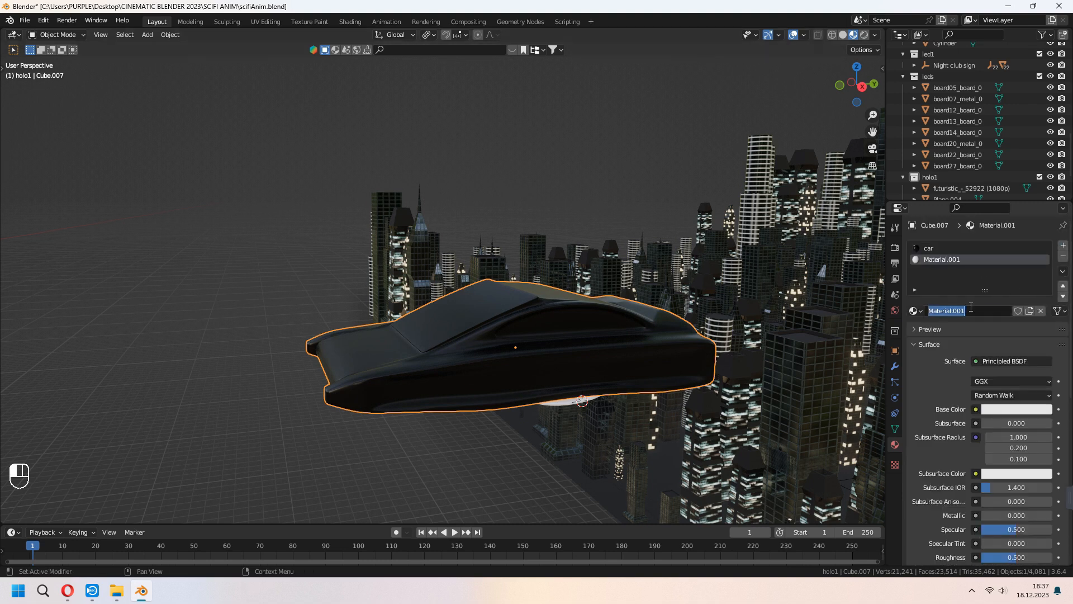
pyautogui.press('Return')
# Assign the glass material to the windscreen and side window faces
pyautogui.moveTo(604, 327); pyautogui.dragTo(656, 376, button='middle')
pyautogui.scroll(3, 559, 378)
pyautogui.press('Tab')
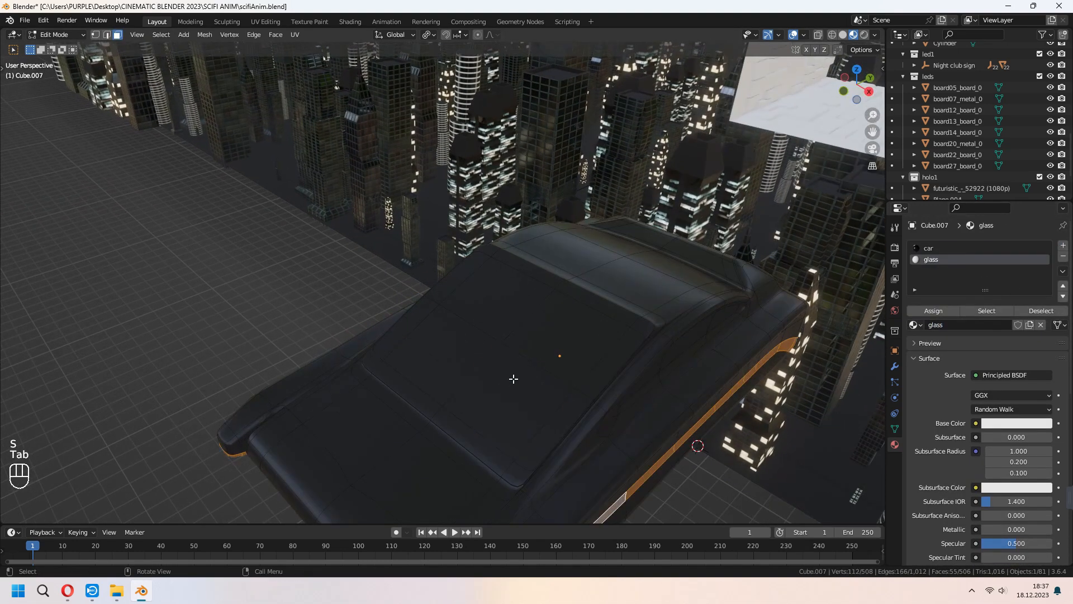
pyautogui.click(511, 385)
pyautogui.keyDown('shift'); pyautogui.click(568, 340); pyautogui.keyUp('shift')
pyautogui.keyDown('shift'); pyautogui.click(495, 299); pyautogui.keyUp('shift')
pyautogui.keyDown('shift'); pyautogui.click(454, 345); pyautogui.keyUp('shift')
pyautogui.keyDown('shift'); pyautogui.click(562, 365); pyautogui.keyUp('shift')
pyautogui.keyDown('shift'); pyautogui.click(660, 366); pyautogui.keyUp('shift')
pyautogui.keyDown('shift'); pyautogui.click(750, 374); pyautogui.keyUp('shift')
pyautogui.click(941, 260)
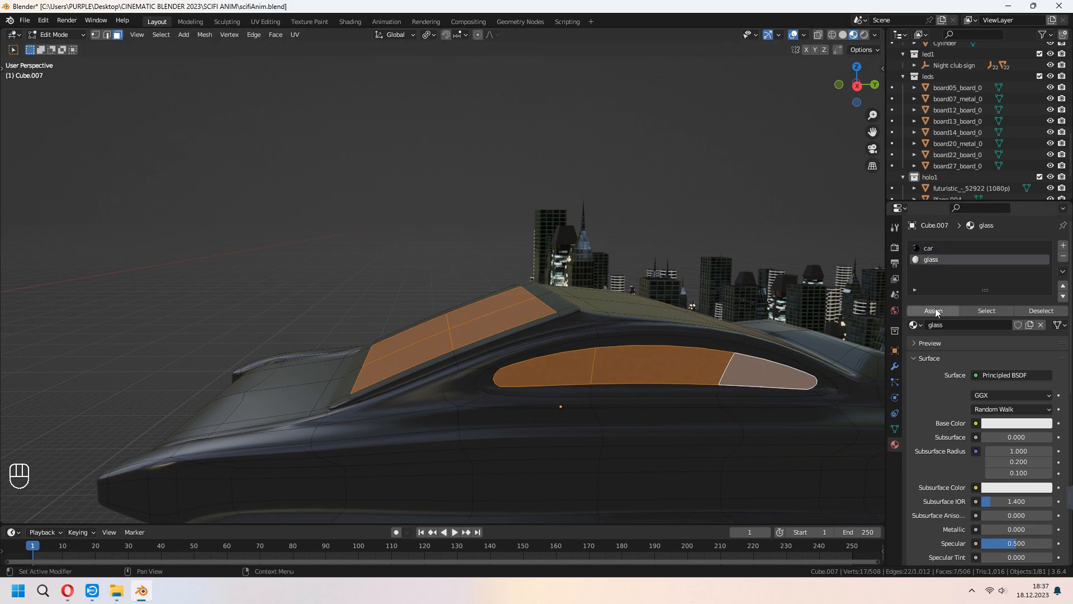
pyautogui.click(934, 311)
pyautogui.press('Tab')
pyautogui.scroll(-3, 540, 371)
pyautogui.moveTo(540, 371); pyautogui.dragTo(604, 390, button='middle')
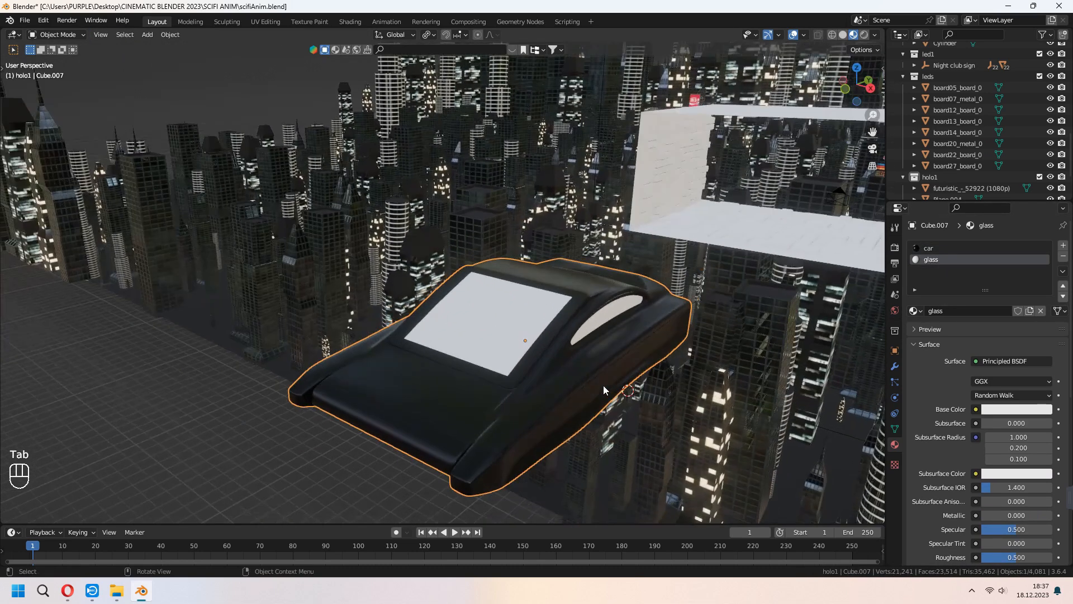
# Search the online material library for glass and apply Low-Dispersion Glass (LD Glass) to the vehicle's windows
pyautogui.click(476, 50)
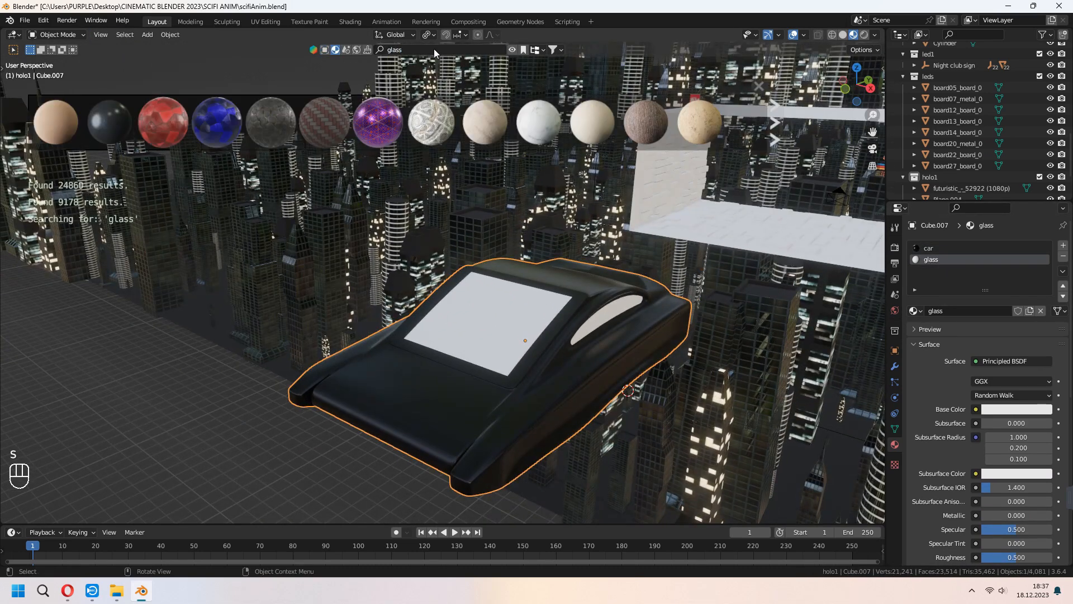
pyautogui.hotkey('ctrl', 'z')
pyautogui.moveTo(541, 133)
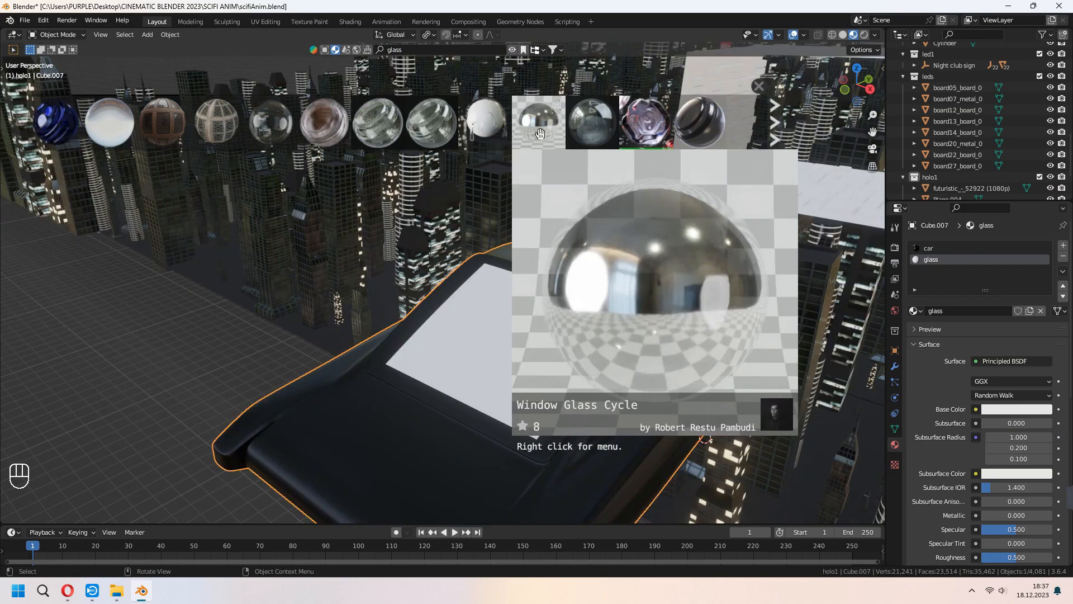
pyautogui.moveTo(582, 137)
pyautogui.moveTo(56, 121); pyautogui.dragTo(496, 354)
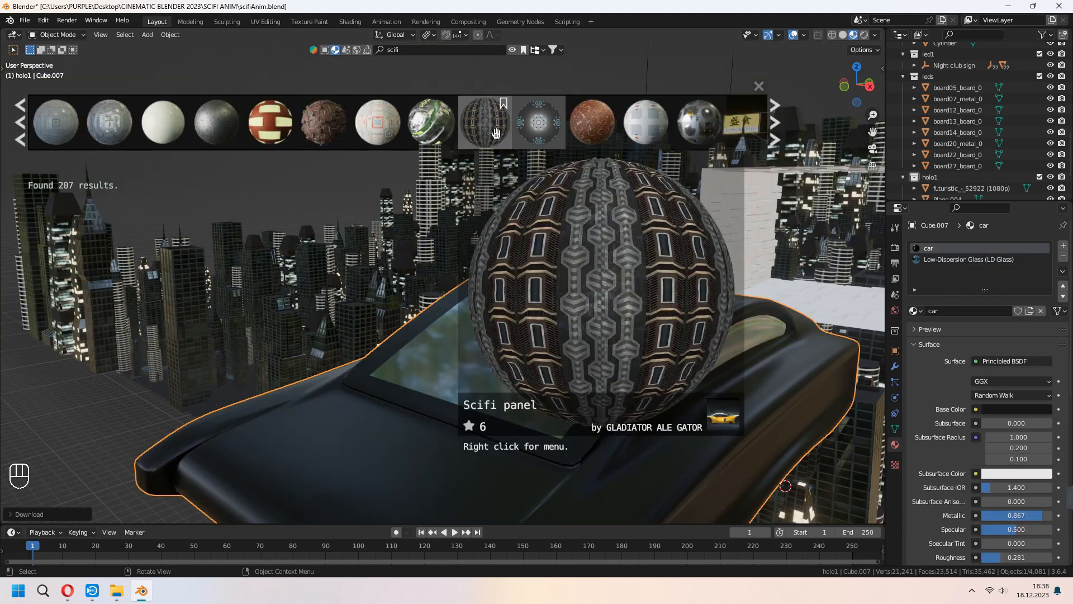
# Apply the SciFi Airlock 02 library material to the vehicle's body and preview it in rendered shading
pyautogui.moveTo(220, 120); pyautogui.dragTo(546, 384)
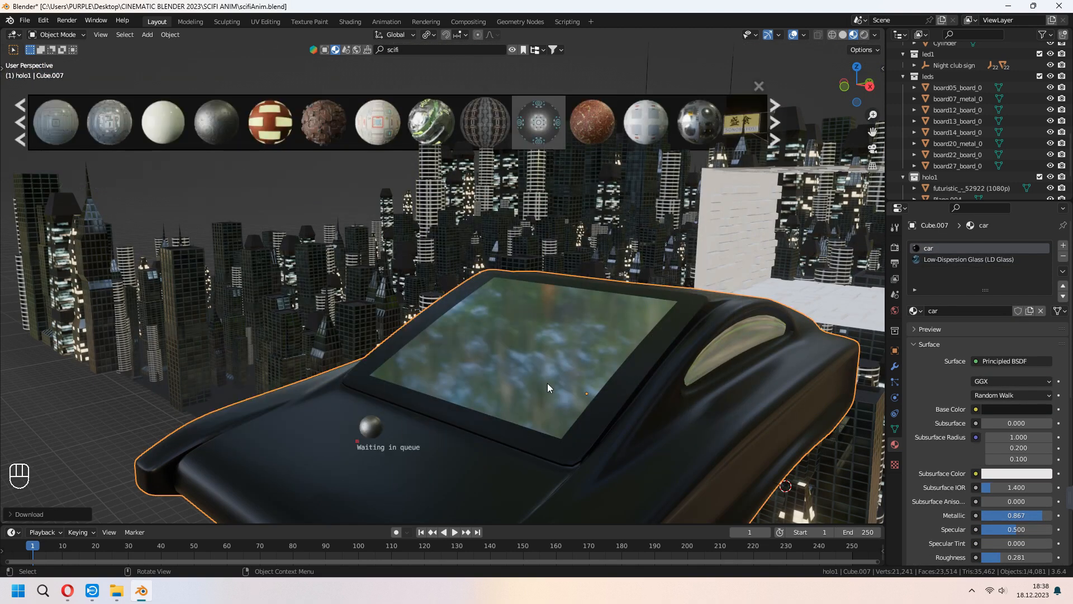
pyautogui.scroll(-3, 546, 374)
pyautogui.click(864, 35)
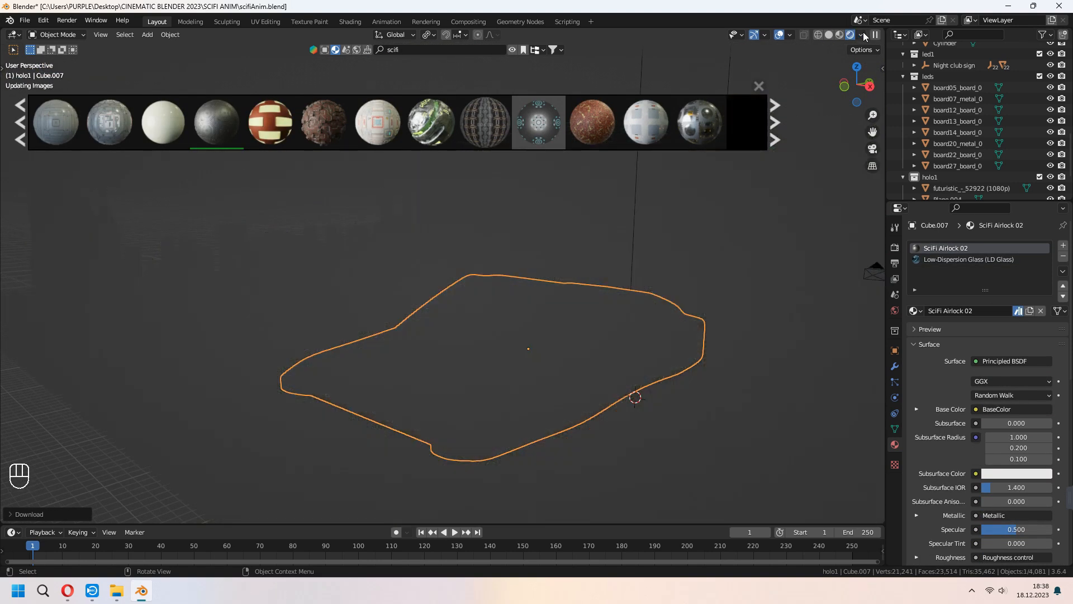
# Tint the underbody arc's emission material light blue with hue 0.661 and saturation 0.351
pyautogui.press('Tab')
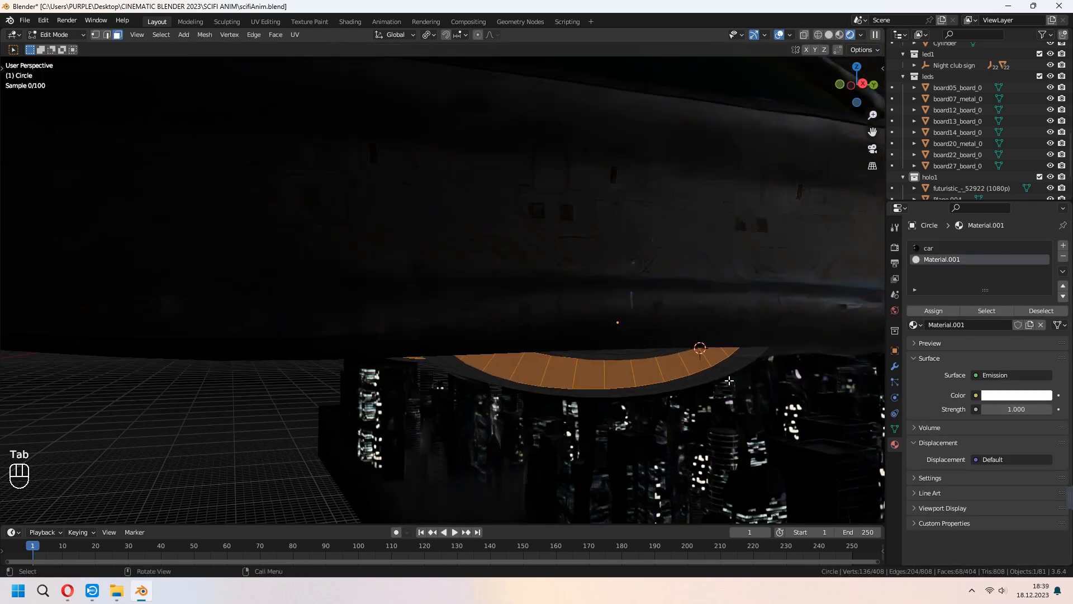
pyautogui.press('Tab')
pyautogui.scroll(-6, 730, 381)
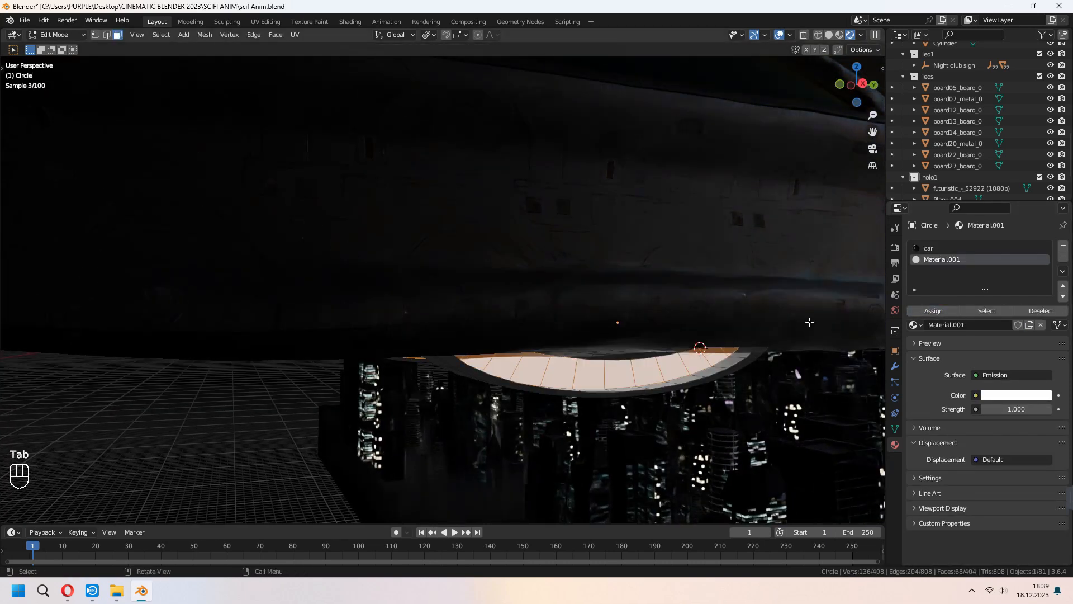
pyautogui.click(1017, 381)
pyautogui.moveTo(1006, 252); pyautogui.dragTo(1006, 250)
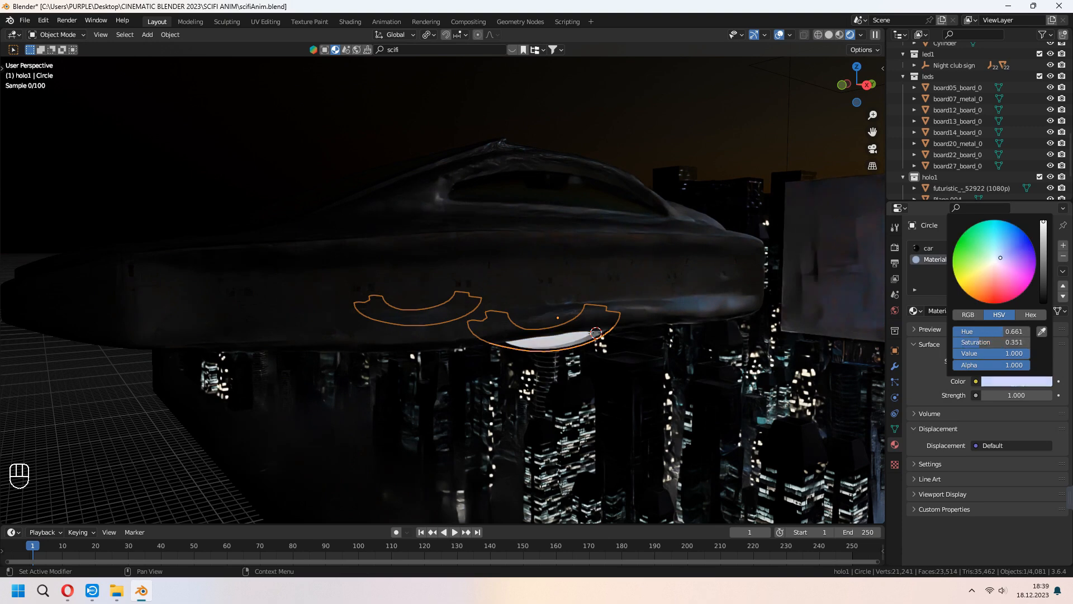
# Examine the SciFi Floor Tile material among the sci-fi library results and view the tiled room through the camera
pyautogui.moveTo(559, 335); pyautogui.dragTo(447, 235, button='middle')
pyautogui.click(431, 235)
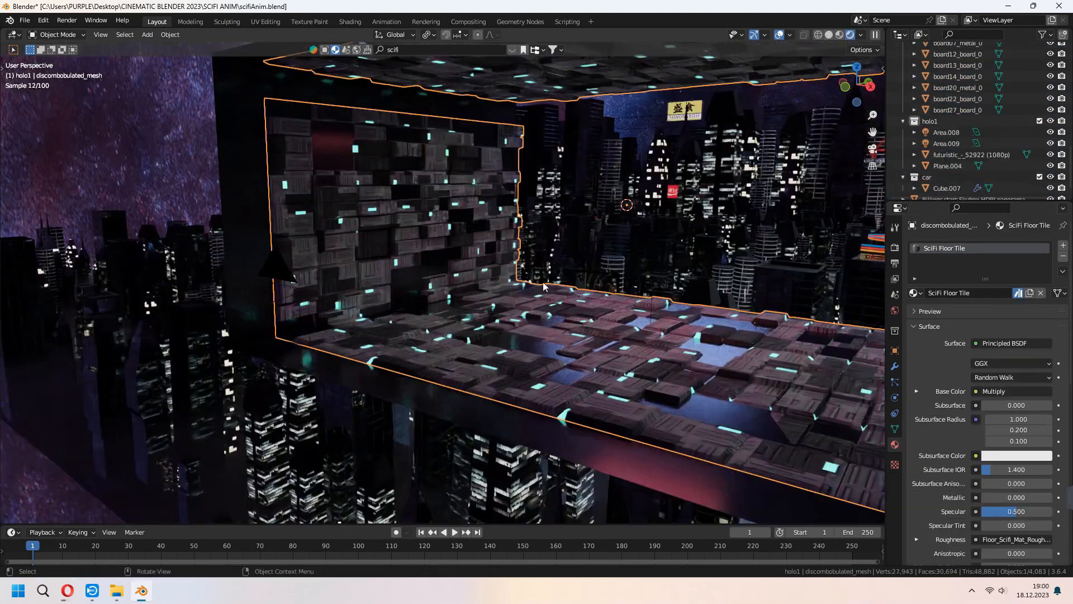
pyautogui.click(513, 49)
pyautogui.moveTo(230, 134)
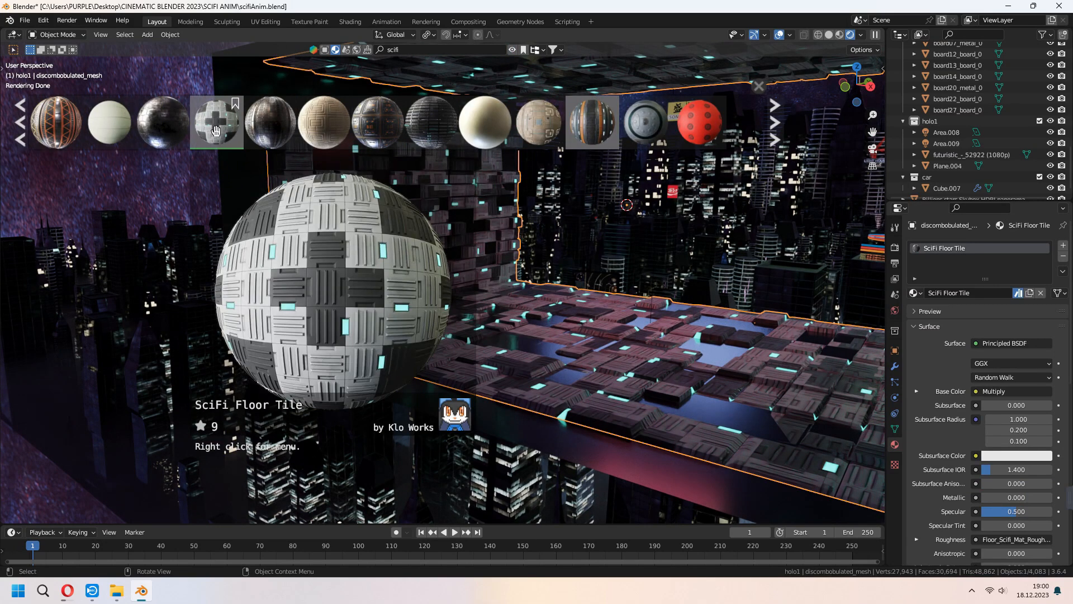
pyautogui.press('KP_0')
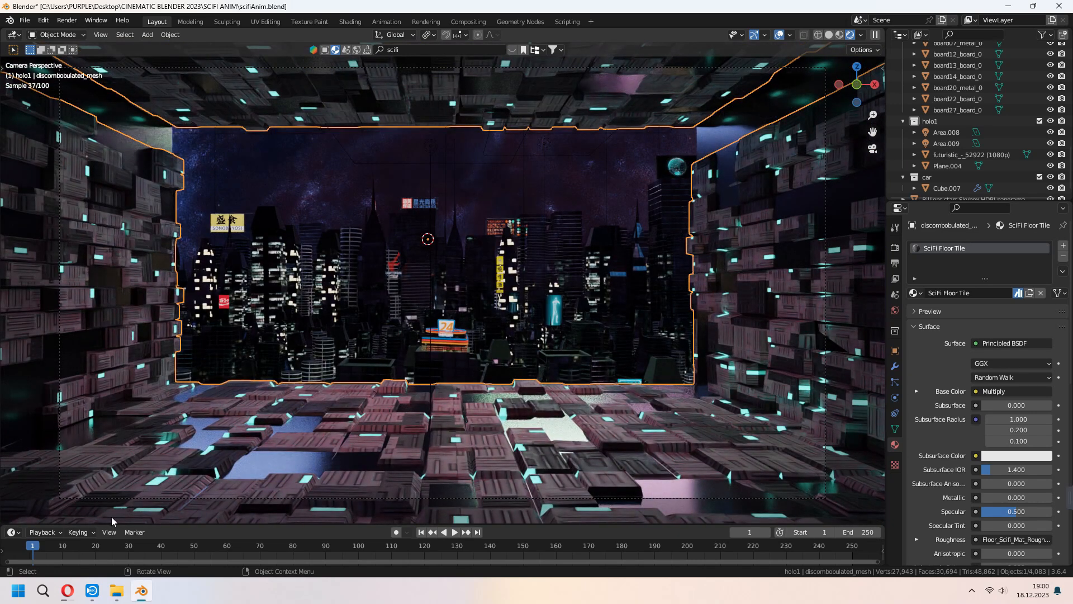
# Switch to Mixamo and examine the Jennifer character, the animation library and the download settings
pyautogui.hotkey('alt', 'Tab')
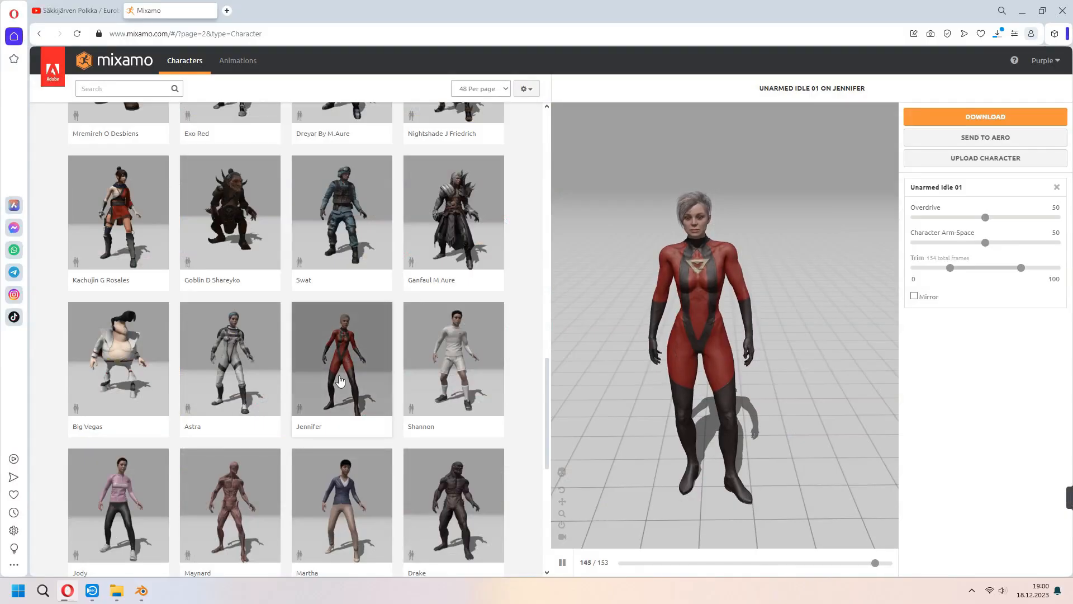
pyautogui.moveTo(785, 360); pyautogui.dragTo(749, 350)
pyautogui.click(238, 62)
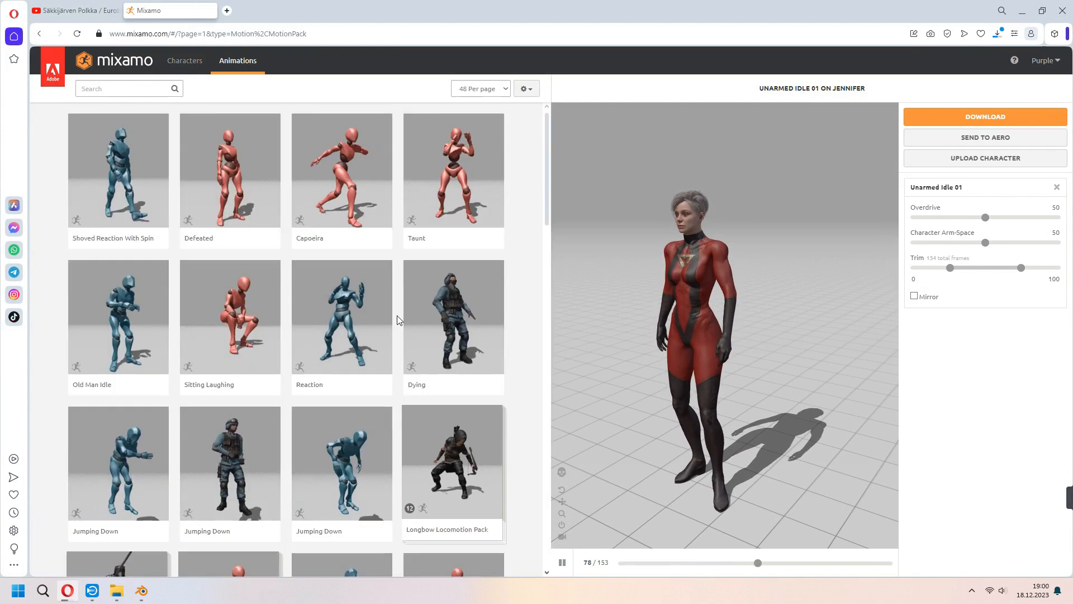
pyautogui.scroll(-5, 227, 481)
pyautogui.scroll(-3, 375, 481)
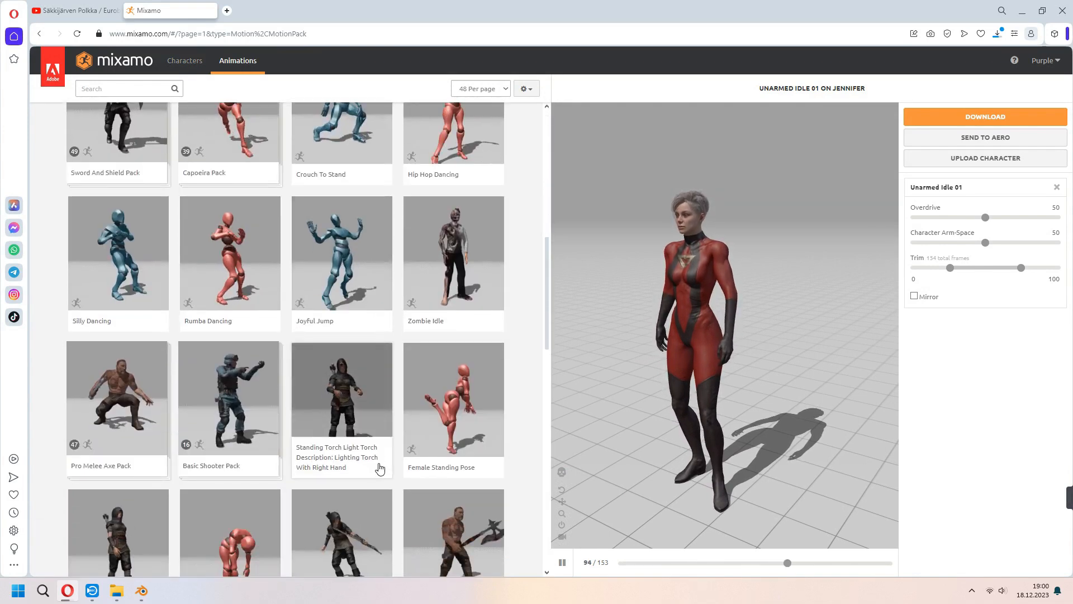
pyautogui.click(973, 119)
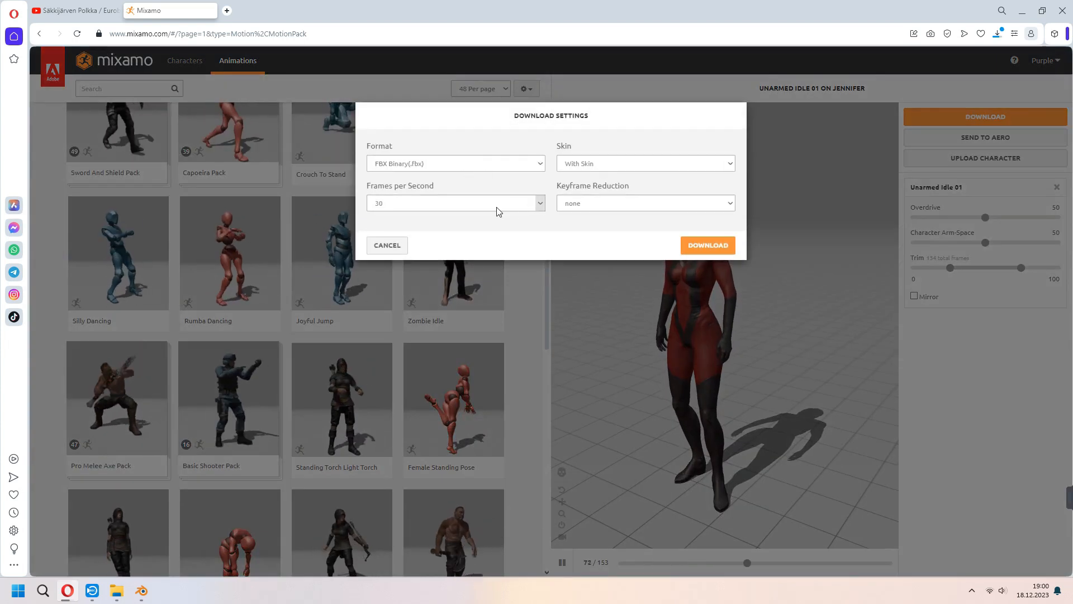
pyautogui.click(384, 250)
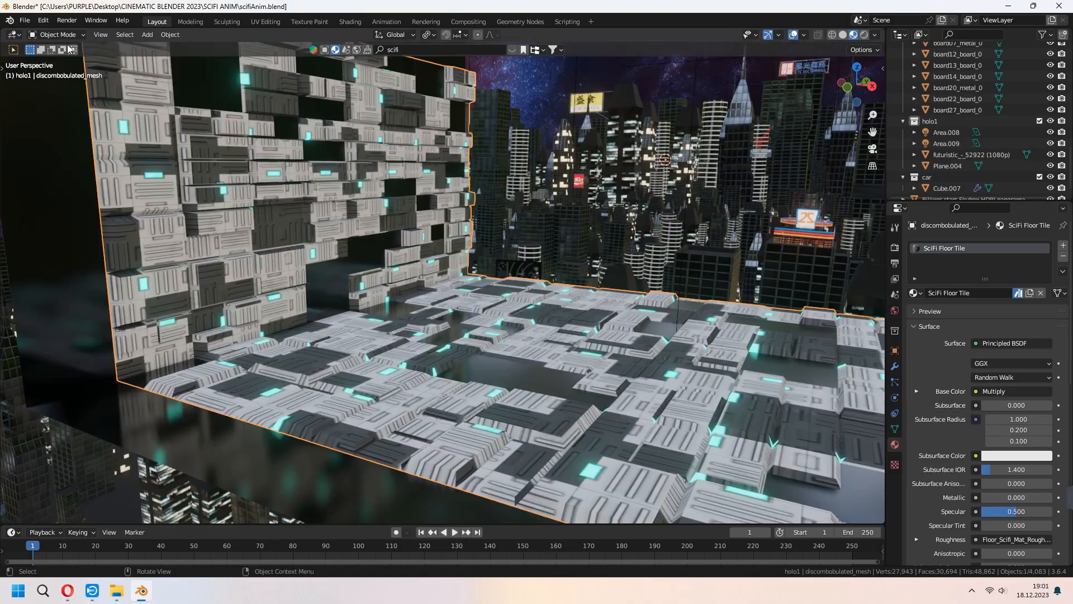
# Import the FBX character file Unarmed Idle 01.fbx from the textures folder and frame the imported armature
pyautogui.click(24, 20)
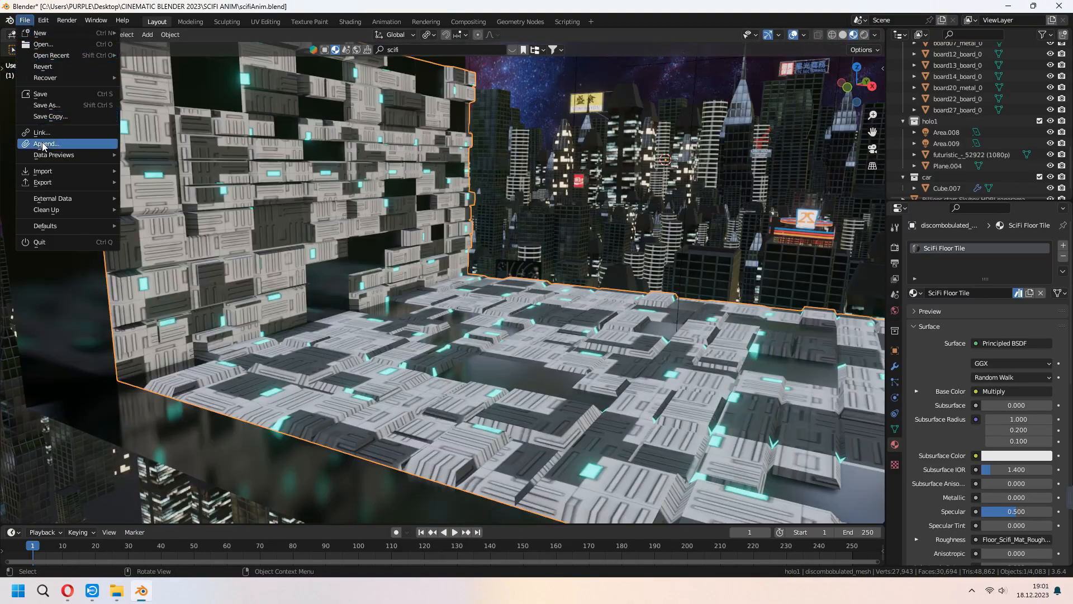
pyautogui.moveTo(57, 173)
pyautogui.click(174, 304)
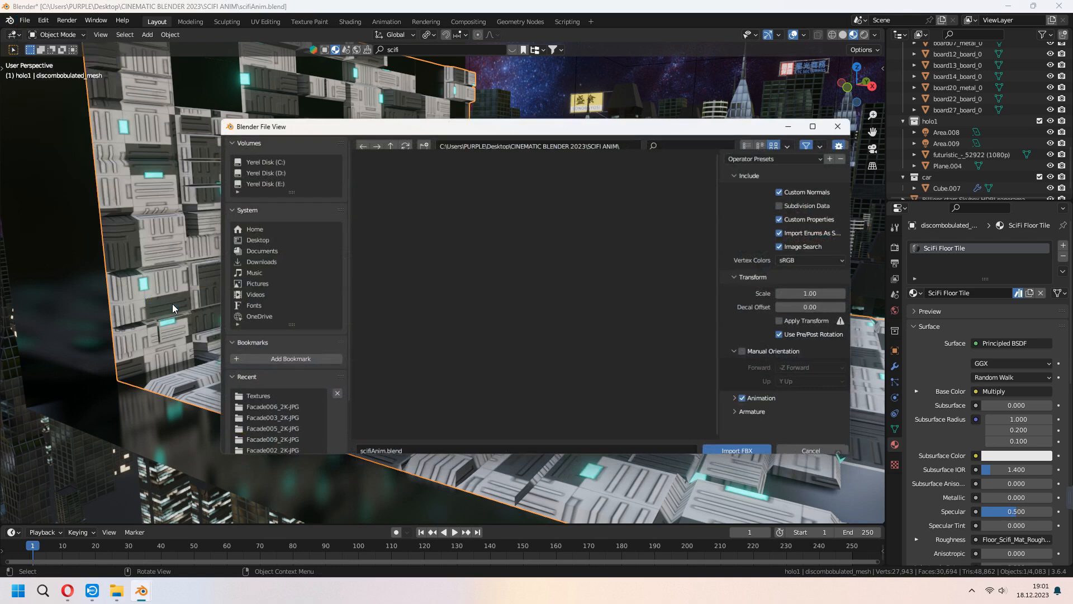
pyautogui.doubleClick(495, 193)
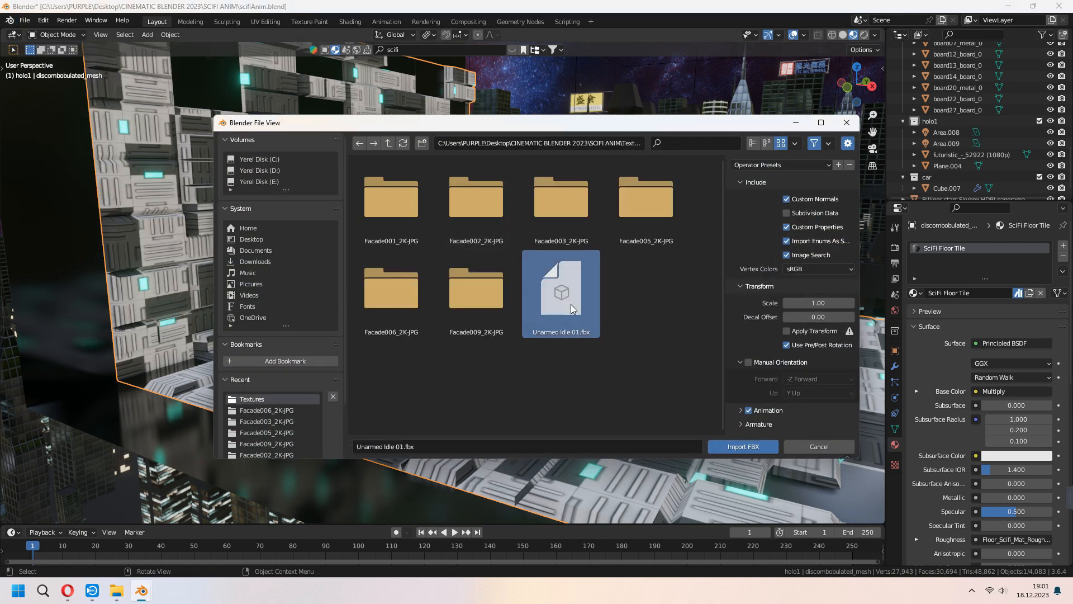
pyautogui.click(737, 447)
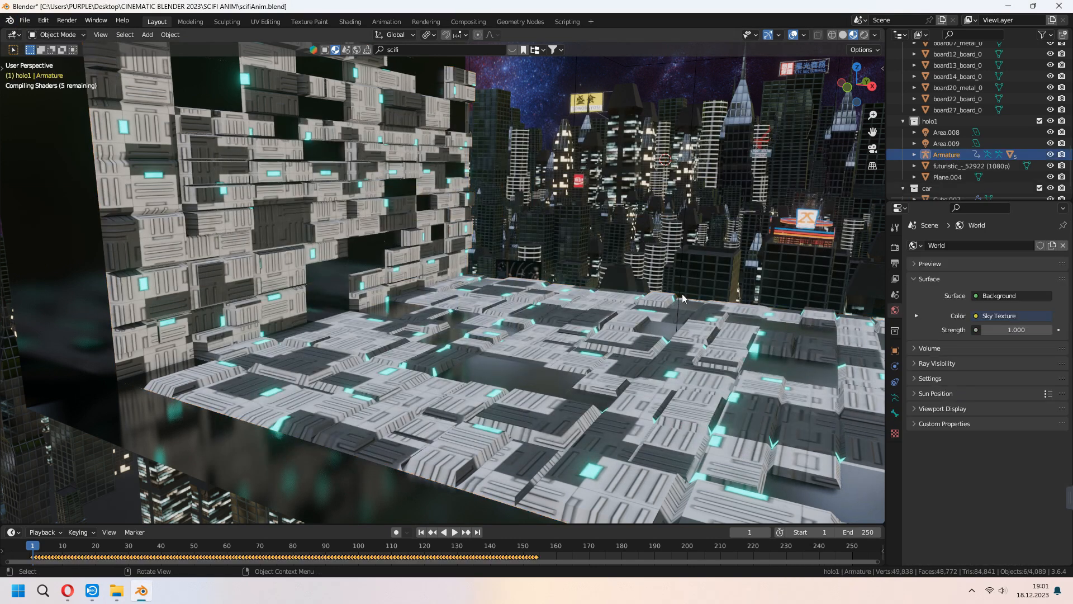
pyautogui.press('KP_Decimal')
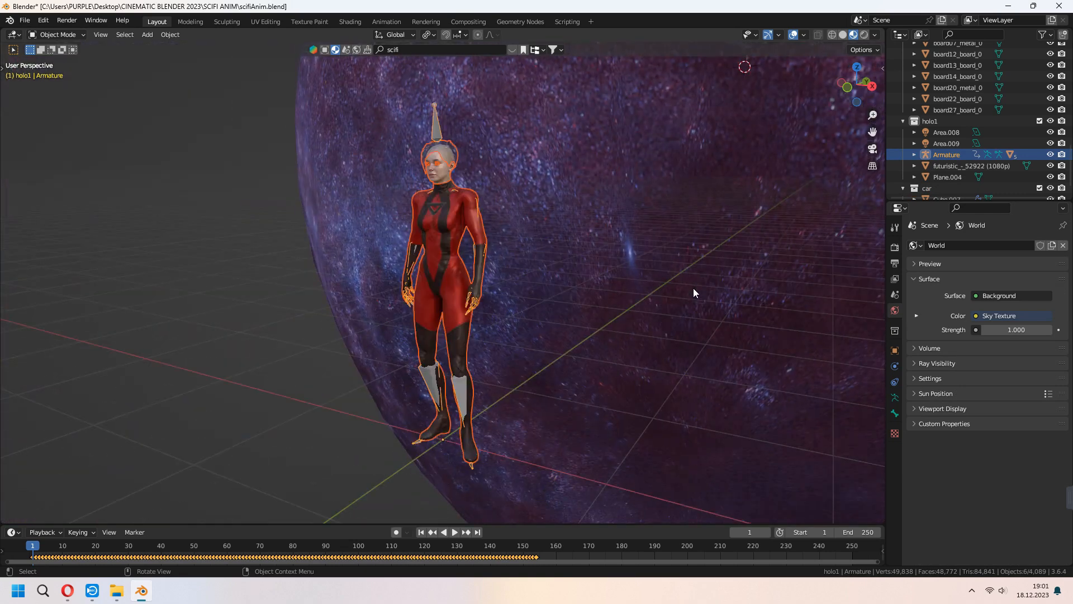
# Scale the imported character to fit the room and place it standing on the sci-fi floor tiles
pyautogui.moveTo(650, 282); pyautogui.dragTo(671, 324, button='middle')
pyautogui.scroll(-5, 584, 307)
pyautogui.press('s')
pyautogui.click(573, 326)
pyautogui.hotkey('shift', 's')
pyautogui.click(502, 278)
pyautogui.press('KP_0')
pyautogui.press('g')
pyautogui.press('z')
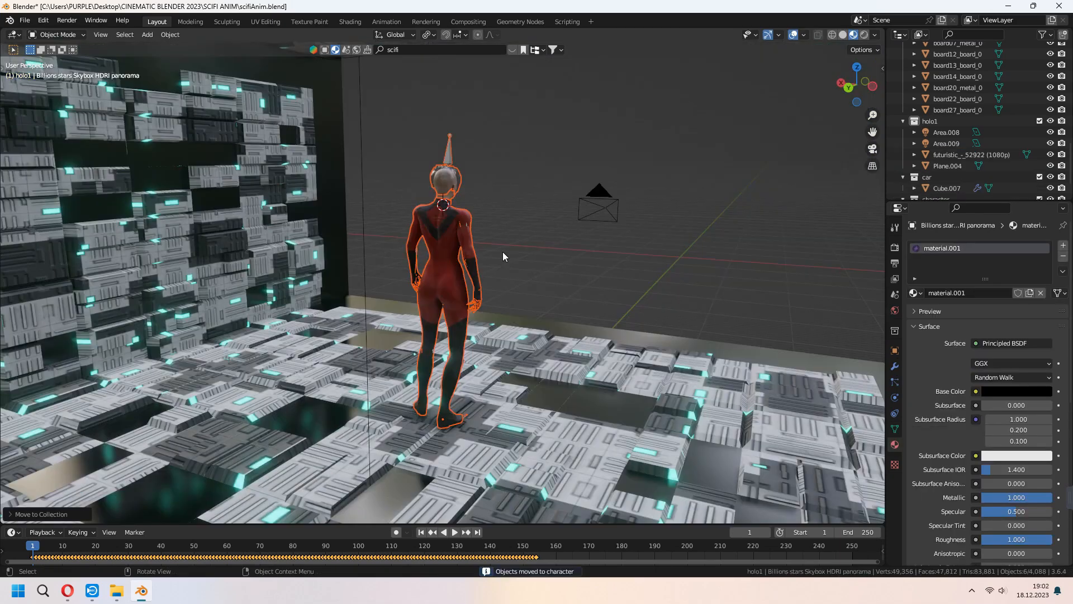
# Examine the character's hair mesh up close and preview the character in rendered shading
pyautogui.click(502, 250)
pyautogui.click(462, 198)
pyautogui.press('KP_Decimal')
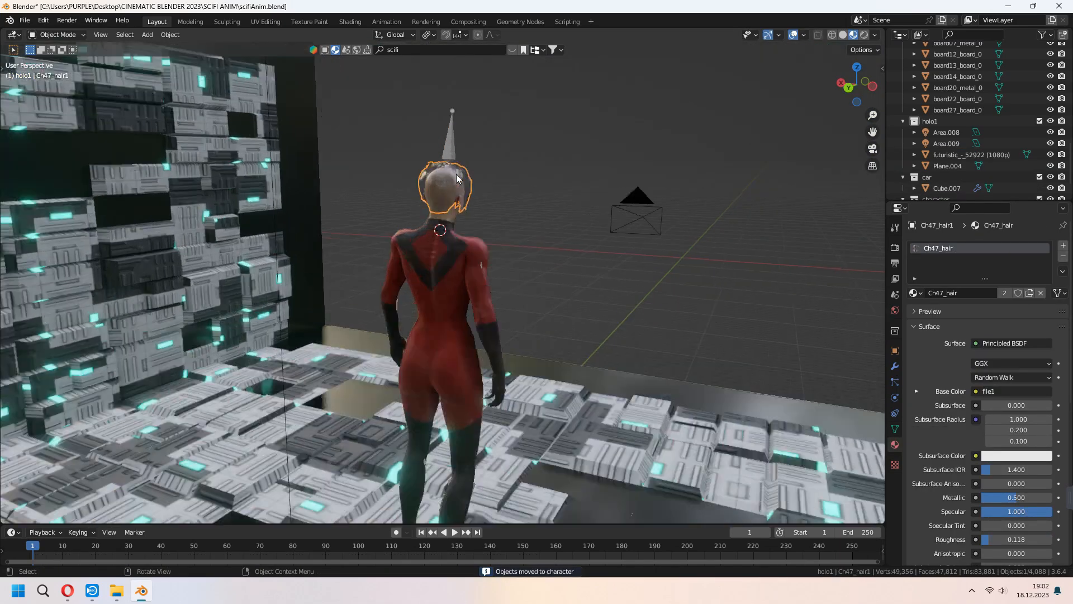
pyautogui.moveTo(478, 190); pyautogui.dragTo(488, 329, button='middle')
pyautogui.scroll(-3, 524, 311)
pyautogui.press('a')
pyautogui.press('a')
pyautogui.click(864, 36)
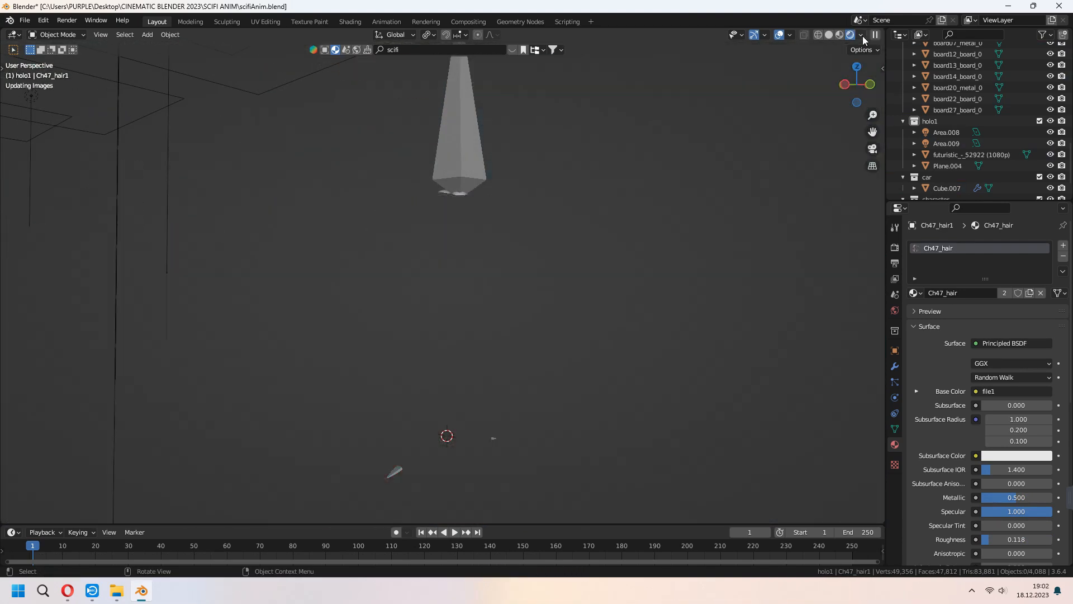
pyautogui.moveTo(621, 274); pyautogui.dragTo(519, 253, button='middle')
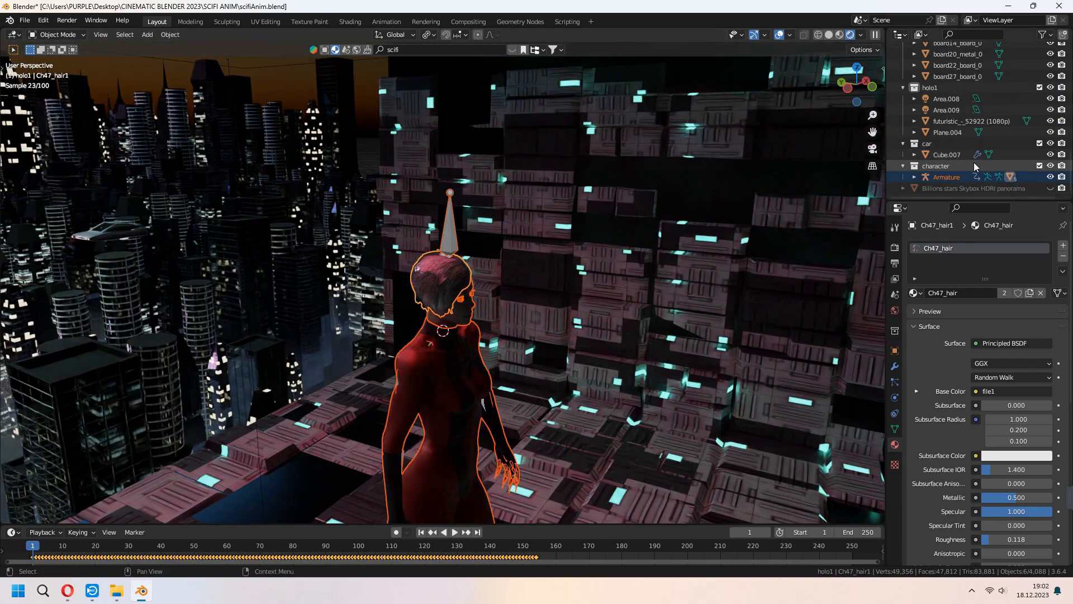
# Select the character's armature, reposition it in the room and rotate it 180 degrees around Z to face the city
pyautogui.click(926, 178)
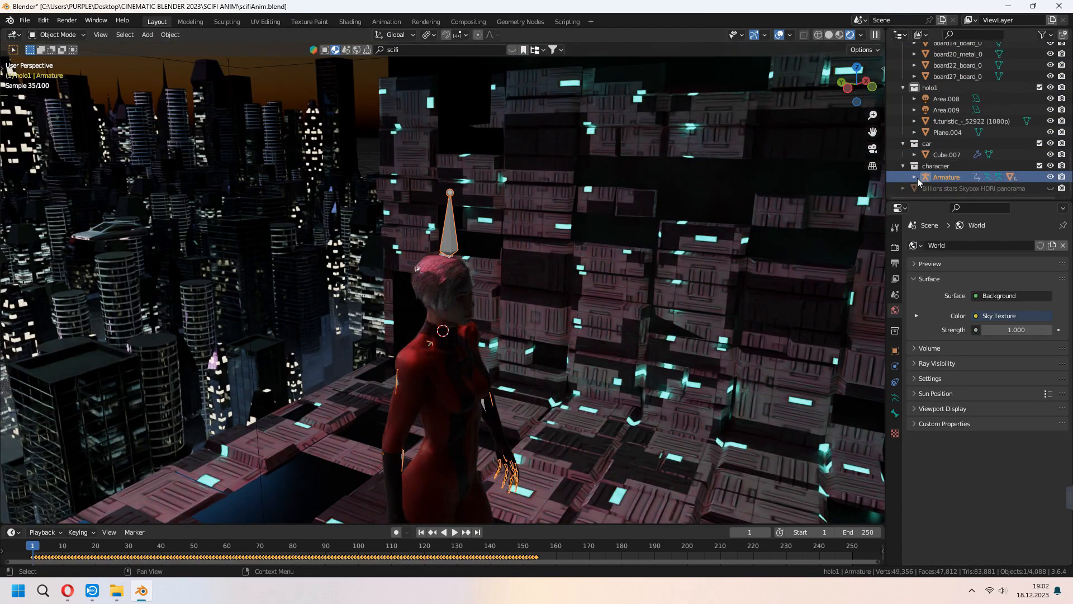
pyautogui.click(915, 177)
pyautogui.scroll(-4, 940, 167)
pyautogui.click(959, 119)
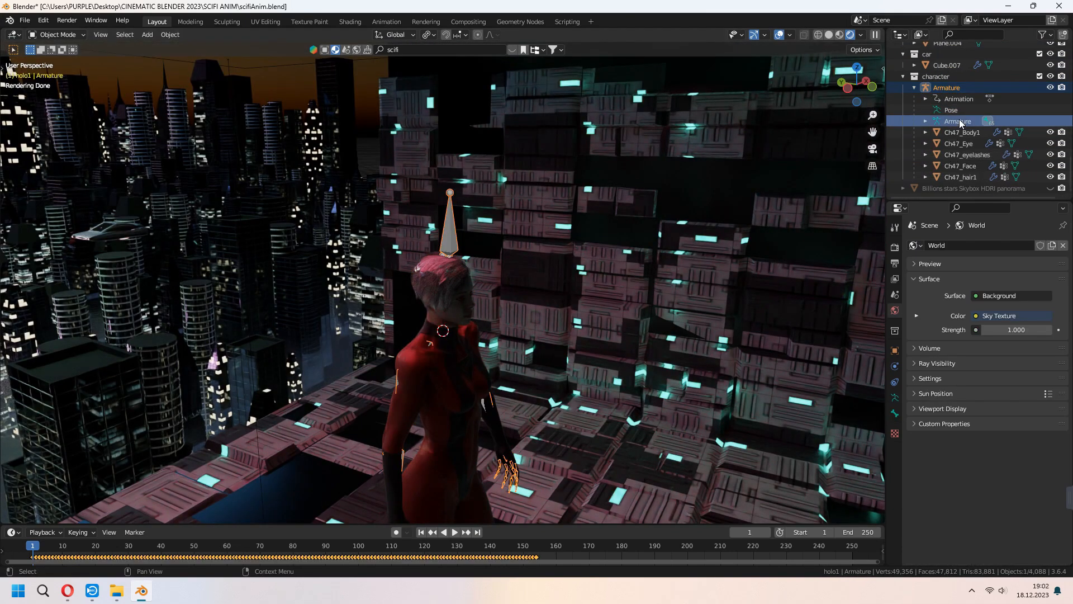
pyautogui.press('g')
pyautogui.click(547, 313)
pyautogui.moveTo(548, 313); pyautogui.dragTo(592, 367, button='middle')
pyautogui.write('rz180')
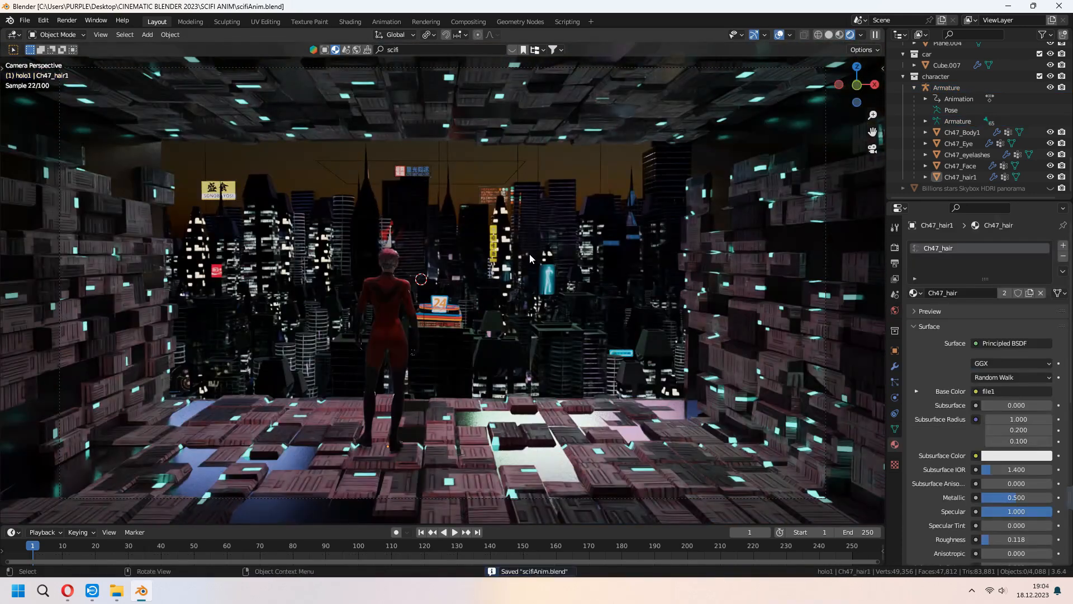
# Display the scene in solid shading and frame the room and character through the camera
pyautogui.click(832, 37)
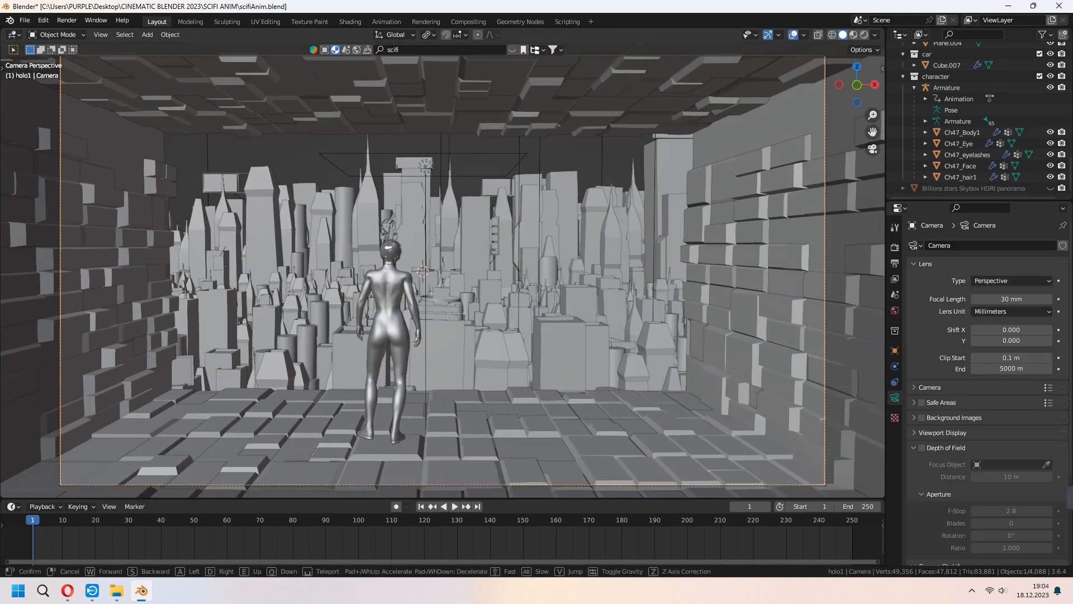
pyautogui.click(443, 270)
# Switch to the web browser, search Google for camera shakify and open the download options of its GitHub repository
pyautogui.click(67, 591)
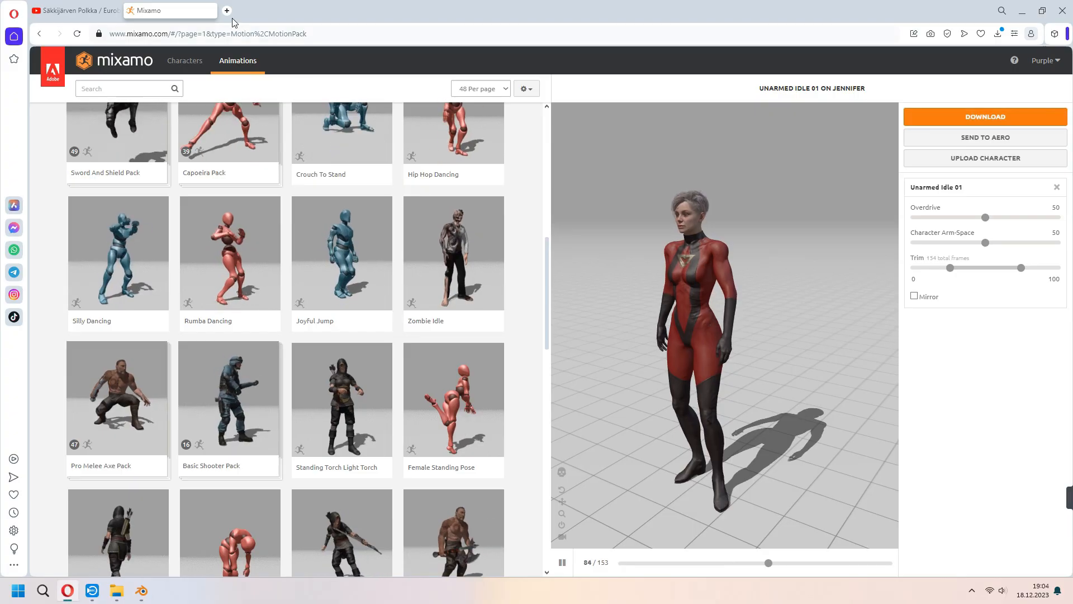
pyautogui.click(231, 12)
pyautogui.click(395, 202)
pyautogui.write('camera shakify')
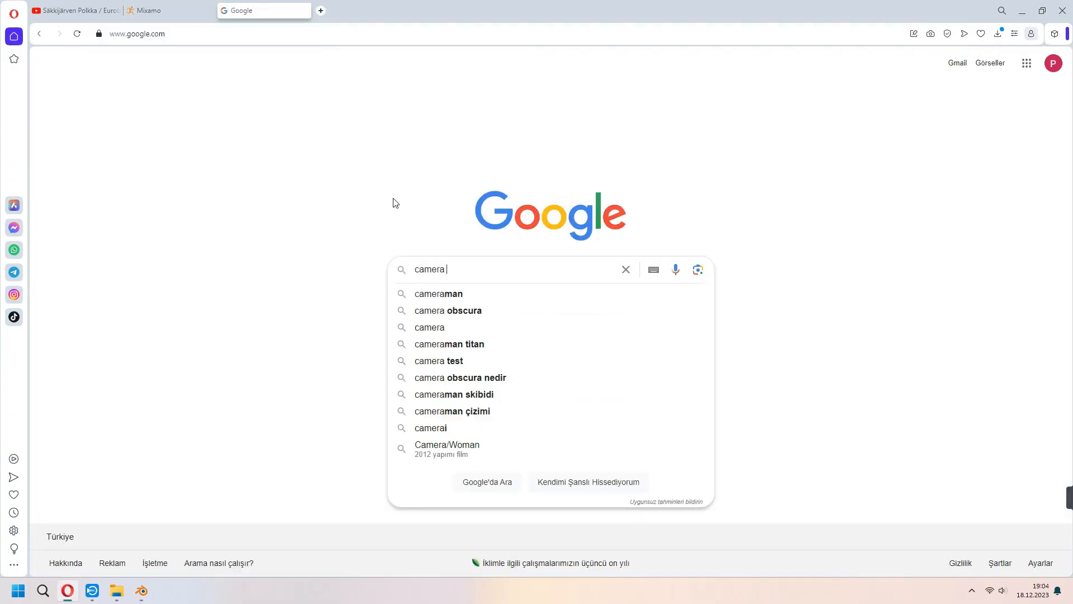
pyautogui.press('Return')
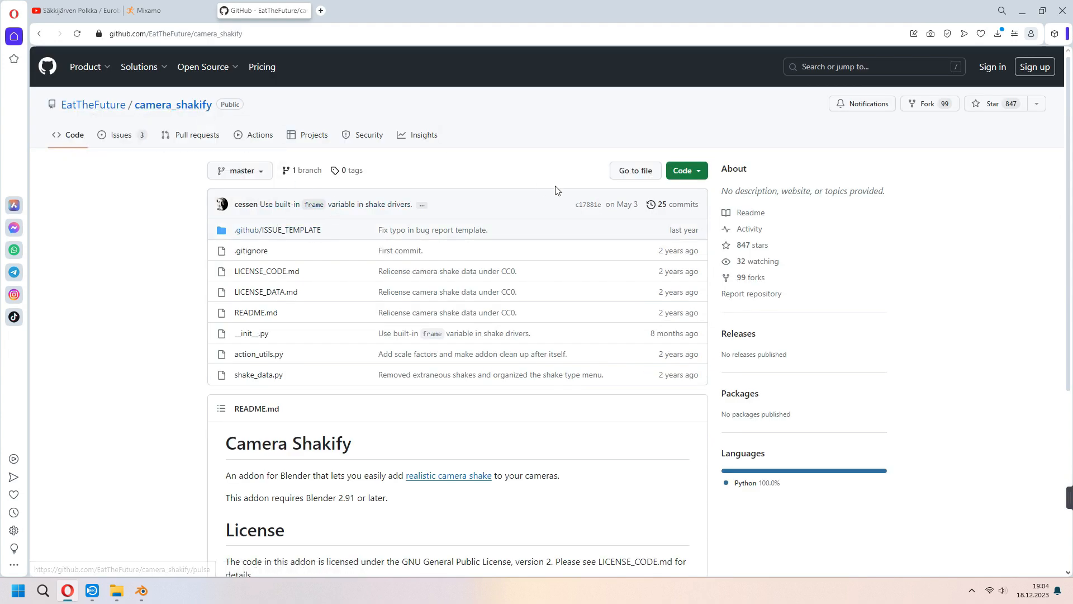
pyautogui.click(697, 173)
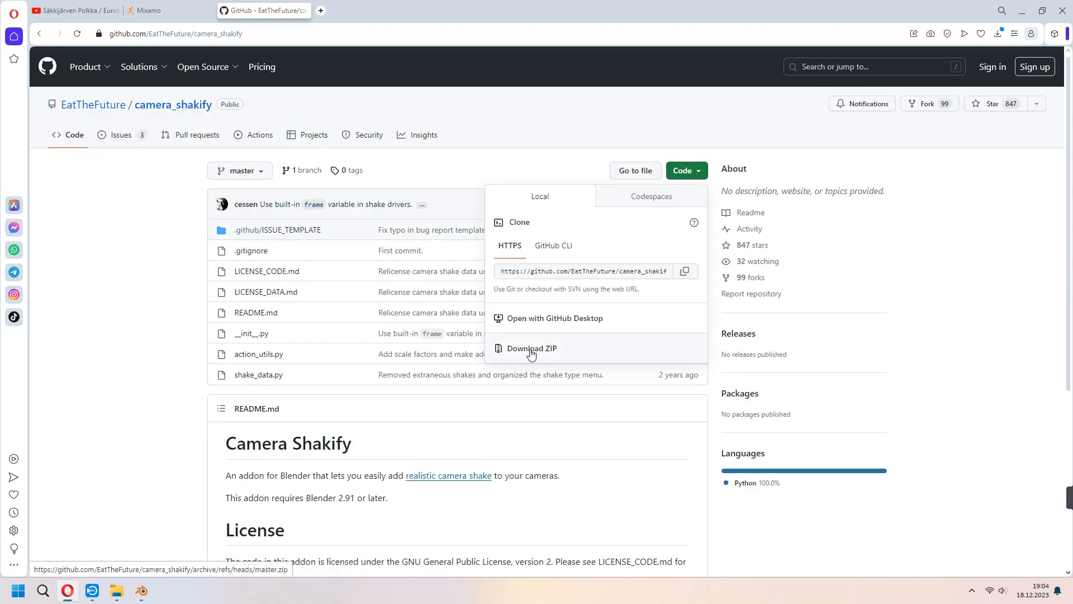
# Switch back to Blender and enable the Animation: Camera Shakify add-on in the preferences
pyautogui.click(143, 588)
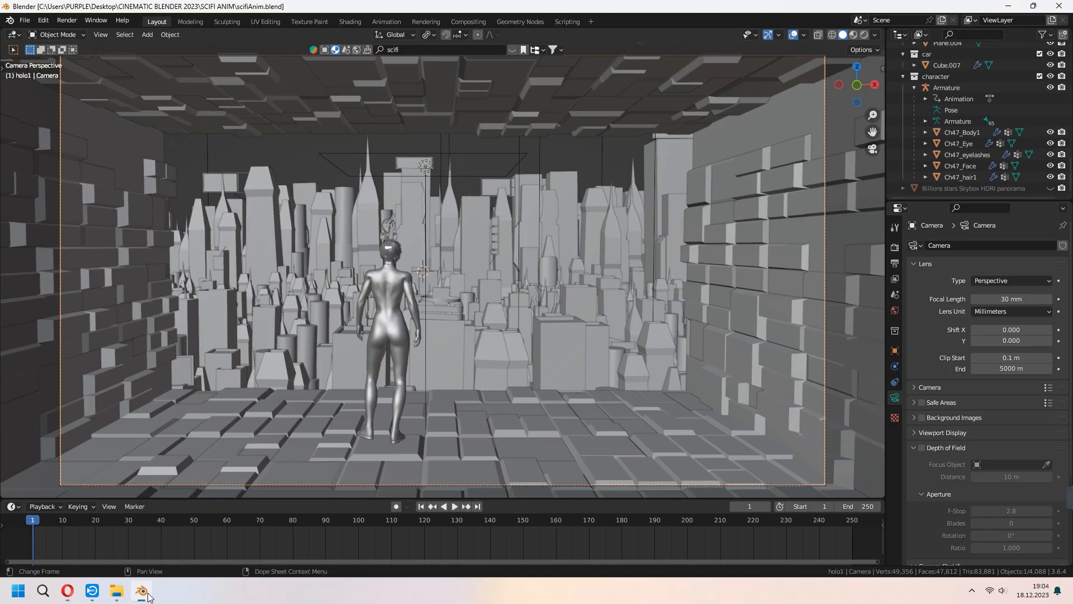
pyautogui.click(44, 20)
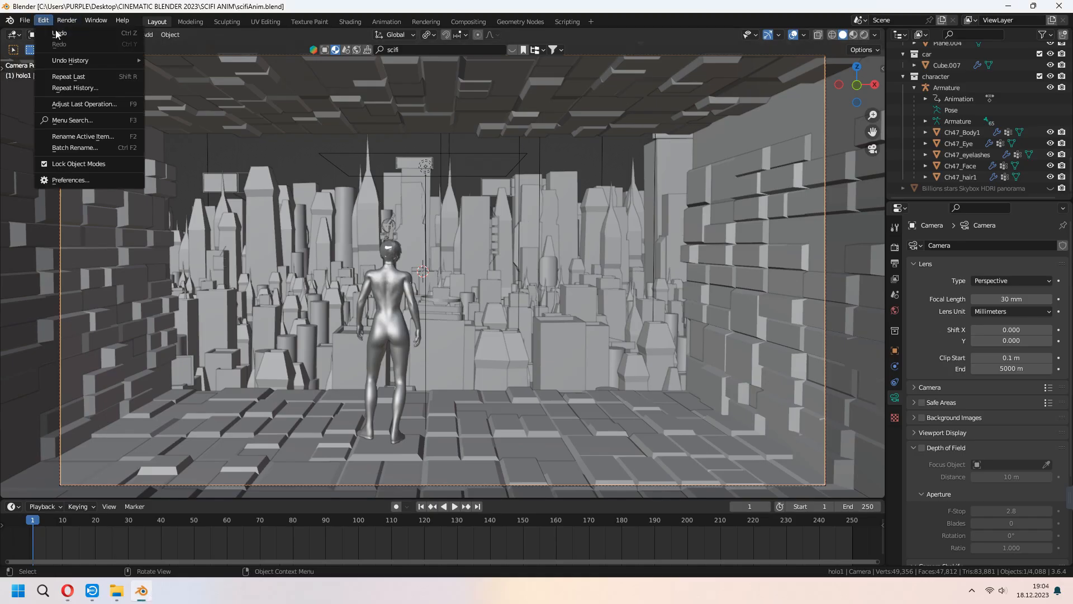
pyautogui.click(93, 184)
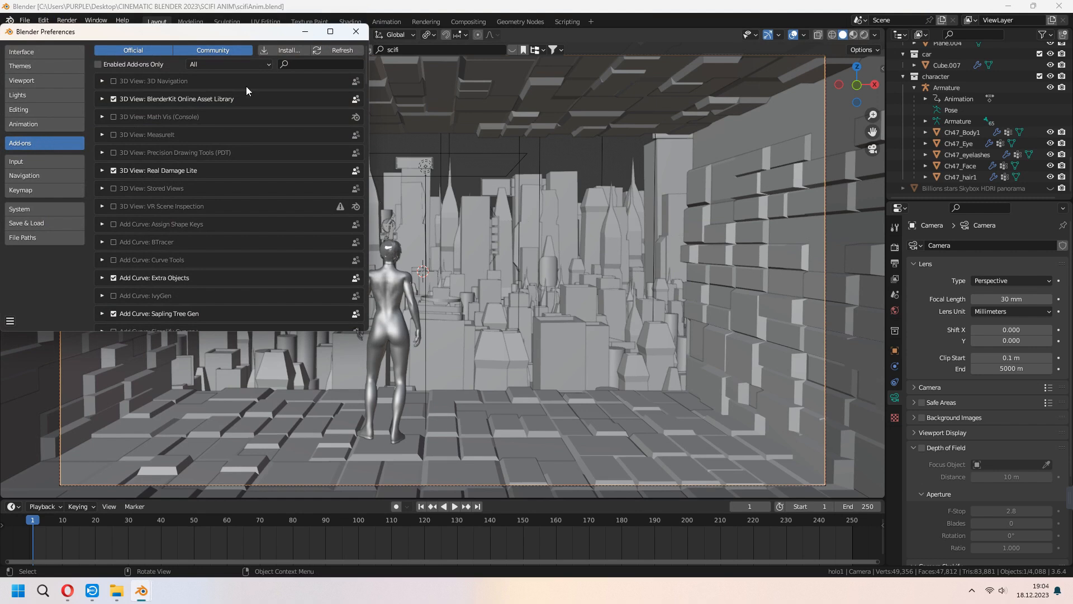
pyautogui.write('cam')
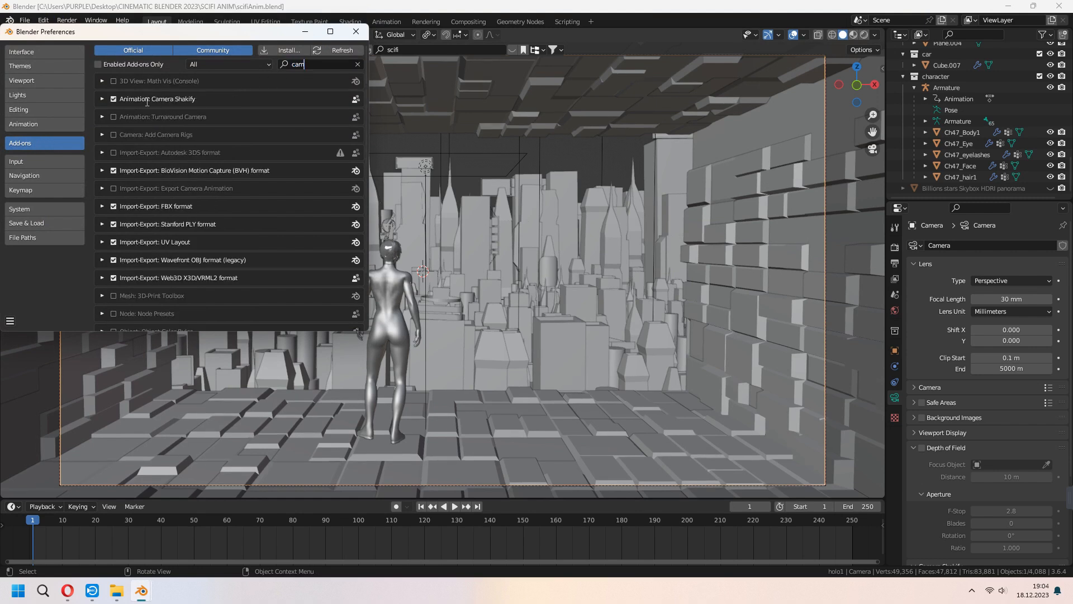
pyautogui.click(102, 100)
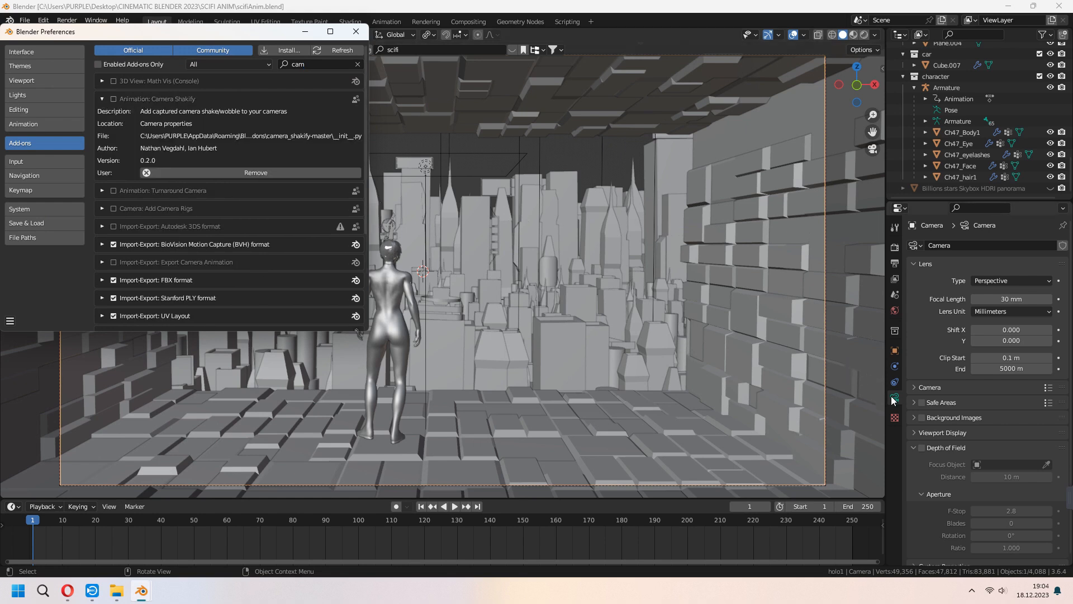
pyautogui.scroll(-1, 924, 374)
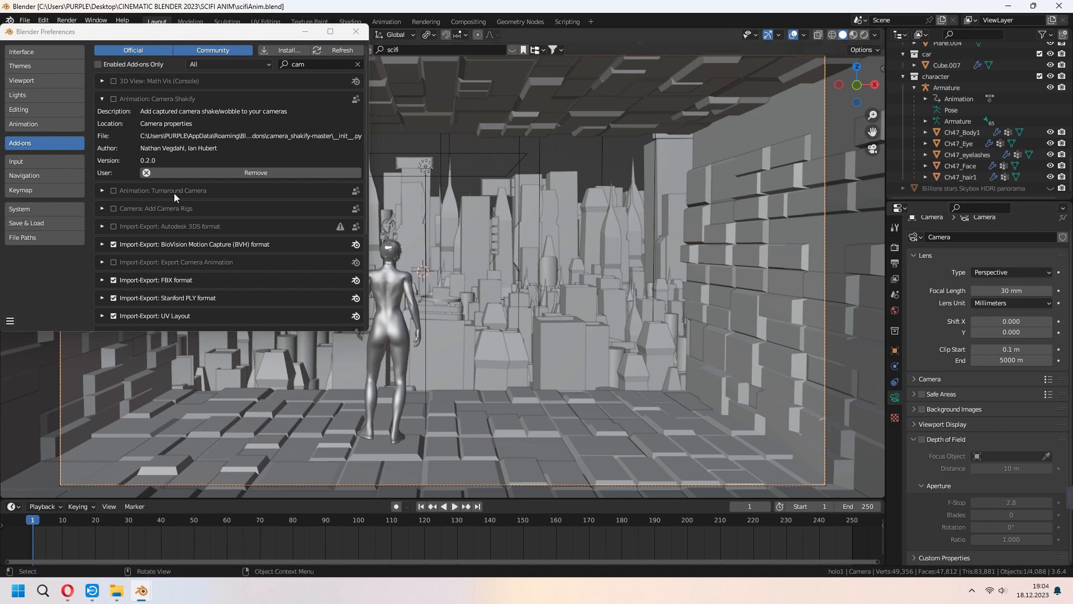
pyautogui.click(113, 99)
pyautogui.scroll(-4, 950, 442)
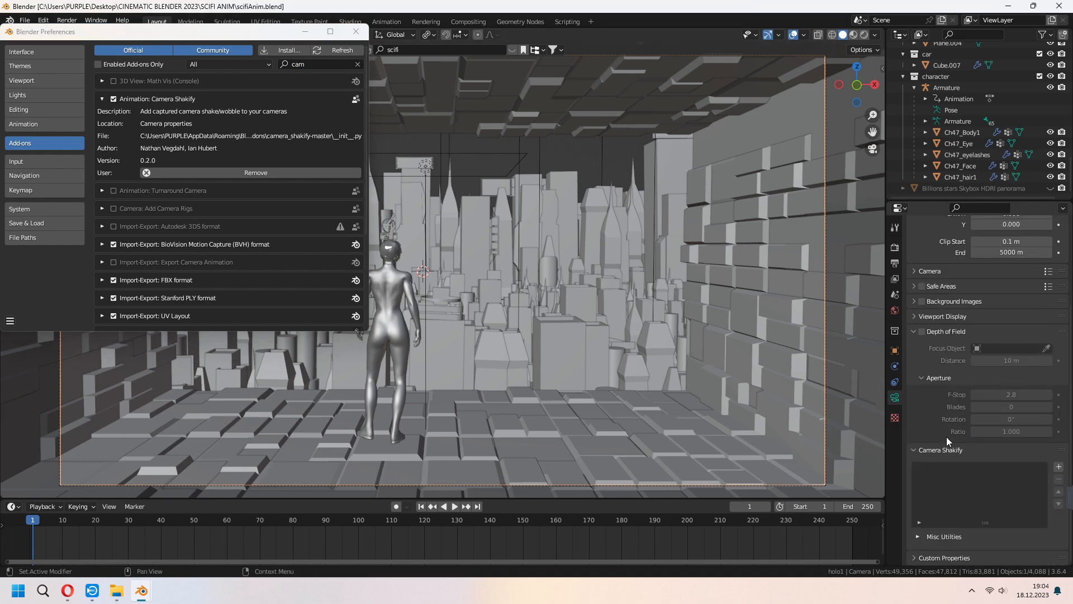
pyautogui.click(356, 32)
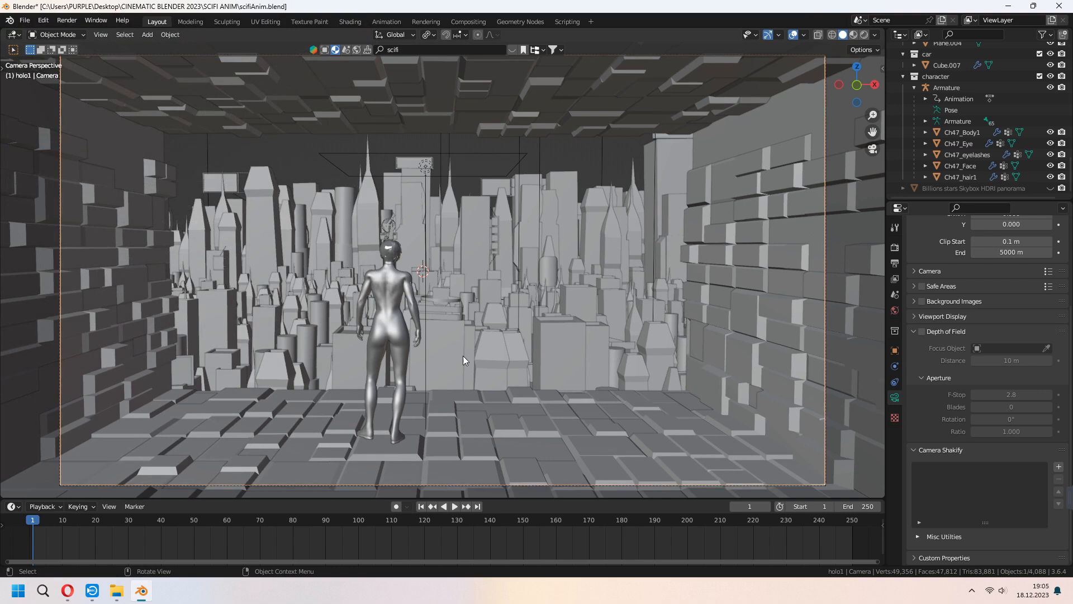
# Insert a camera keyframe at frame 1 and set the animation's end frame to 400
pyautogui.press('i')
pyautogui.click(474, 326)
pyautogui.scroll(-4, 767, 537)
pyautogui.doubleClick(855, 507)
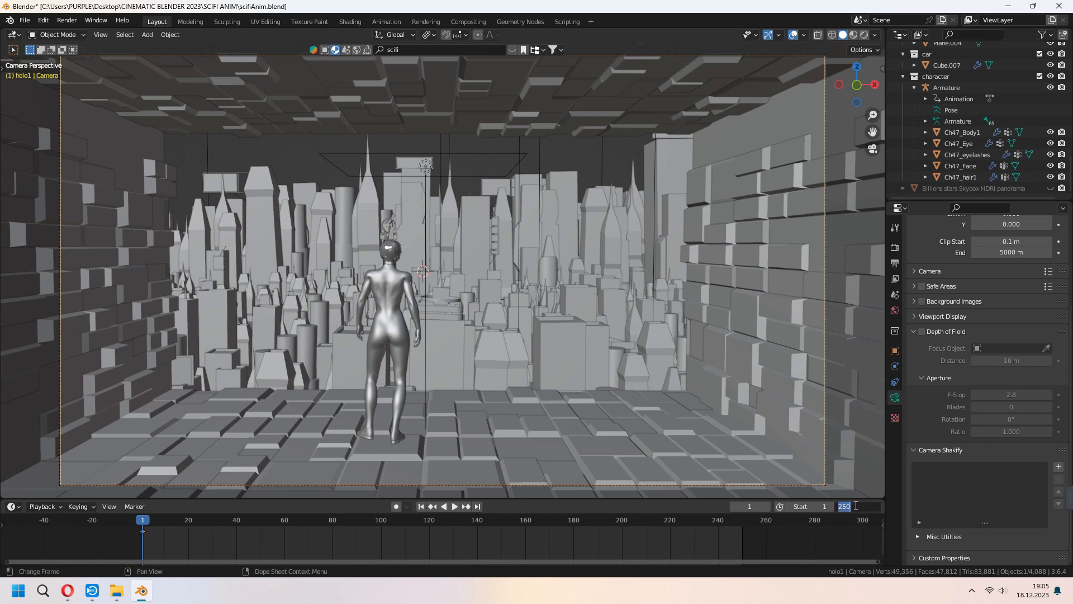
pyautogui.write('400')
pyautogui.press('Return')
pyautogui.scroll(-4, 709, 547)
pyautogui.scroll(-2, 708, 543)
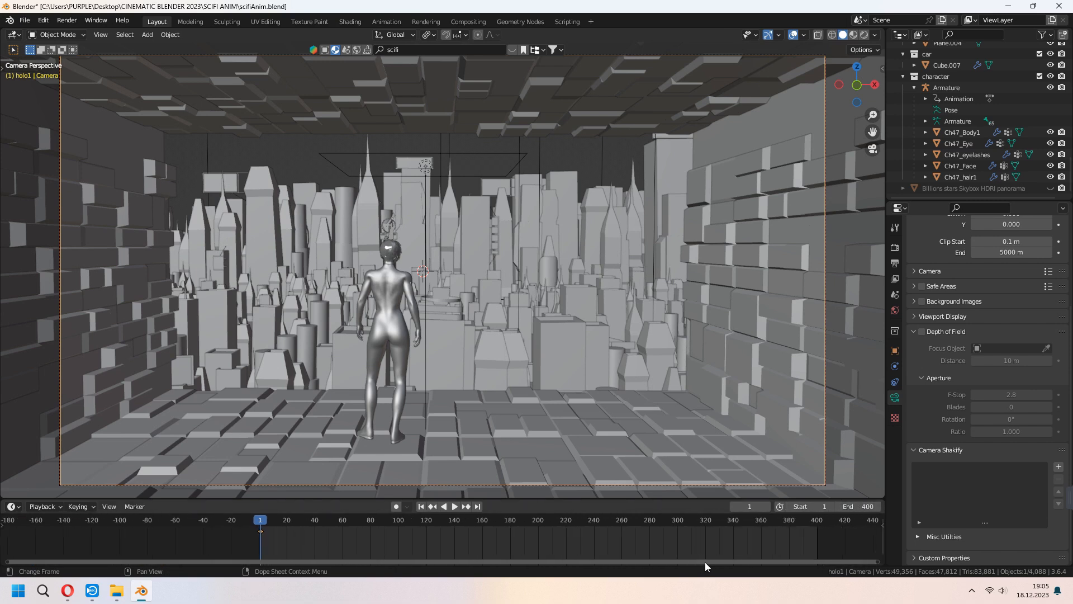
# Set the animation's end frame to 600 and display the timeline in seconds
pyautogui.doubleClick(858, 507)
pyautogui.write('600')
pyautogui.press('Return')
pyautogui.scroll(-5, 252, 541)
pyautogui.hotkey('ctrl', 't')
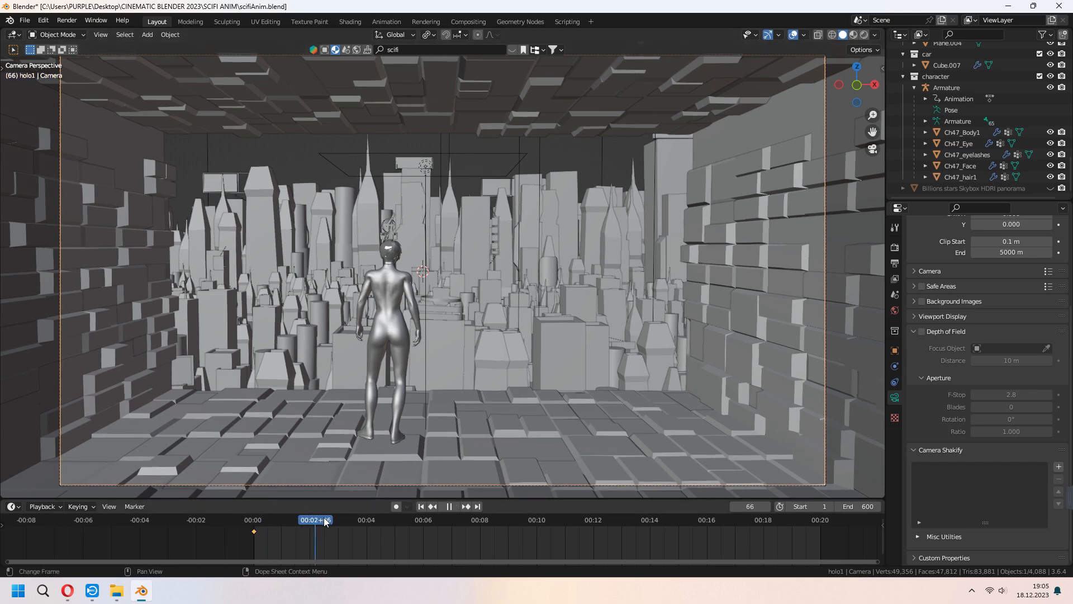
# Fly the camera in close behind the character at frame 185, keyframe it and play back the move
pyautogui.press('q')
pyautogui.click(498, 348)
pyautogui.press('w')
pyautogui.press('w')
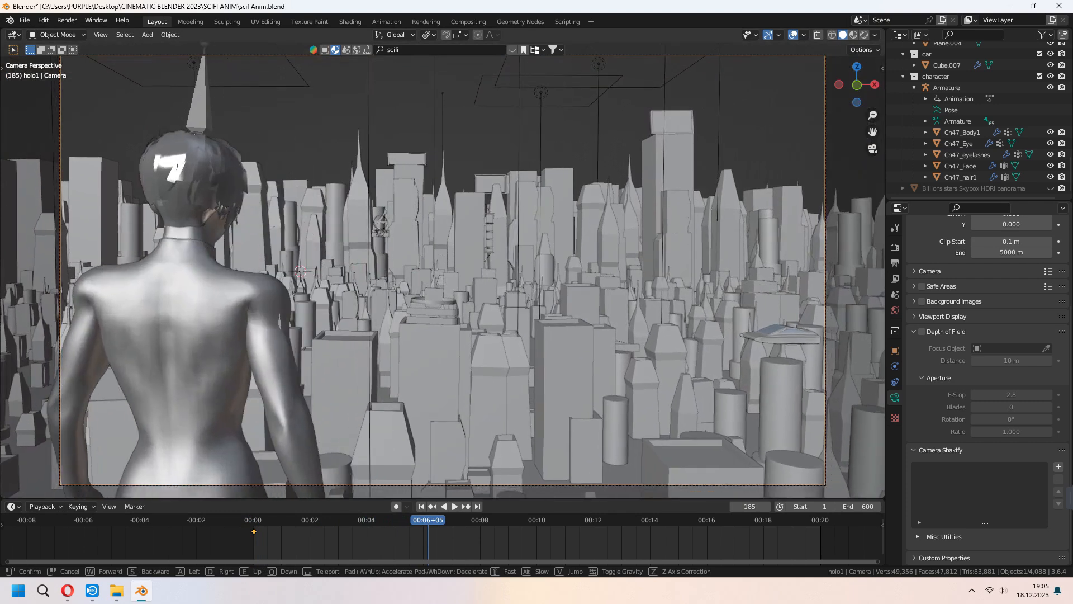
pyautogui.press('i')
pyautogui.click(498, 345)
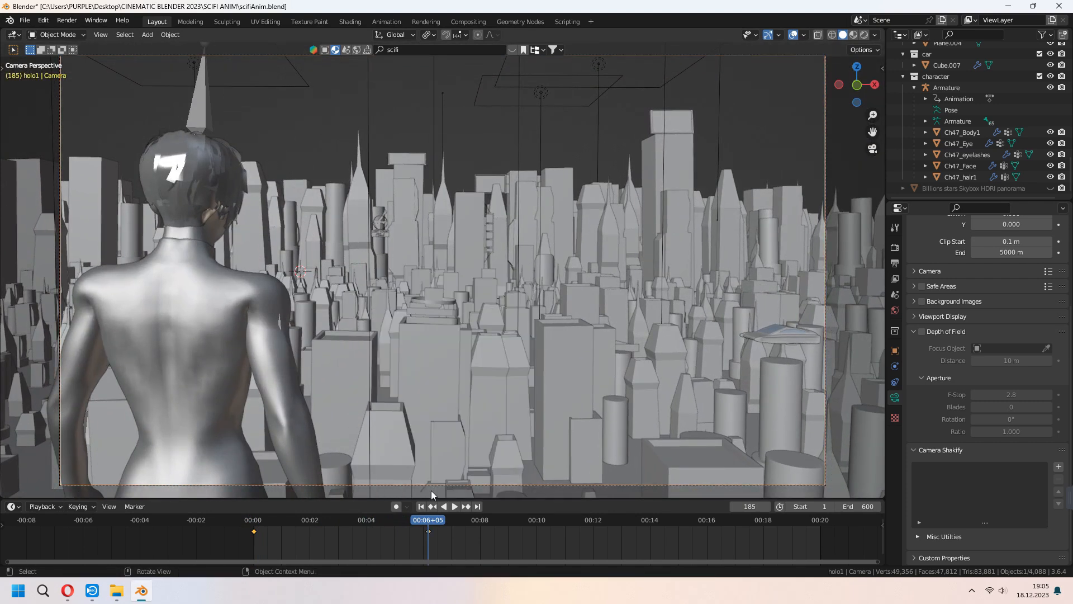
pyautogui.click(421, 507)
pyautogui.press('space')
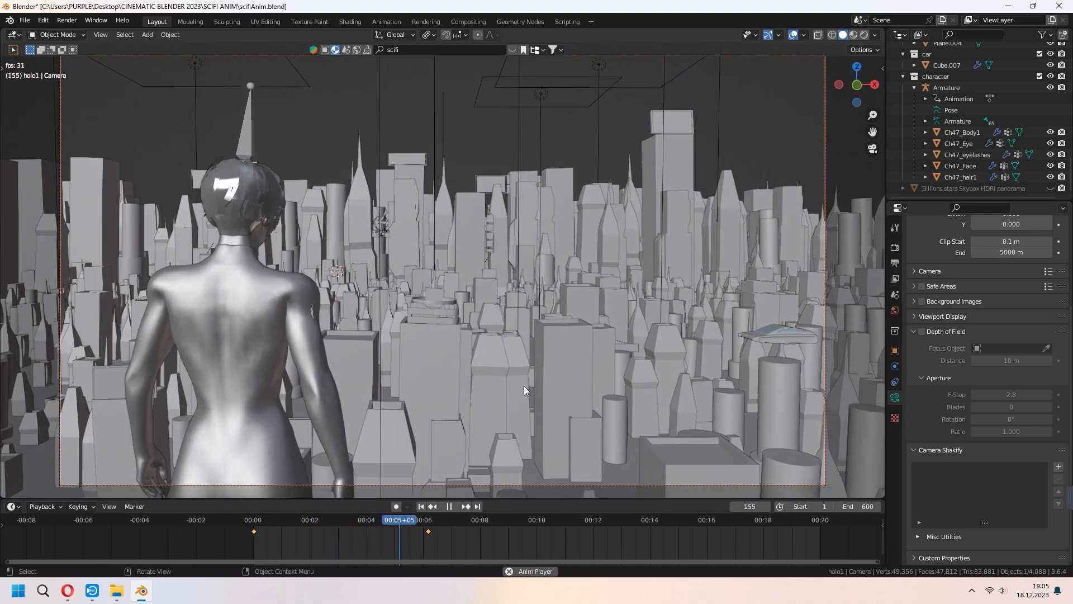
pyautogui.press('space')
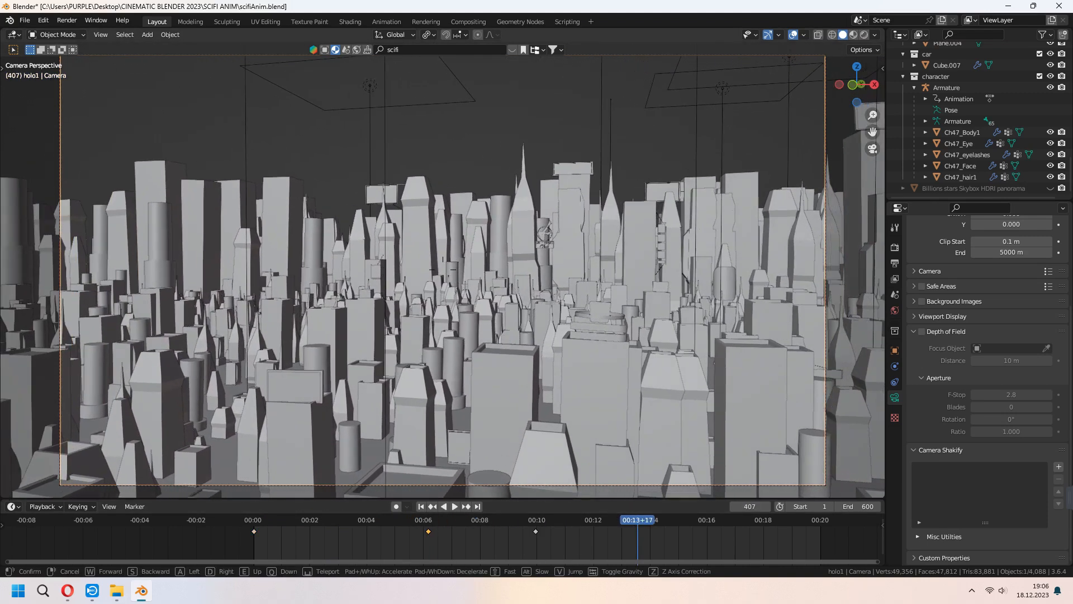
# Keyframe the camera's city overview at frame 407 and play back the camera animation
pyautogui.click(667, 407)
pyautogui.press('i')
pyautogui.click(666, 404)
pyautogui.click(506, 519)
pyautogui.press('space')
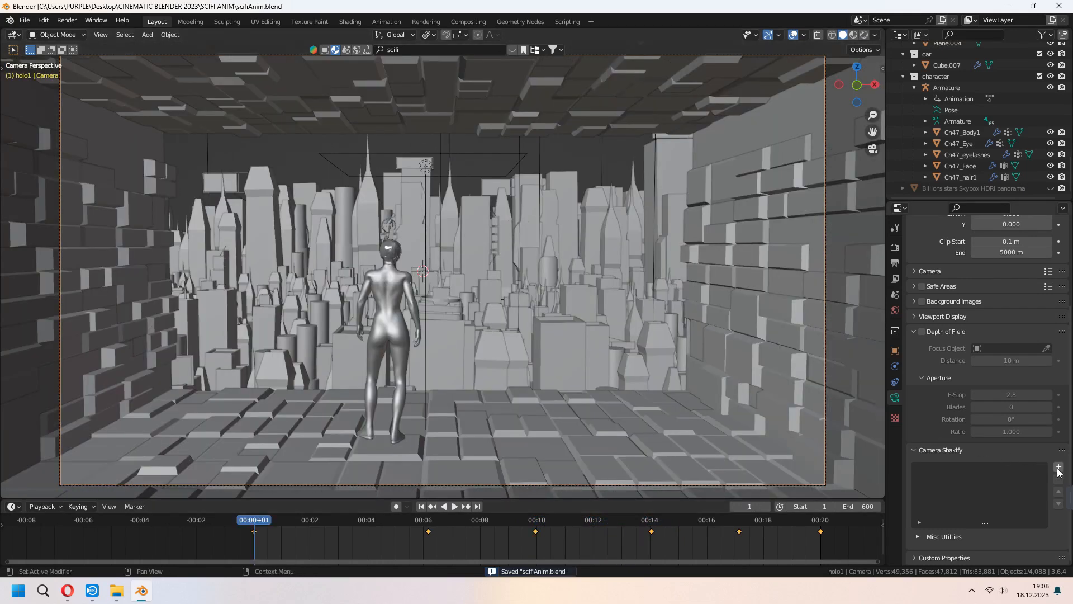
# Add an Investigation shake to the camera with Camera Shakify, set its influence to 0.30 and play it back
pyautogui.click(1058, 467)
pyautogui.scroll(-3, 951, 442)
pyautogui.press('space')
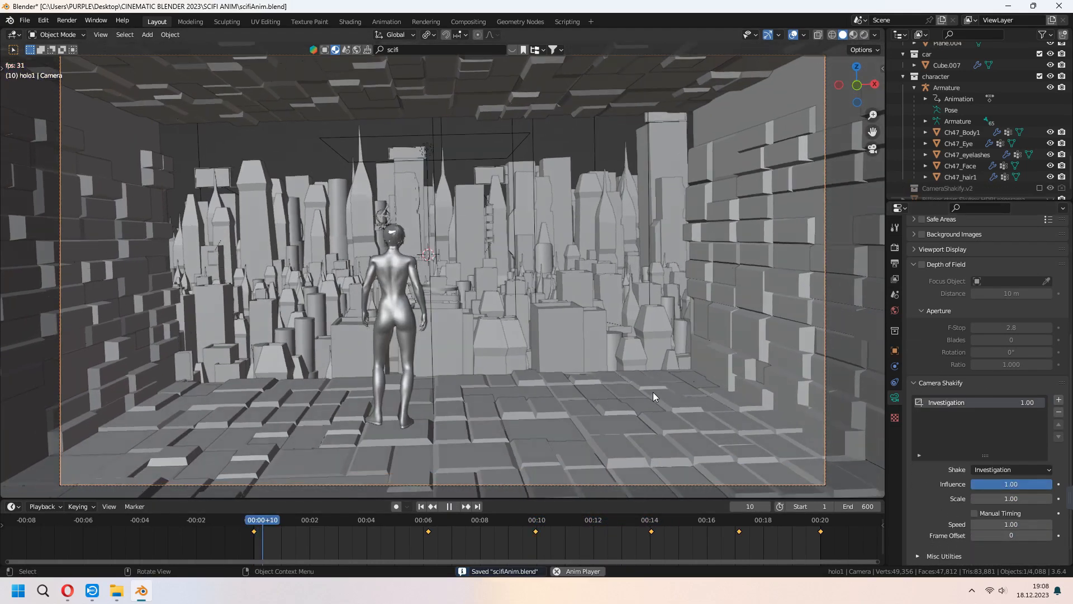
pyautogui.press('space')
pyautogui.moveTo(1021, 485); pyautogui.dragTo(964, 485)
pyautogui.press('space')
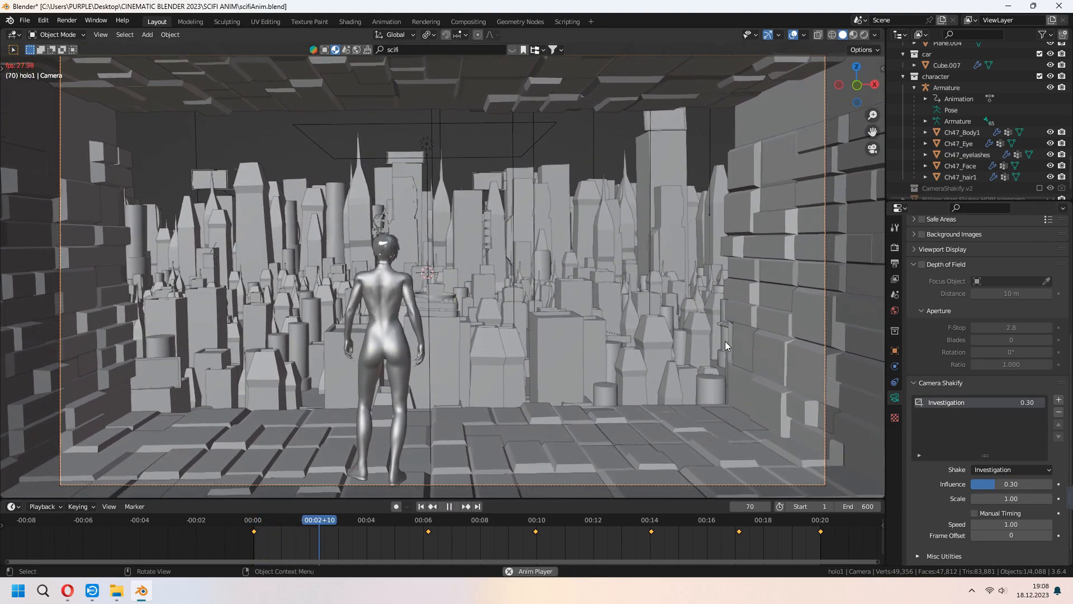
# Test the Investigation shake at speeds of 0.10 and 0.64, playing back the camera animation
pyautogui.click(1012, 524)
pyautogui.write('0.1')
pyautogui.press('Return')
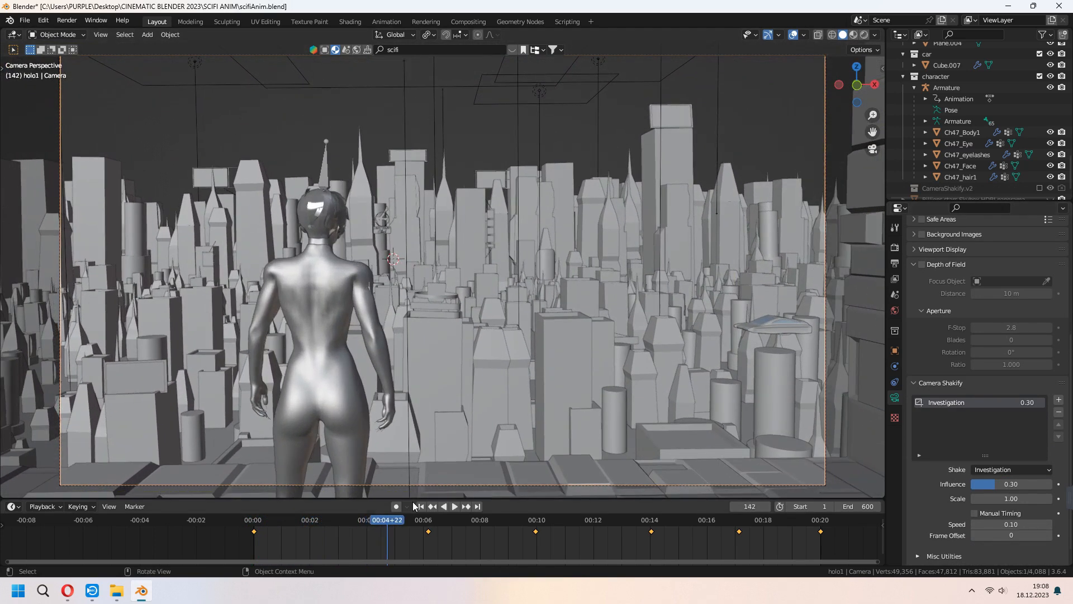
pyautogui.hotkey('shift', 'Left')
pyautogui.moveTo(1004, 524); pyautogui.dragTo(1040, 524)
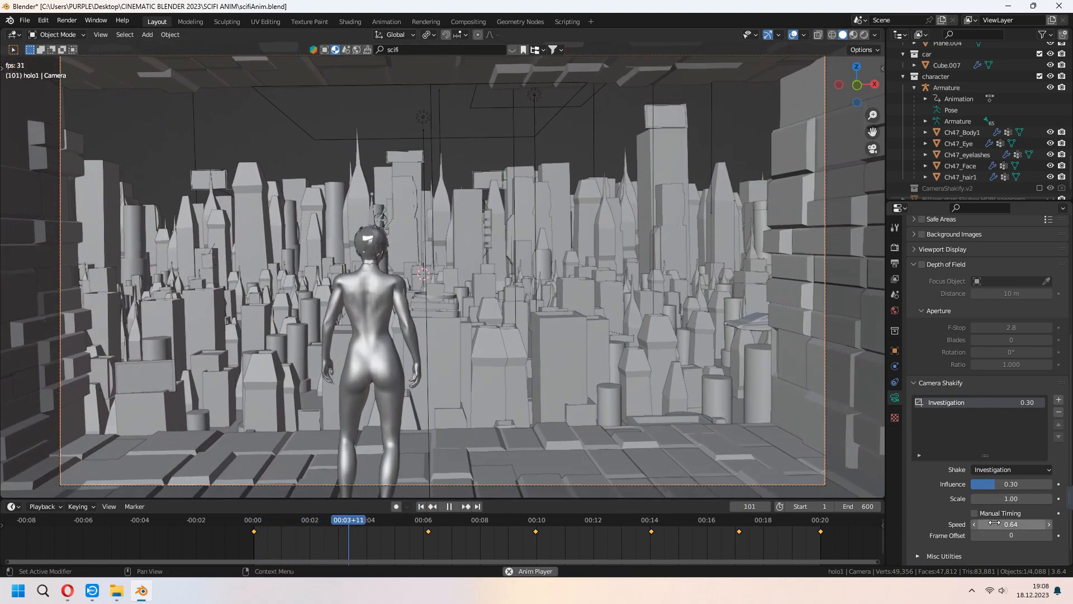
pyautogui.press('space')
# Change the camera shake to The Closeup at influence 1.00, play it from the start and set its speed to 0.91
pyautogui.click(1019, 469)
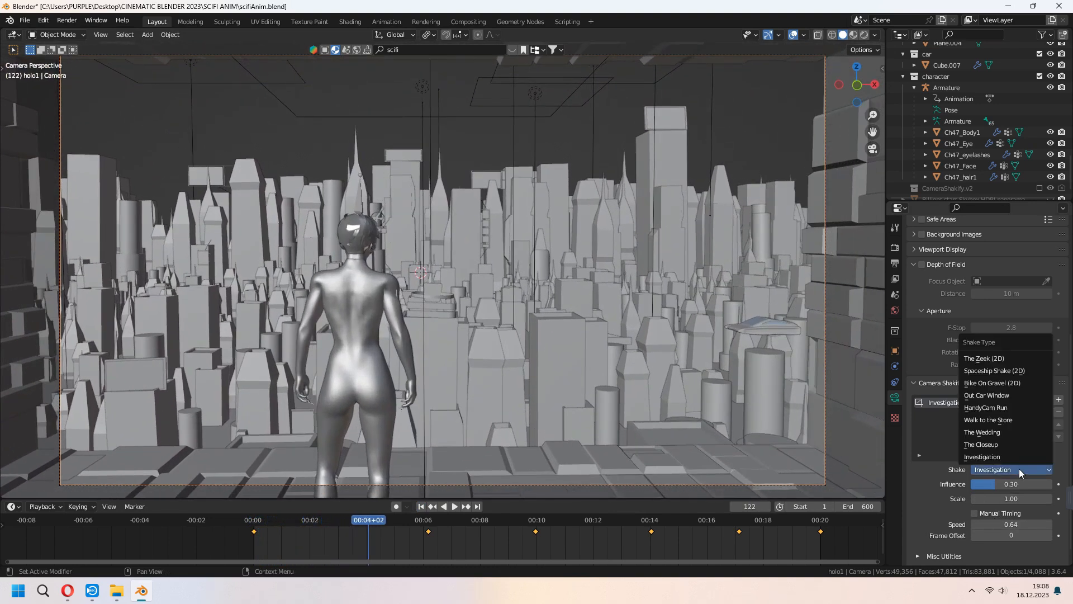
pyautogui.click(999, 445)
pyautogui.moveTo(1001, 484); pyautogui.dragTo(1052, 484)
pyautogui.press('space')
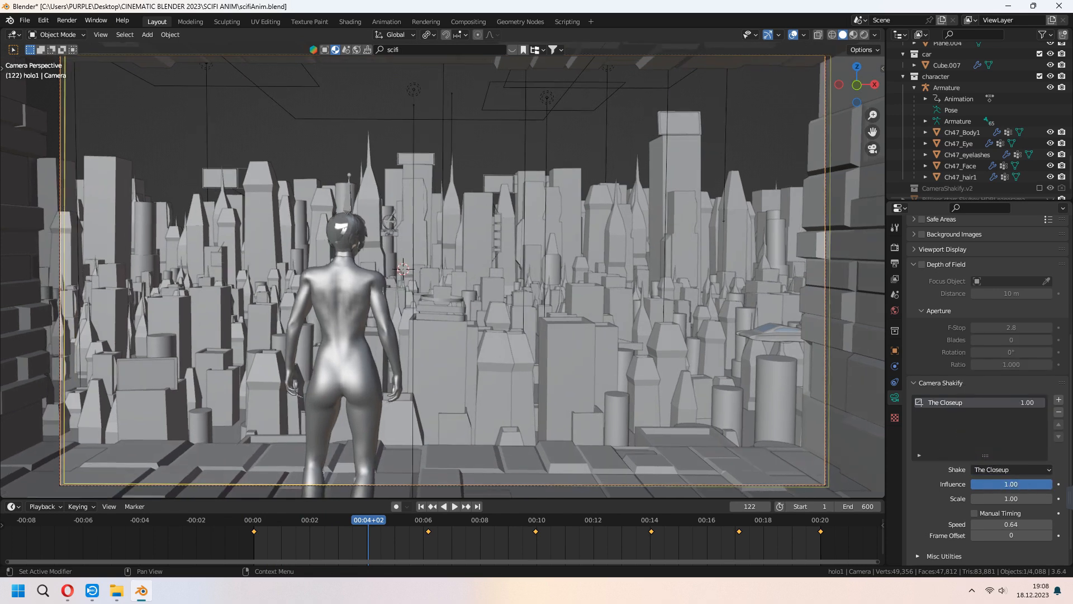
pyautogui.click(421, 506)
pyautogui.press('space')
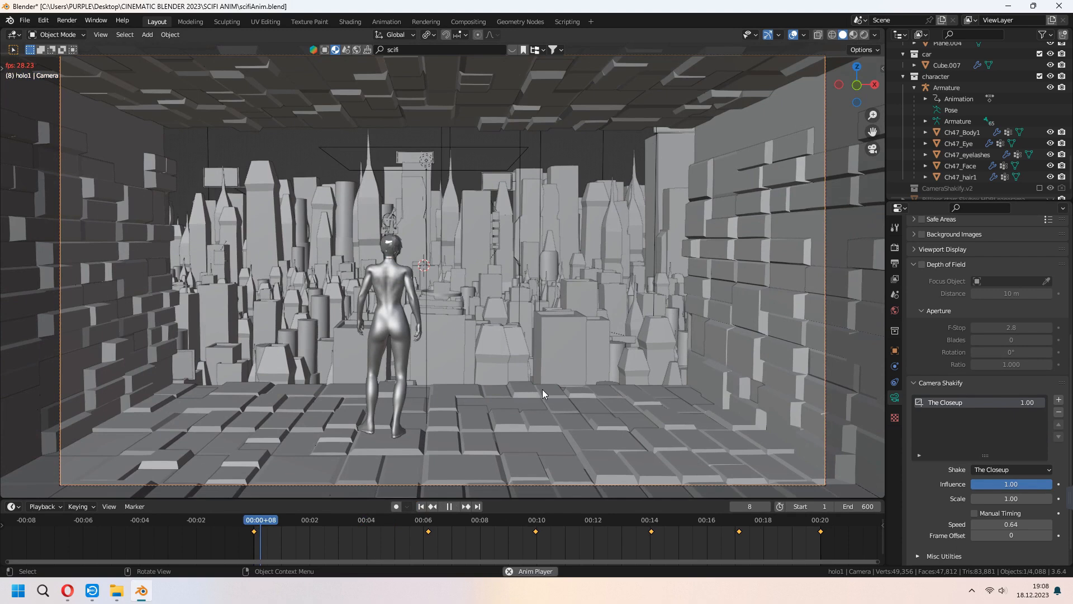
pyautogui.moveTo(1001, 524)
pyautogui.mouseDown()
pyautogui.moveTo(1026, 524)
pyautogui.moveTo(1007, 524)
pyautogui.mouseUp()
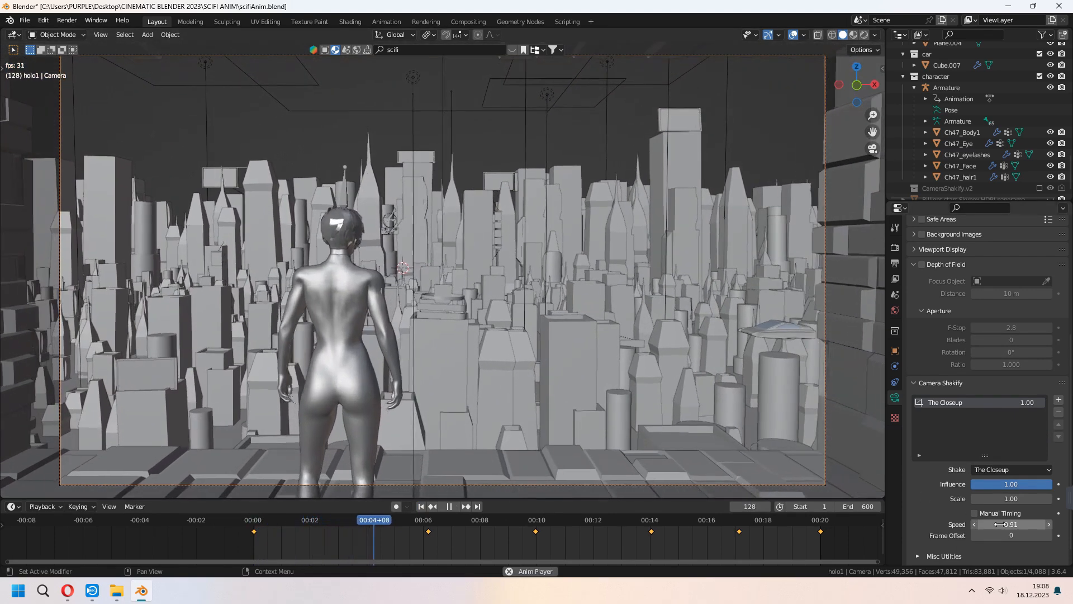
pyautogui.press('space')
# Change the shake to Walk to the Store with influence 0.53 and scale 0.49, playing it back from the start
pyautogui.click(1000, 470)
pyautogui.click(988, 420)
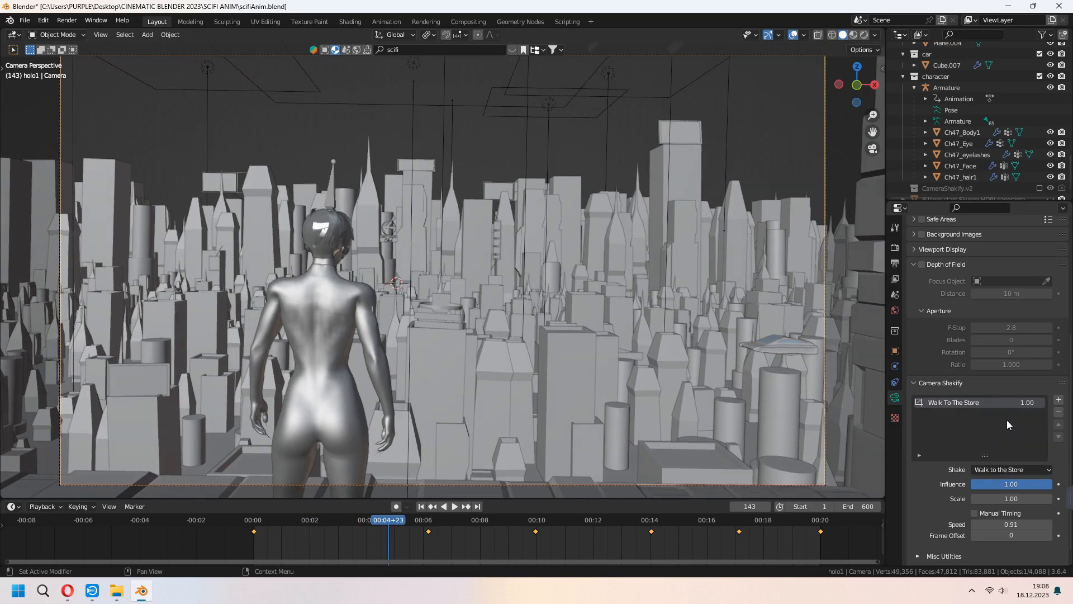
pyautogui.hotkey('shift', 'Left')
pyautogui.press('space')
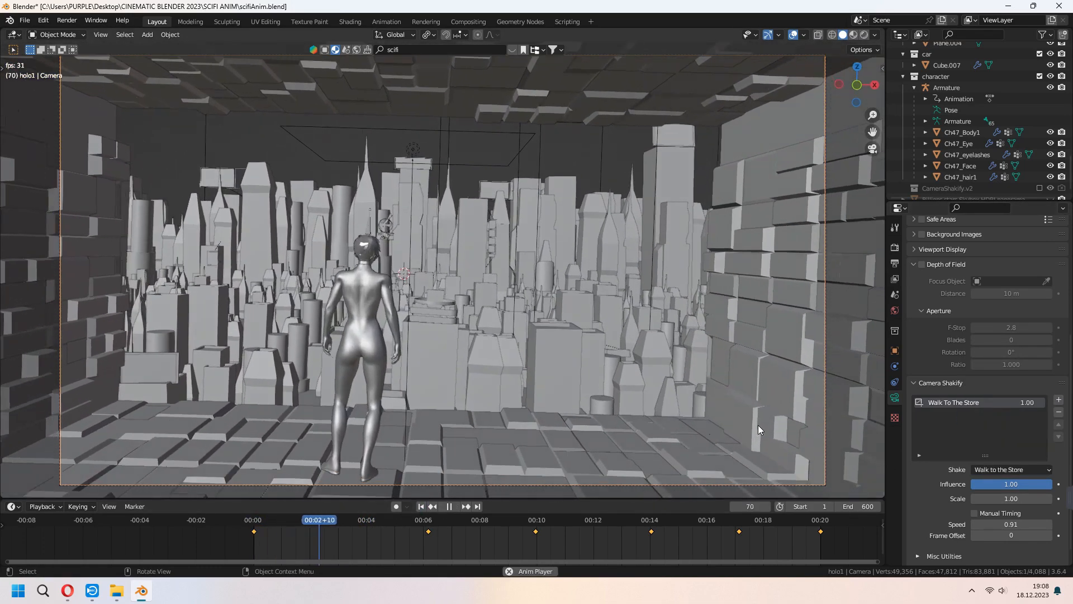
pyautogui.moveTo(1011, 484); pyautogui.dragTo(986, 498)
pyautogui.press('space')
pyautogui.hotkey('shift', 'Left')
pyautogui.press('space')
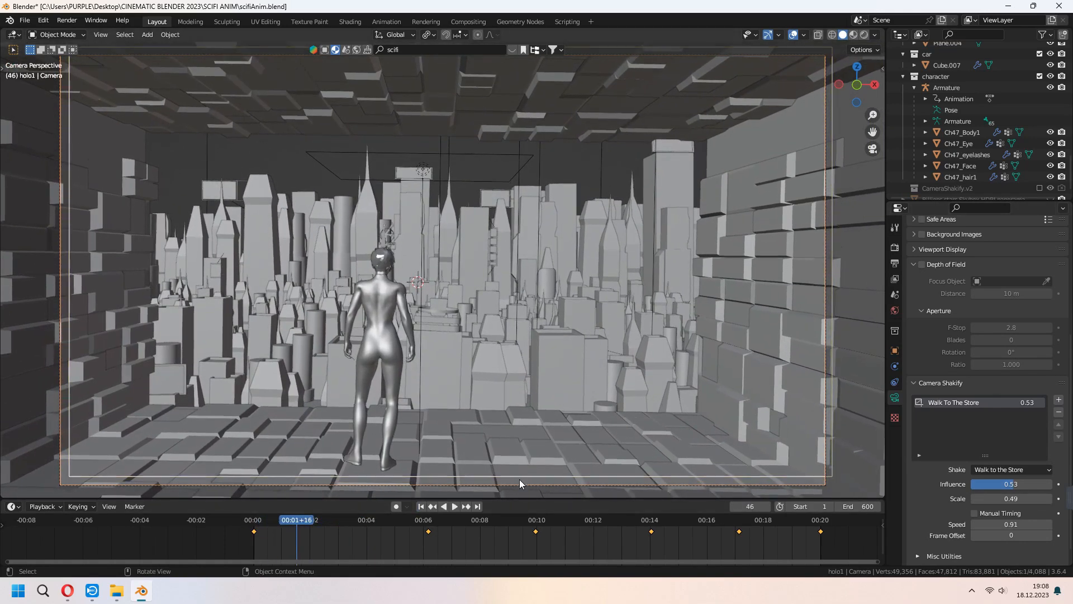
pyautogui.press('space')
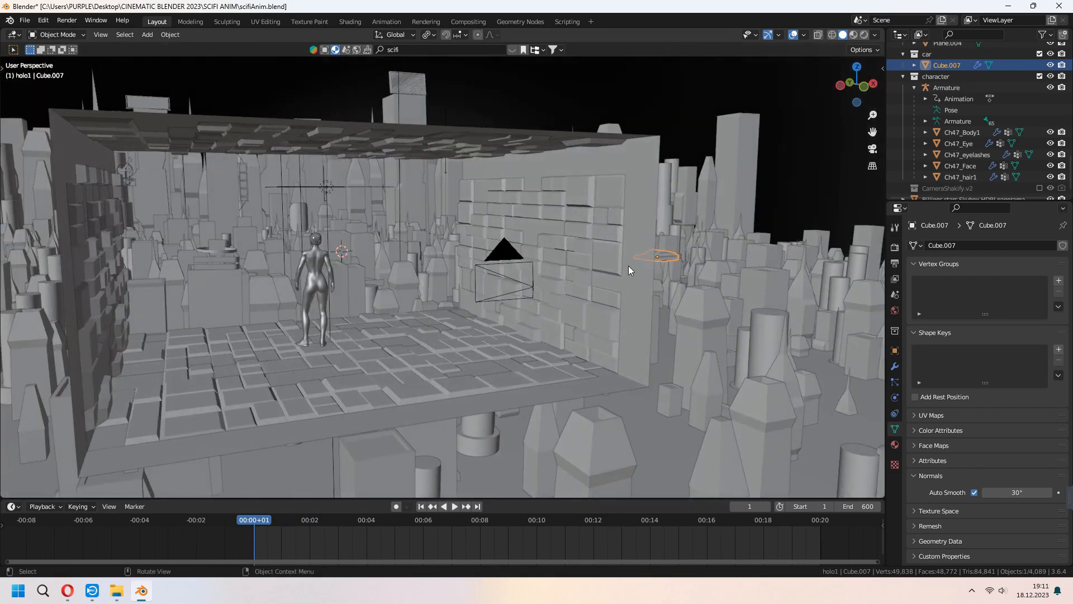
# Keyframe the flying car at frame 1 and play the animation through the camera
pyautogui.press('i')
pyautogui.click(629, 267)
pyautogui.press('KP_0')
pyautogui.press('space')
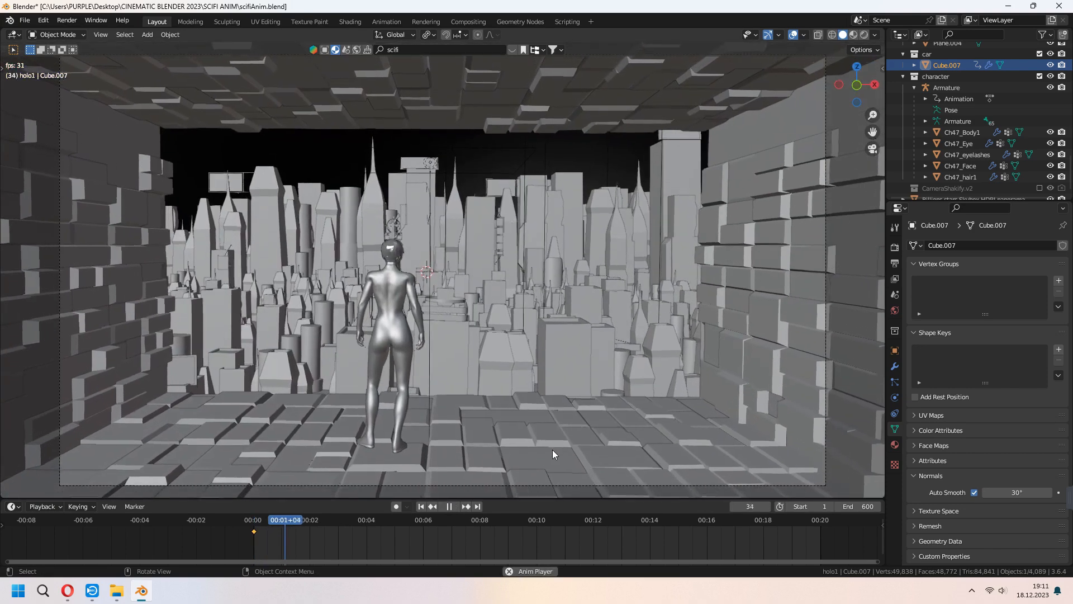
pyautogui.press('space')
# At frame 237, move the flying car in the negative global X direction and keyframe it
pyautogui.moveTo(320, 520); pyautogui.dragTo(478, 522)
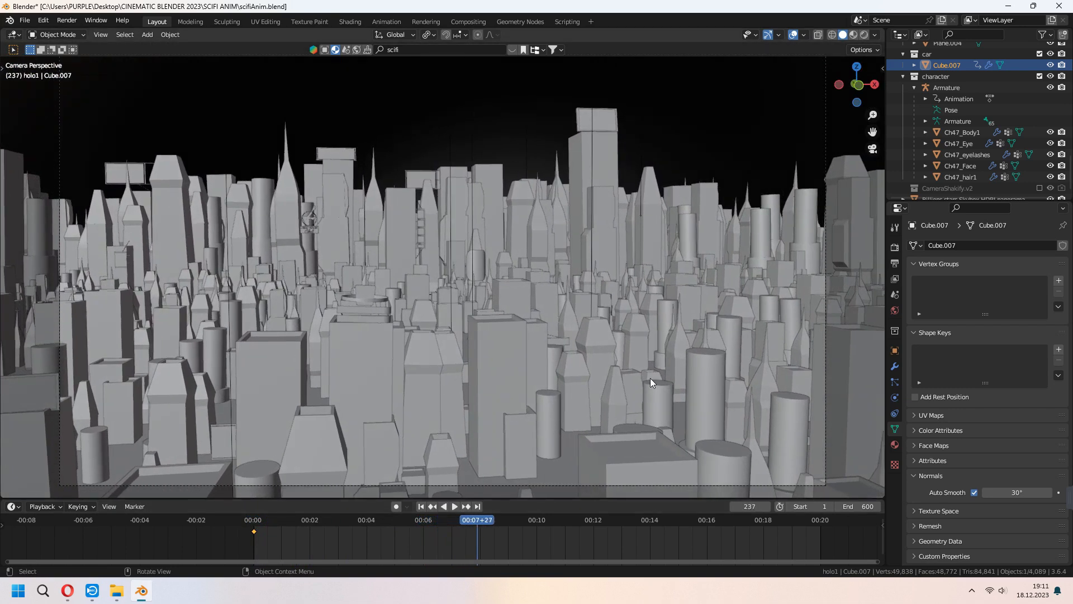
pyautogui.press('g')
pyautogui.press('x')
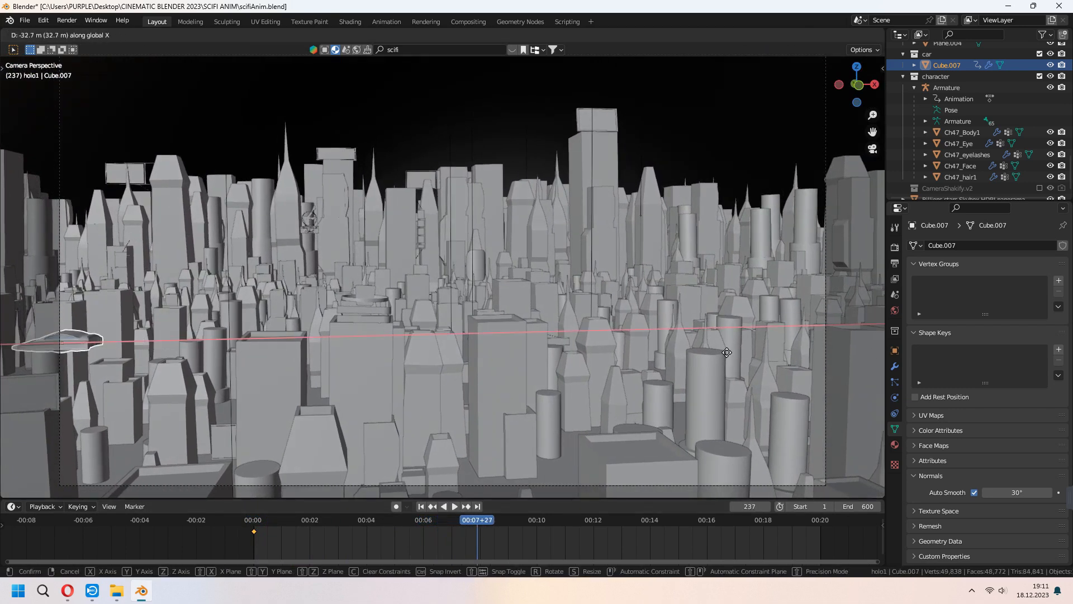
pyautogui.click(550, 354)
pyautogui.press('i')
pyautogui.click(546, 350)
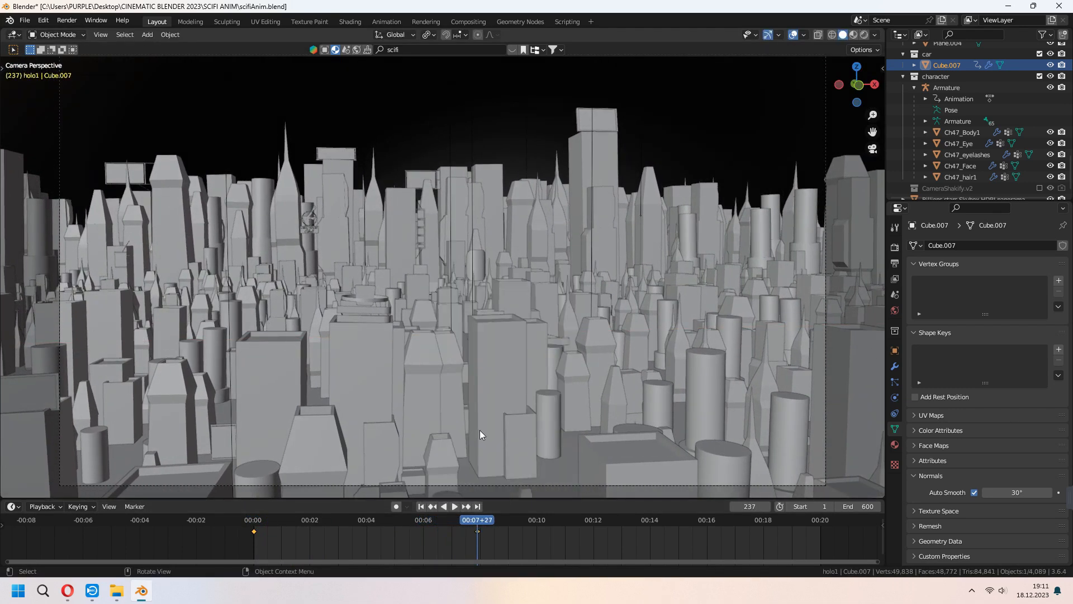
# Play back the car's flight from the first frame through the camera, with all objects deselected
pyautogui.click(421, 506)
pyautogui.press('space')
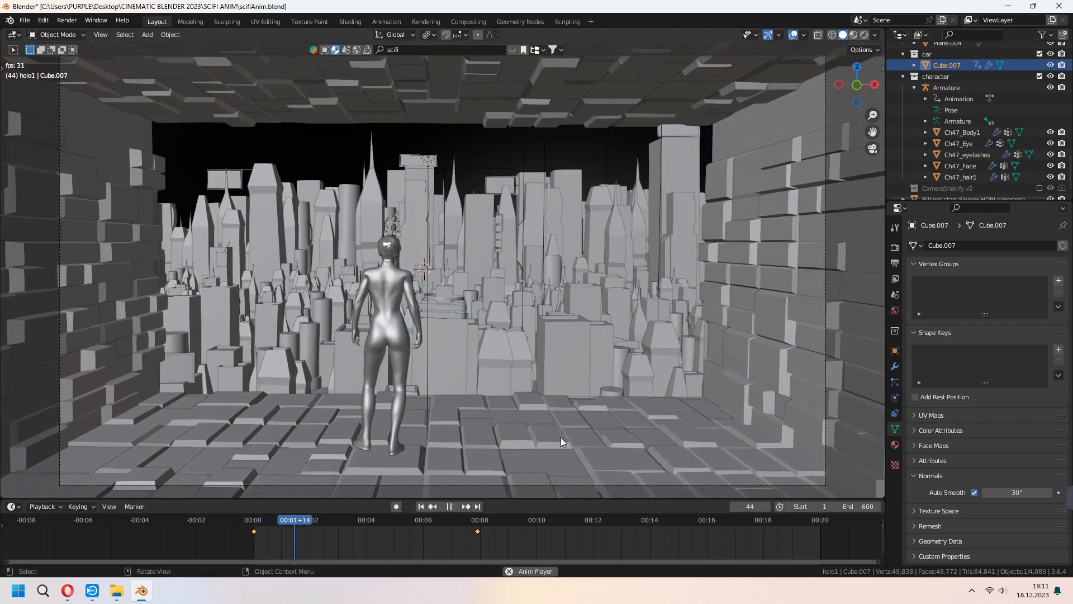
pyautogui.press('a')
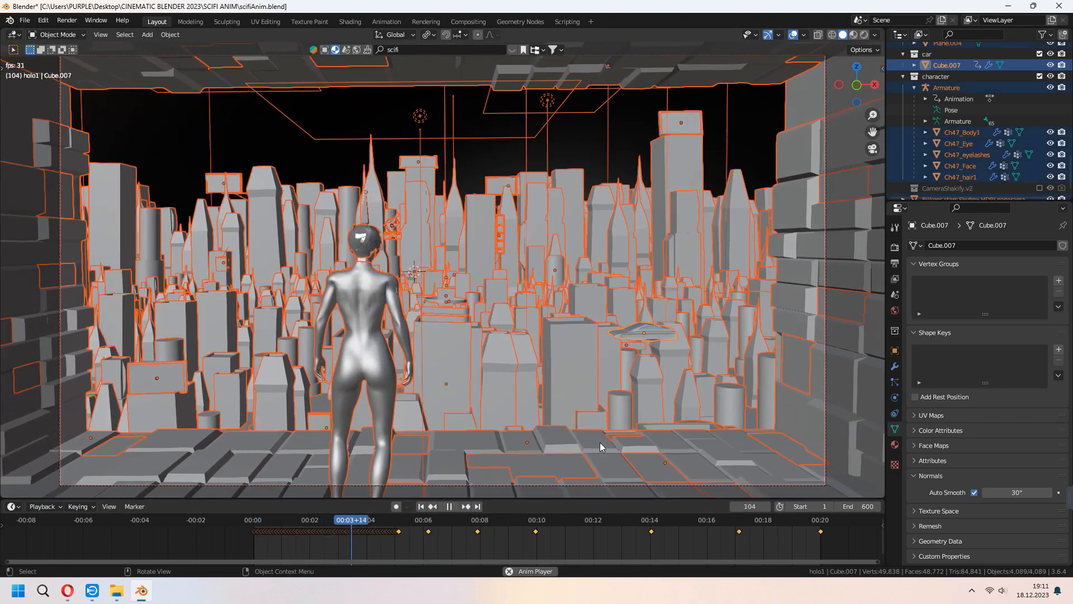
pyautogui.hotkey('alt', 'a')
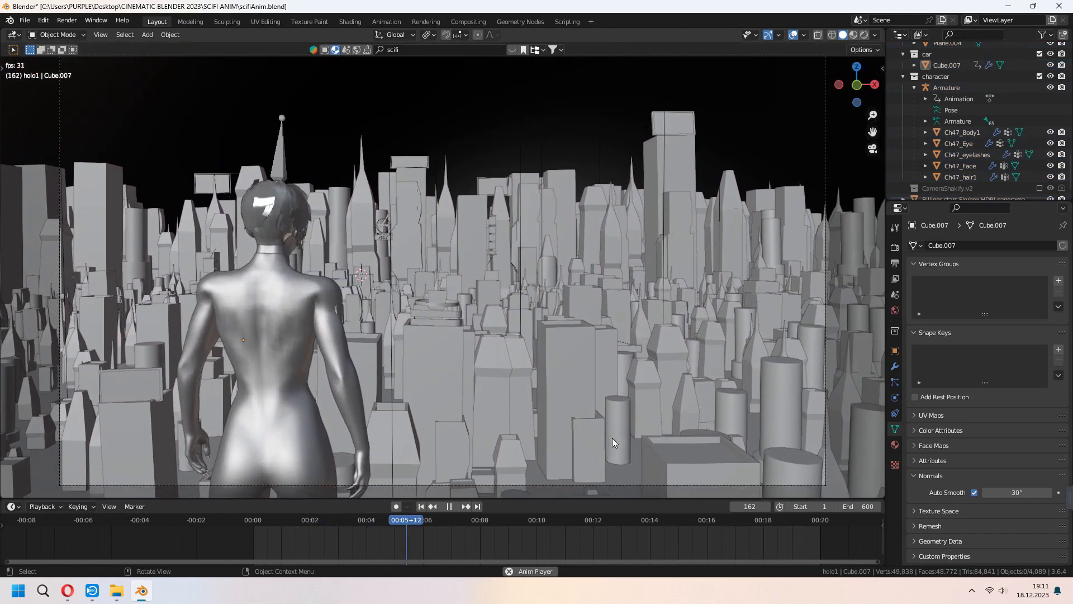
pyautogui.press('space')
pyautogui.click(421, 507)
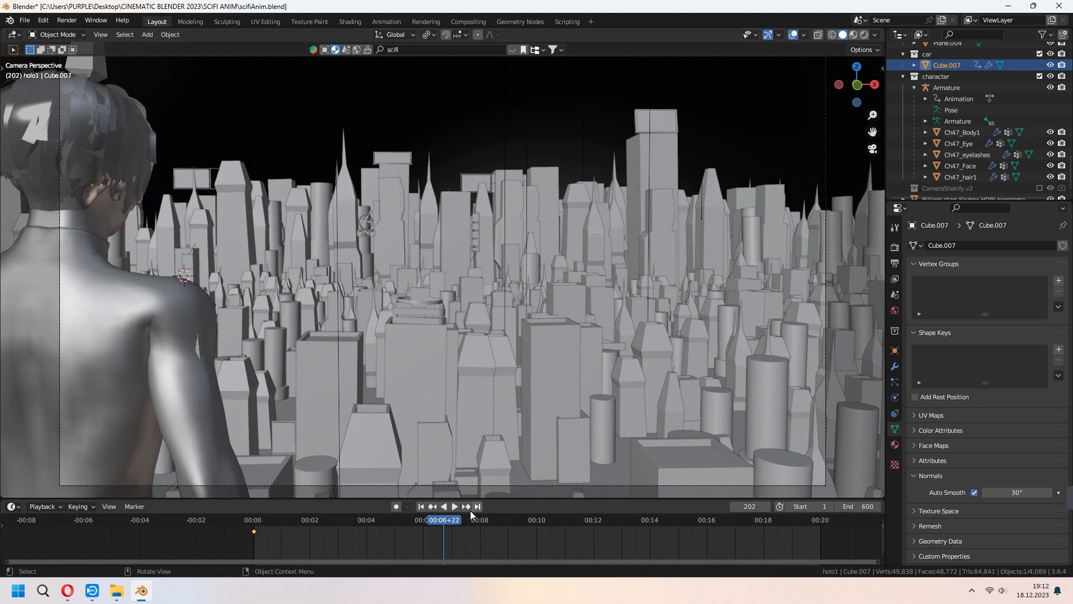
# At frame 180, move the flying car along global X, keyframe it and return to the first frame
pyautogui.click(423, 522)
pyautogui.press('g')
pyautogui.press('x')
pyautogui.click(454, 362)
pyautogui.press('i')
pyautogui.click(421, 506)
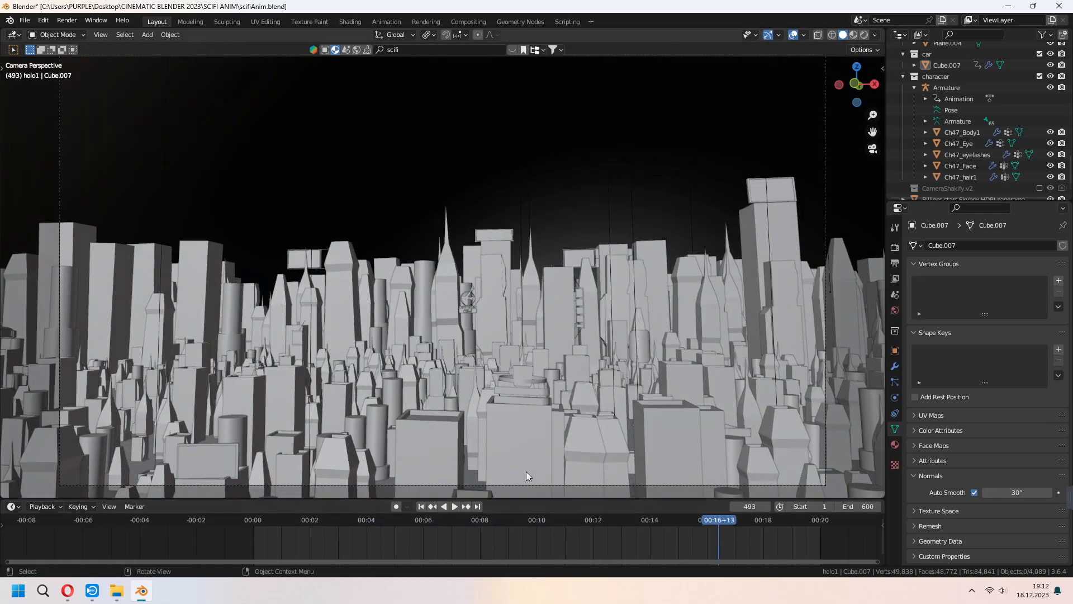
# Move the flying car farther in the negative global X direction at frame 180 and update its keyframe
pyautogui.moveTo(651, 520); pyautogui.dragTo(637, 520)
pyautogui.click(182, 278)
pyautogui.press('Down')
pyautogui.moveTo(521, 391); pyautogui.dragTo(547, 324, button='middle')
pyautogui.press('g')
pyautogui.press('x')
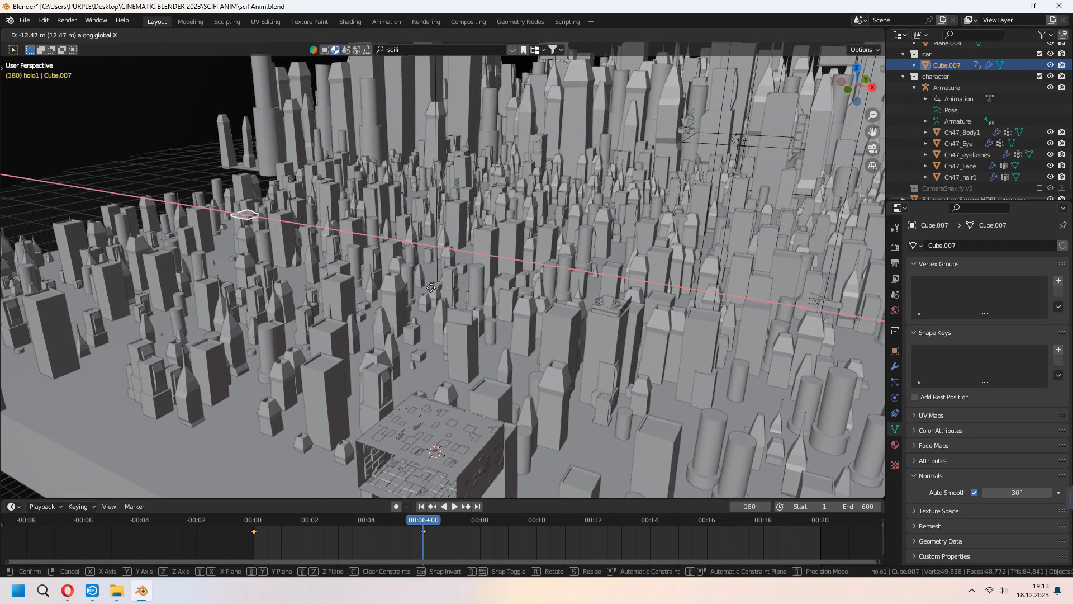
pyautogui.click(230, 234)
pyautogui.press('i')
pyautogui.click(227, 234)
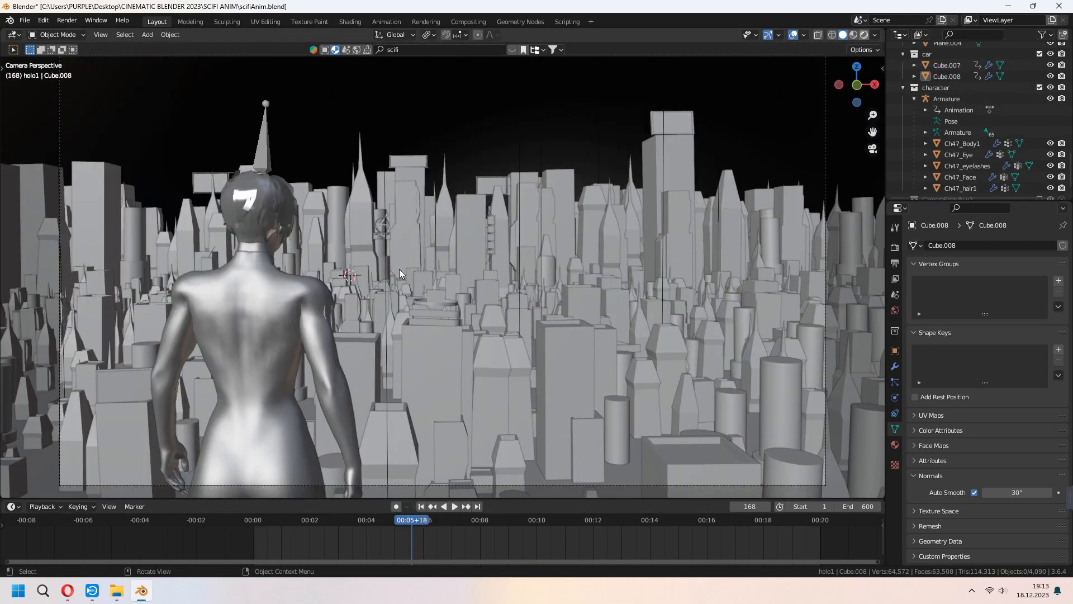
# Preview the scene through the camera in rendered shading at the first frame
pyautogui.press('z')
pyautogui.click(465, 407)
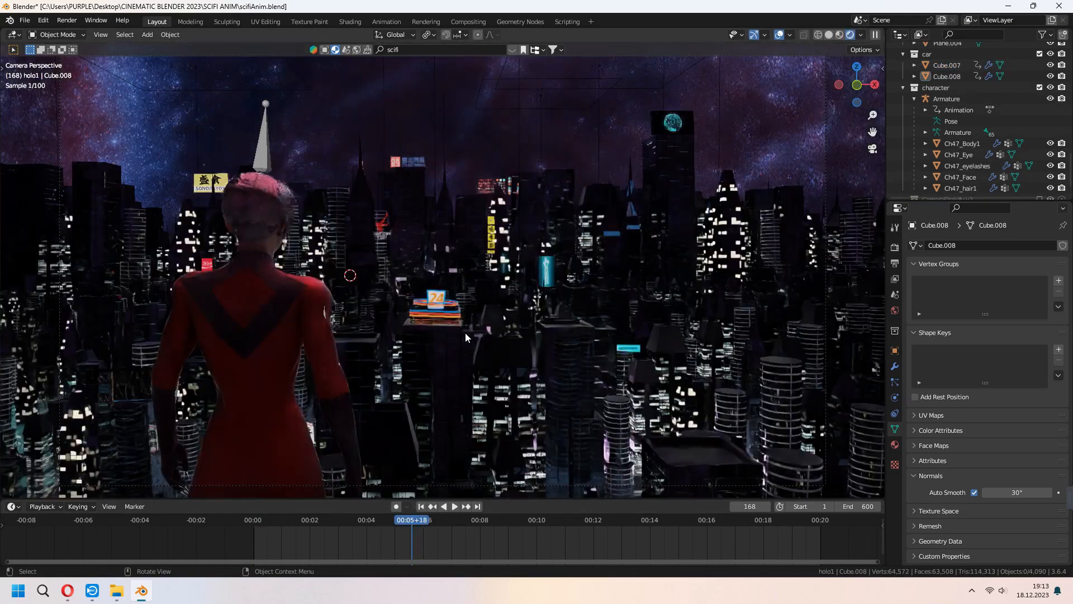
pyautogui.click(423, 506)
# Open the render output settings and inspect the output folder without choosing a new one
pyautogui.click(895, 264)
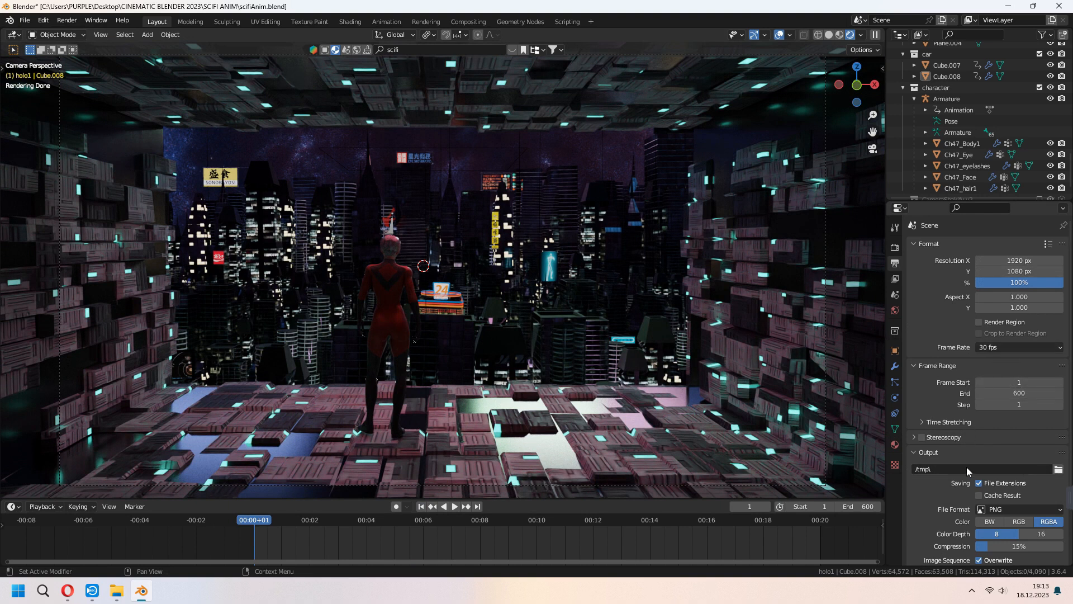
pyautogui.click(1059, 469)
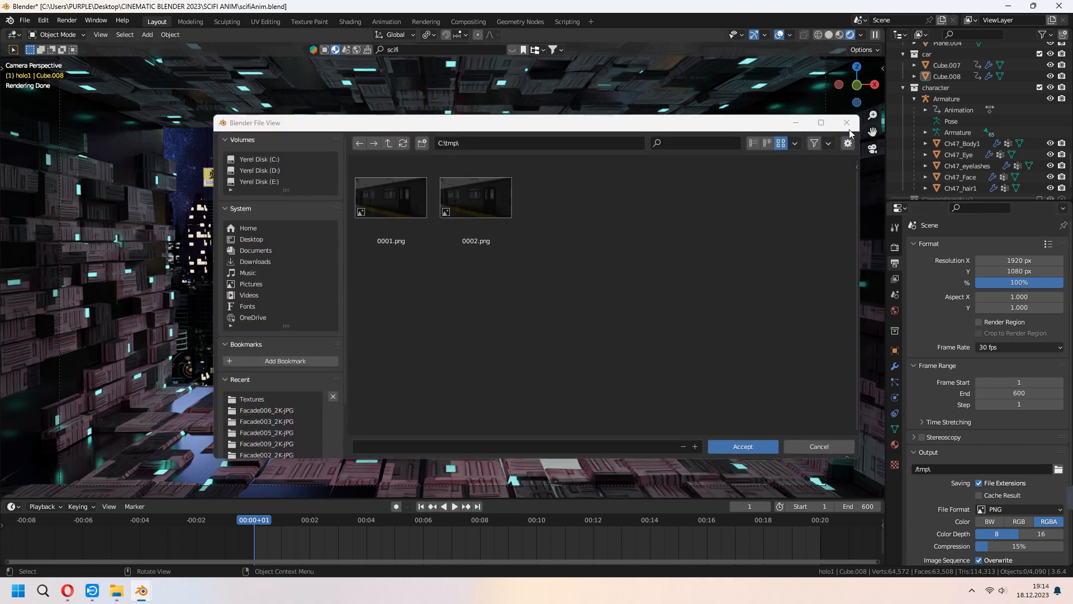
pyautogui.click(846, 123)
# Try FFmpeg Video output with an MPEG-4 container and return the file format to PNG
pyautogui.scroll(-3, 925, 419)
pyautogui.click(1014, 447)
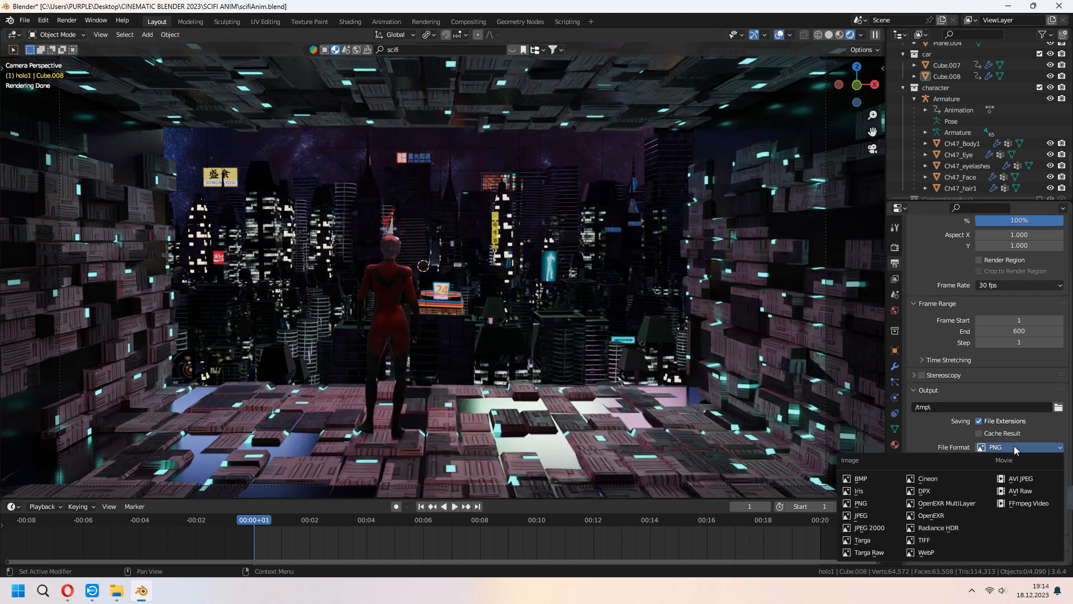
pyautogui.click(1029, 503)
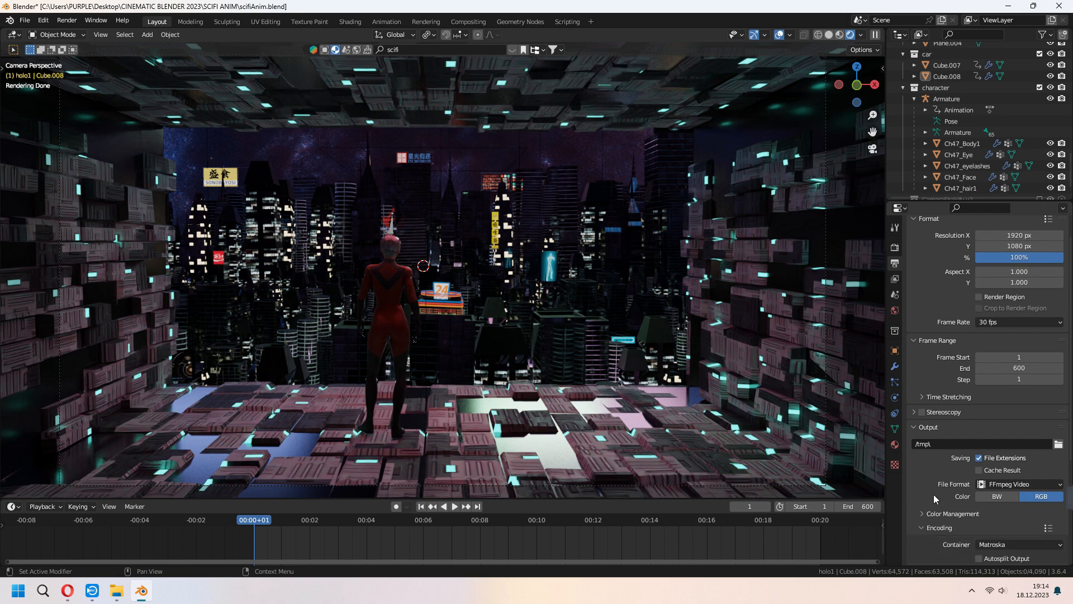
pyautogui.scroll(-4, 950, 486)
pyautogui.click(1009, 454)
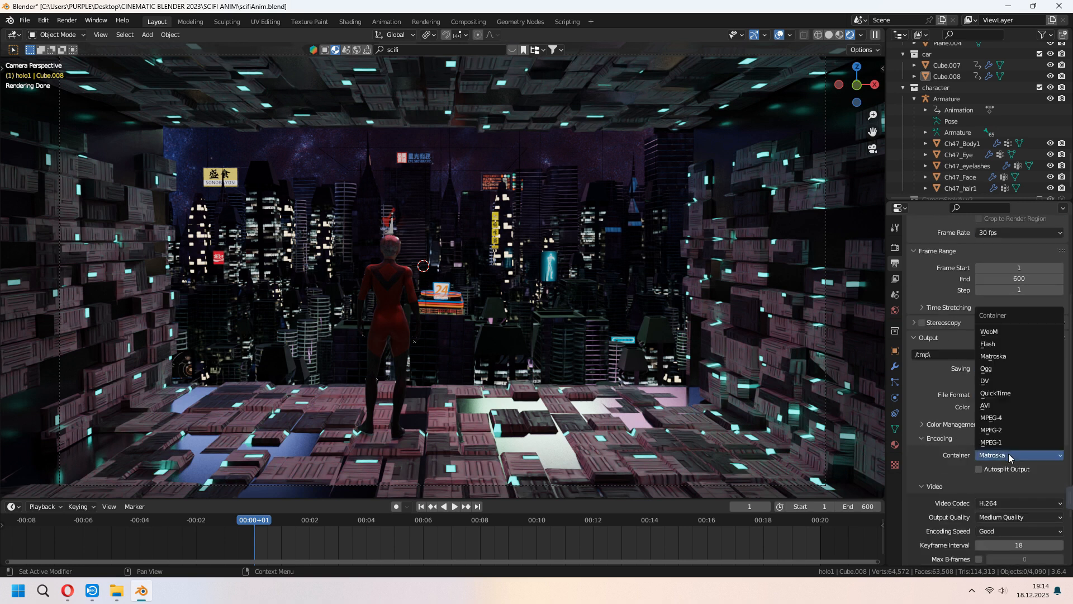
pyautogui.click(1001, 419)
pyautogui.click(1009, 394)
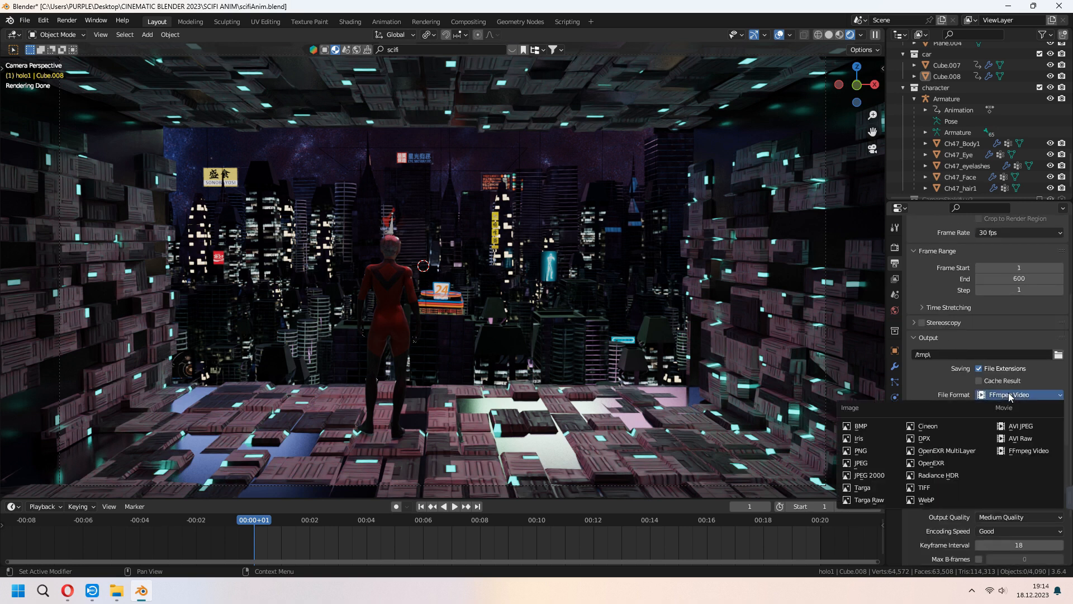
pyautogui.click(878, 452)
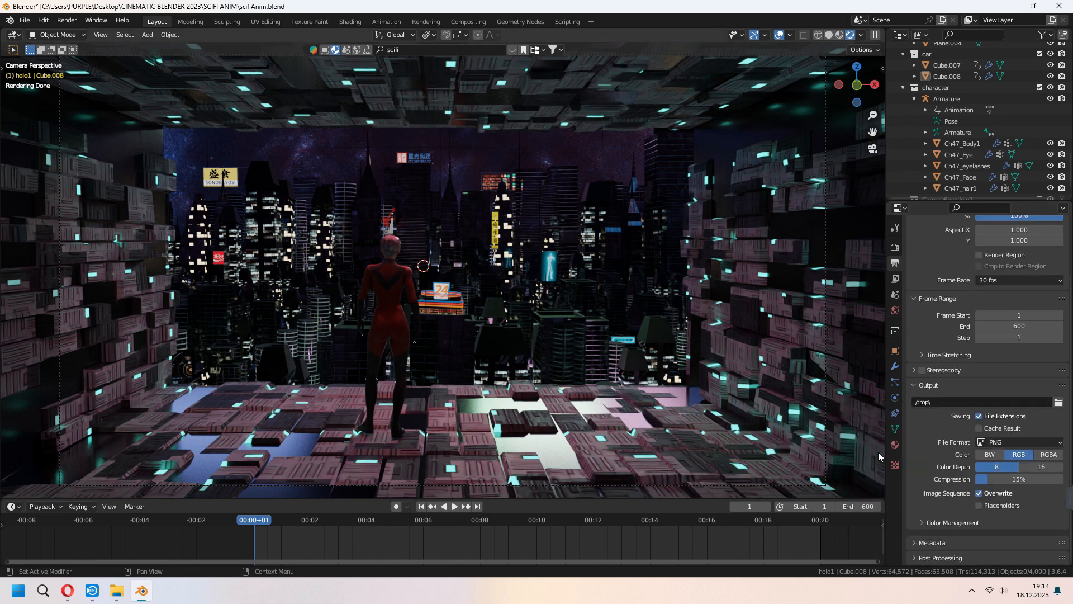
# Switch the viewport to wireframe shading and save the scene file
pyautogui.click(818, 35)
pyautogui.hotkey('ctrl', 's')
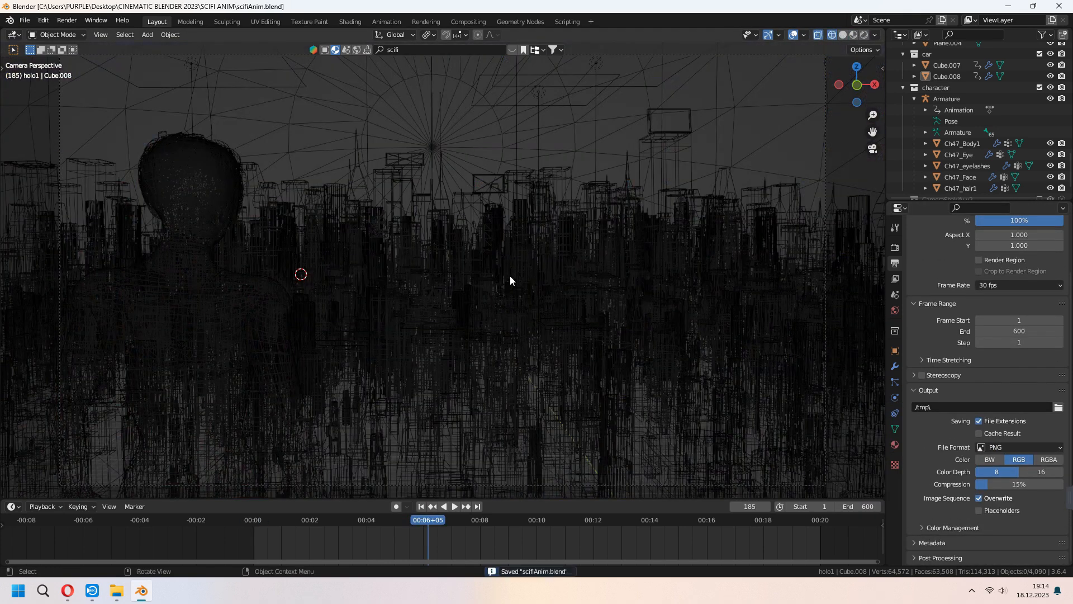
# Try to render the animation and show the viewport in rendered shading
pyautogui.click(66, 21)
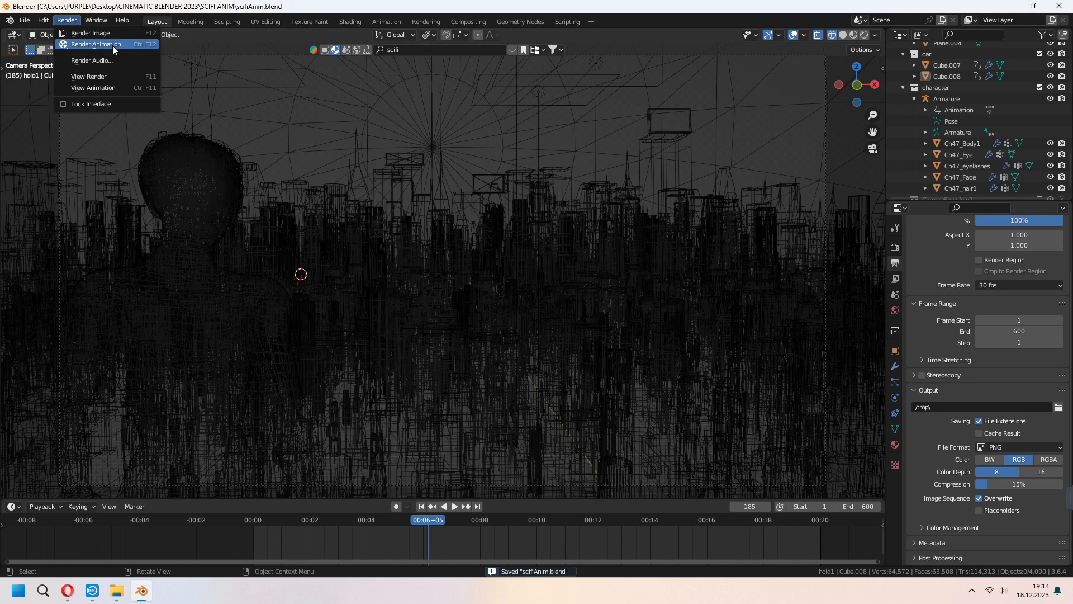
pyautogui.click(110, 47)
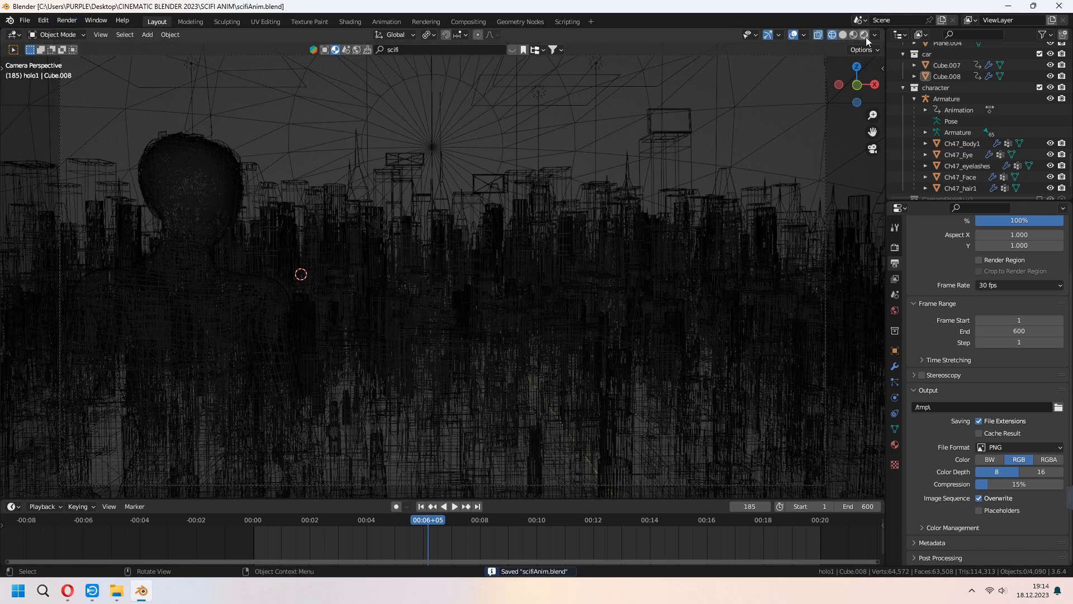
pyautogui.hotkey('shift', 'z')
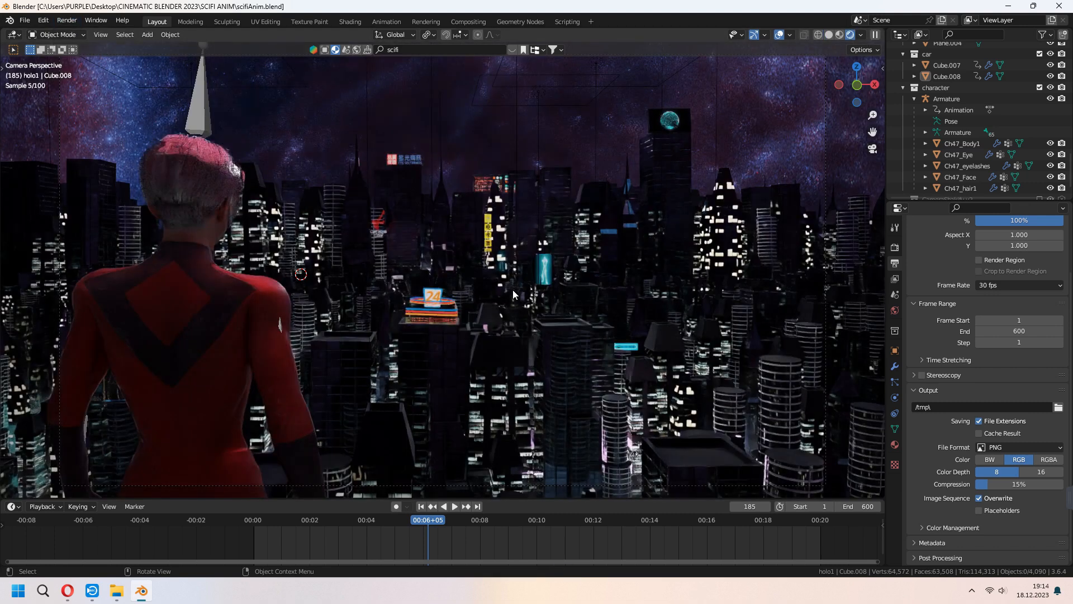